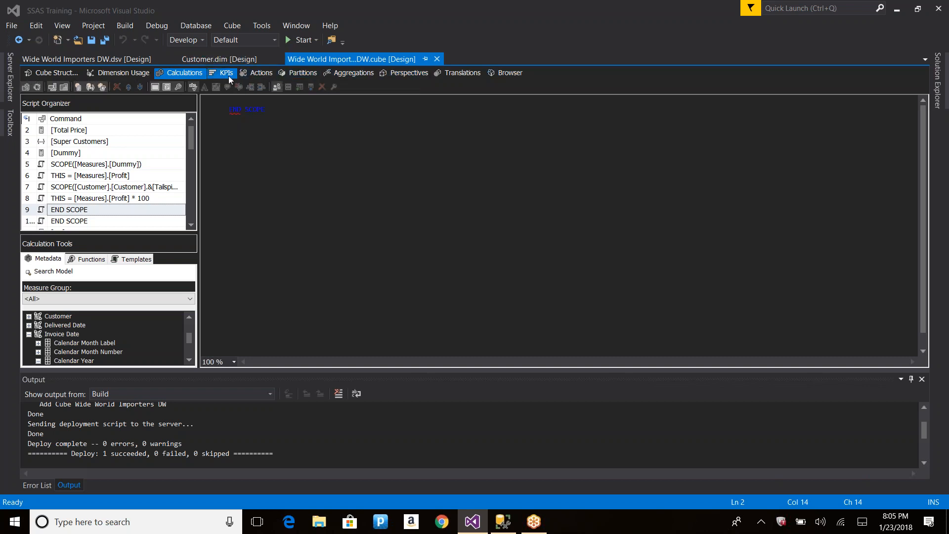
Start a new aggregation design for the Sale measure group and proceed to reviewing the aggregation usage
click(340, 75)
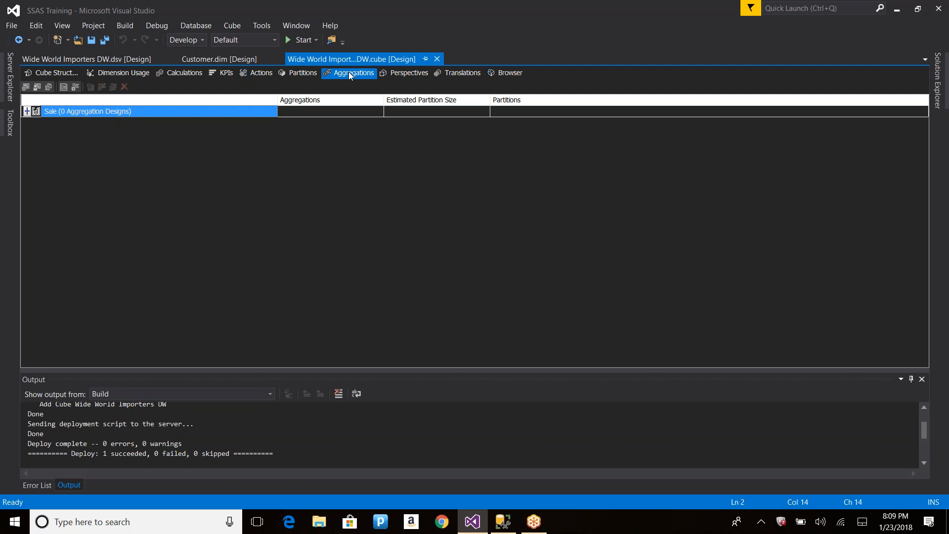
click(26, 87)
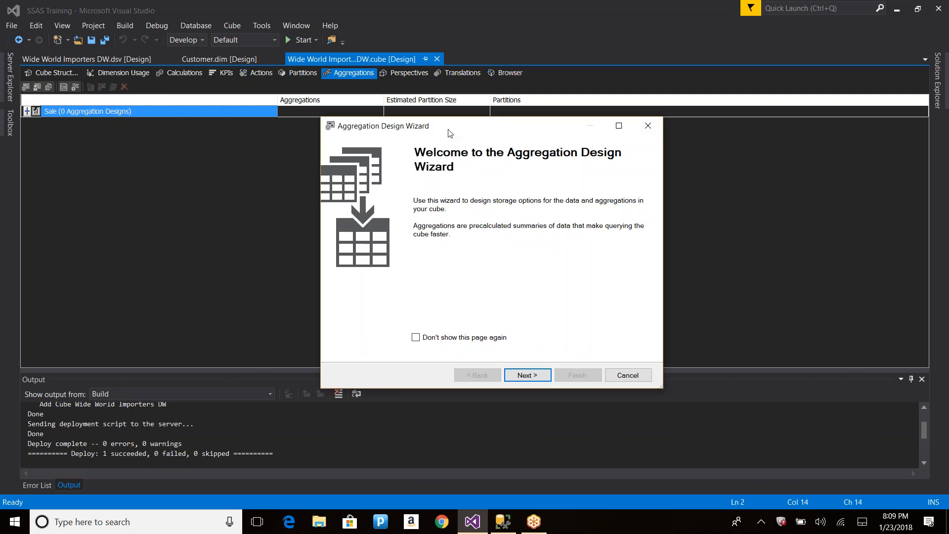
drag(486, 127, 387, 126)
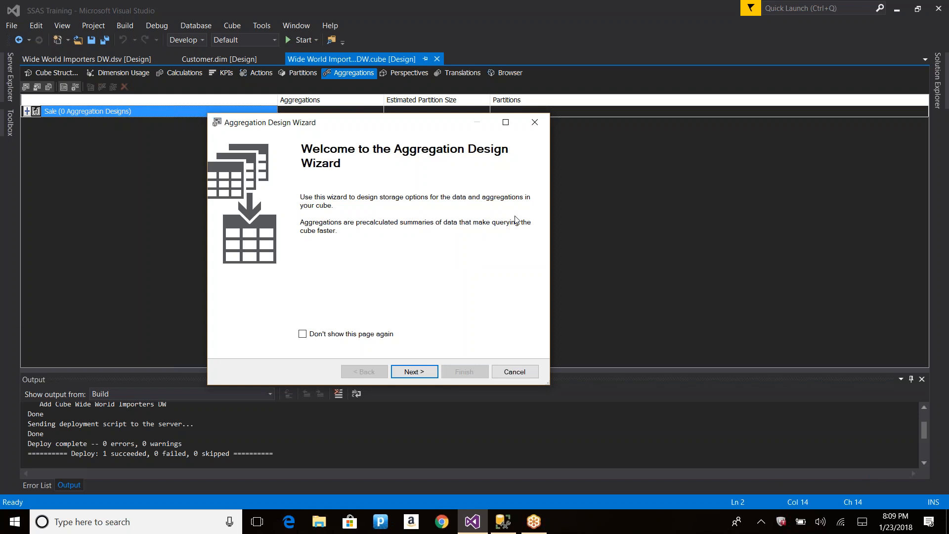
click(410, 373)
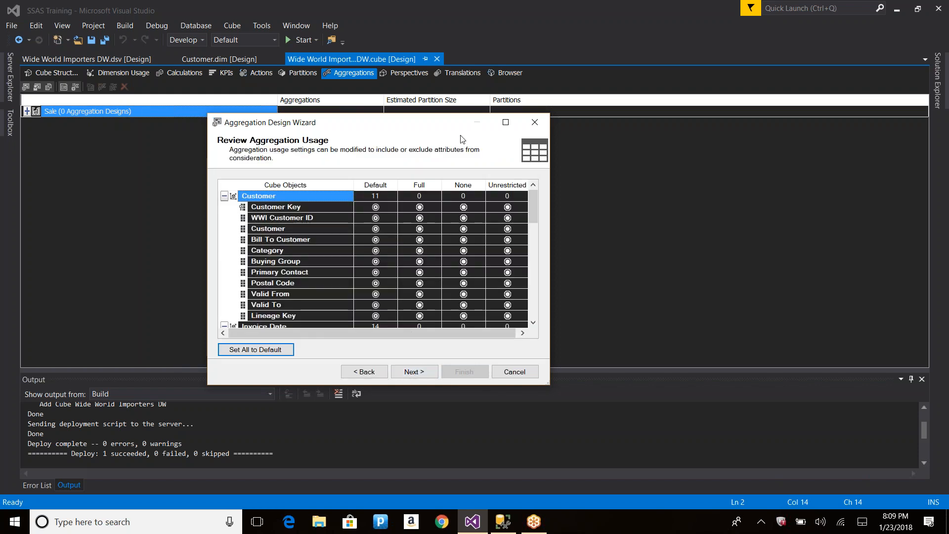
drag(451, 132, 437, 98)
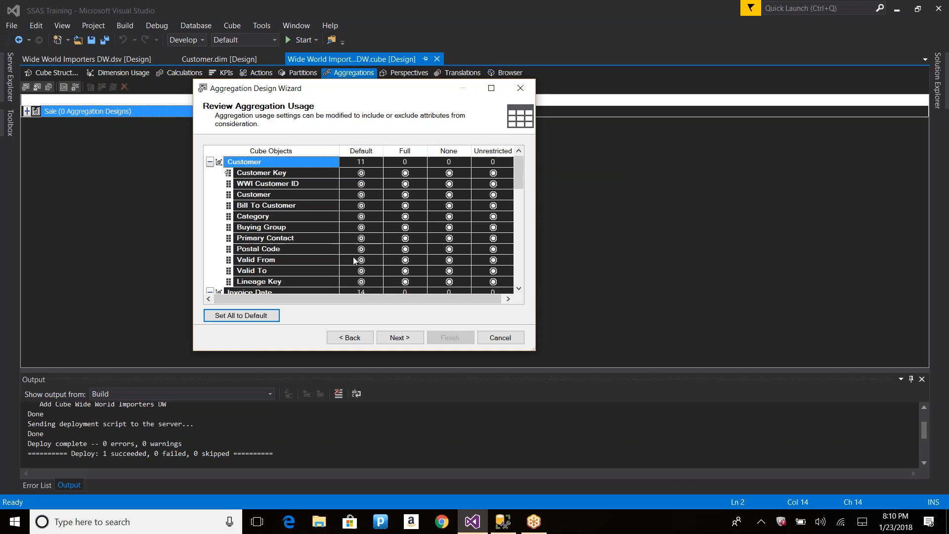
click(256, 229)
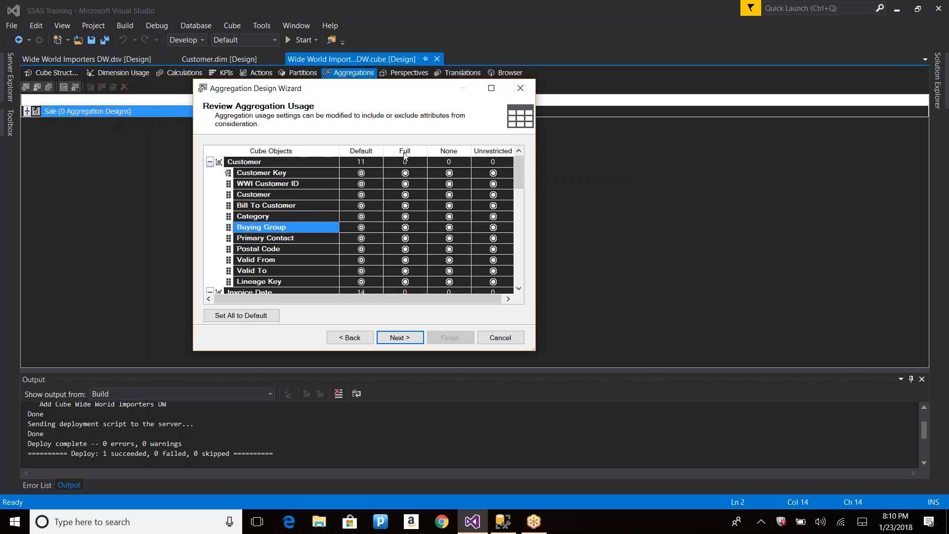
mouse_move(404, 153)
click(493, 172)
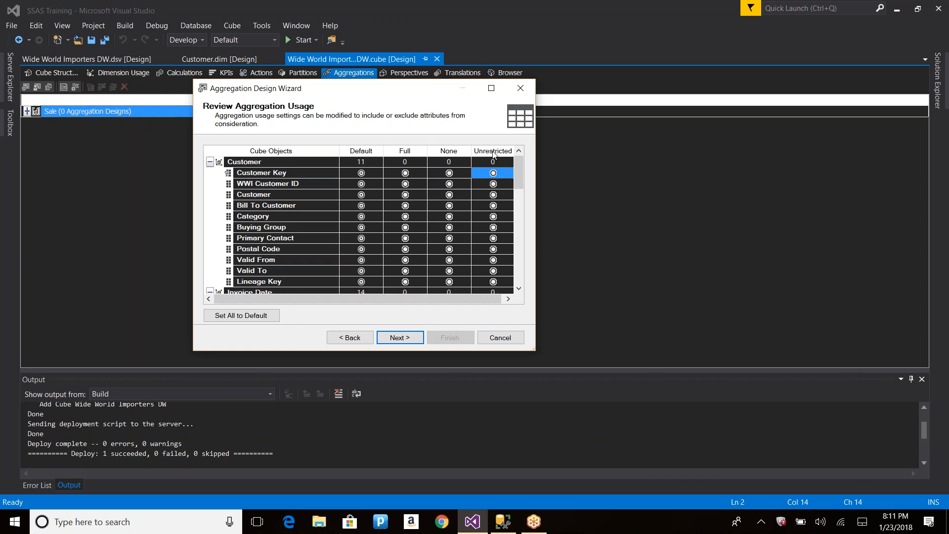
Set the Customer dimension's Customer, Category and Primary Contact attributes to Full aggregation usage
click(404, 195)
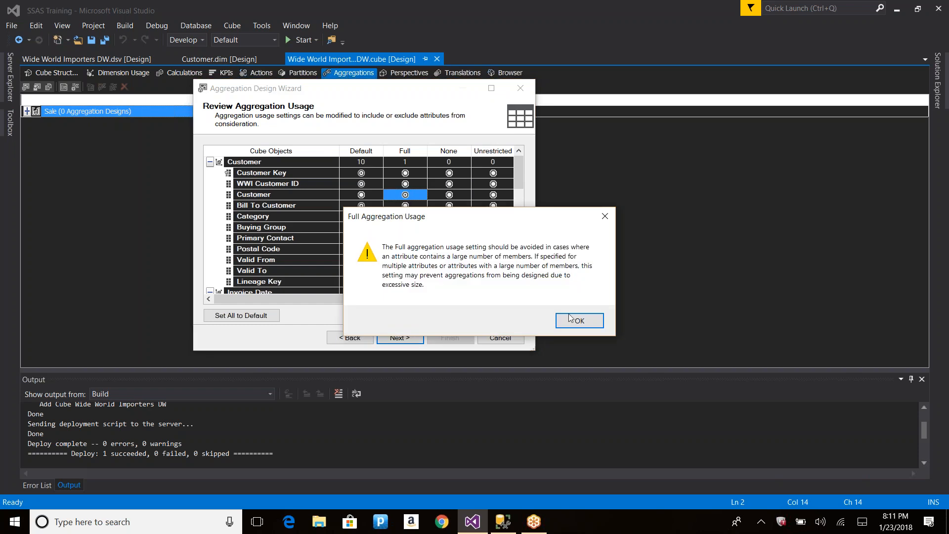
click(578, 322)
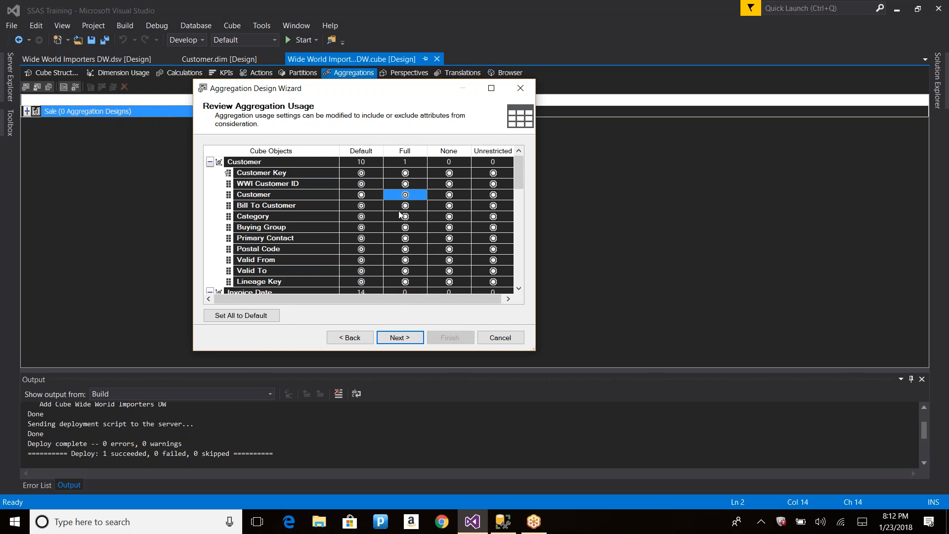
click(405, 217)
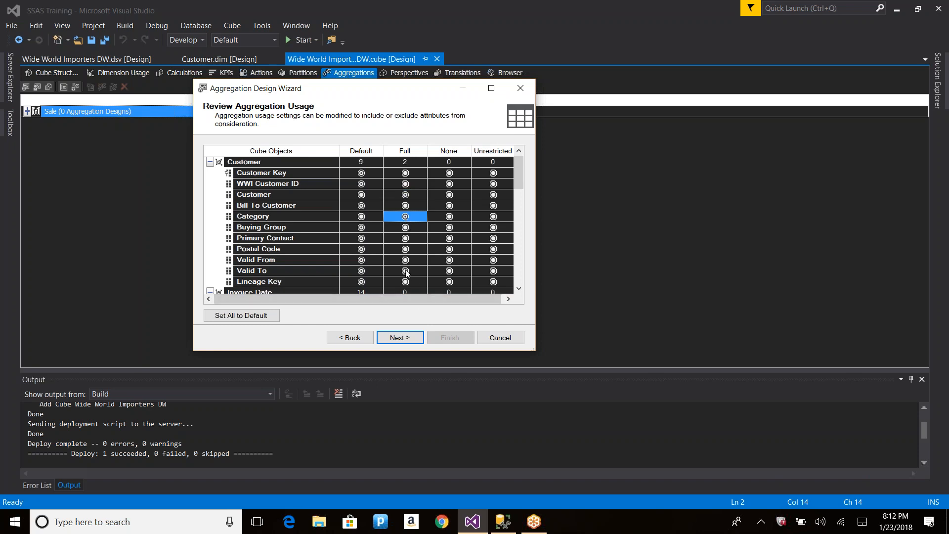
click(405, 238)
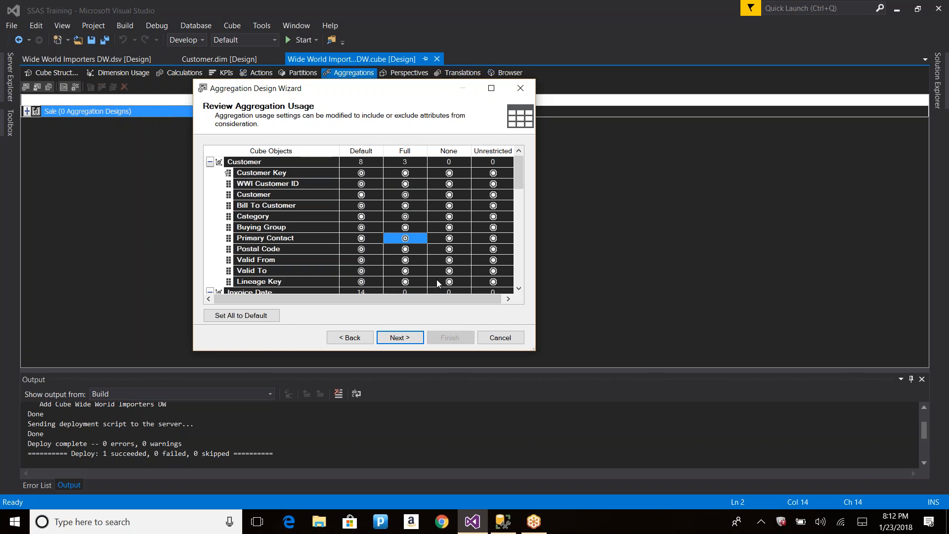
Set the Customer dimension's Valid From, Valid To and Lineage Key attributes to None aggregation usage
click(451, 261)
click(452, 261)
click(450, 271)
click(451, 270)
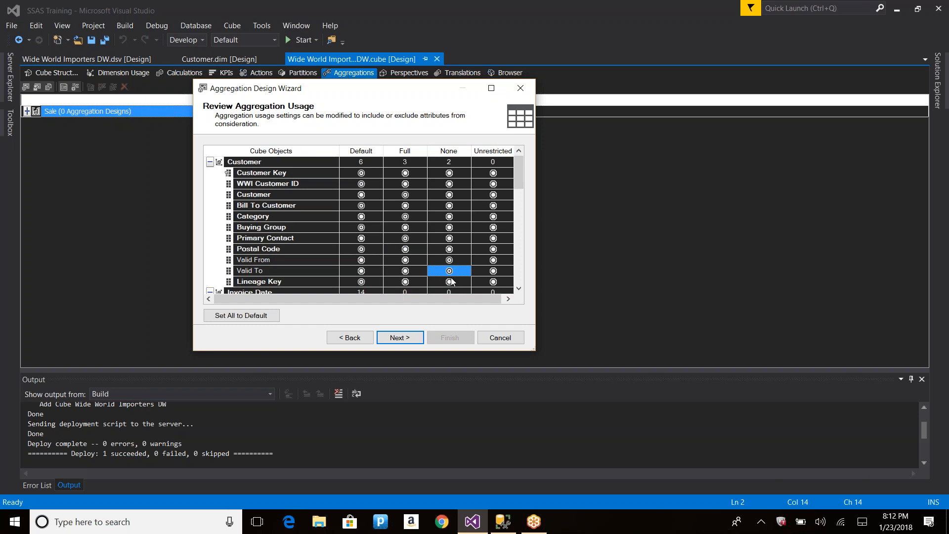
double_click(451, 282)
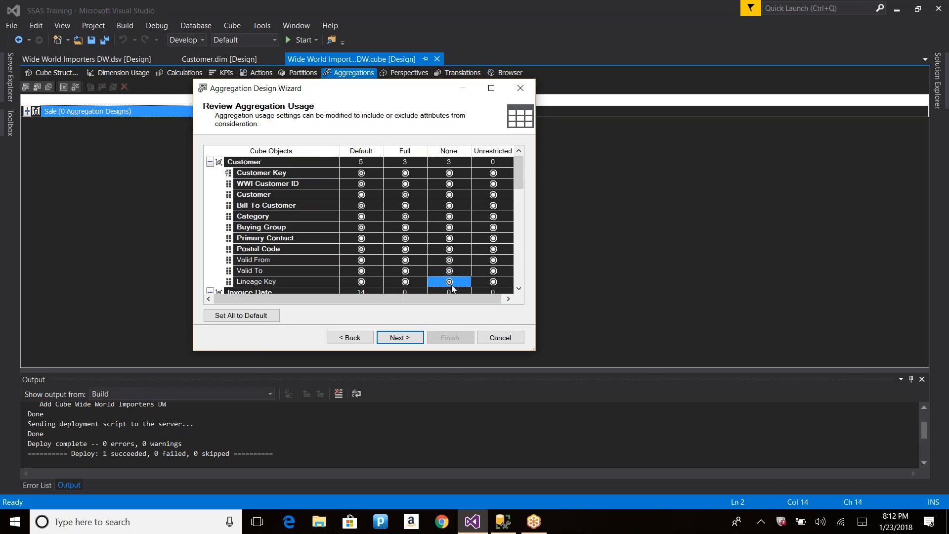
Under Invoice Date, set Date to Full aggregation usage and both Day Number and Day to None
scroll(454, 275, down, 3)
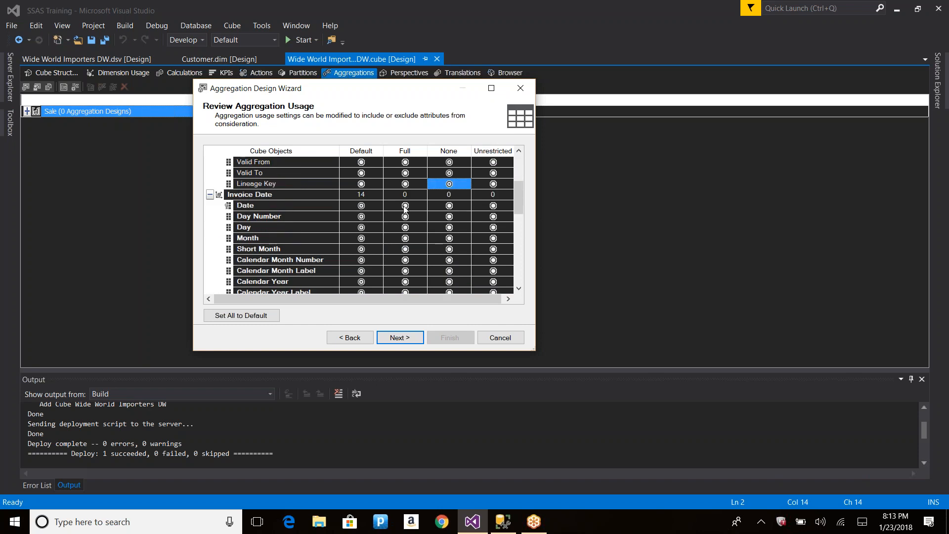
double_click(404, 208)
click(404, 218)
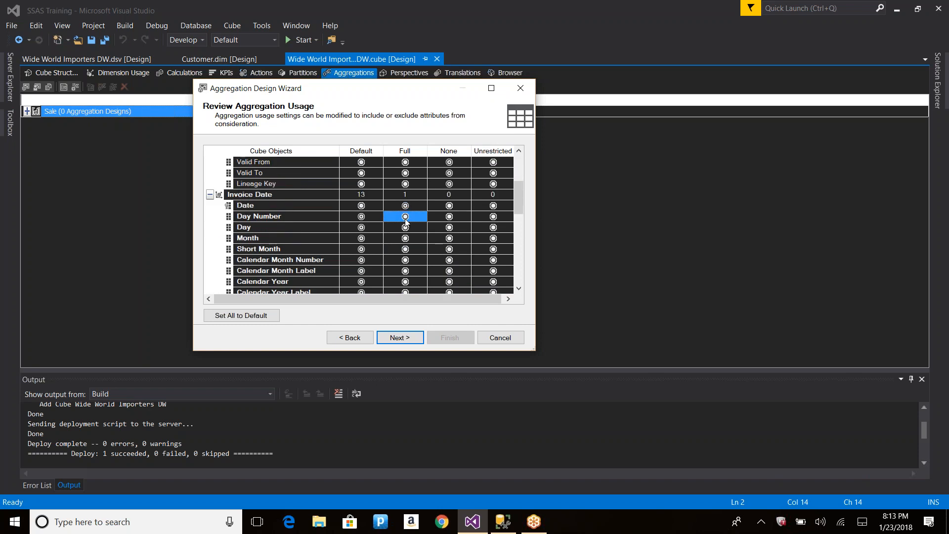
click(448, 215)
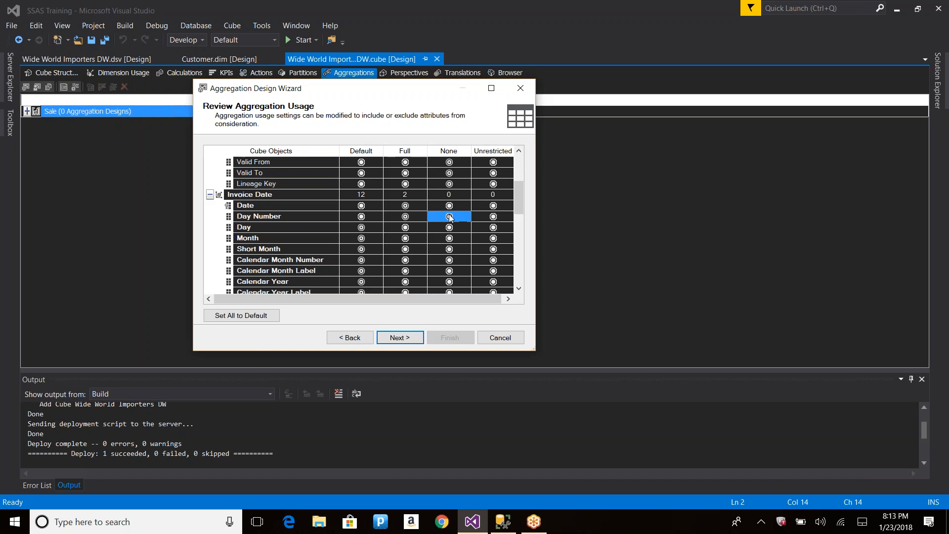
click(448, 226)
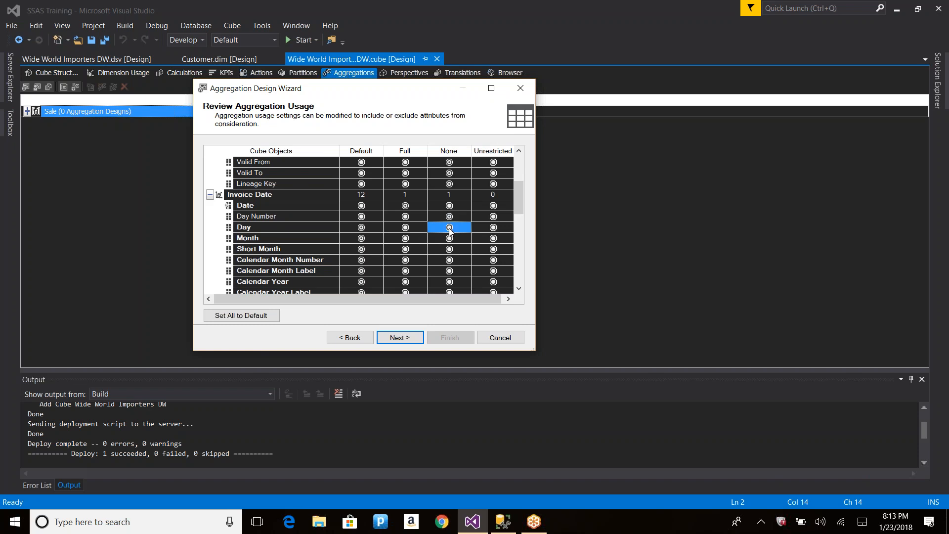
Set Invoice Date's Month, Short Month, calendar month and calendar year attributes to Full aggregation usage
click(405, 238)
click(405, 249)
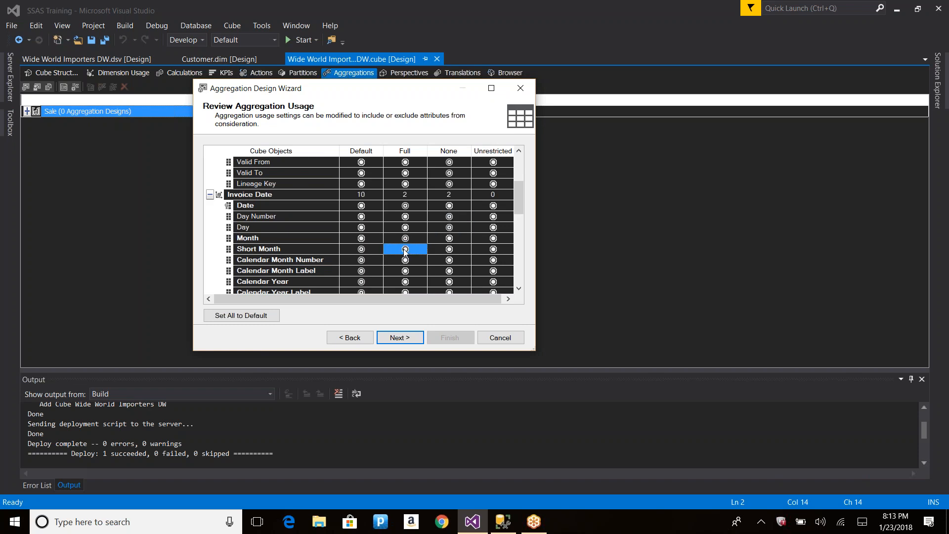
click(406, 260)
click(405, 271)
click(406, 282)
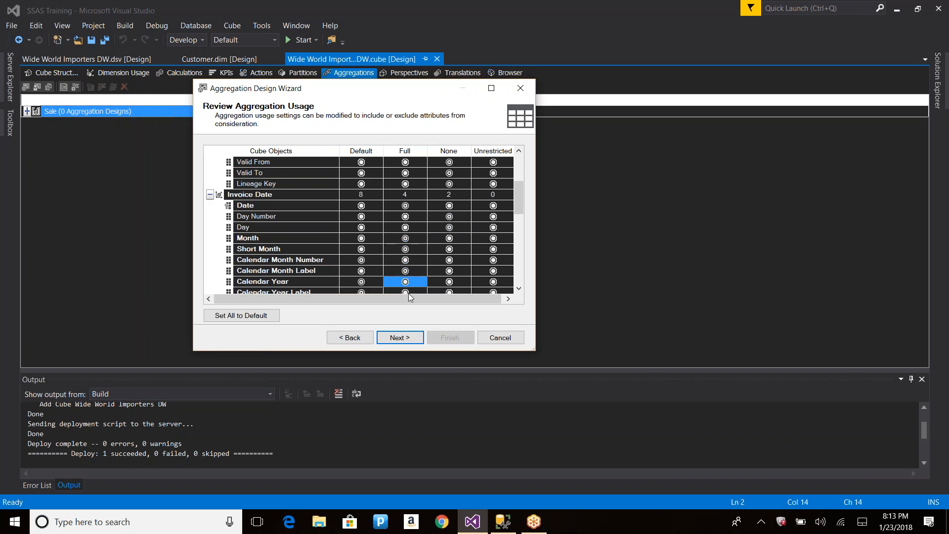
scroll(423, 282, down, 2)
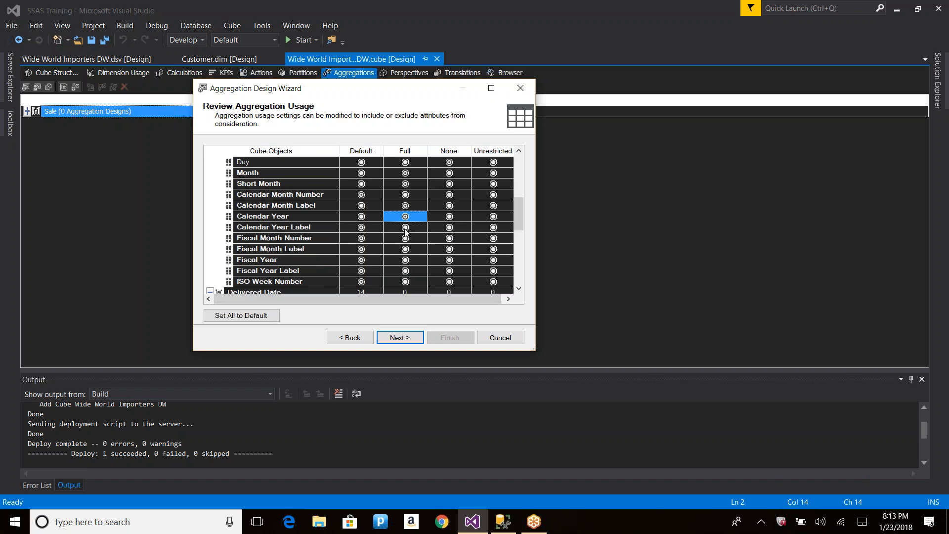
click(405, 227)
Set Invoice Date's fiscal month and fiscal year attributes to Full aggregation usage and ISO Week Number to None
click(405, 238)
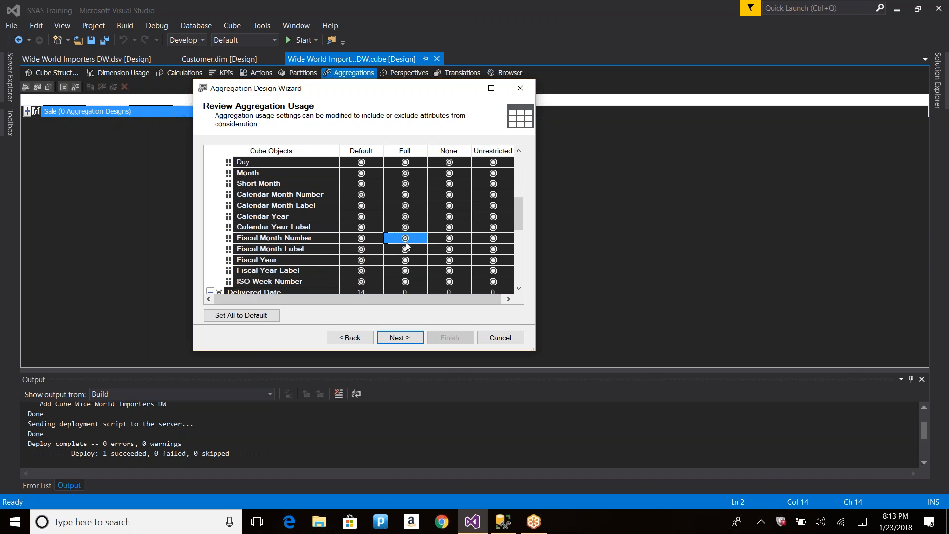
click(406, 249)
click(406, 260)
click(407, 271)
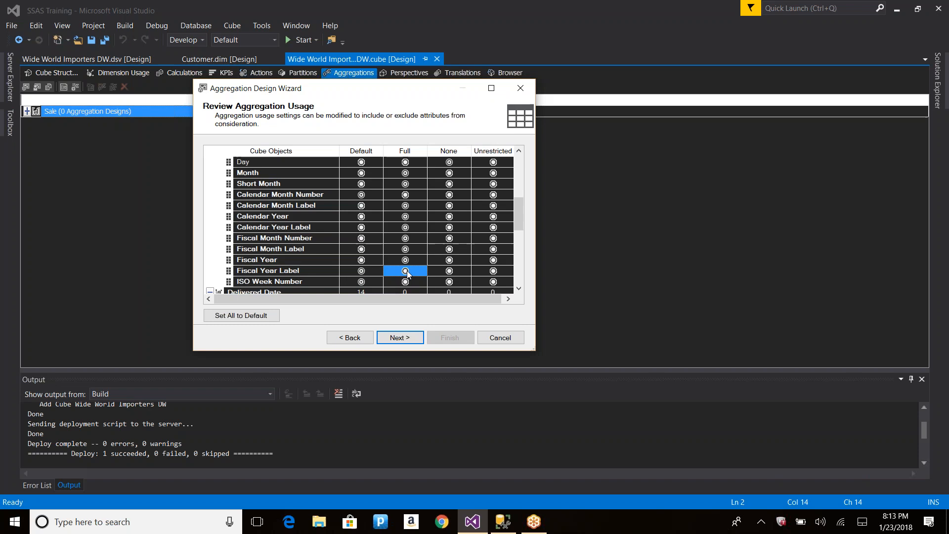
click(449, 282)
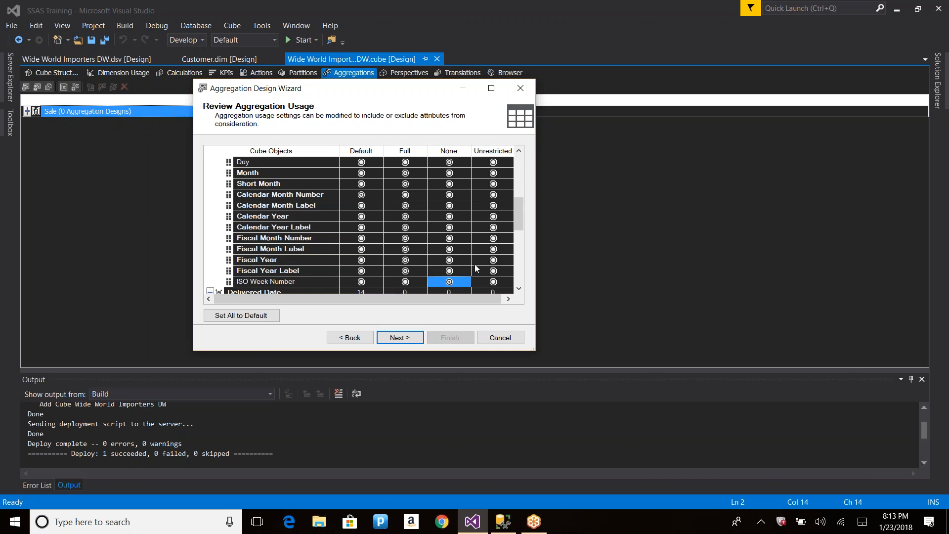
Under the Bill To Customer dimension, set Bill To Customer and Bill To Customer Category to Full aggregation usage
scroll(476, 266, down, 3)
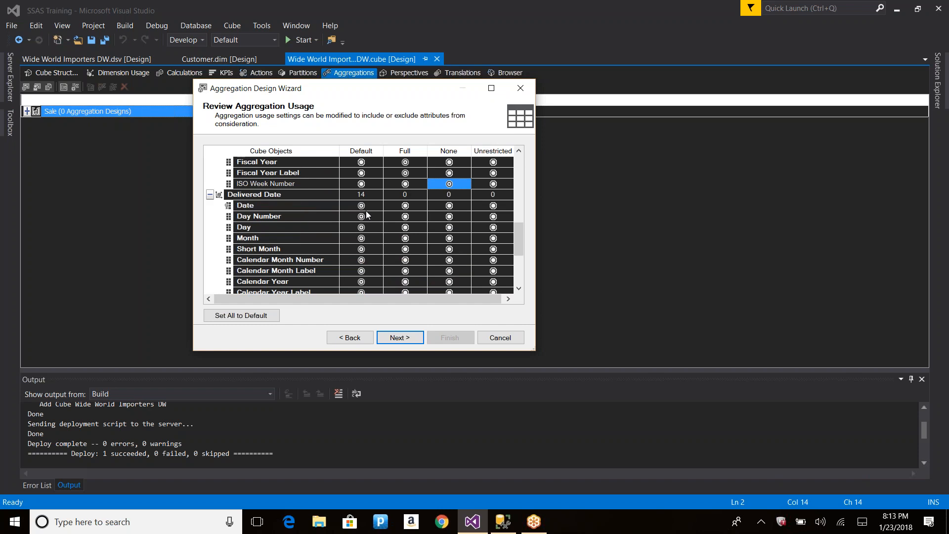
scroll(372, 219, down, 3)
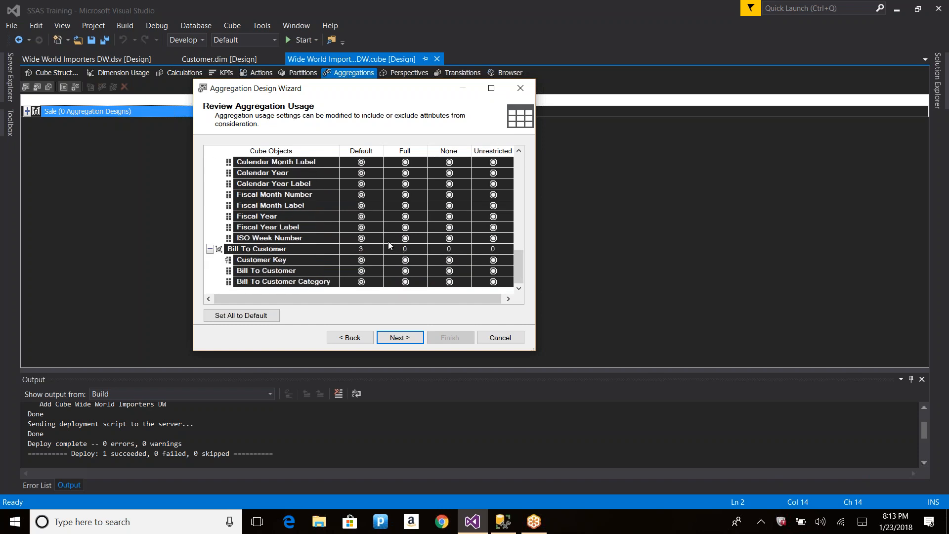
click(405, 271)
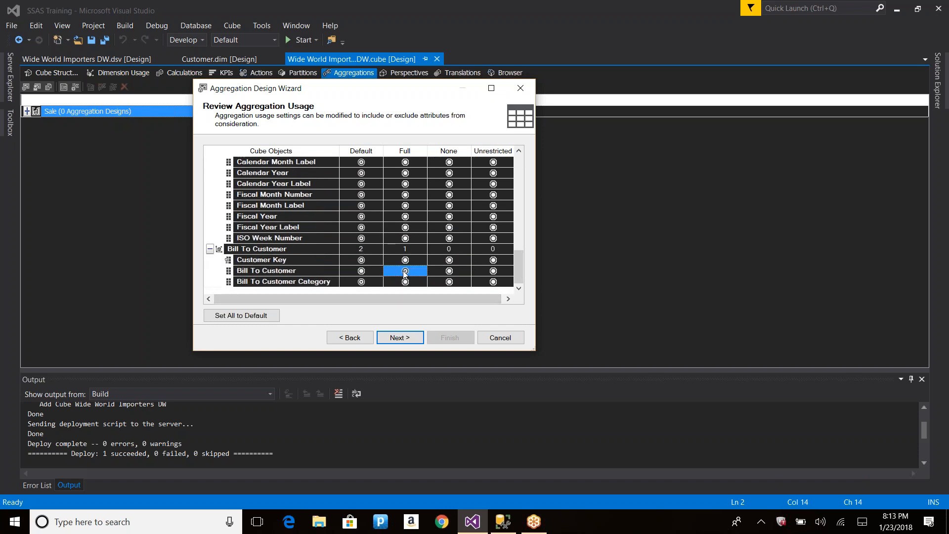
click(405, 281)
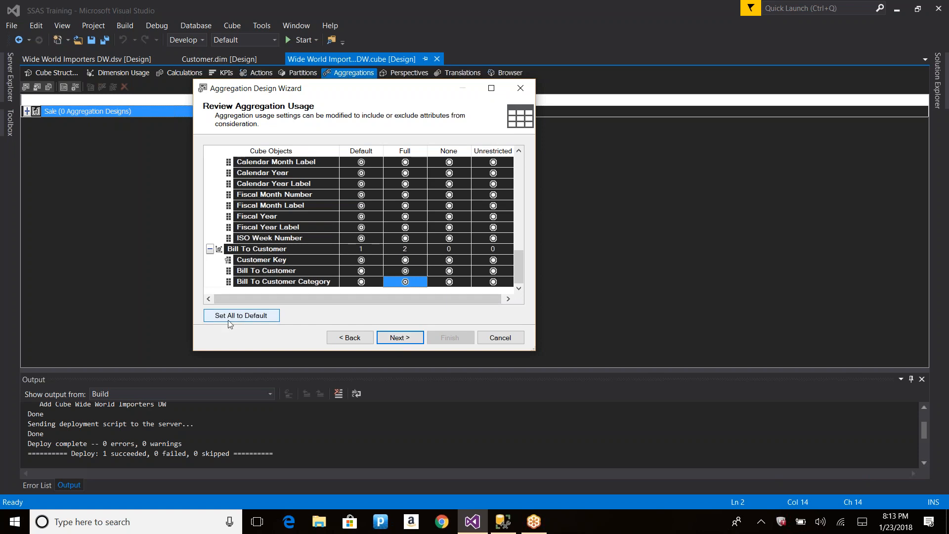
Proceed to the object counts and have the wizard count the cube objects automatically
click(399, 336)
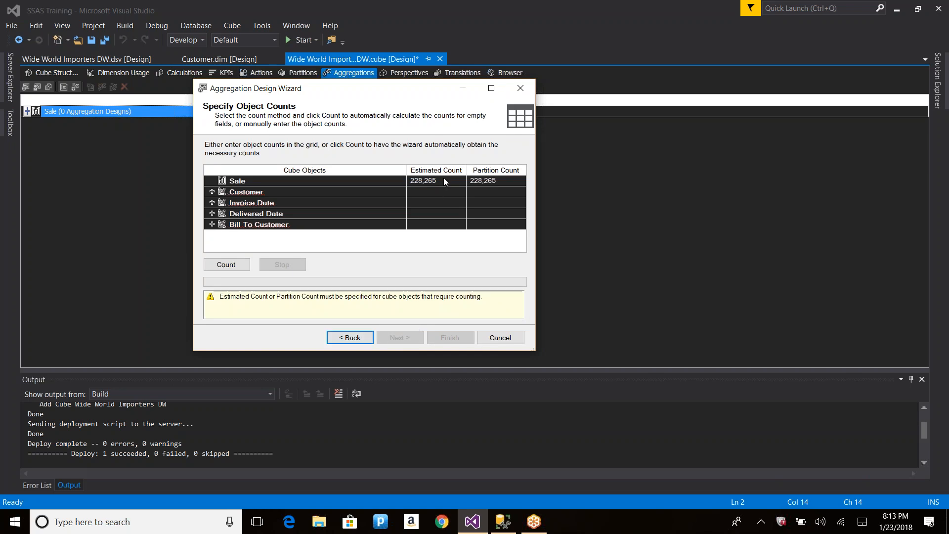
click(415, 180)
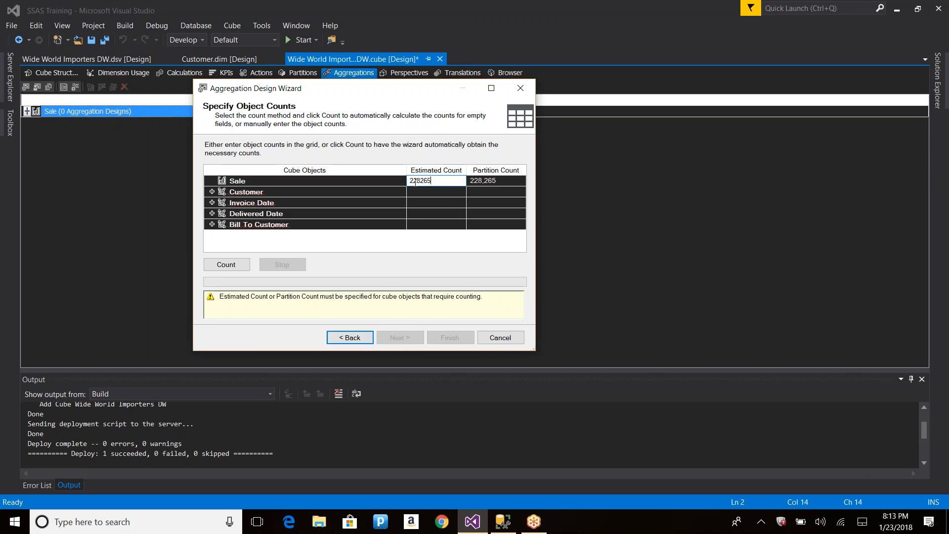
click(492, 181)
click(236, 265)
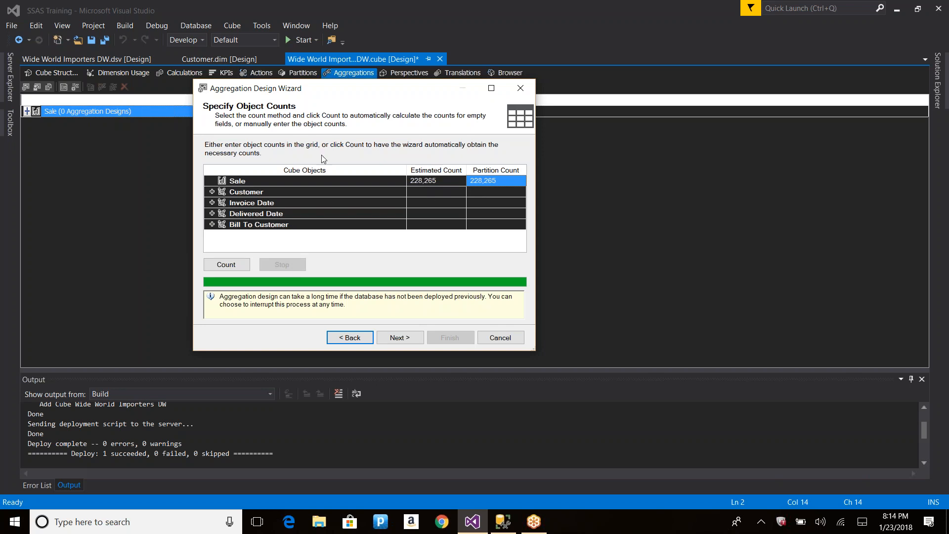
Set the aggregation design to stop when estimated storage reaches 1000 MB and start designing the aggregations
click(399, 338)
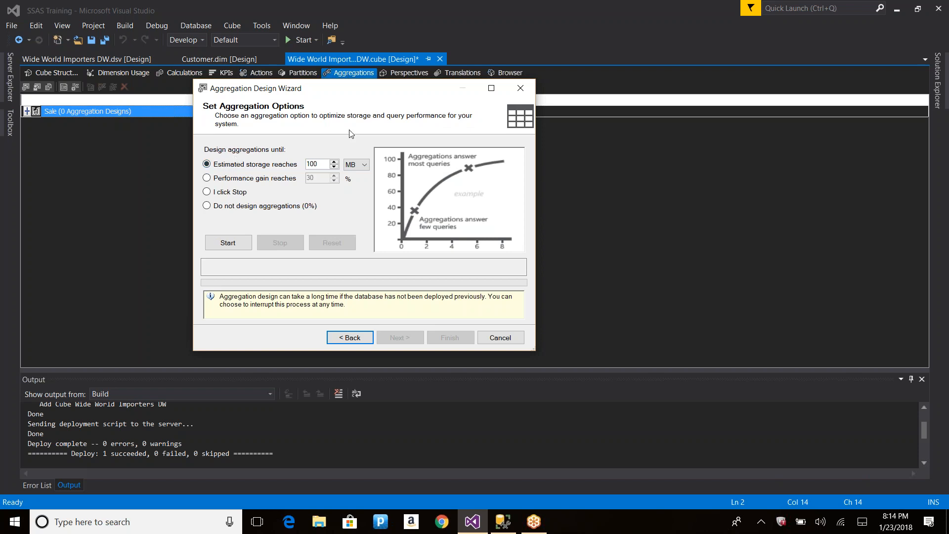
click(317, 164)
text(0)
click(229, 247)
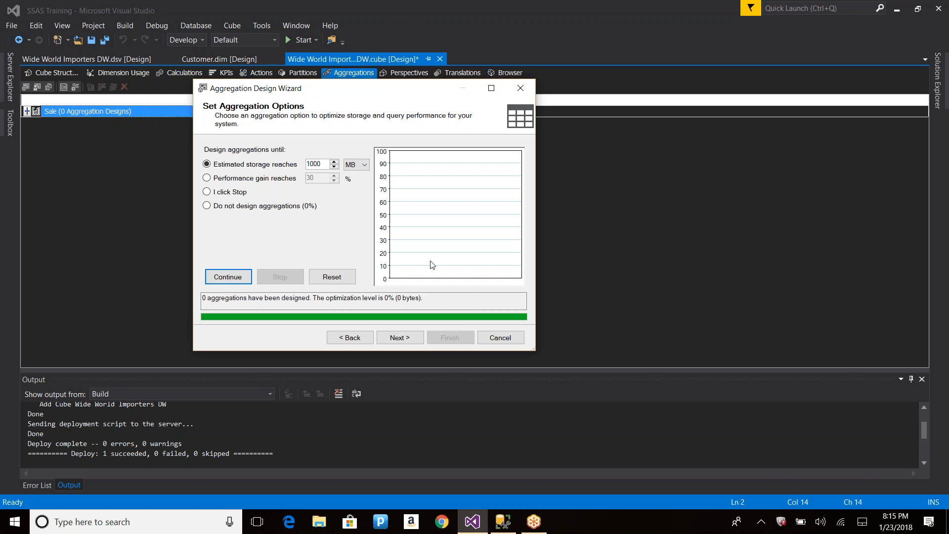
Go back to the aggregation usage review, reset all attributes to Default, and return to the aggregation options
click(348, 337)
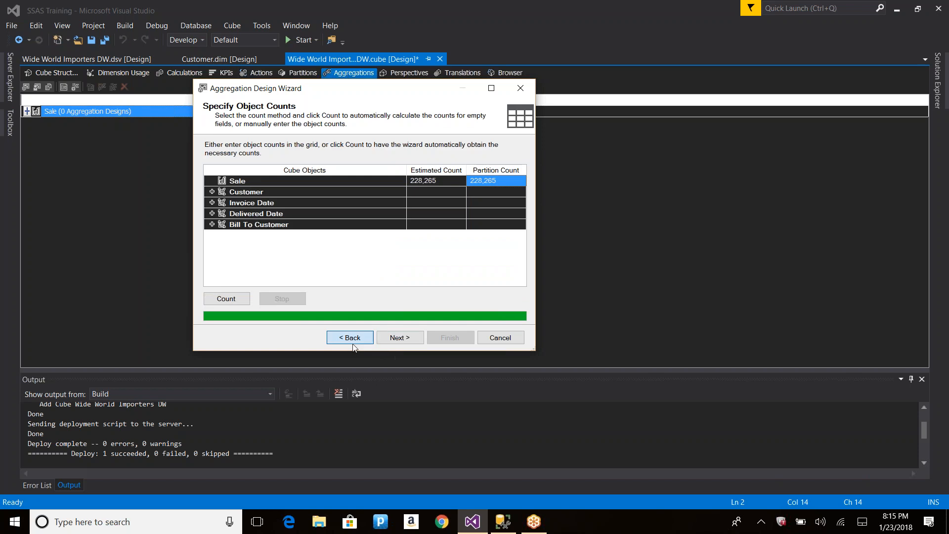
click(395, 339)
click(250, 315)
click(400, 337)
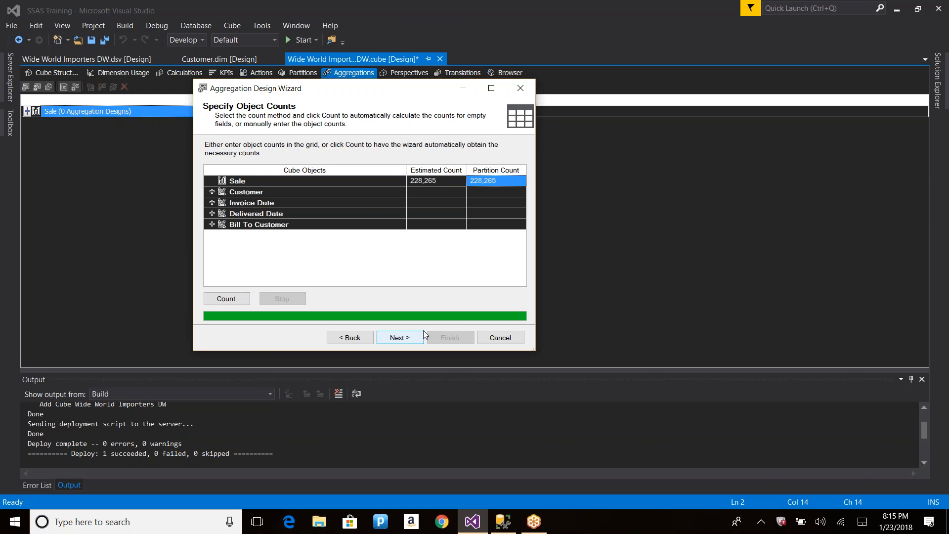
click(406, 338)
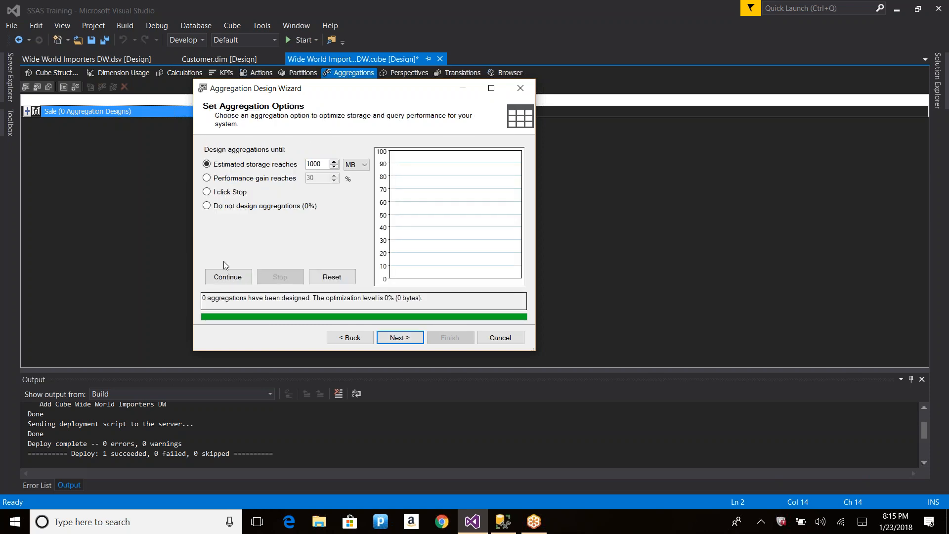
Set the estimated storage limit to 10 MB and run the aggregation design again
click(234, 280)
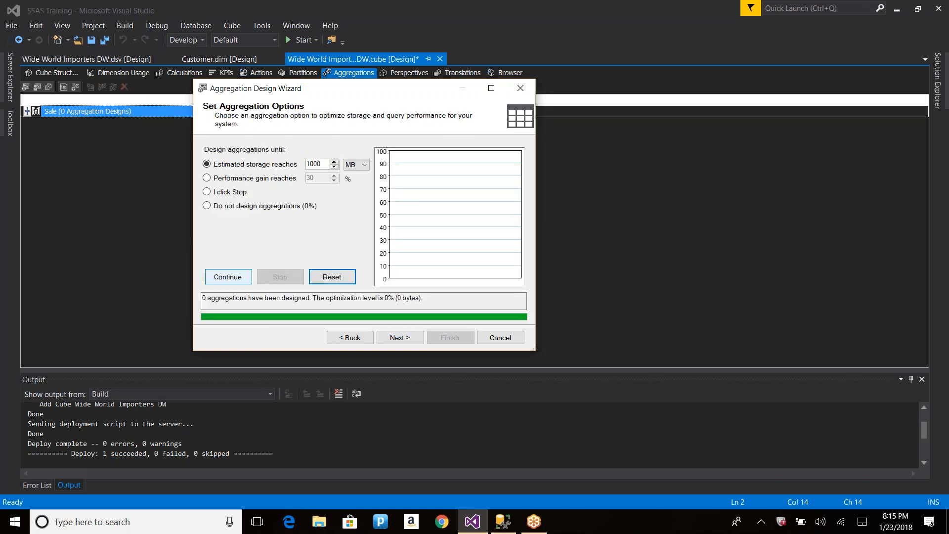
click(323, 166)
click(227, 277)
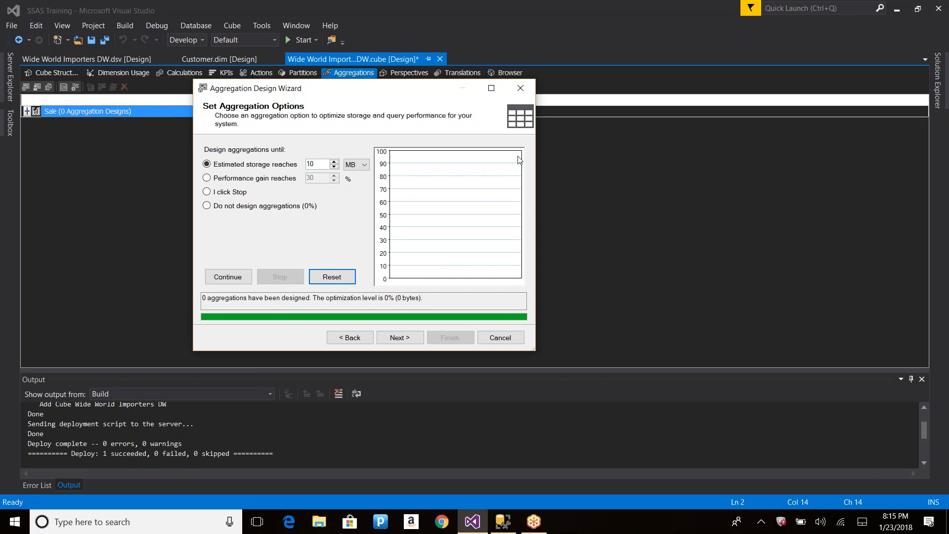
drag(420, 298, 397, 300)
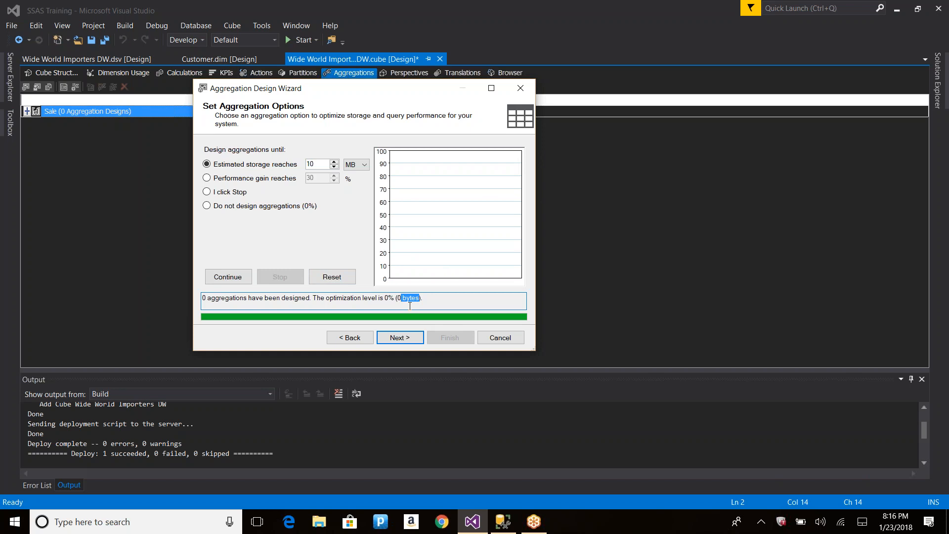
click(371, 298)
Return to the object counts and have the wizard recount the cube objects
click(361, 338)
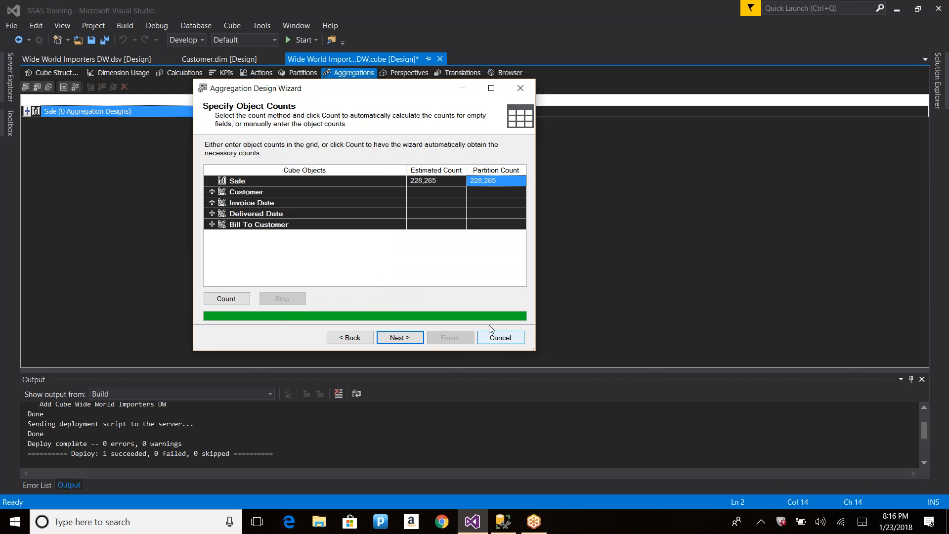
click(444, 183)
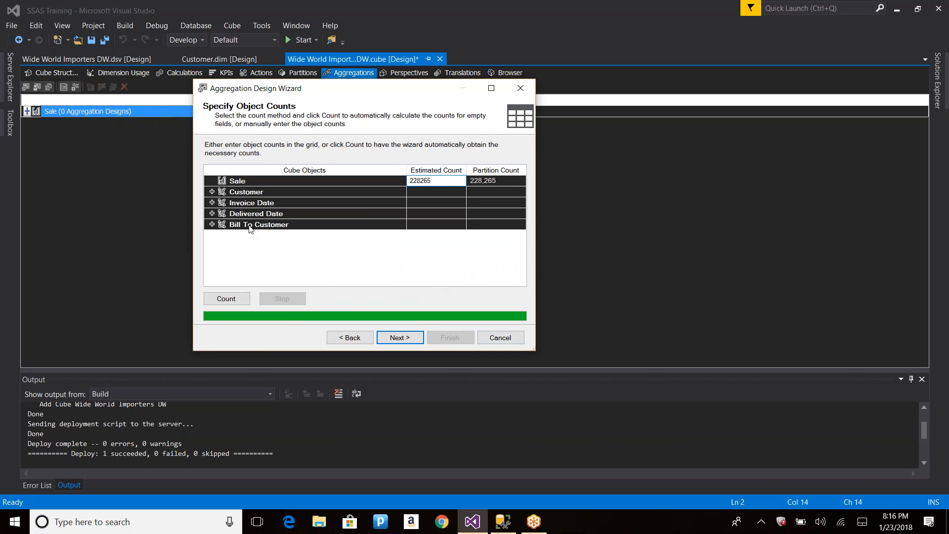
click(223, 299)
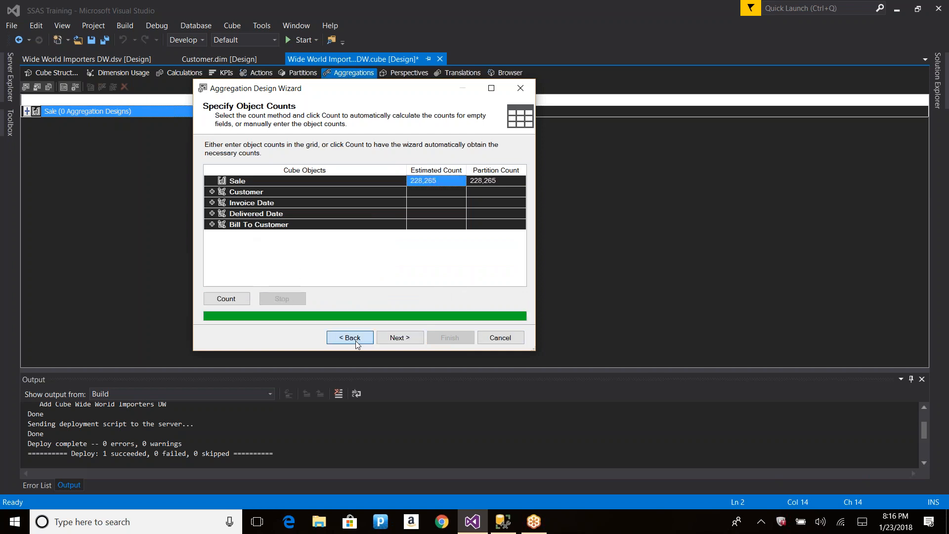
Go back to the aggregation usage review and set all attributes of the Customer dimension to Full
click(355, 340)
scroll(403, 237, up, 10)
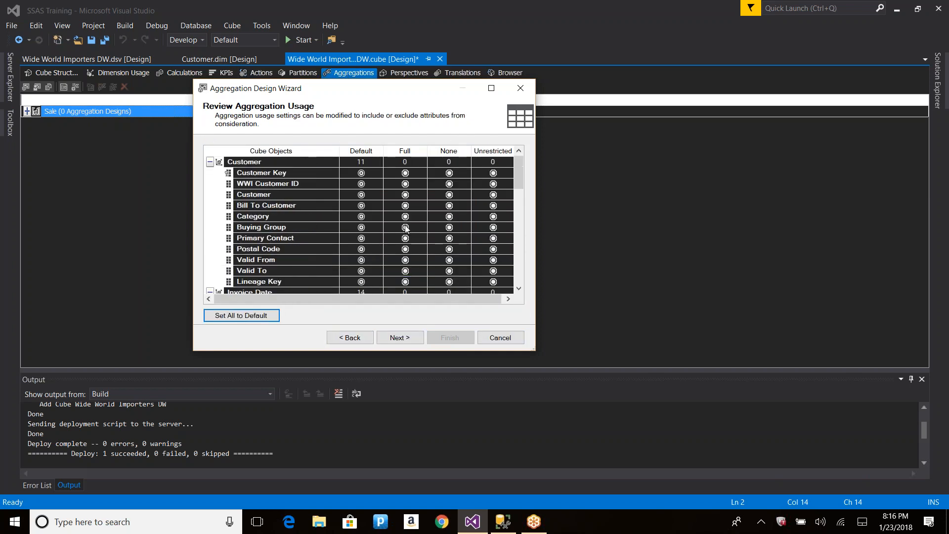
click(406, 173)
click(403, 187)
click(405, 194)
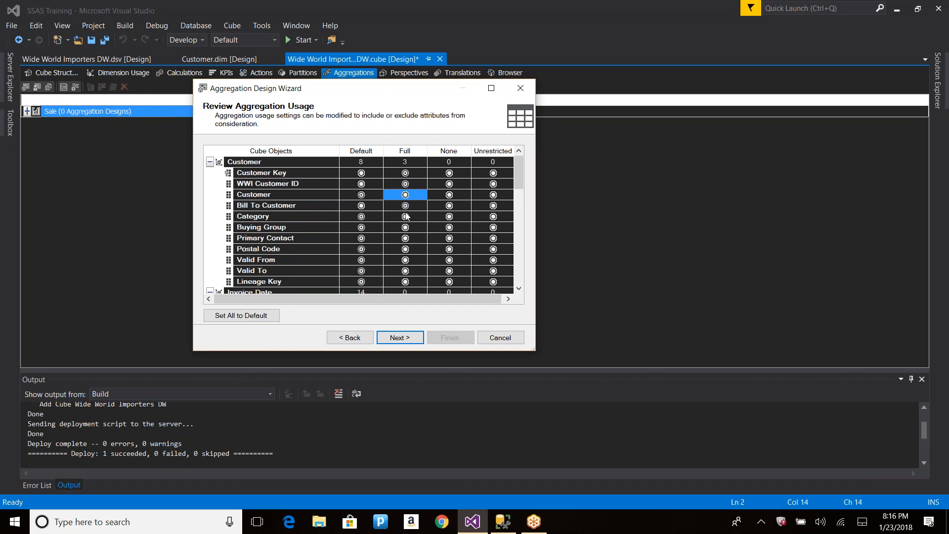
click(405, 216)
click(405, 227)
click(405, 238)
click(407, 249)
click(405, 260)
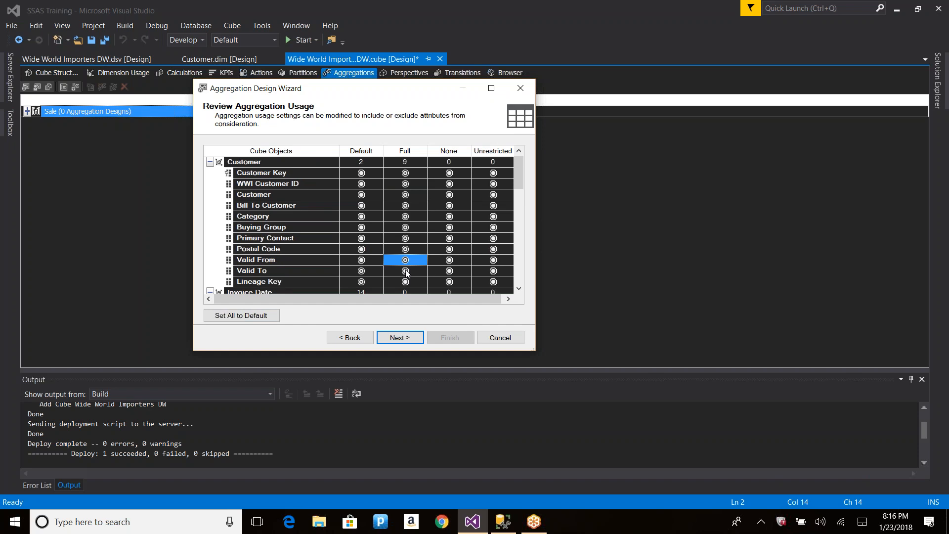
click(407, 282)
Set all attributes of the Invoice Date dimension to Full aggregation usage
scroll(419, 268, down, 2)
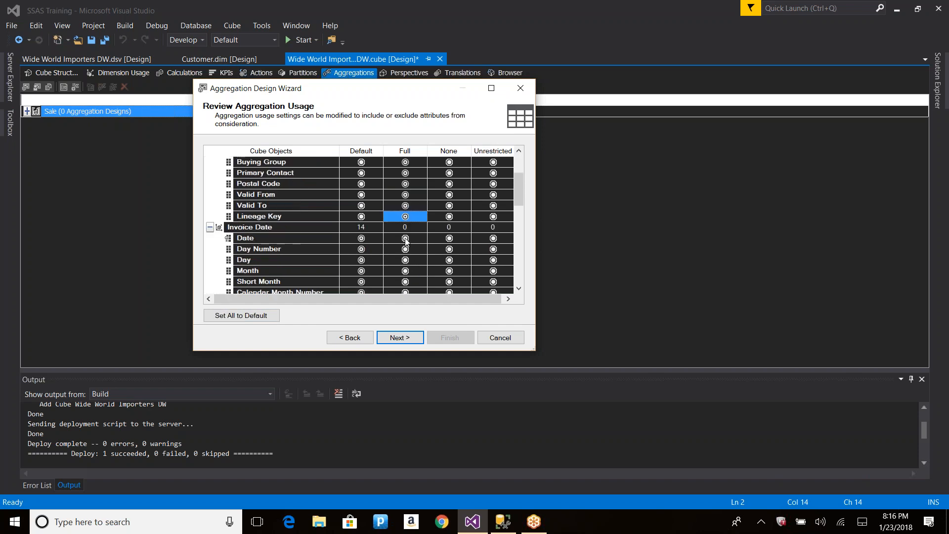
click(406, 238)
click(405, 249)
click(405, 260)
click(405, 271)
click(406, 282)
scroll(410, 277, down, 2)
click(406, 228)
click(406, 239)
click(405, 249)
click(405, 260)
click(406, 271)
click(406, 262)
click(406, 282)
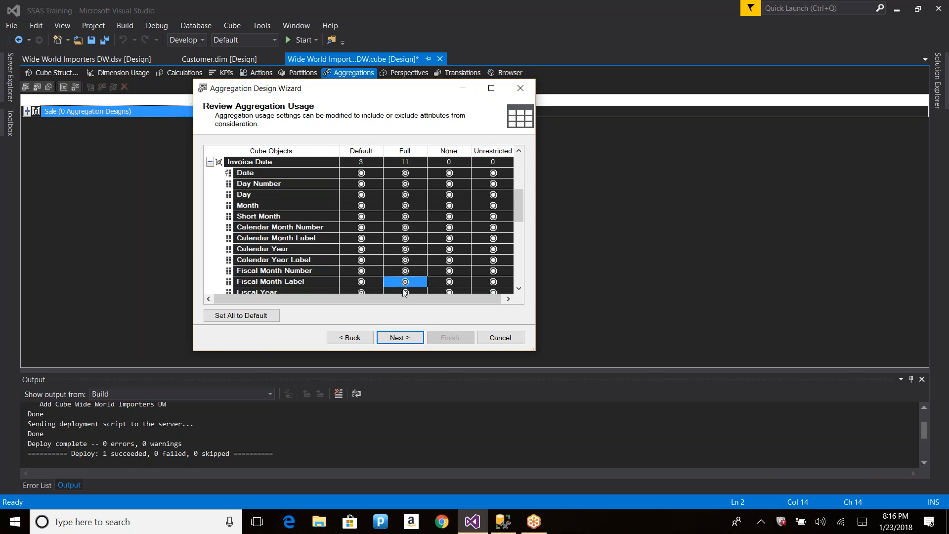
scroll(406, 283, down, 1)
click(405, 261)
click(405, 272)
Set the attributes of the Delivered Date dimension, except Month, to Full aggregation usage
scroll(408, 257, down, 2)
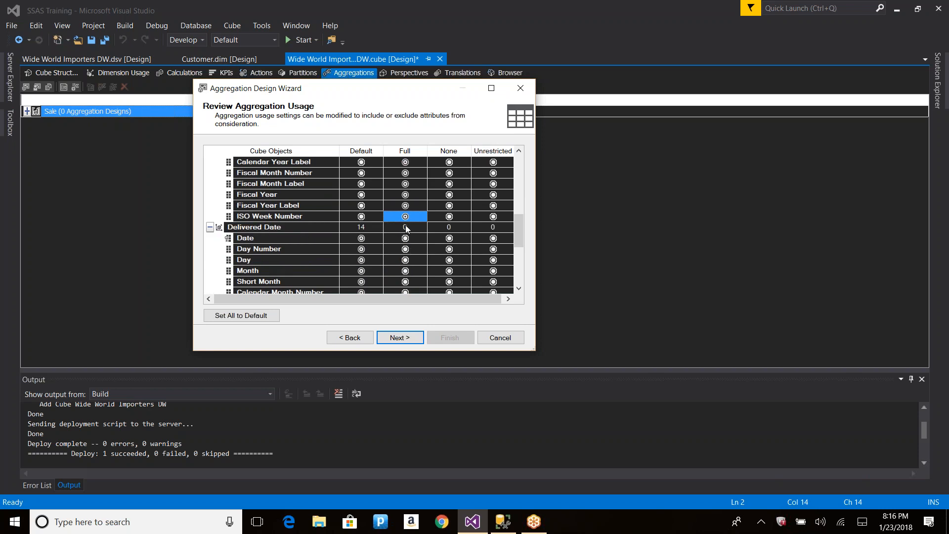
click(405, 238)
click(406, 249)
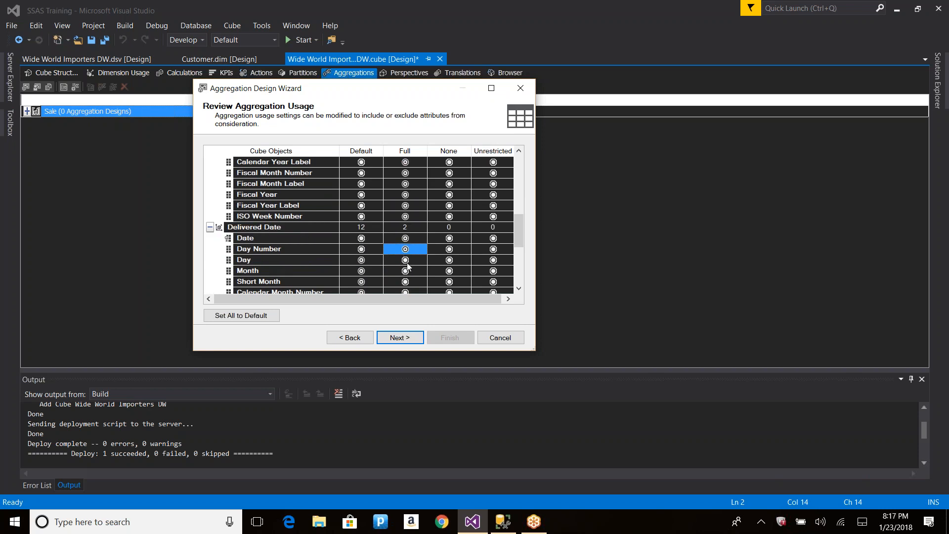
click(405, 260)
click(406, 270)
click(405, 282)
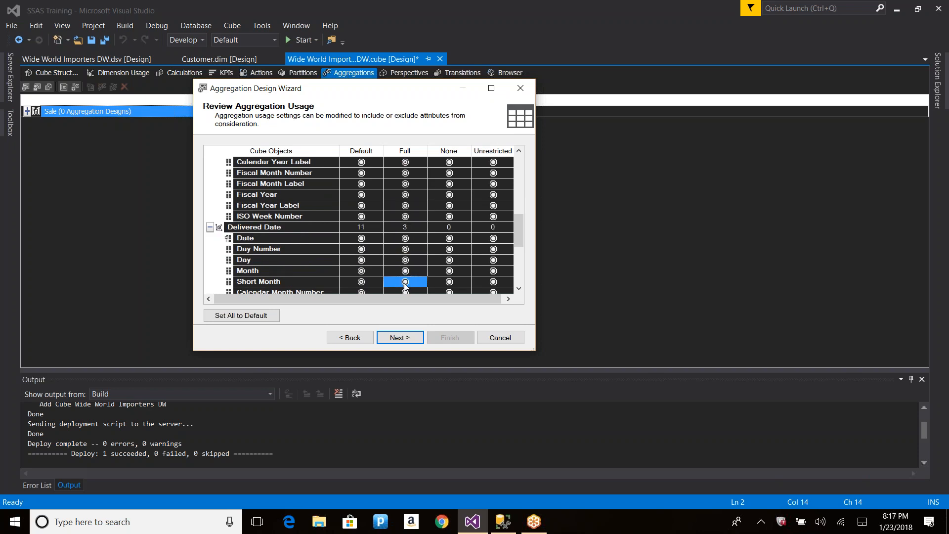
scroll(415, 273, down, 2)
click(405, 227)
click(406, 237)
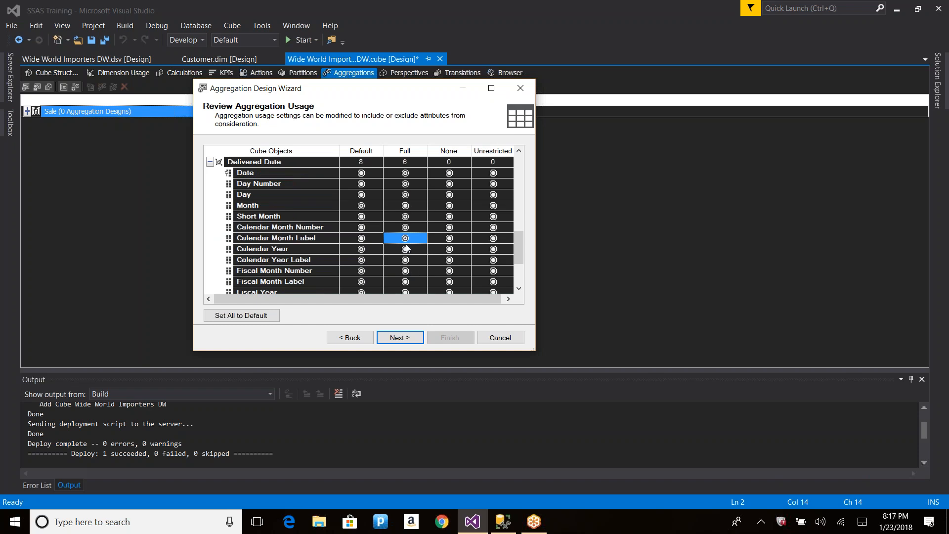
click(405, 249)
click(405, 260)
click(405, 270)
click(405, 282)
scroll(405, 283, down, 1)
click(405, 259)
click(405, 270)
click(405, 281)
scroll(405, 285, down, 1)
click(405, 227)
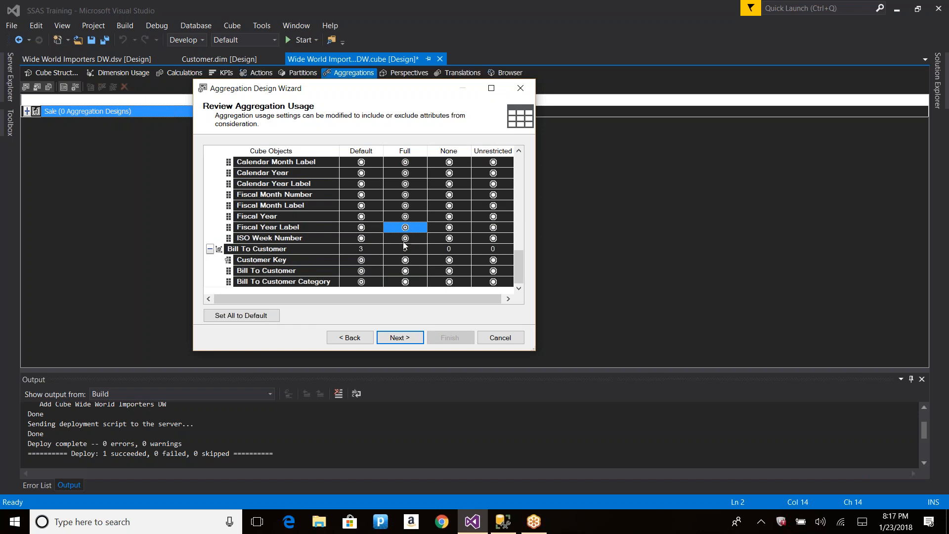
Under Bill To Customer, set Customer Key, Bill To Customer and Bill To Customer Category to Full aggregation usage
click(405, 260)
click(405, 270)
click(405, 282)
Rerun the aggregation design with the 10 MB storage limit and close the wizard without saving a design
click(399, 336)
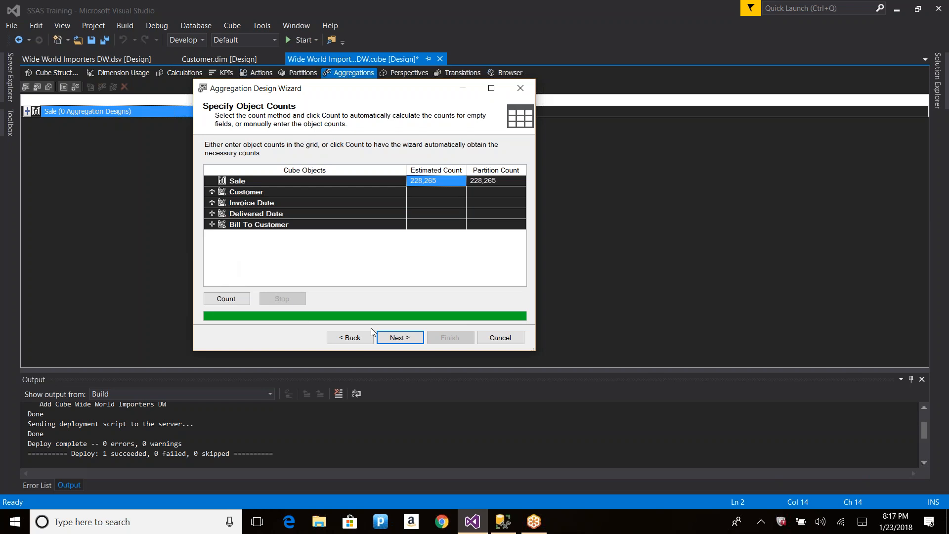
click(408, 340)
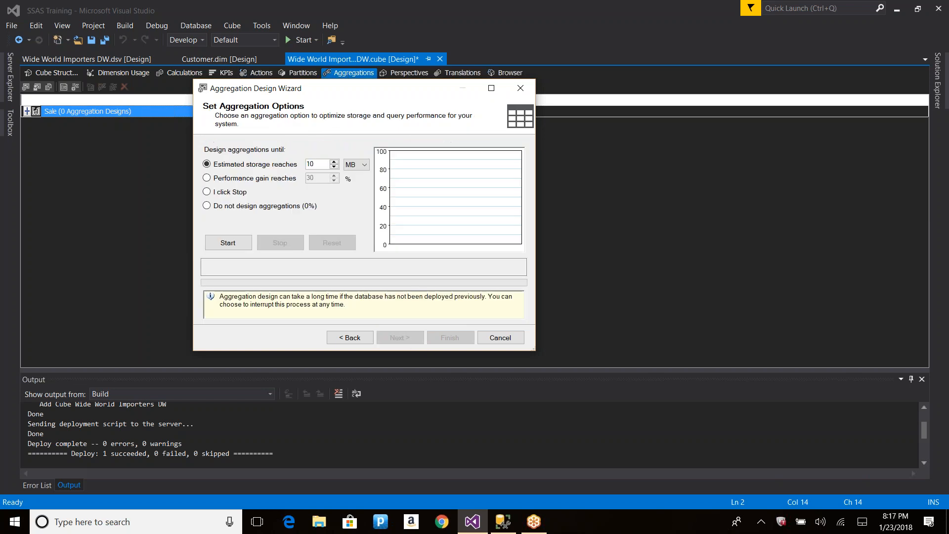
click(227, 241)
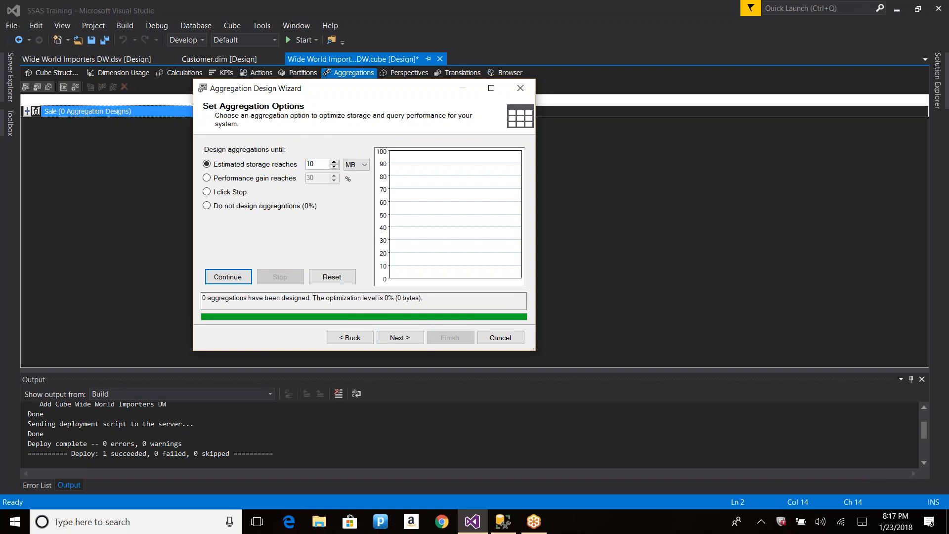
click(520, 90)
click(52, 73)
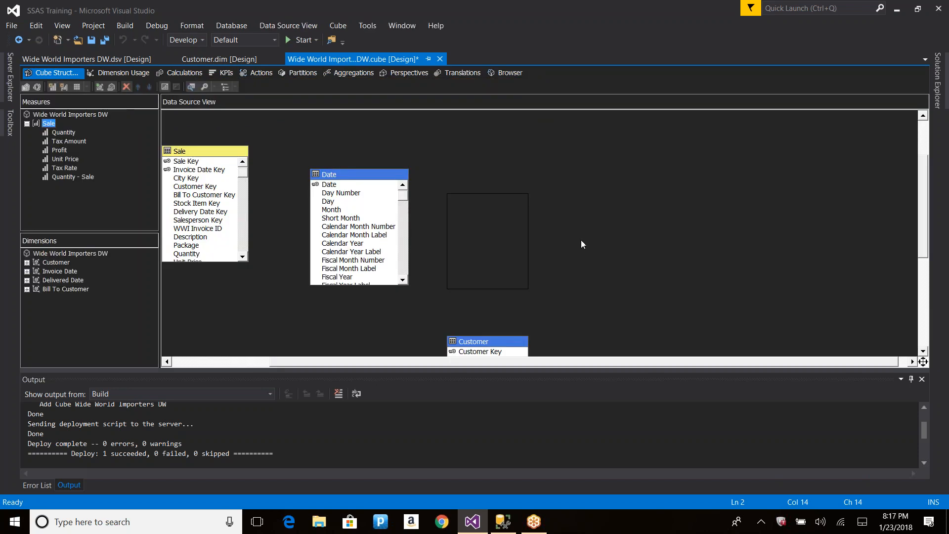
click(929, 31)
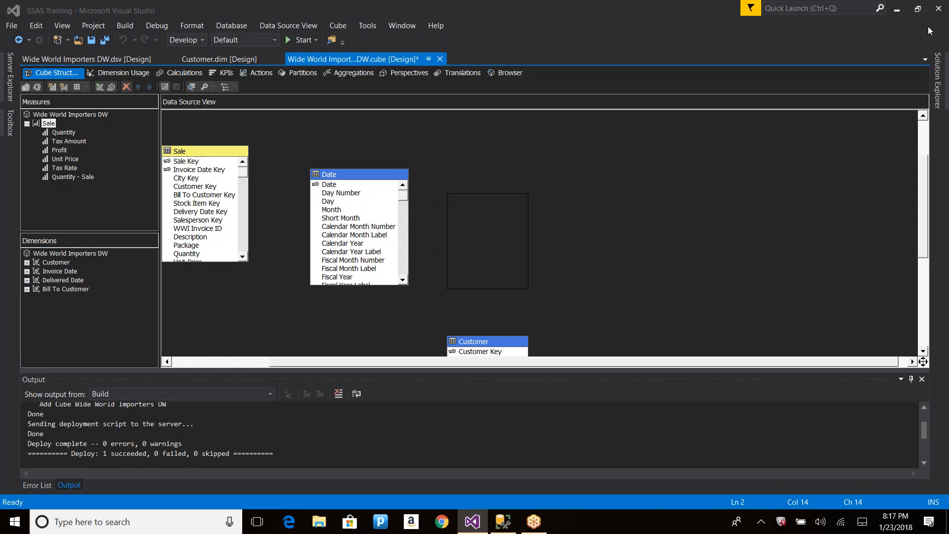
click(937, 80)
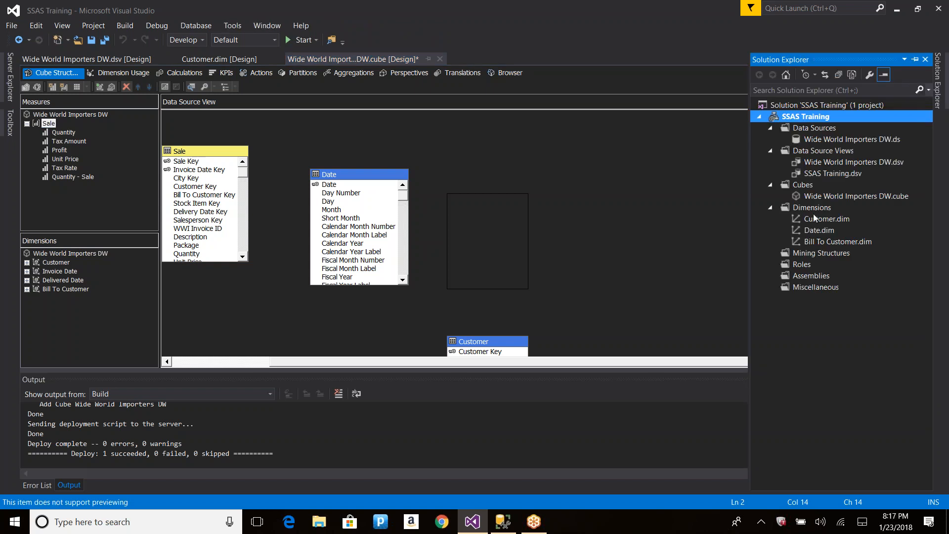
right_click(811, 212)
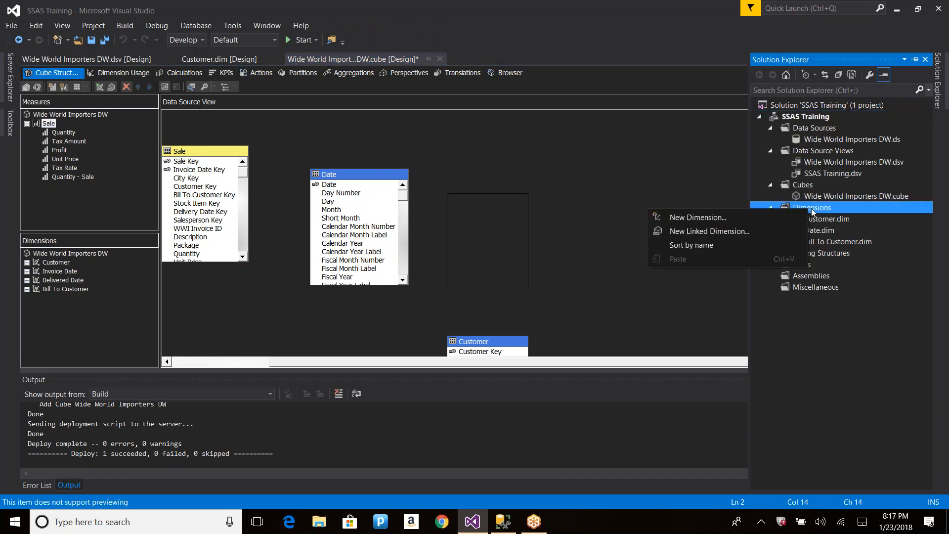
click(721, 219)
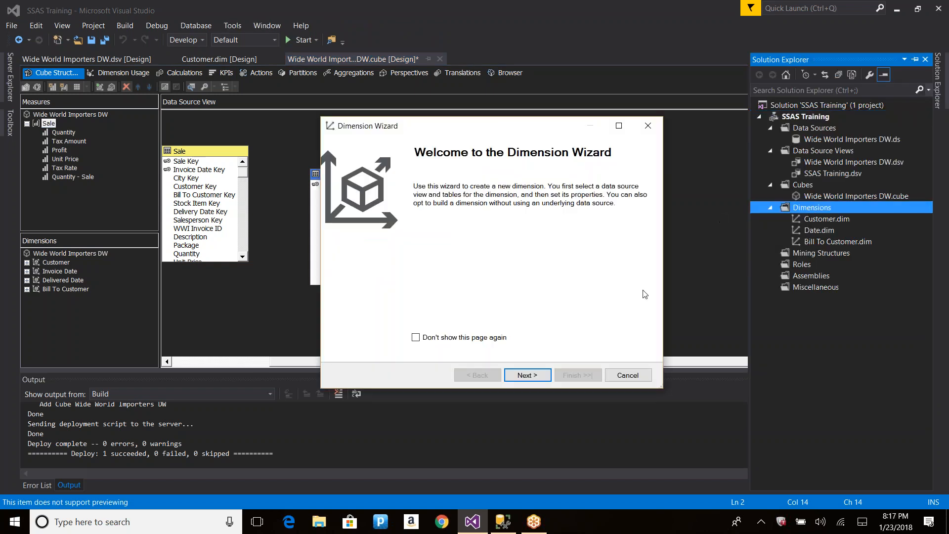
click(628, 375)
Open the Wide World Importers DW data source view to examine its tables
double_click(822, 158)
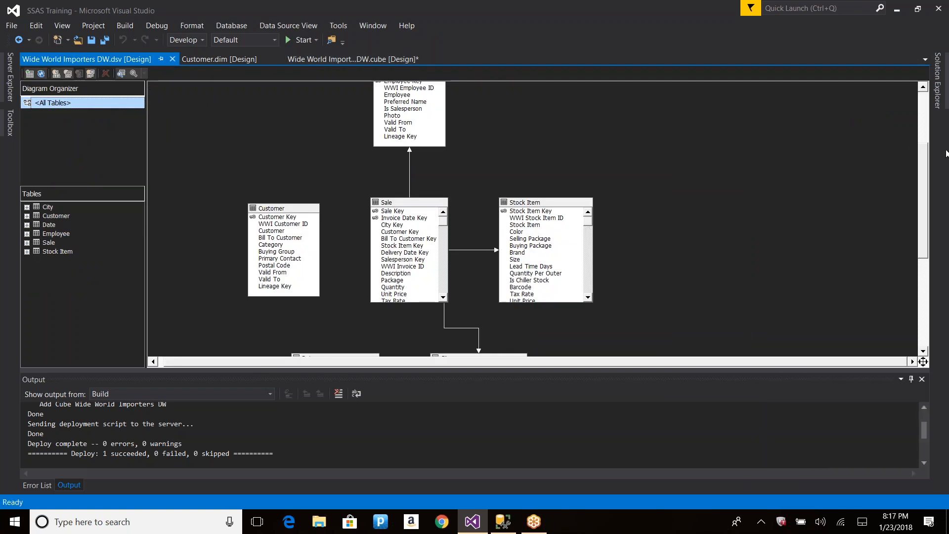
click(937, 79)
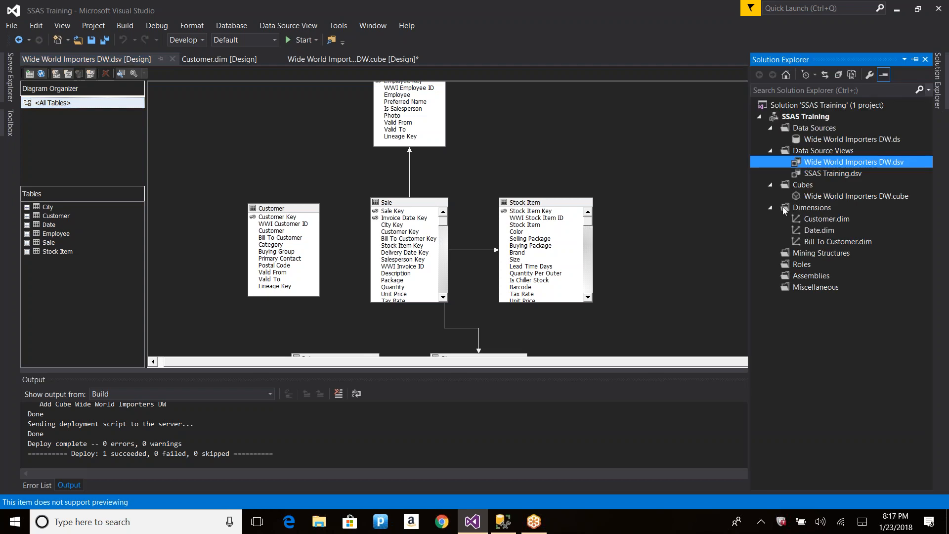
right_click(817, 210)
click(711, 234)
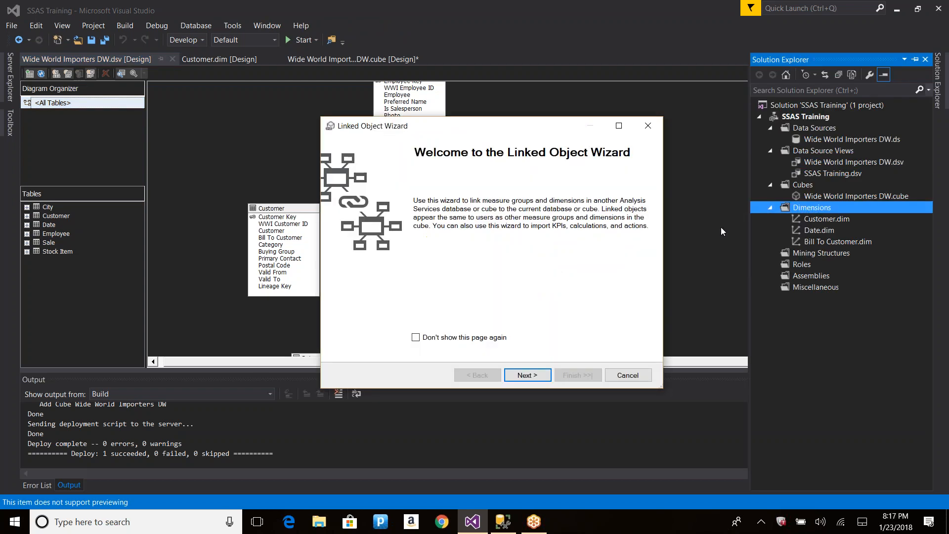
click(627, 375)
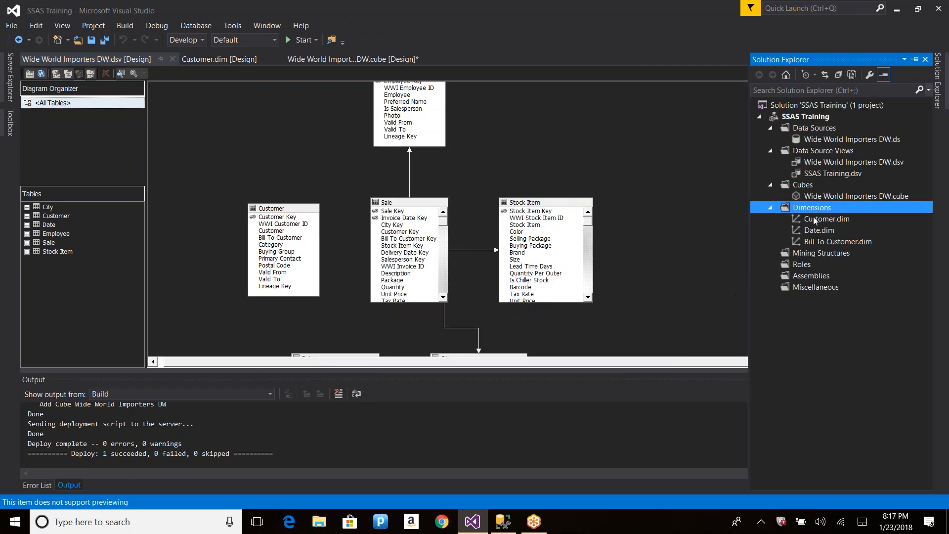
Start a new dimension based on an existing table, using City as the main table with City Key as its key
right_click(821, 211)
click(773, 221)
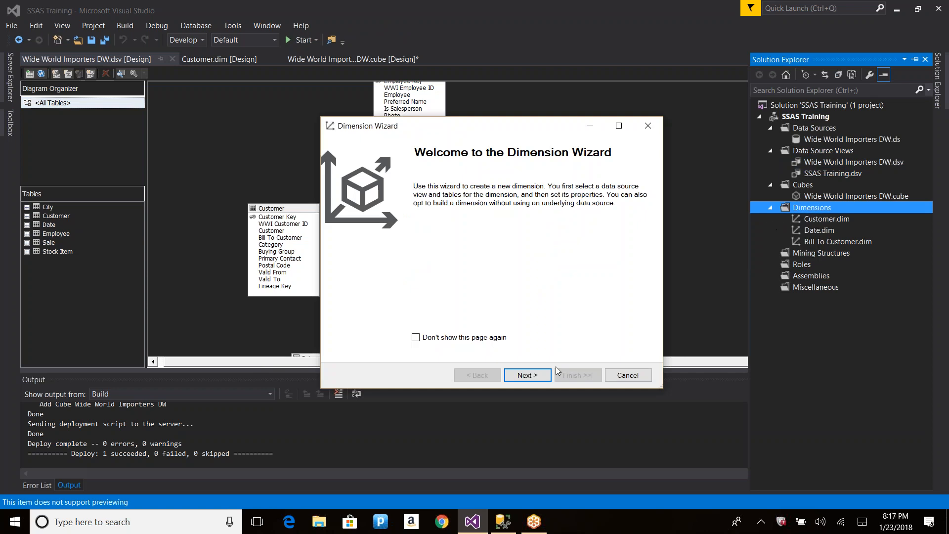
click(526, 376)
click(526, 375)
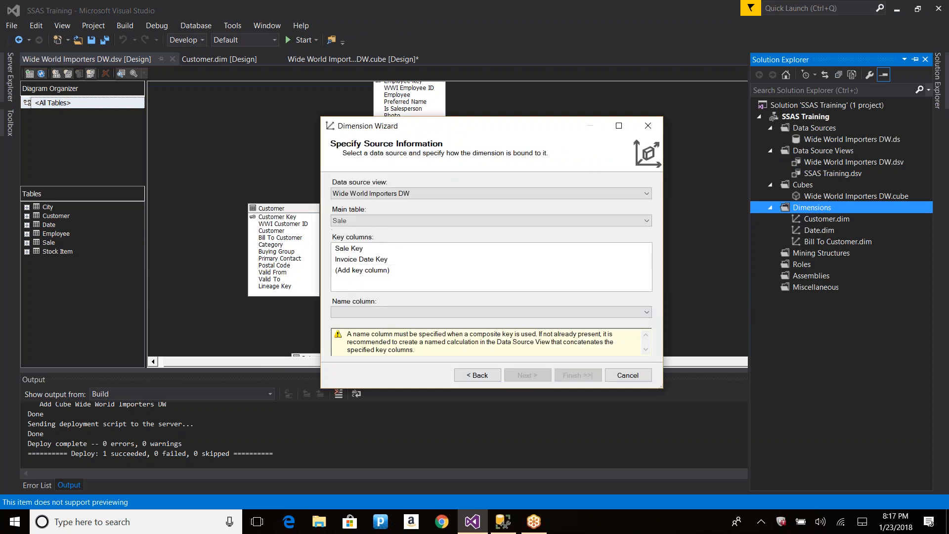
click(387, 220)
click(356, 271)
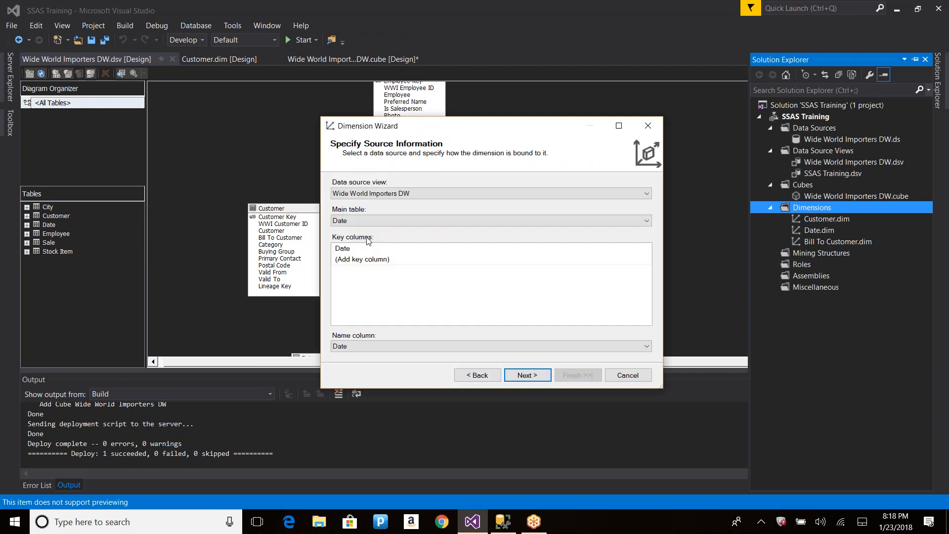
click(375, 223)
click(340, 238)
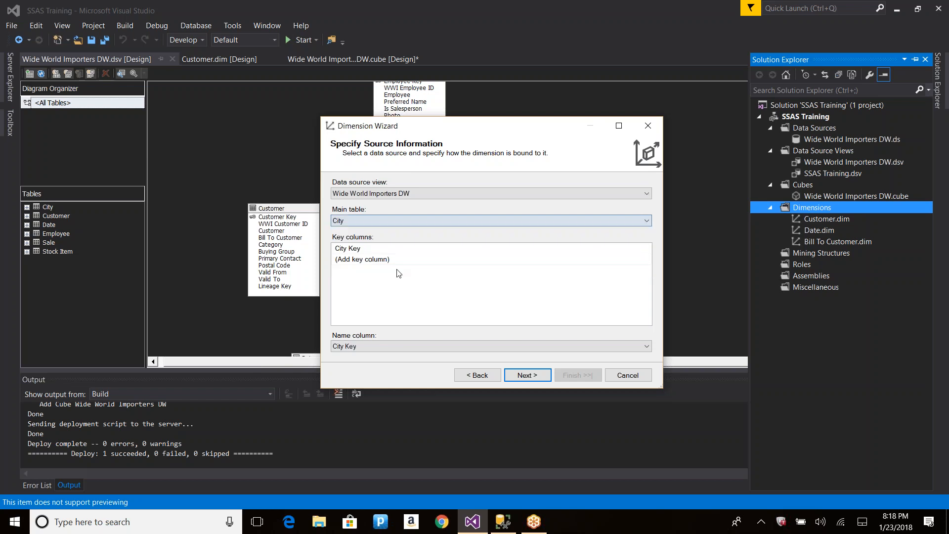
Include all available City attributes, with browsing enabled for all except Location, and finish creating the City dimension
click(526, 375)
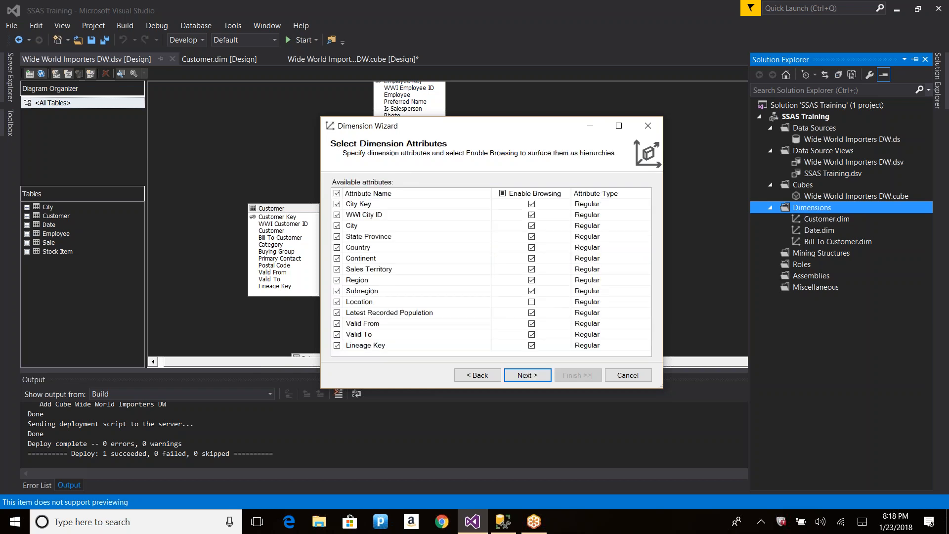
click(523, 374)
click(581, 374)
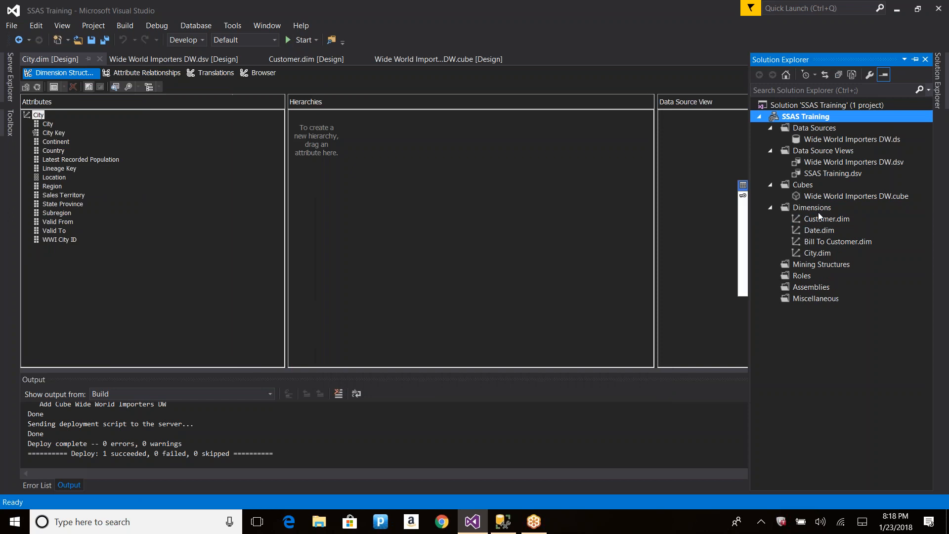
Start a new dimension based on an existing table, using Sale as the main table and assigning a name column
right_click(760, 210)
click(756, 220)
click(528, 374)
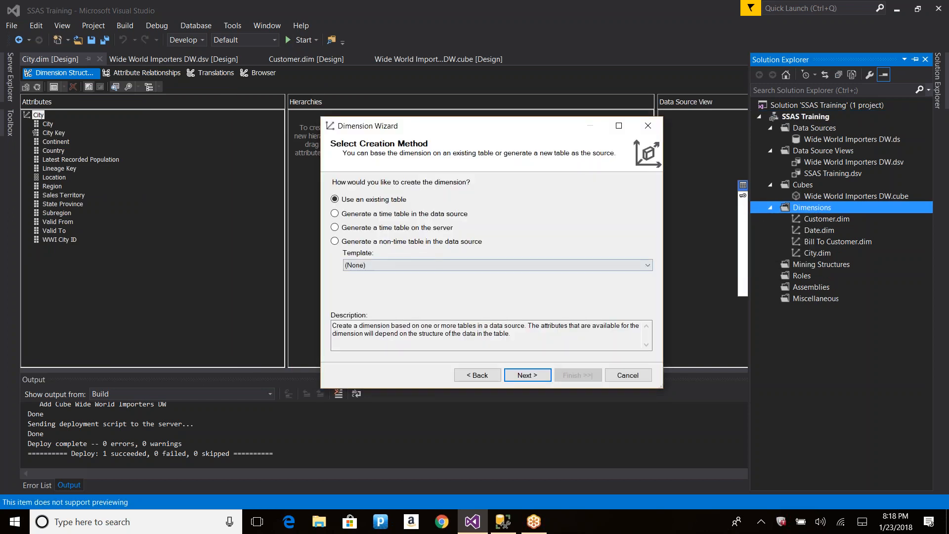
click(527, 375)
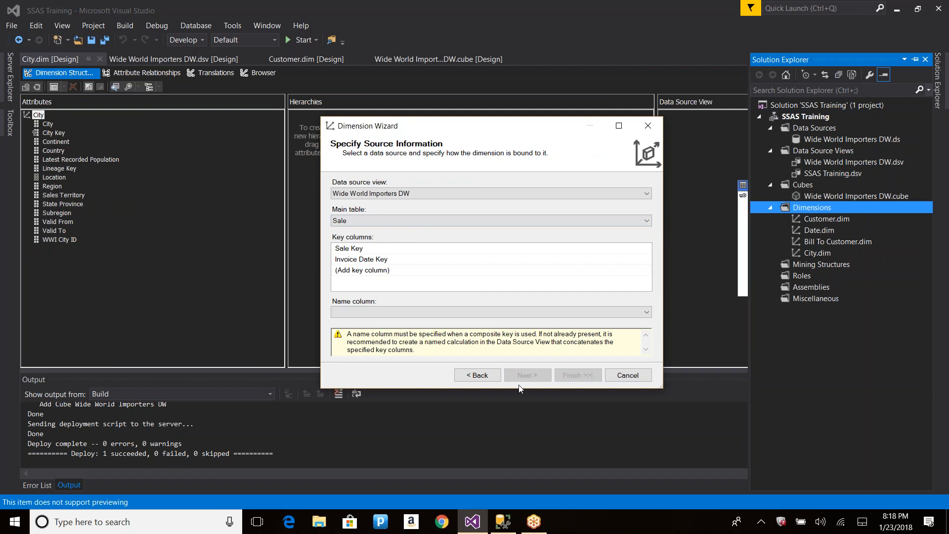
click(431, 312)
click(367, 330)
Exclude the related tables Stock Item, Employee and City from the new Sale dimension
click(527, 375)
click(337, 210)
click(337, 202)
click(336, 193)
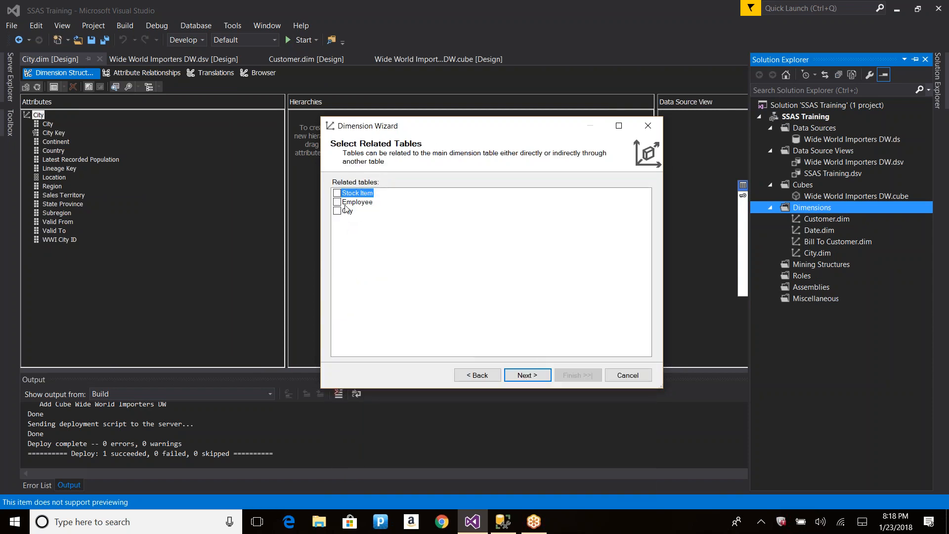
Include the Description attribute along with the preselected key attributes and finish creating the Sale dimension
click(541, 374)
click(363, 292)
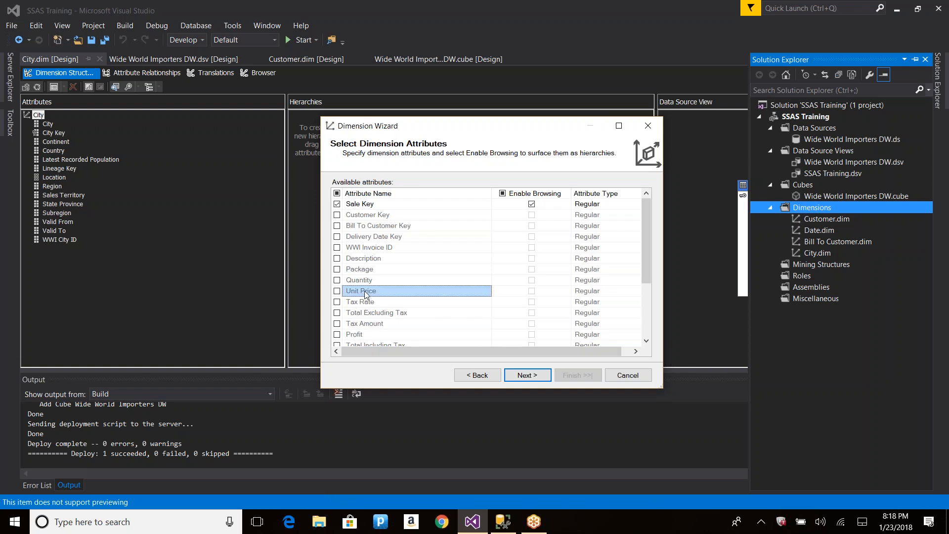
scroll(371, 302, down, 3)
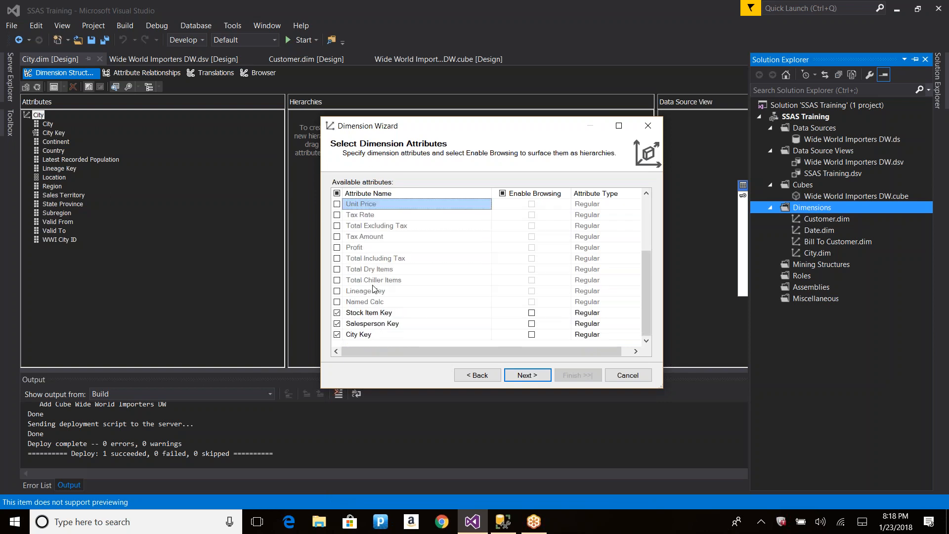
scroll(395, 280, up, 1)
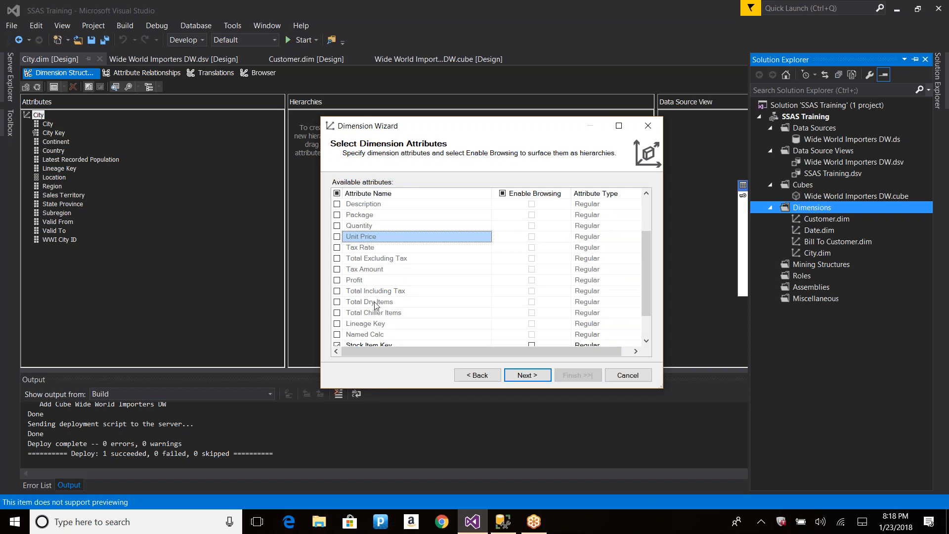
scroll(366, 326, up, 2)
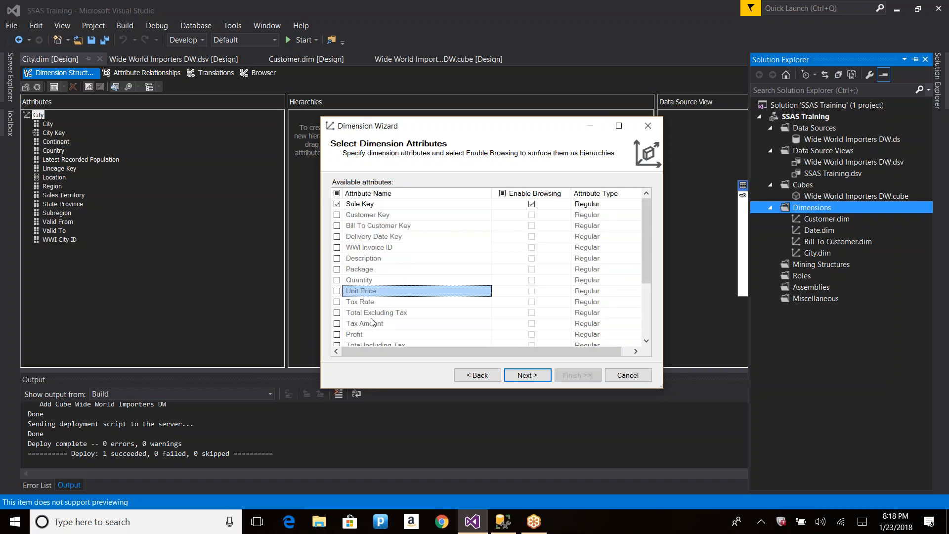
click(345, 261)
click(525, 375)
click(577, 375)
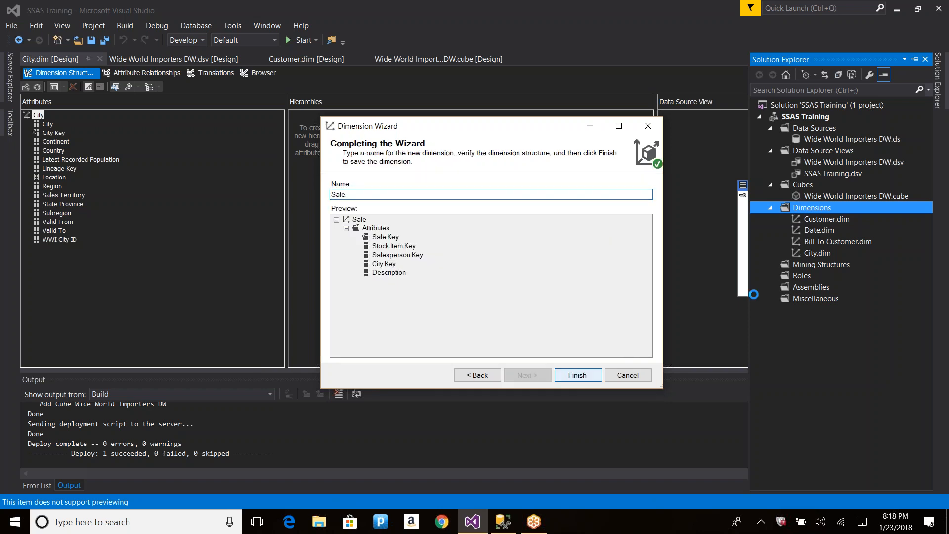
Add the City and Sale dimensions to the Wide World Importers DW cube and check their usage with the Sale measure group
double_click(835, 163)
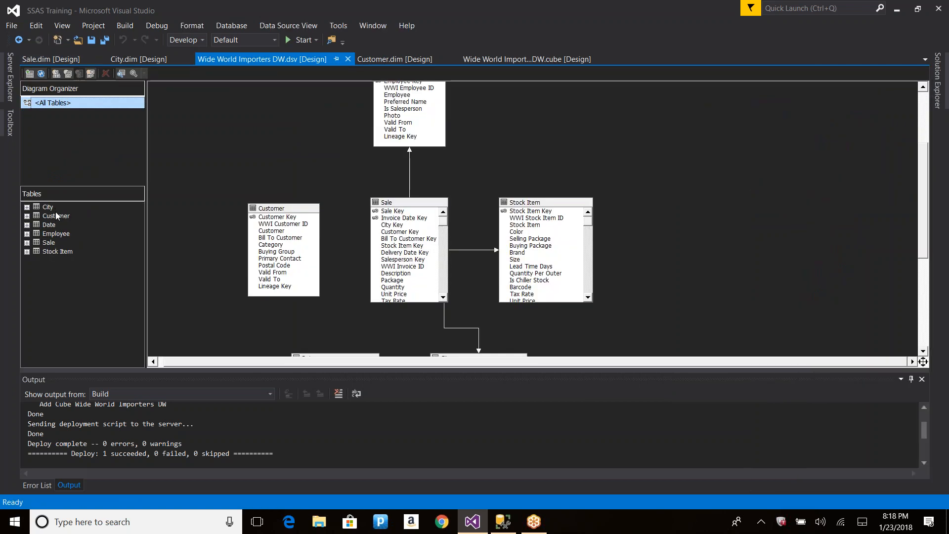
click(55, 58)
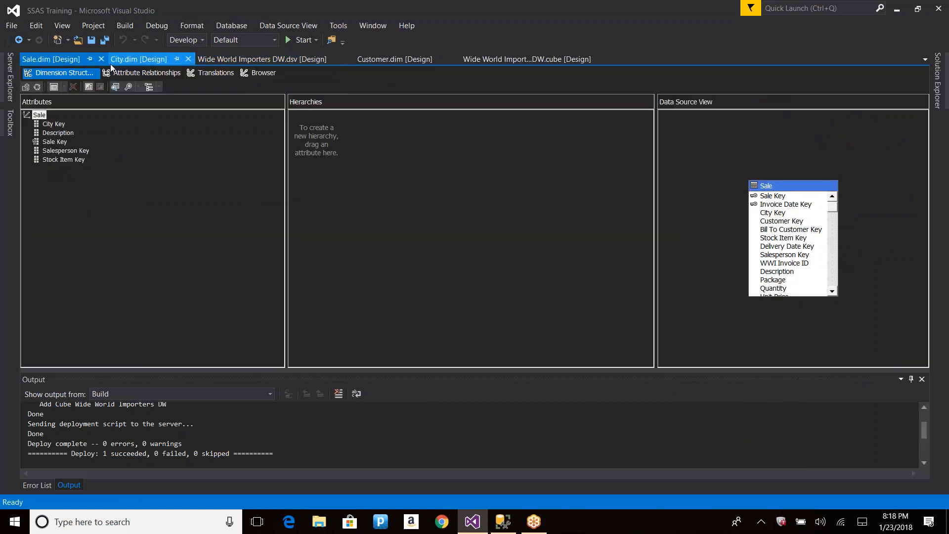
click(145, 58)
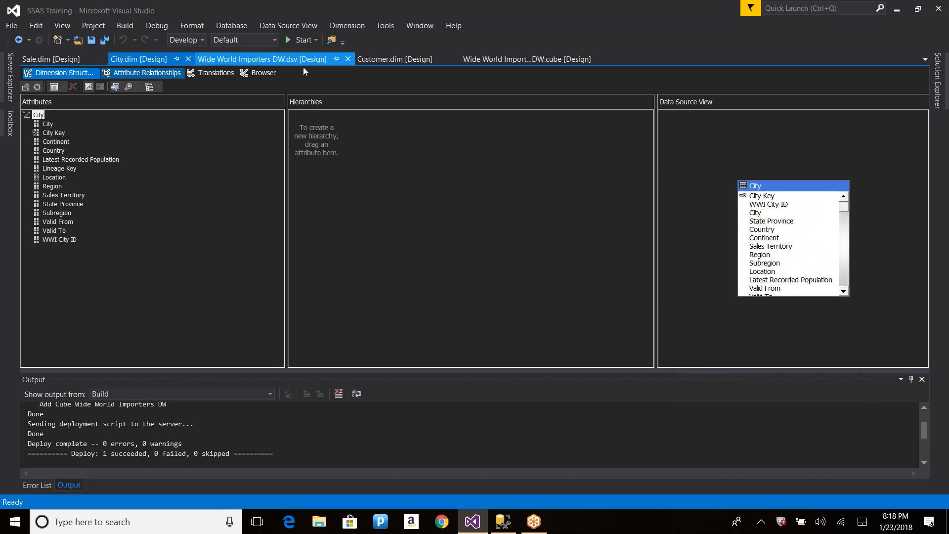
click(490, 61)
right_click(56, 253)
click(94, 262)
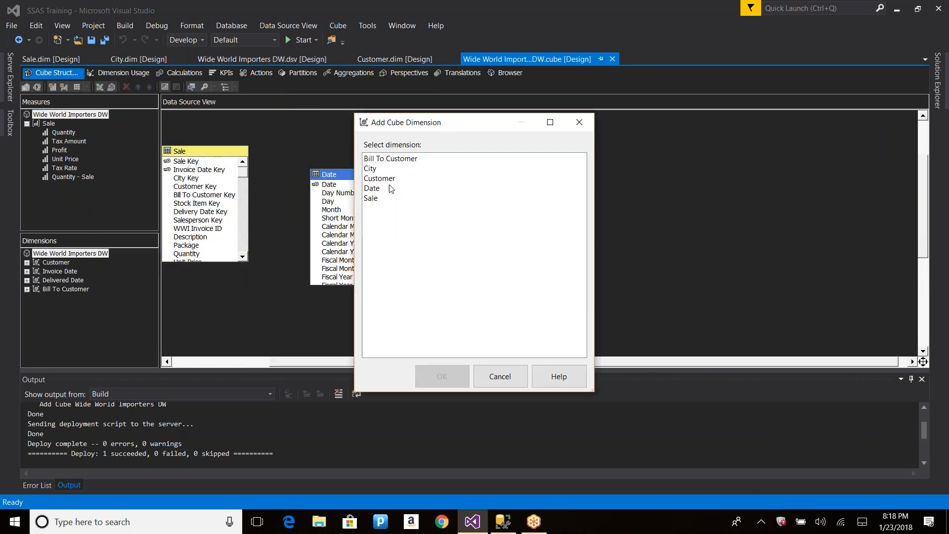
click(375, 199)
ctrl+click(375, 168)
click(443, 368)
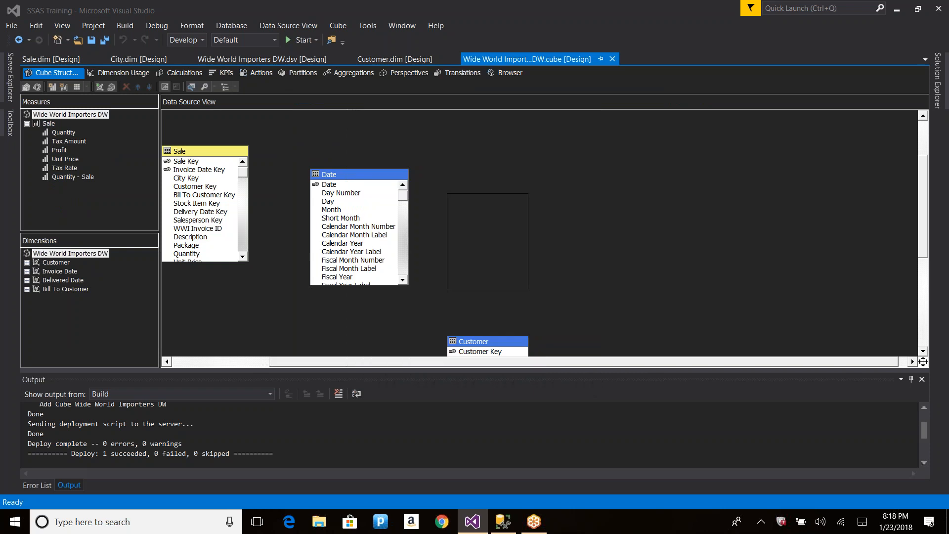
click(118, 72)
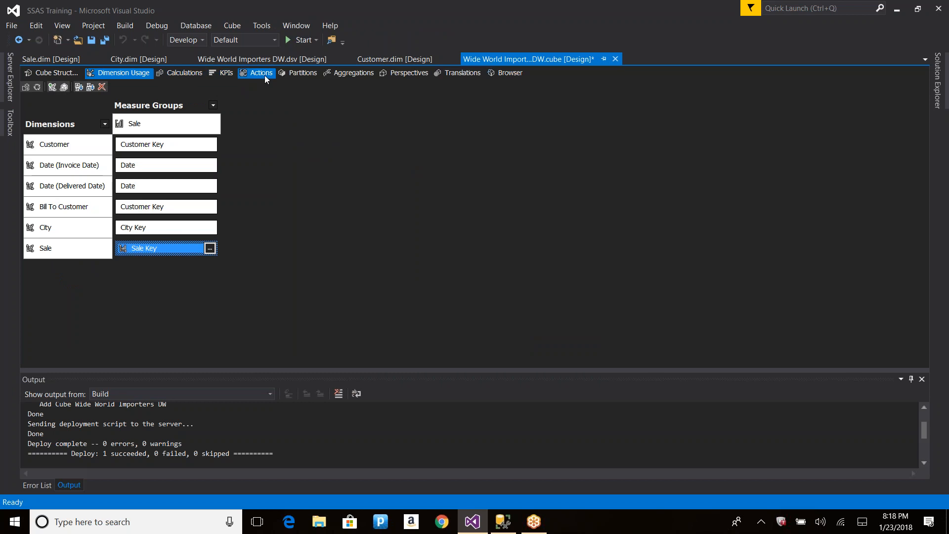
Start designing aggregations for the Sale measure group and review the aggregation usage settings of the cube dimensions
click(350, 73)
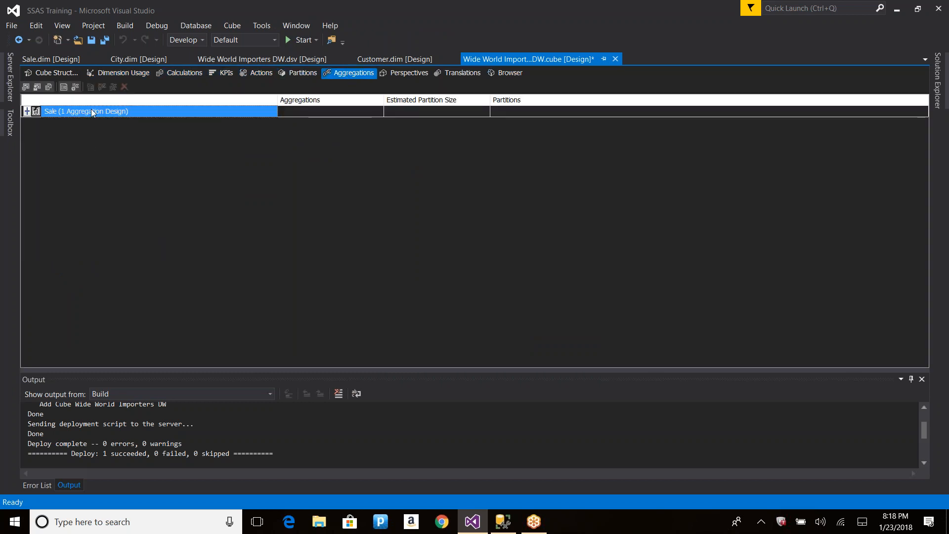
right_click(120, 112)
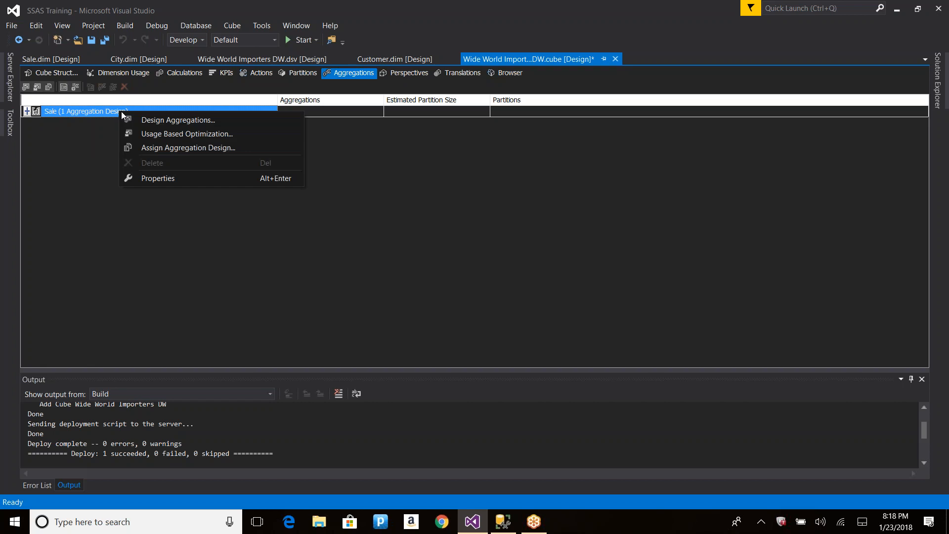
click(161, 120)
click(526, 375)
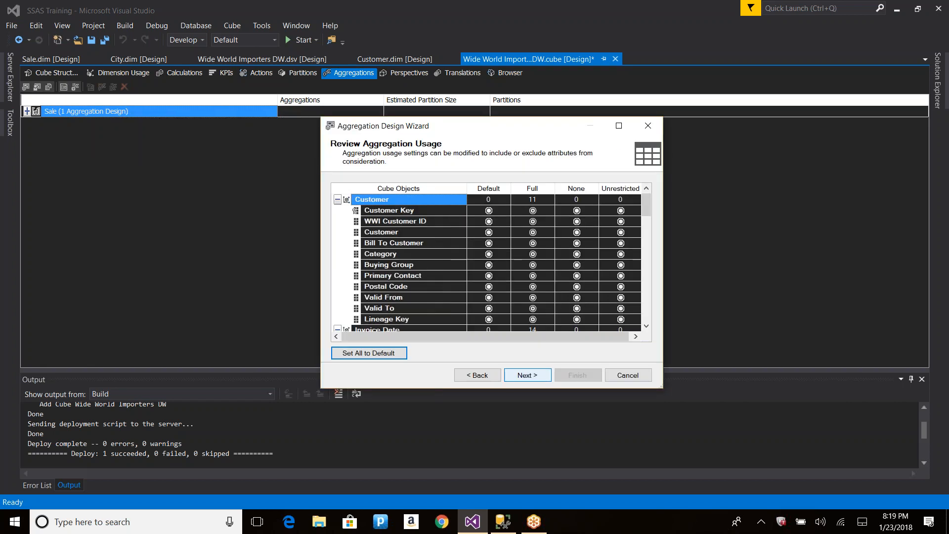
scroll(533, 260, down, 9)
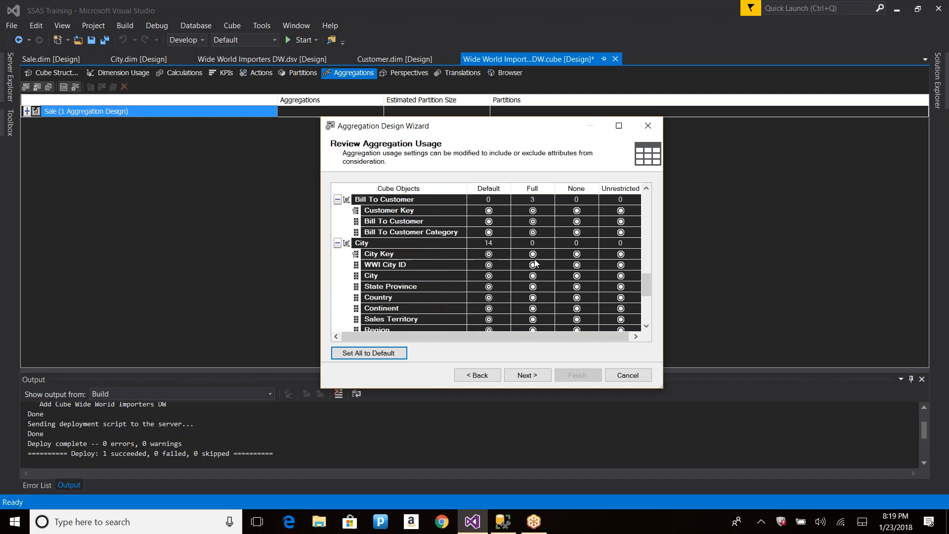
scroll(535, 263, down, 4)
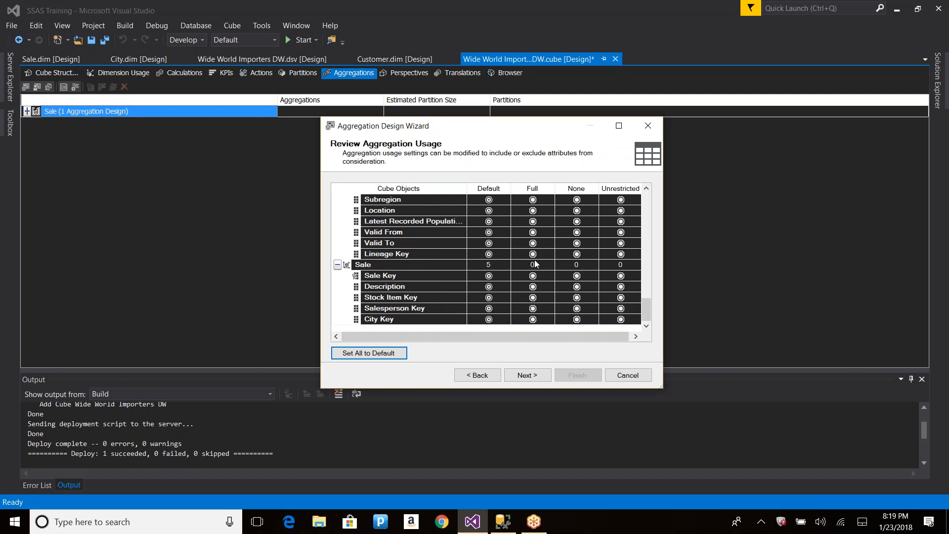
Count the cube objects and run the aggregation design with a 100 MB estimated storage limit
click(526, 375)
click(353, 302)
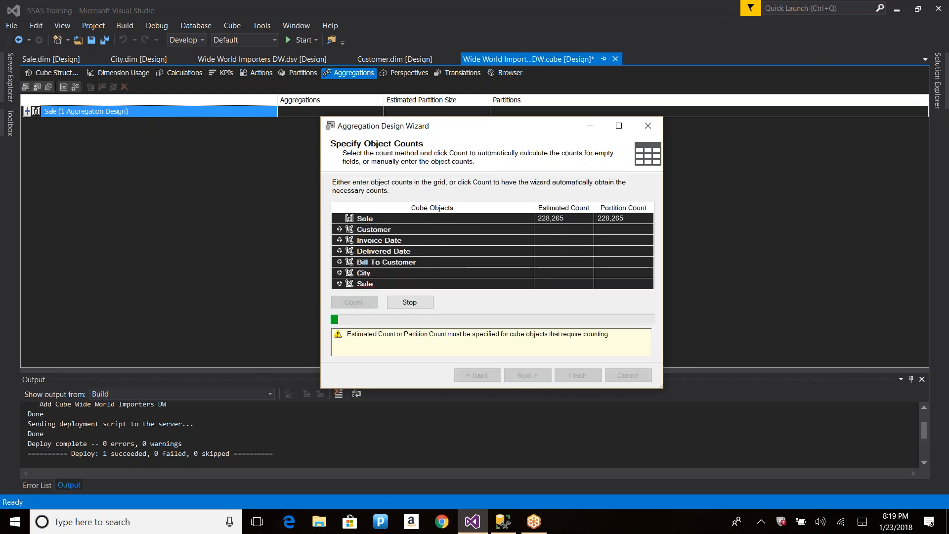
click(526, 374)
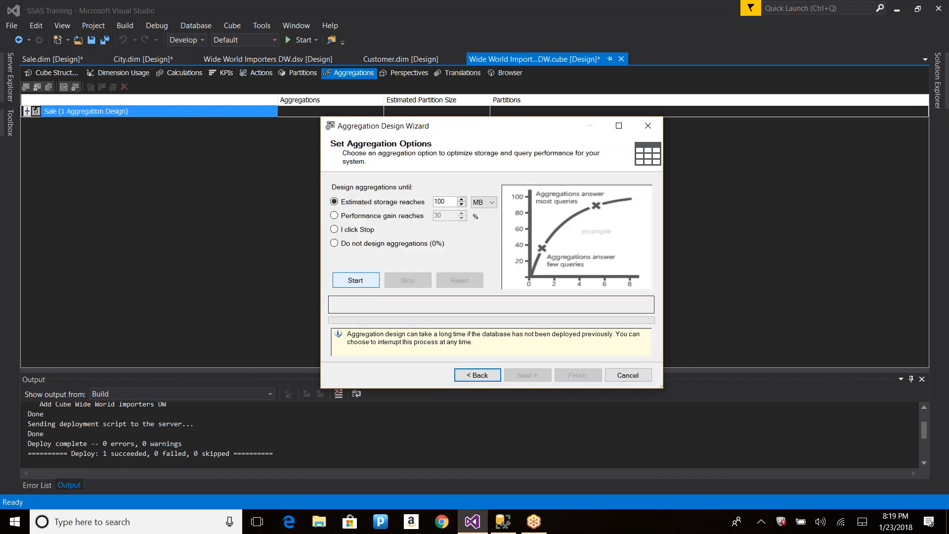
click(355, 314)
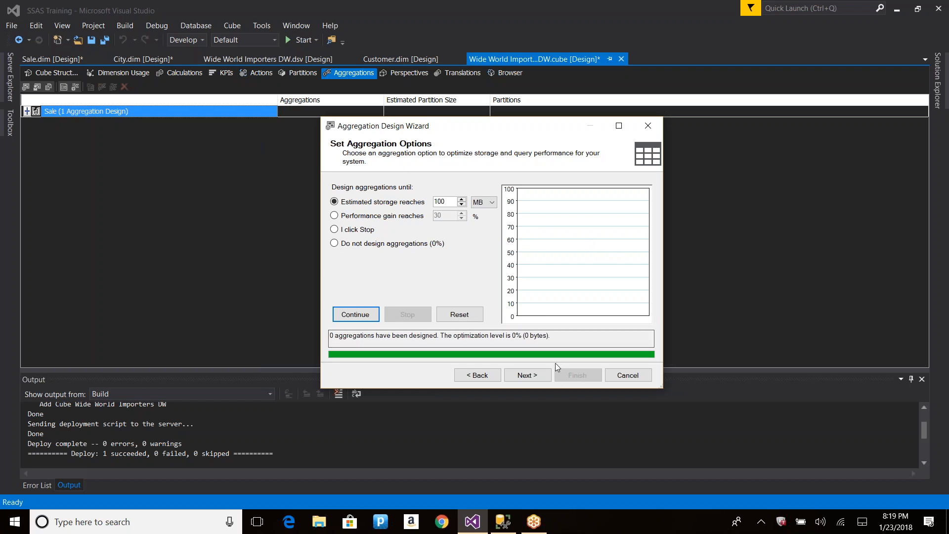
drag(555, 341, 330, 337)
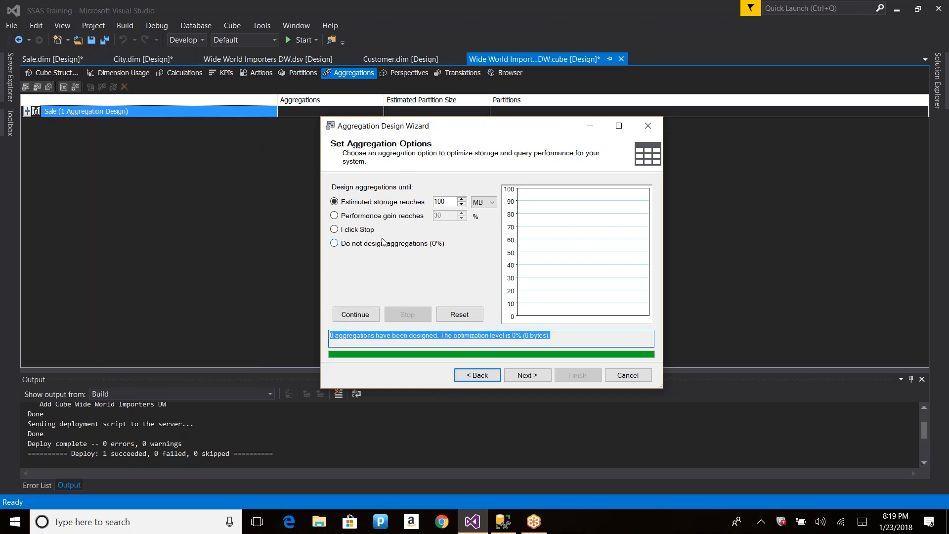
Set the estimated storage limit to 1000 MB, continue the aggregation design and check the result message
click(394, 202)
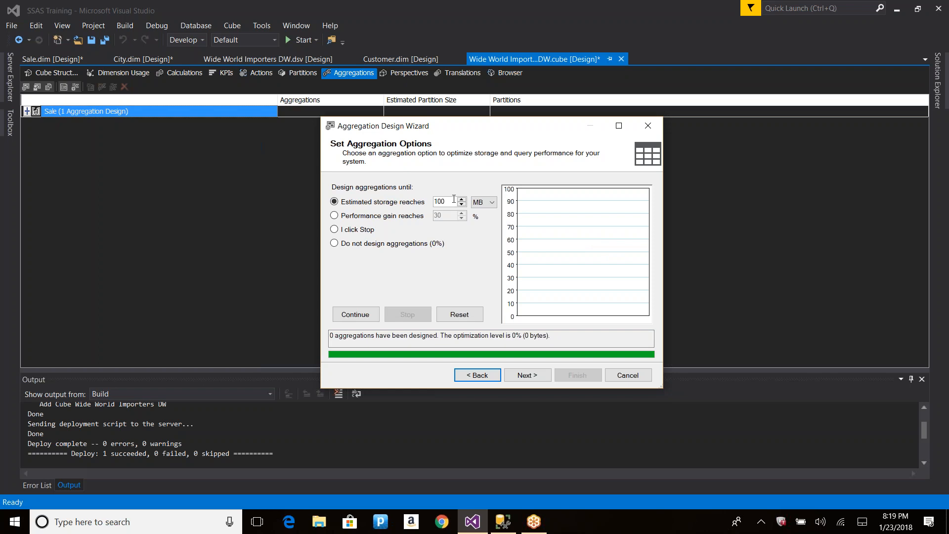
text(0)
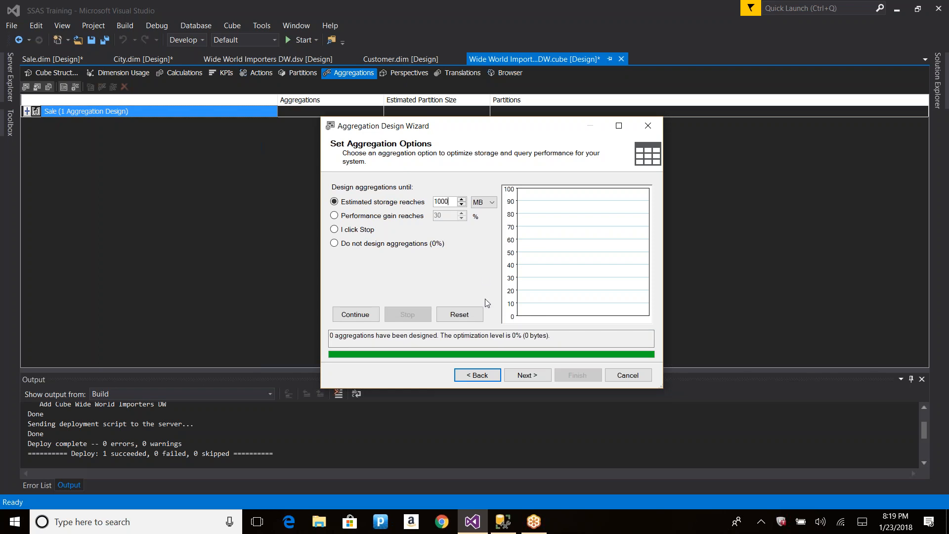
click(353, 317)
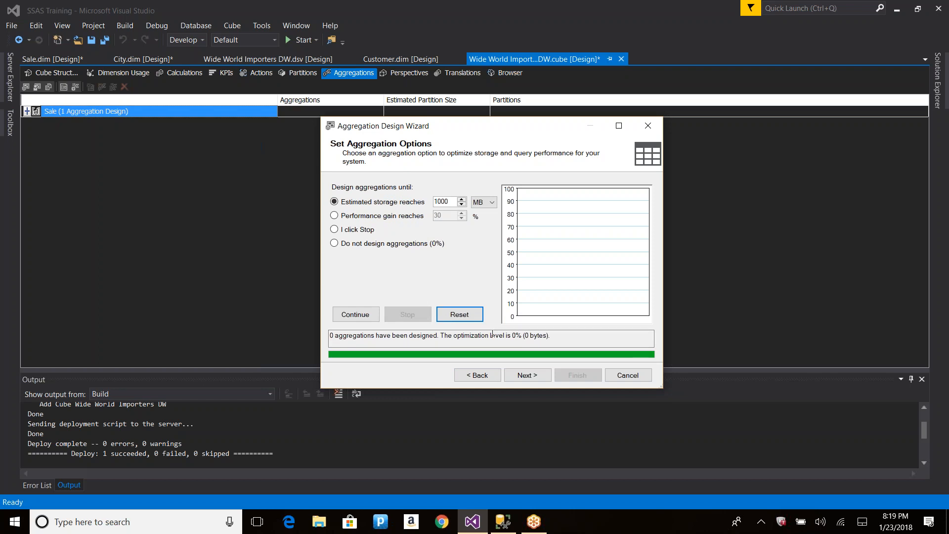
double_click(518, 335)
double_click(526, 335)
drag(330, 336, 357, 335)
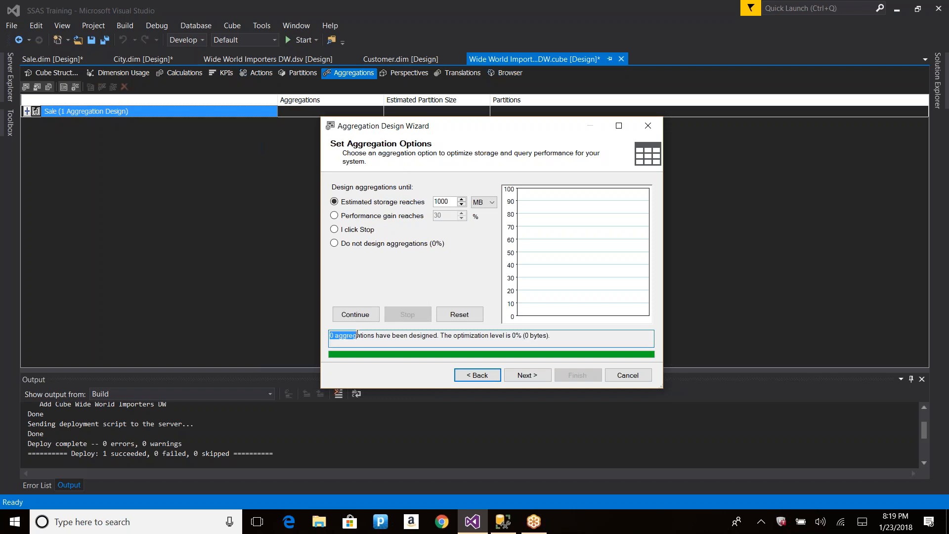
Run the aggregation design with a performance gain target of 30%, and again with a target of 60%
click(357, 217)
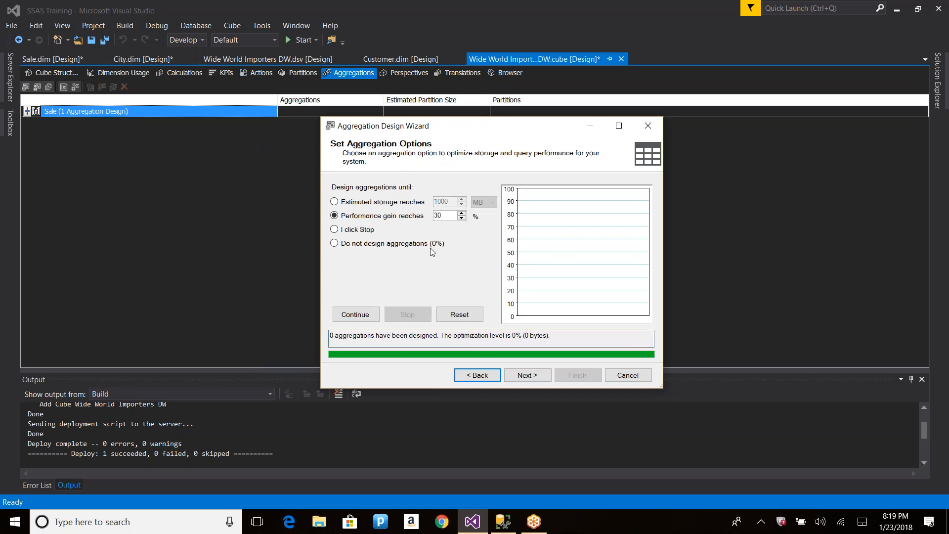
click(355, 314)
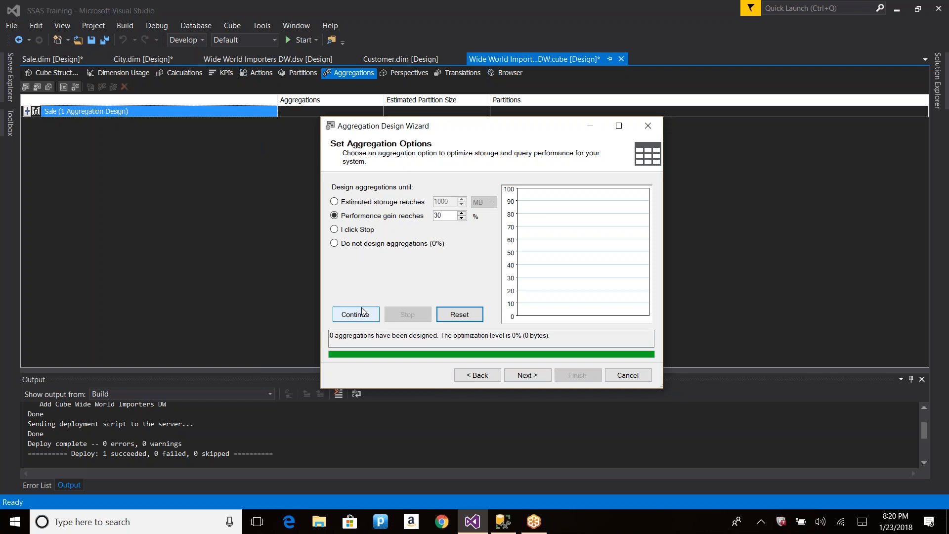
click(436, 215)
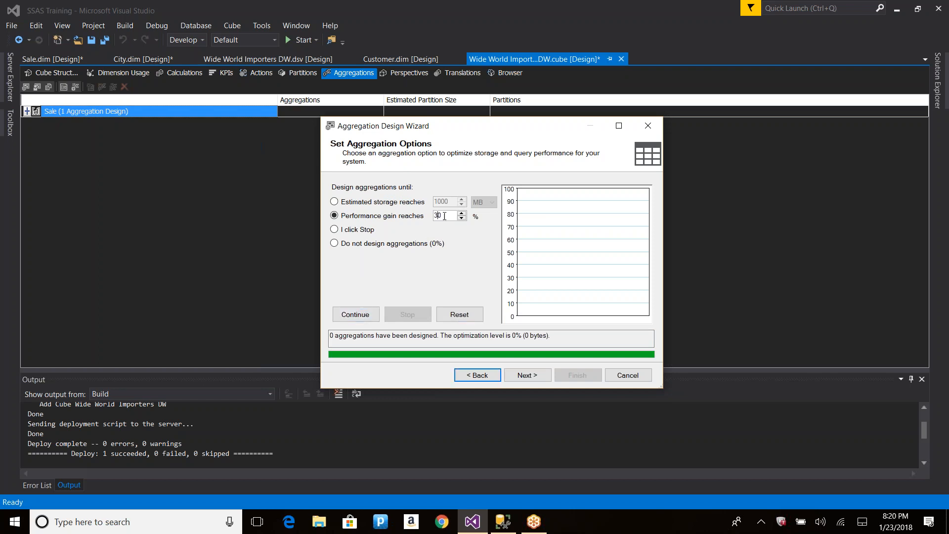
key(BackSpace)
text(6)
click(352, 316)
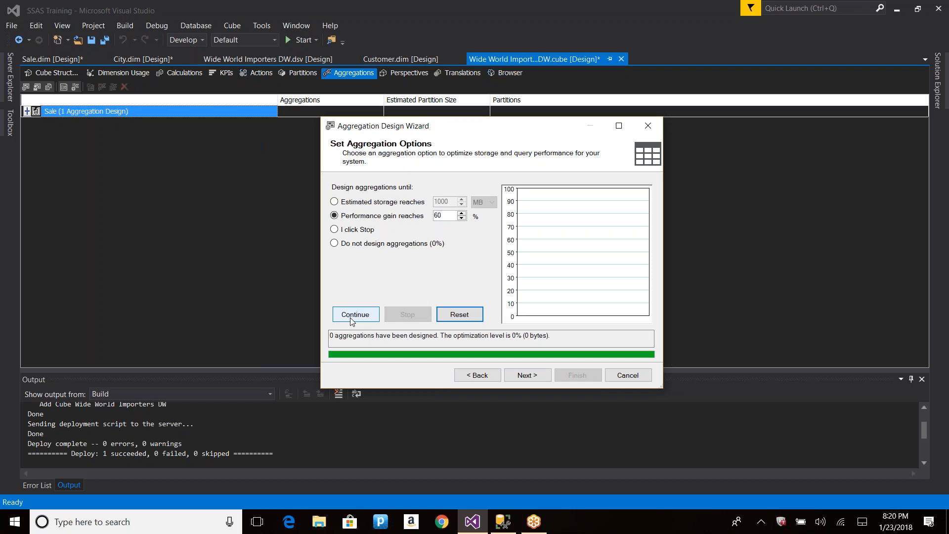
Try the design with the manual-stop option, select the option not to design aggregations, and switch back to the performance gain target
click(343, 230)
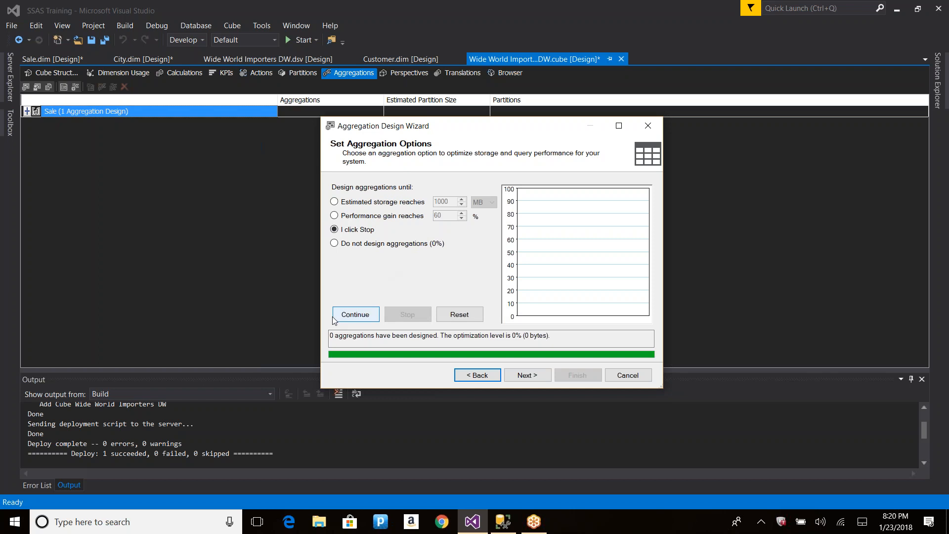
click(350, 313)
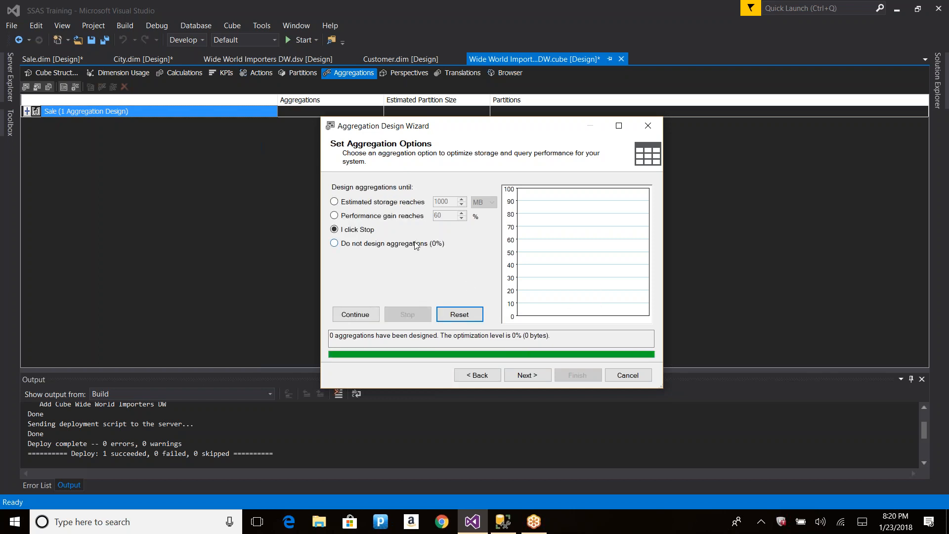
click(362, 319)
click(390, 245)
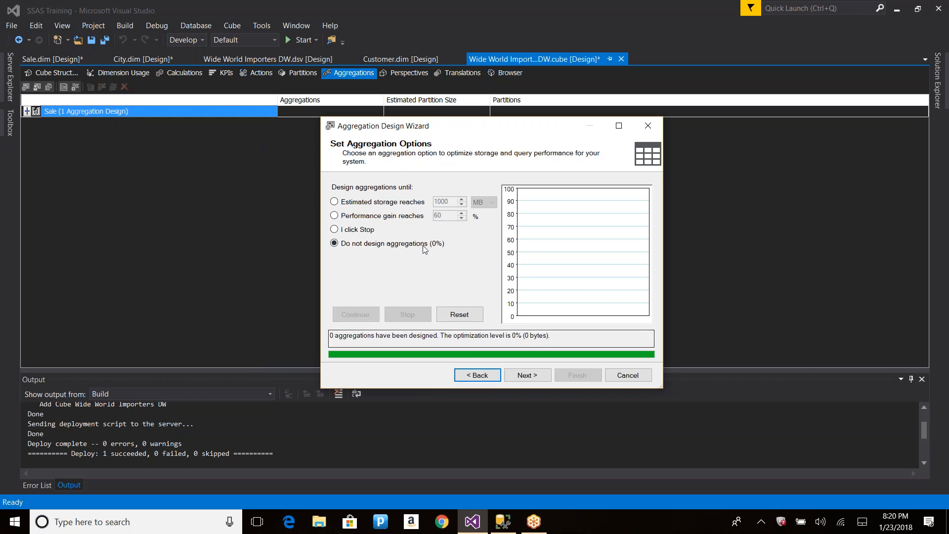
click(361, 217)
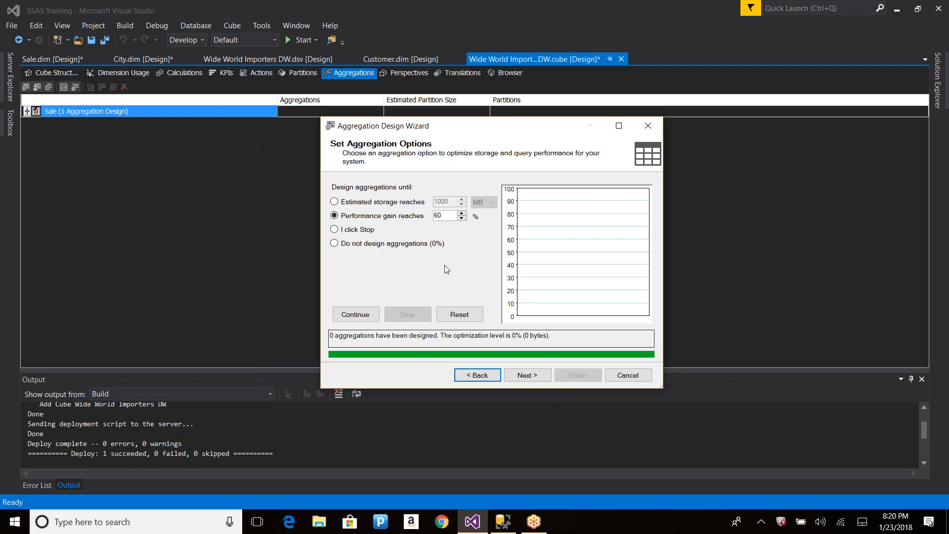
Name the aggregation design Sales Aggregations, choose to deploy and process it now, and finish the wizard, accepting the database overwrite
click(539, 375)
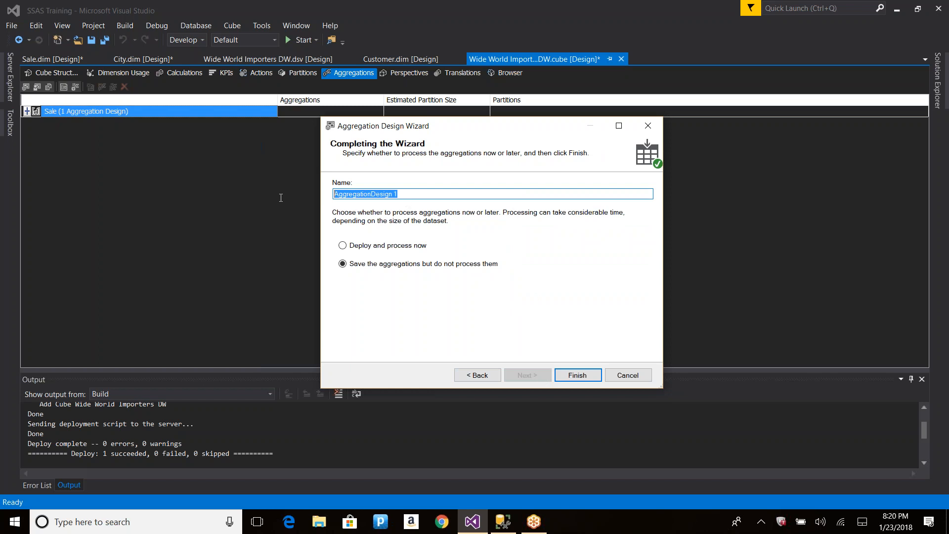
text(Sales Aggregations)
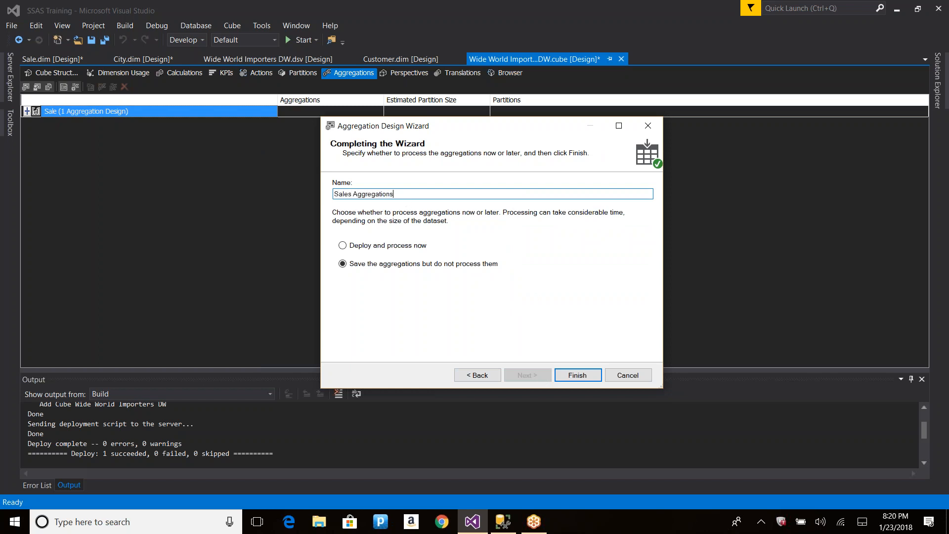
click(382, 247)
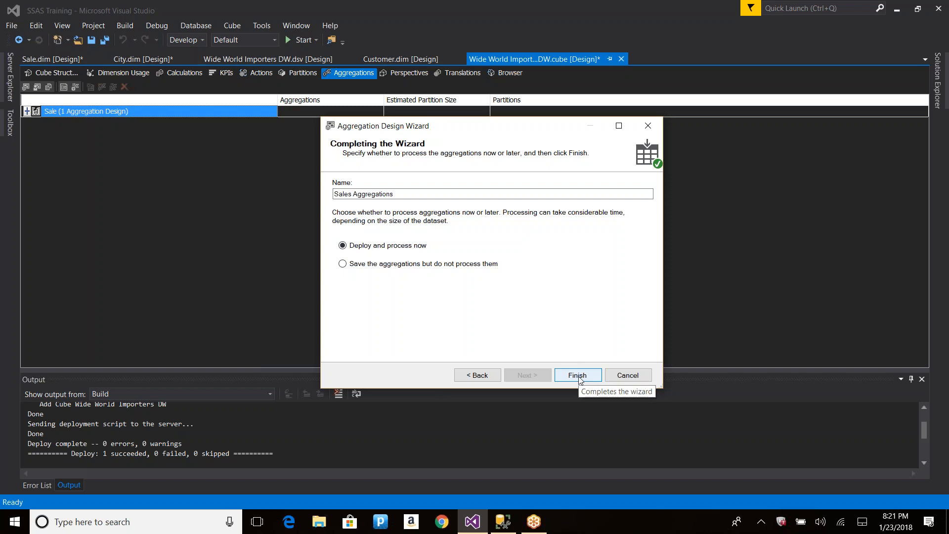
click(403, 264)
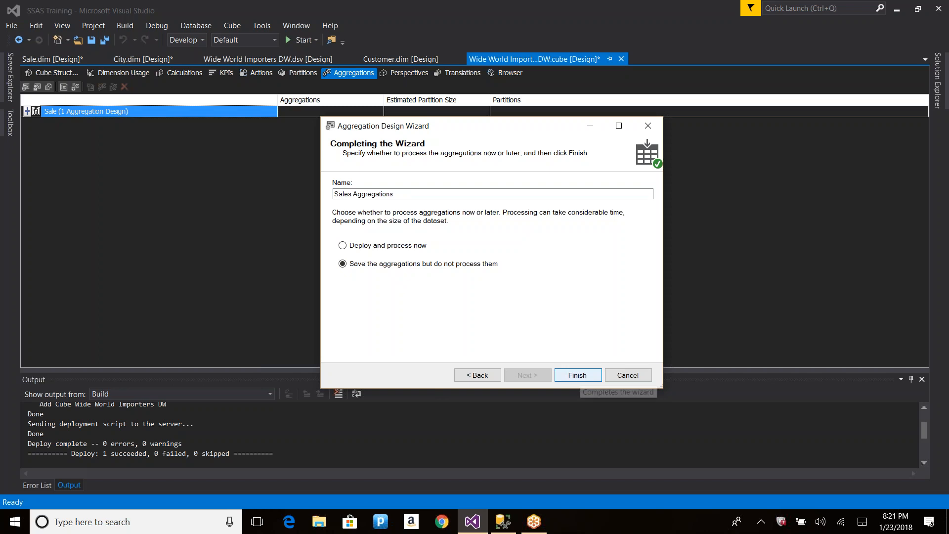
click(408, 245)
click(583, 375)
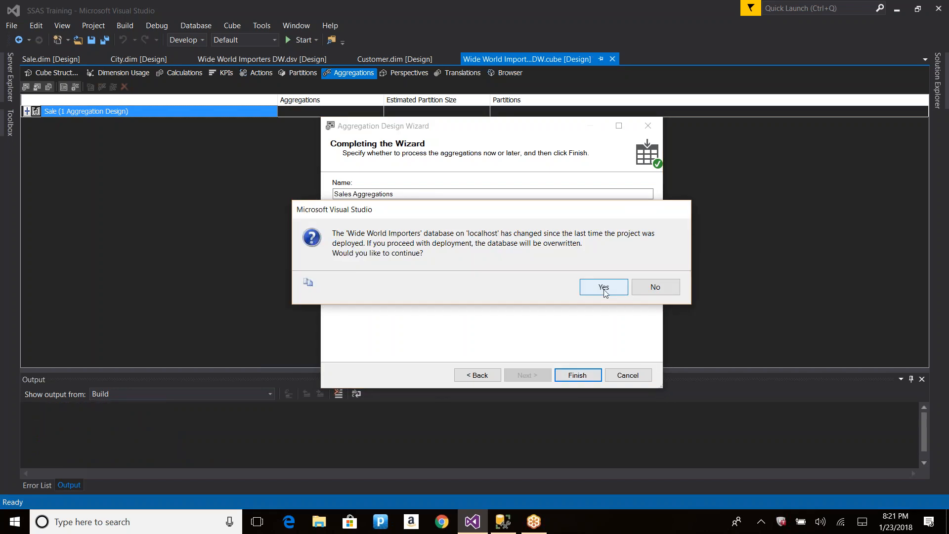
click(603, 287)
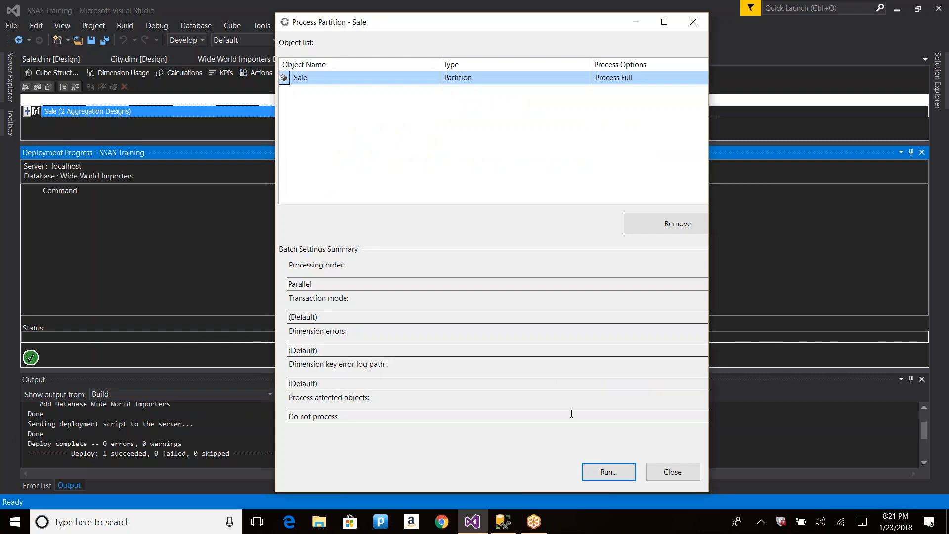
Run the processing of the Sale partition with Process Full and close the processing windows
click(602, 466)
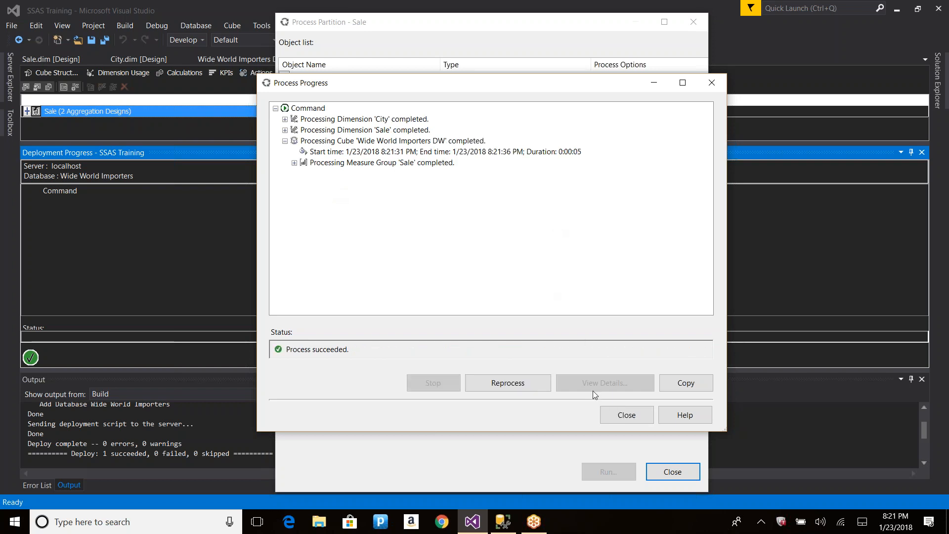
click(625, 415)
click(671, 471)
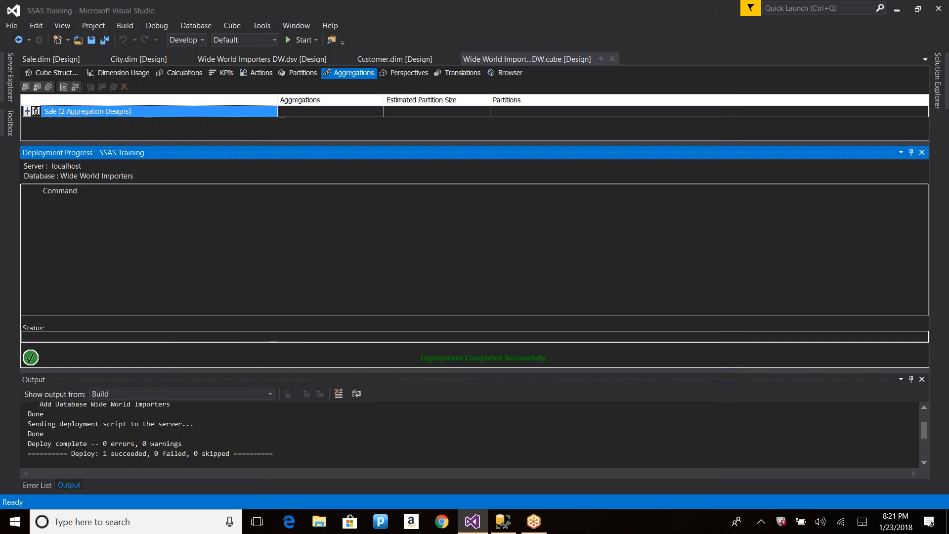
click(654, 63)
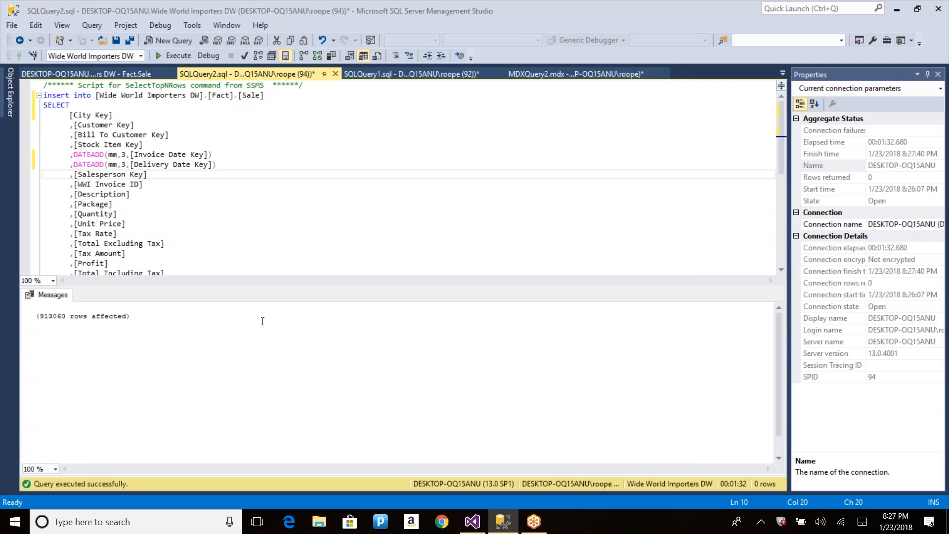
Switch back to Visual Studio, restart the Aggregation Design Wizard for the Sale measure group and recount the cube objects
click(472, 521)
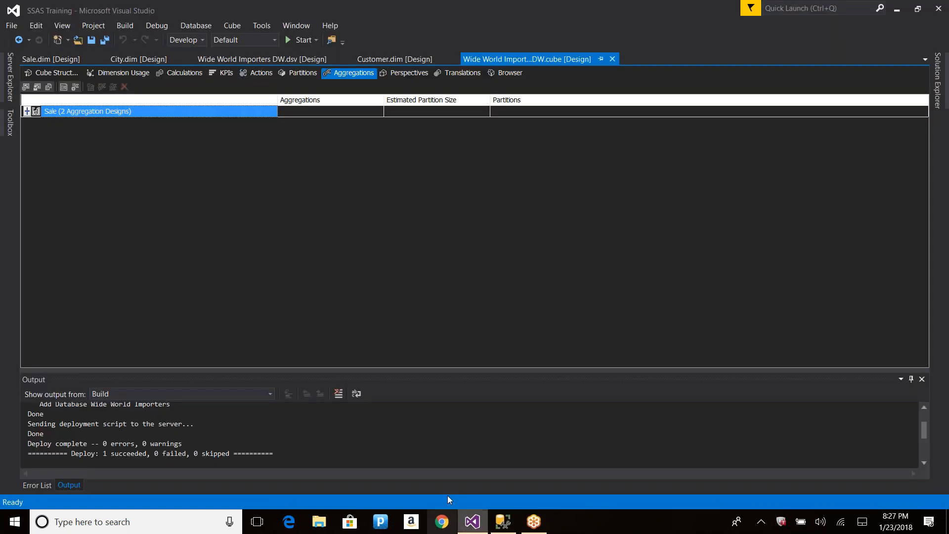
right_click(94, 109)
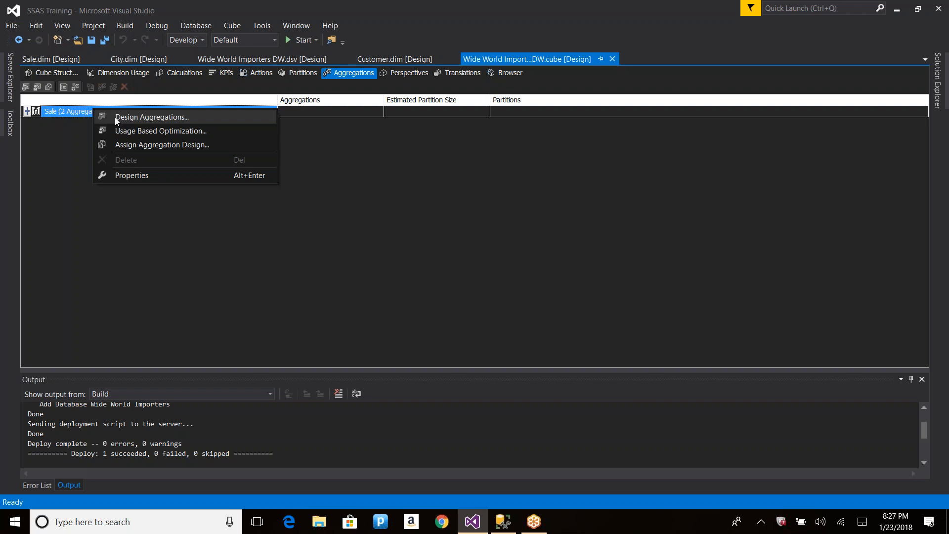
click(117, 117)
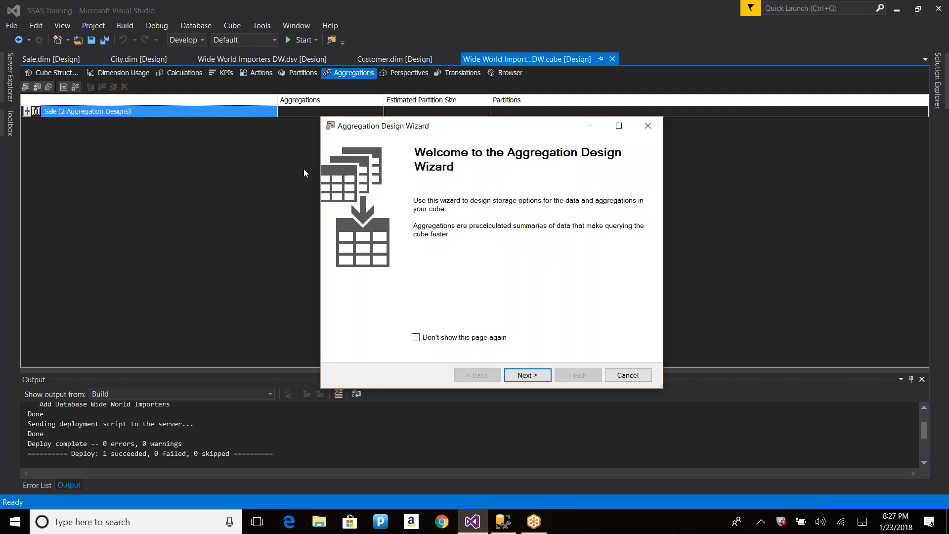
click(540, 377)
click(526, 375)
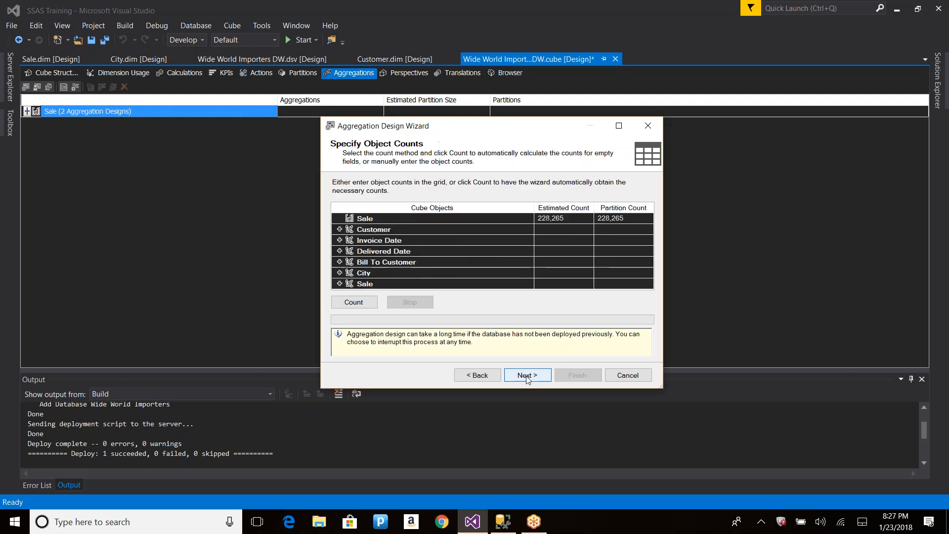
click(358, 303)
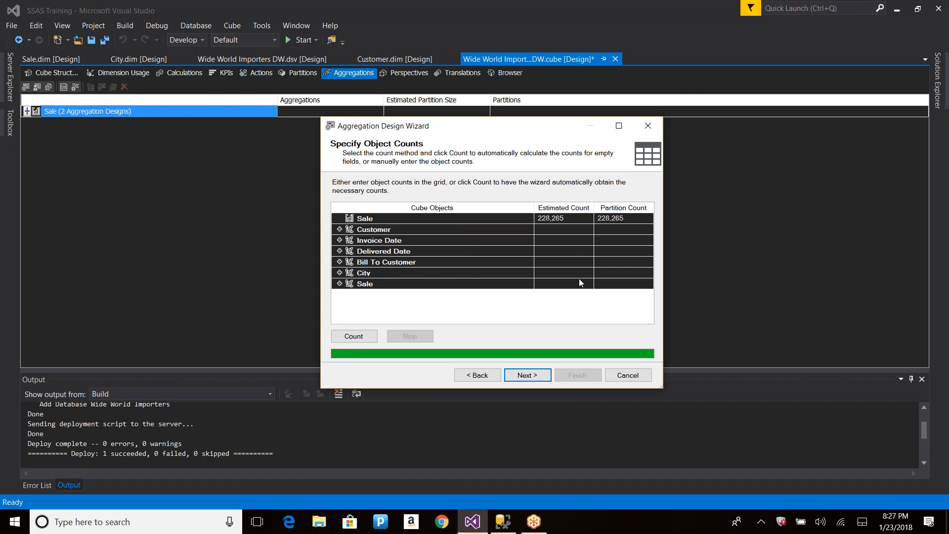
click(559, 220)
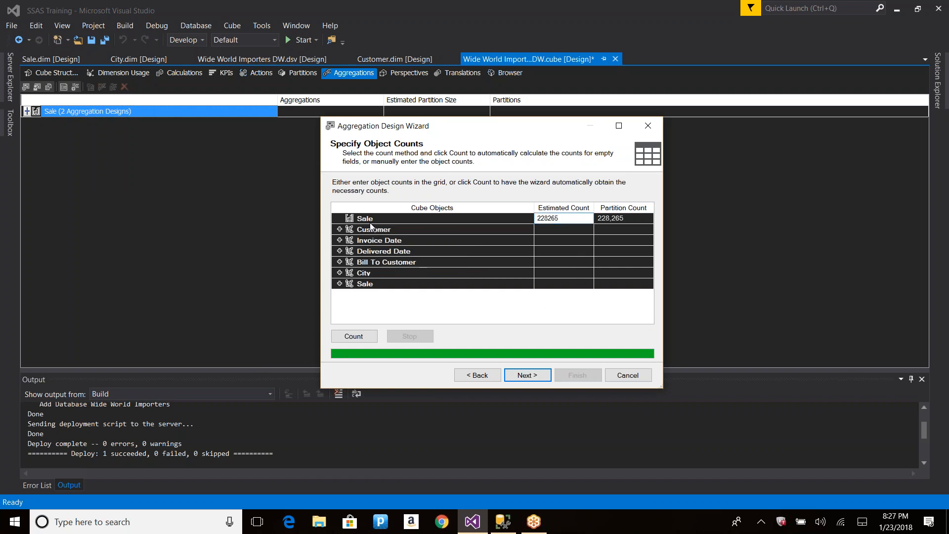
key(Return)
click(354, 336)
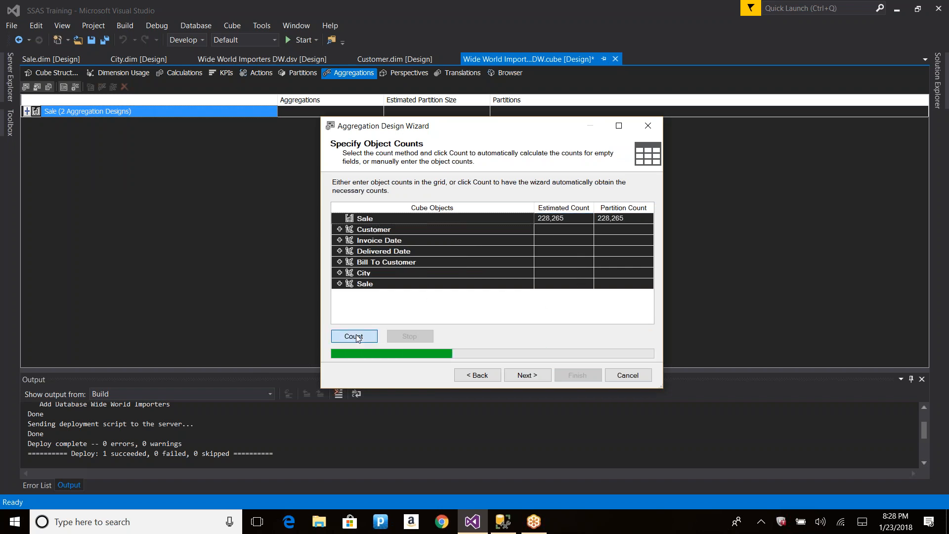
Start the aggregation design with a 100 MB estimated storage limit and cancel the wizard
click(542, 377)
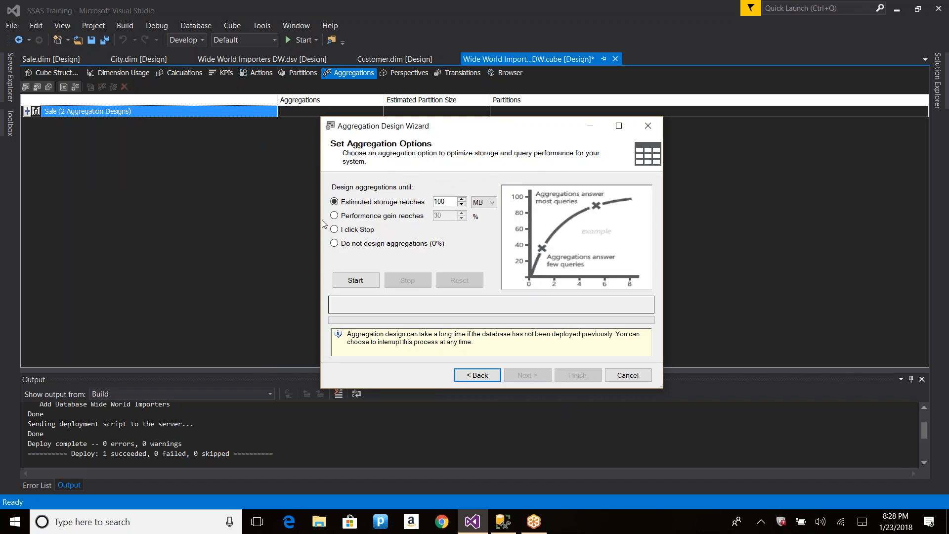
click(355, 280)
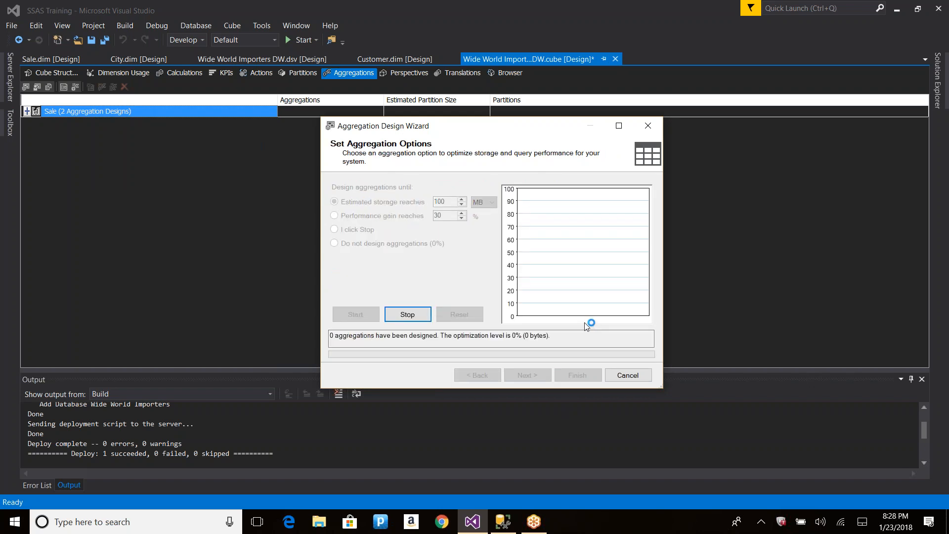
click(625, 370)
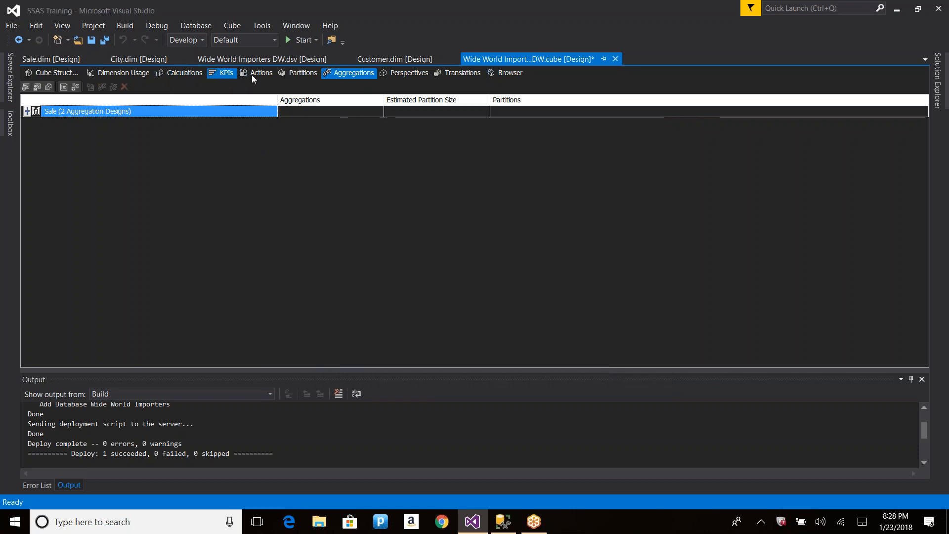
Check the source binding of the Sale partition and leave it without changes
click(298, 73)
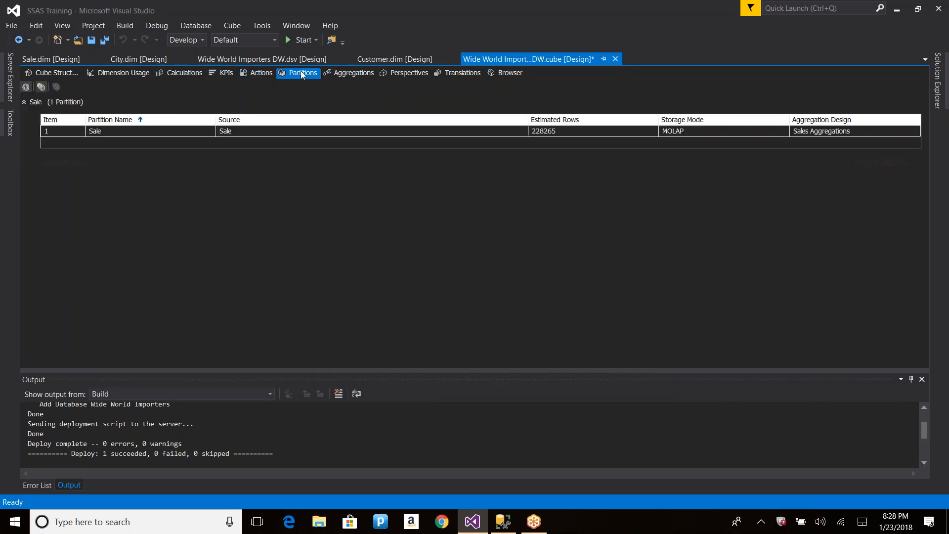
click(260, 130)
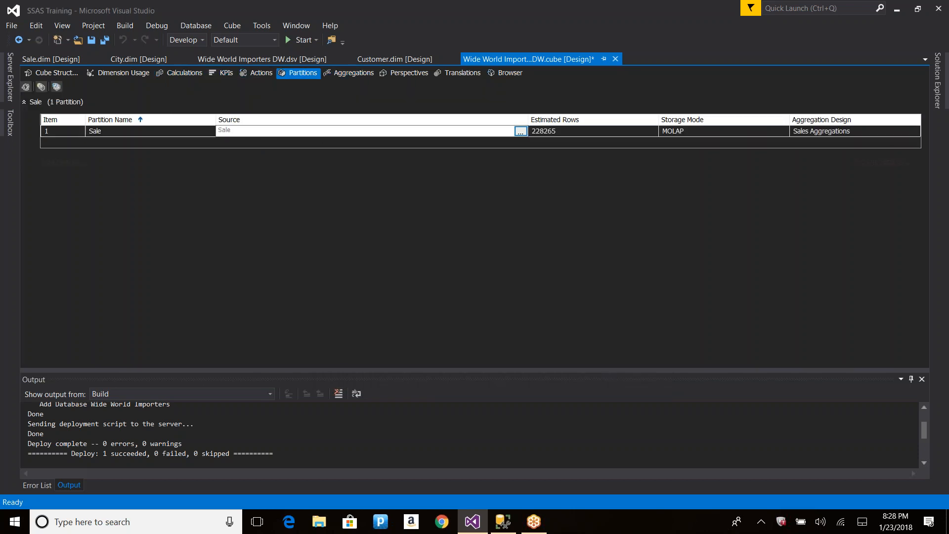
click(521, 132)
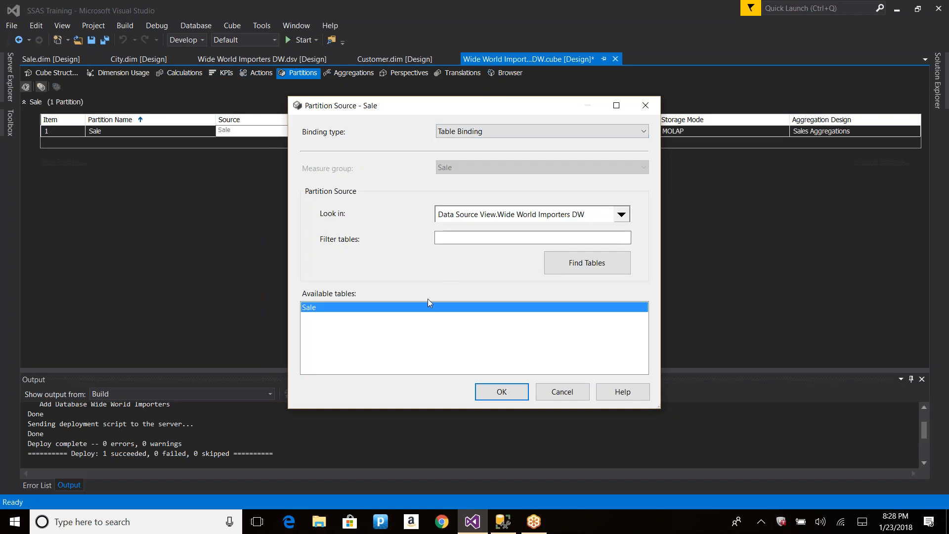
click(563, 391)
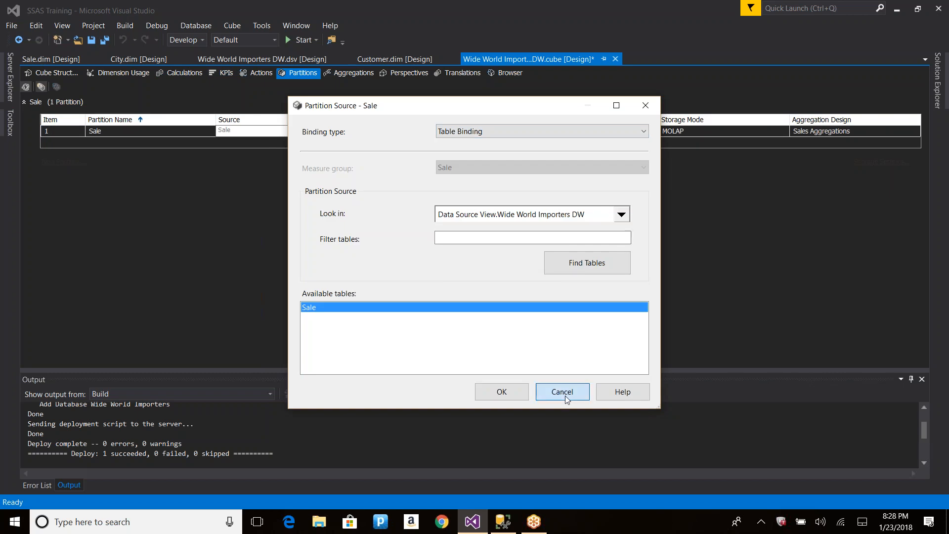
Save and redeploy the project, try to process the Sale partition with Process Full, and close the processing windows
click(24, 87)
key(Return)
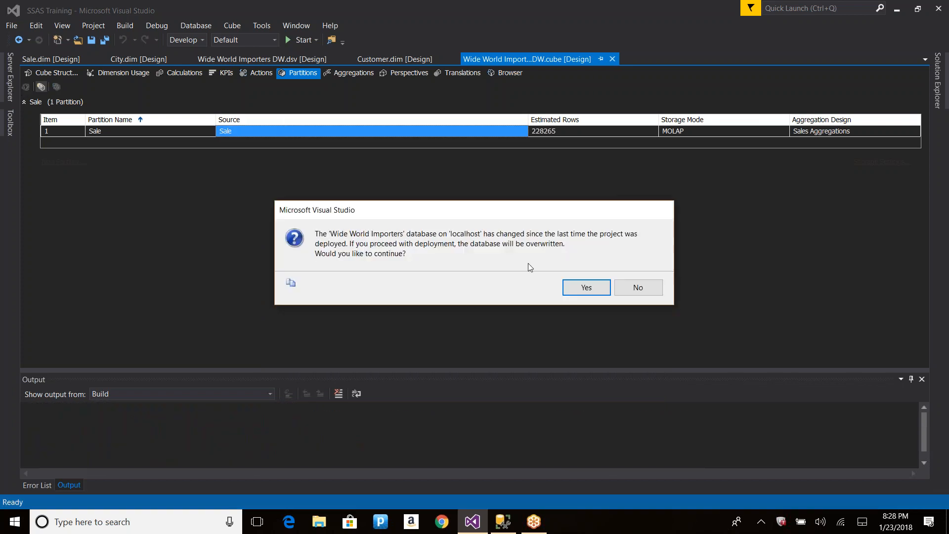
click(577, 285)
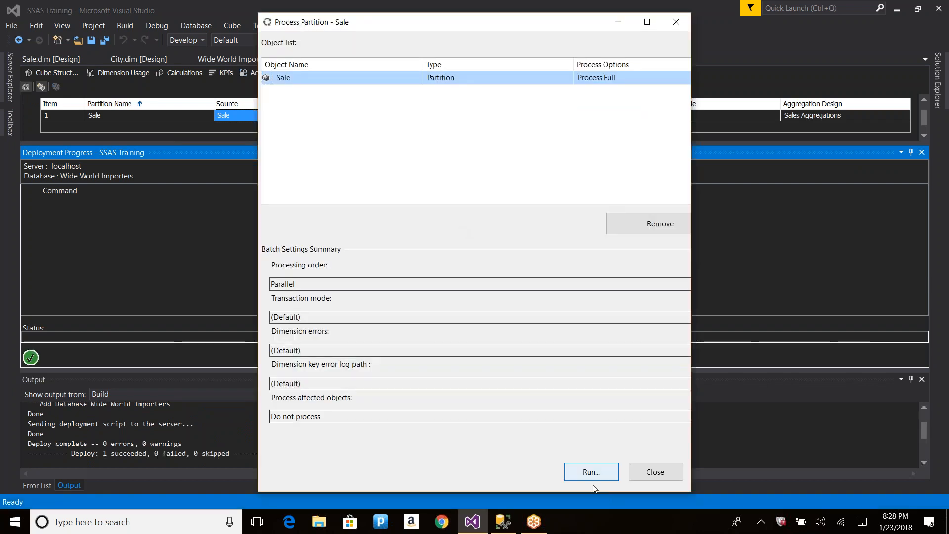
click(591, 475)
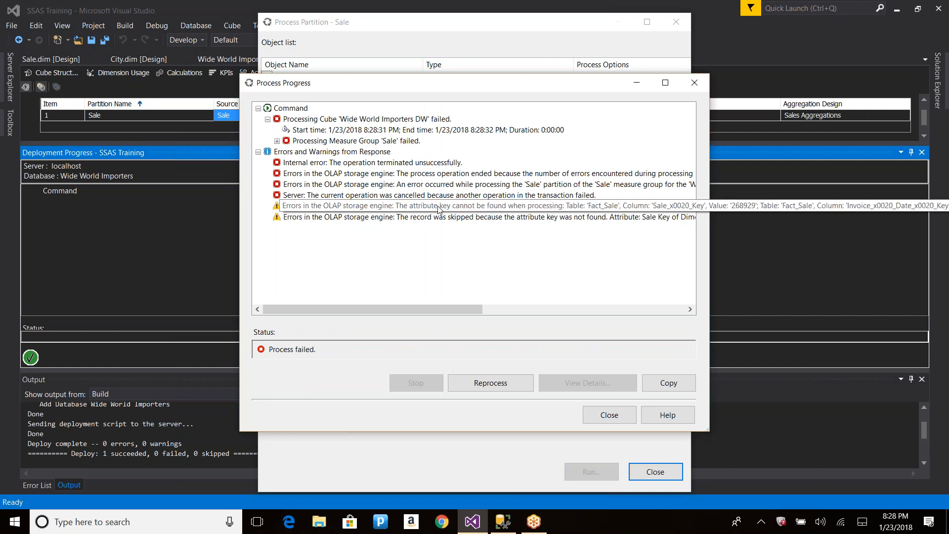
click(605, 416)
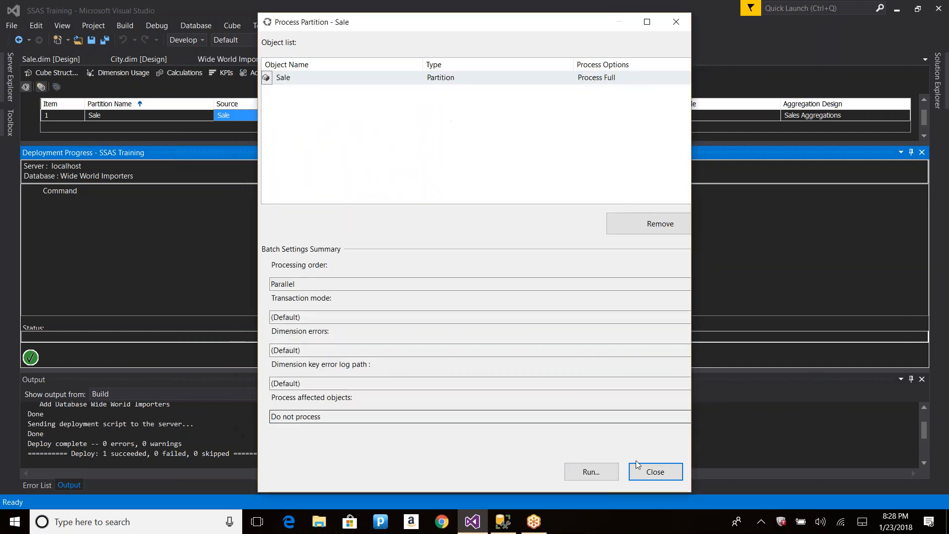
click(658, 476)
click(52, 73)
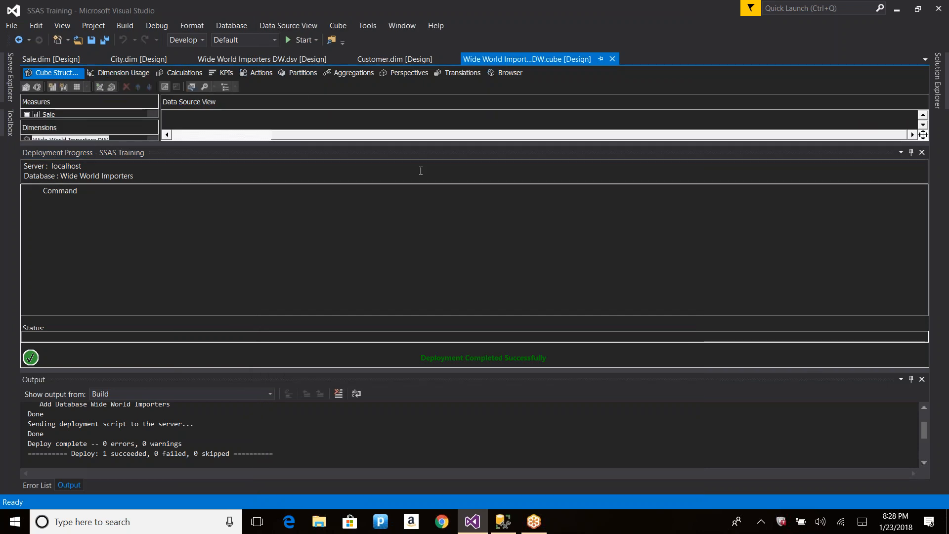
right_click(306, 155)
click(356, 219)
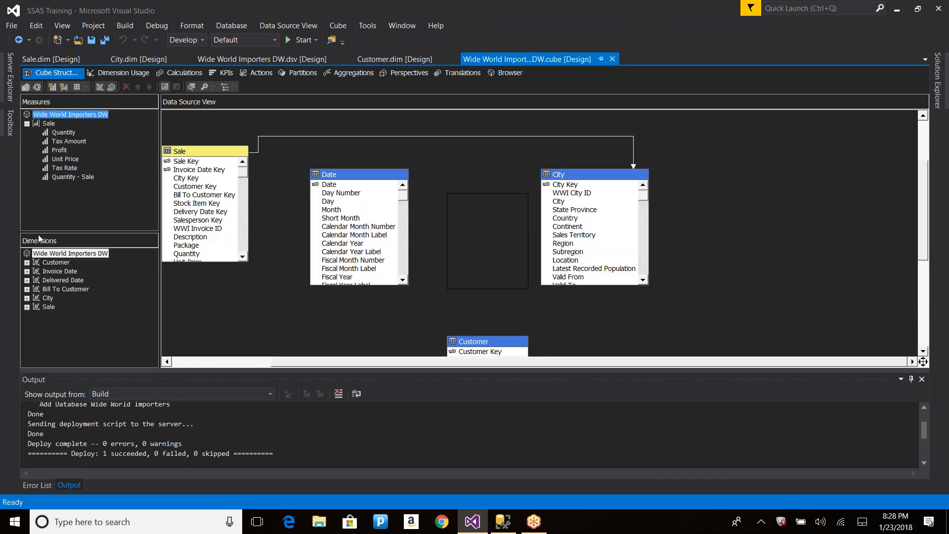
click(49, 306)
key(Delete)
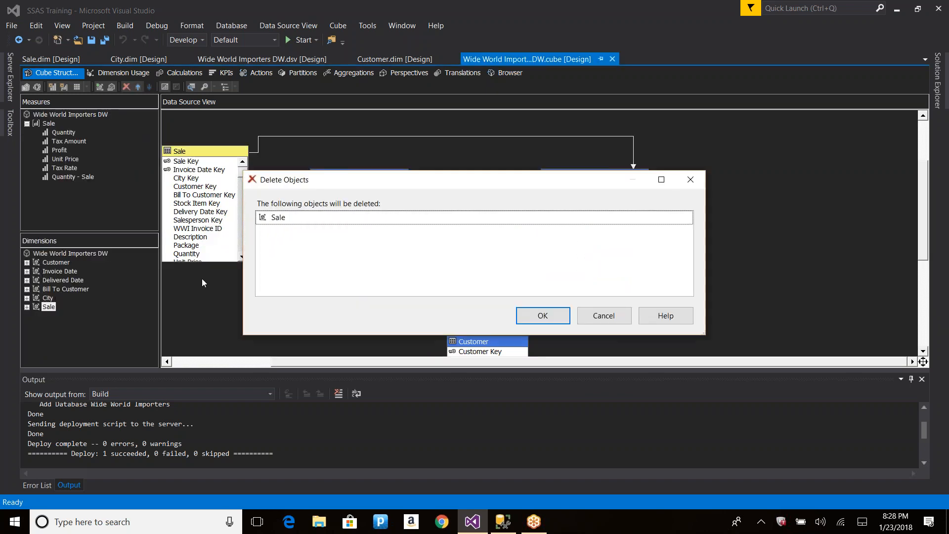
click(617, 318)
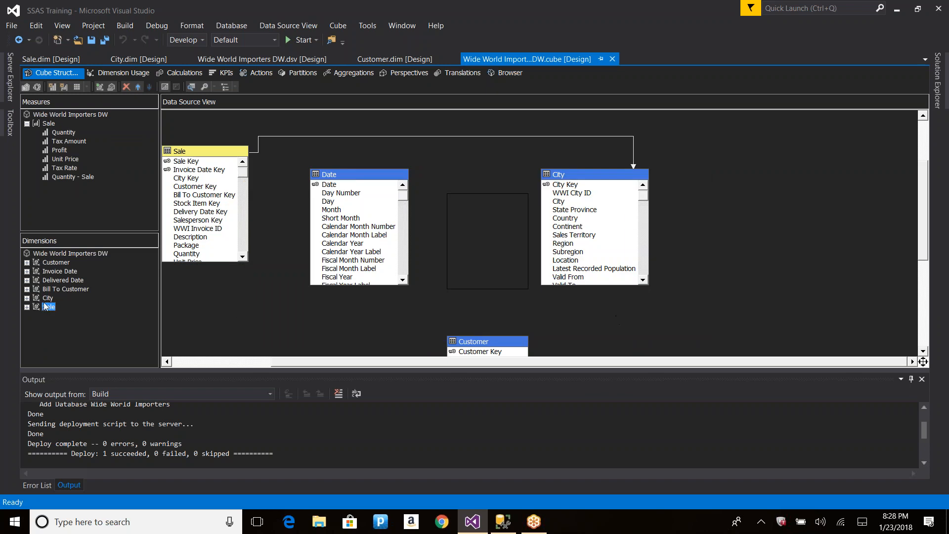
Process the Sale dimension from its own designer, expand its processing details and close the processing windows
click(63, 60)
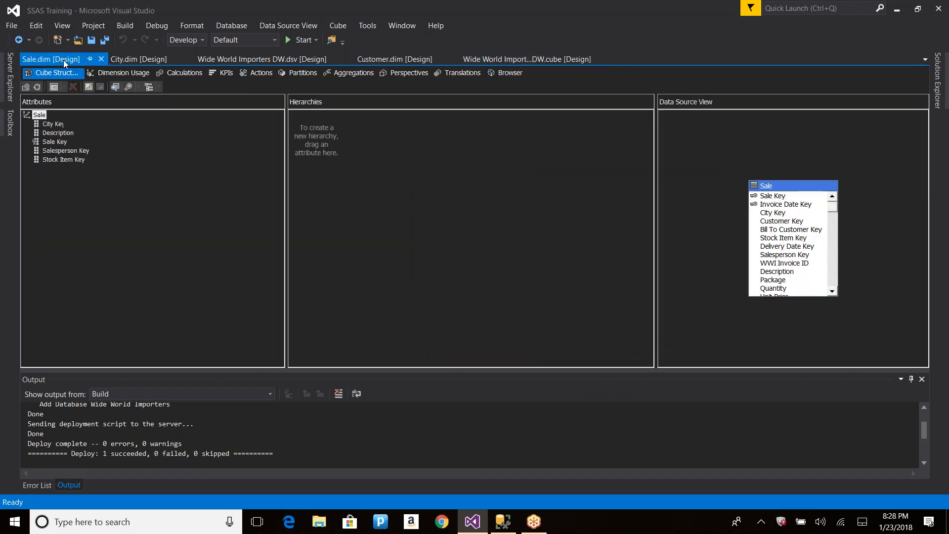
click(35, 90)
key(Return)
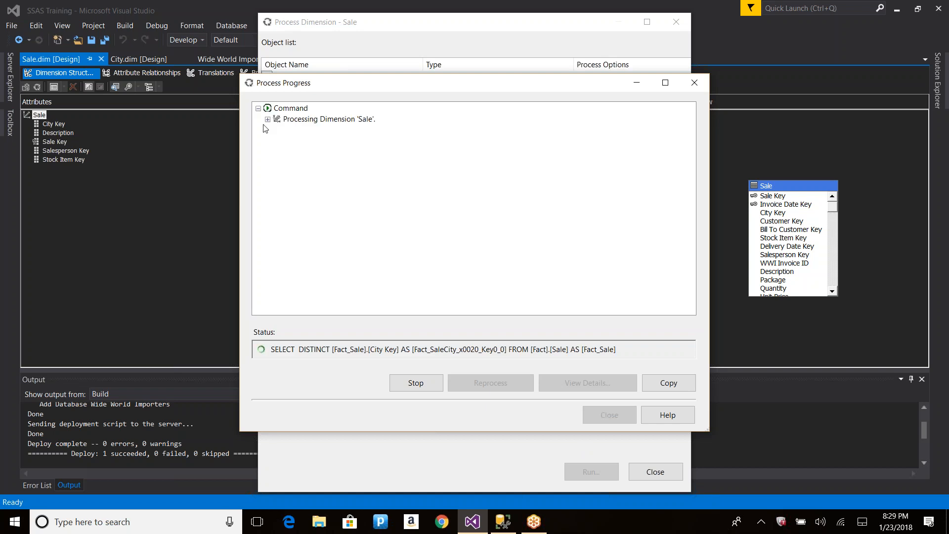
click(268, 119)
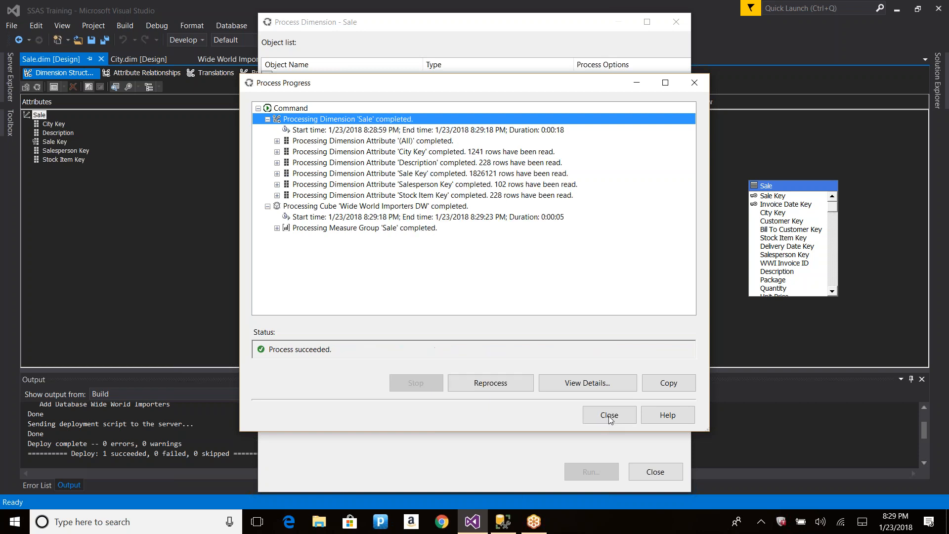
click(609, 415)
click(655, 471)
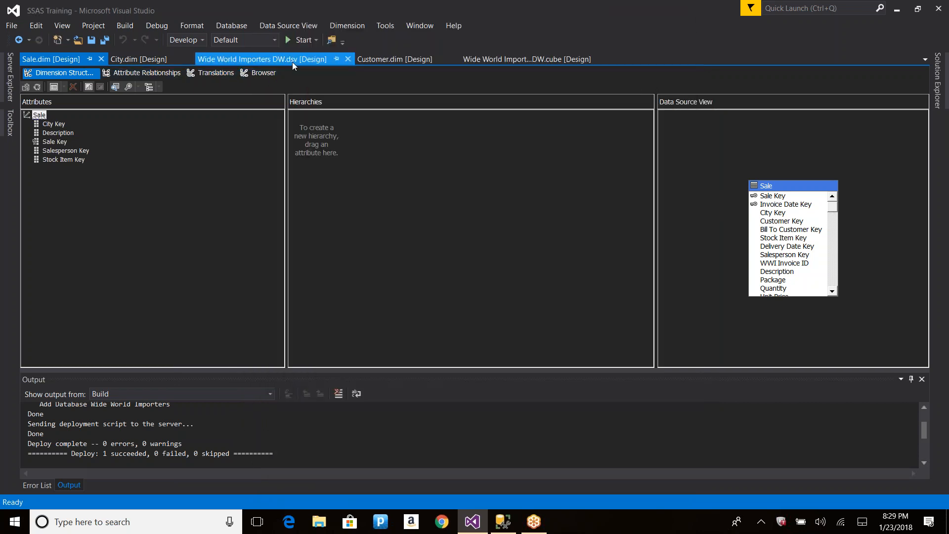
Redeploy the project over the existing database, process the Wide World Importers DW cube with Process Full, and close the processing windows
click(510, 60)
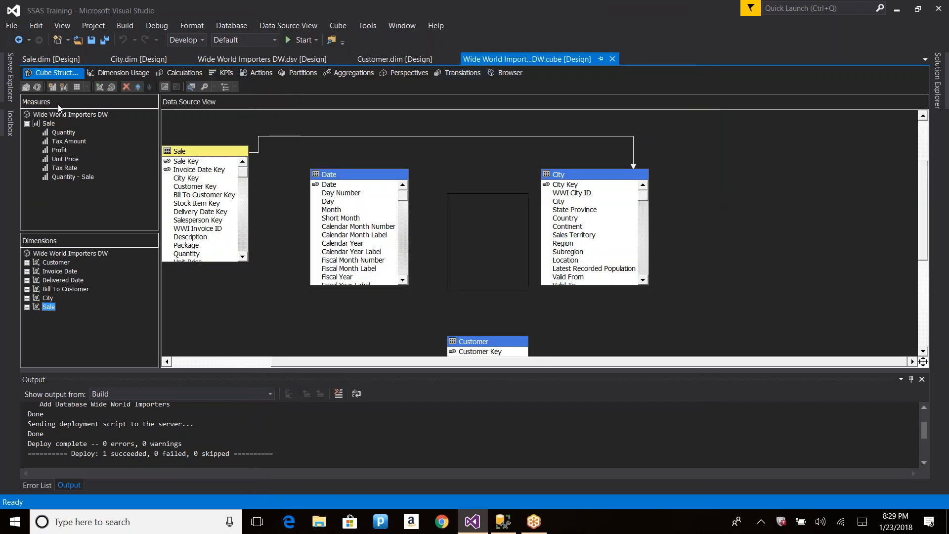
click(38, 88)
key(Return)
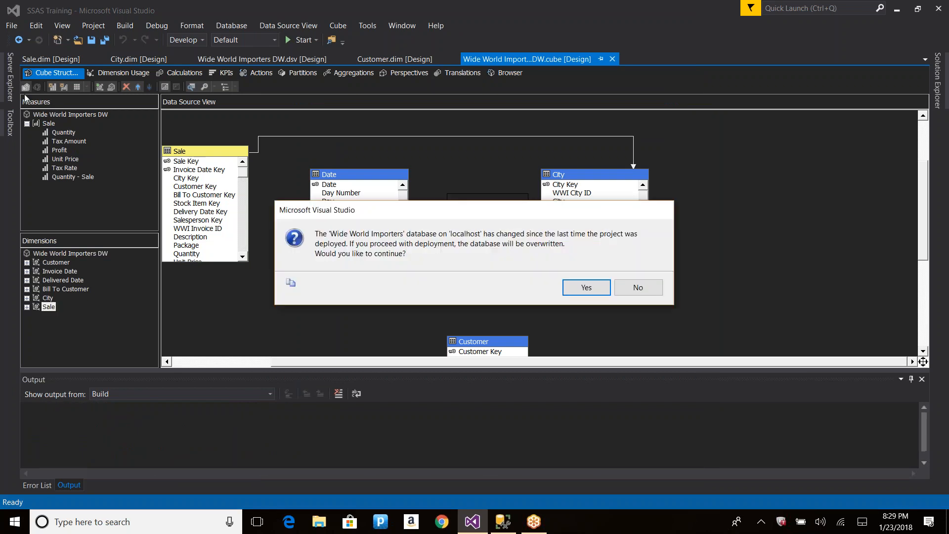
click(572, 287)
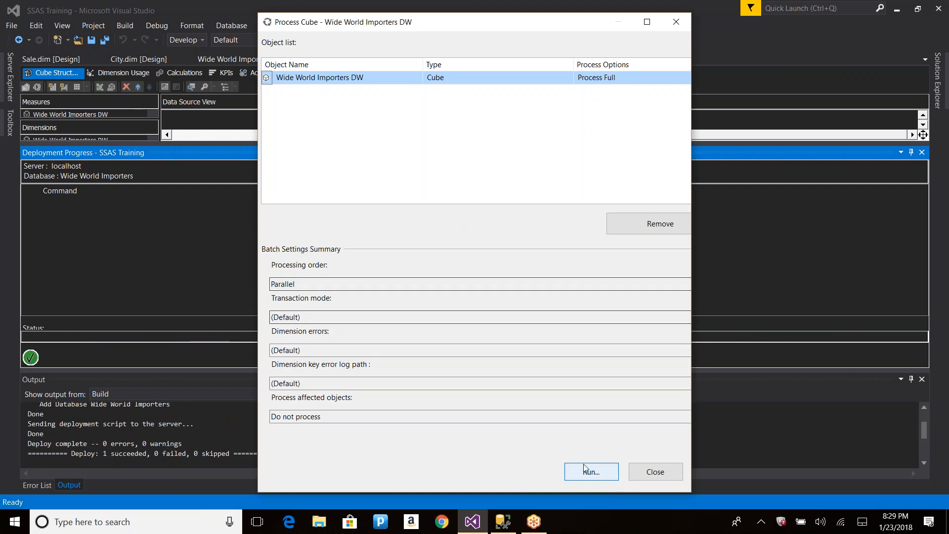
click(591, 471)
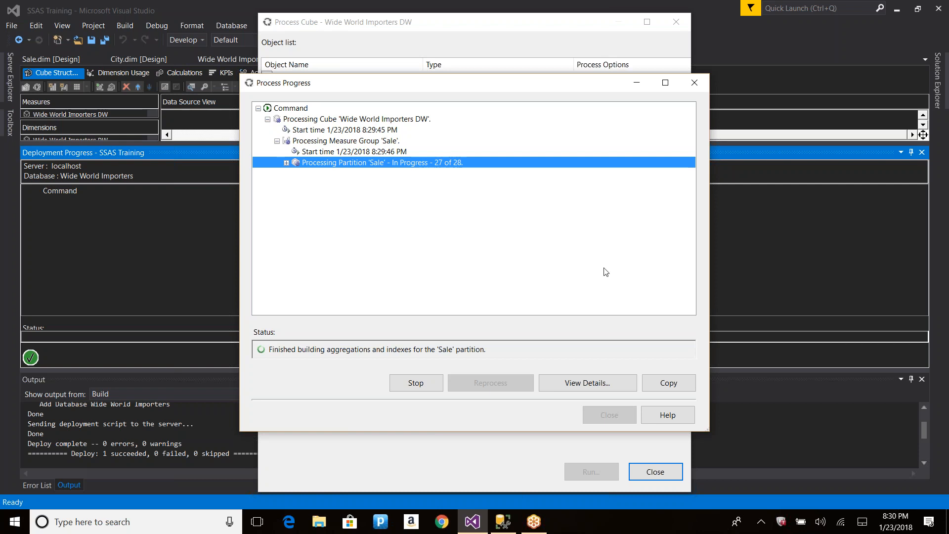
click(610, 415)
click(655, 471)
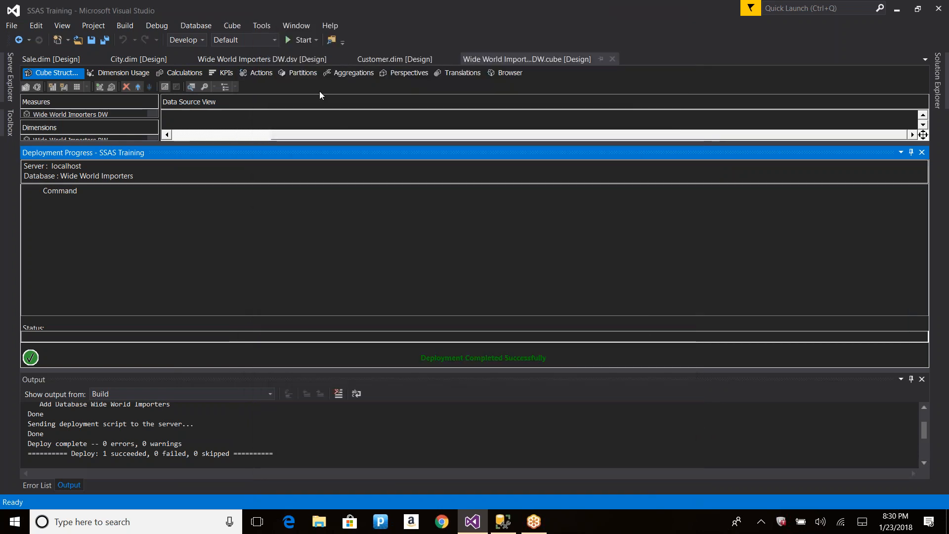
Start designing aggregations for the Sale measure group, accept the aggregation usage settings, and count the cube objects
click(359, 72)
right_click(405, 151)
click(459, 217)
right_click(197, 113)
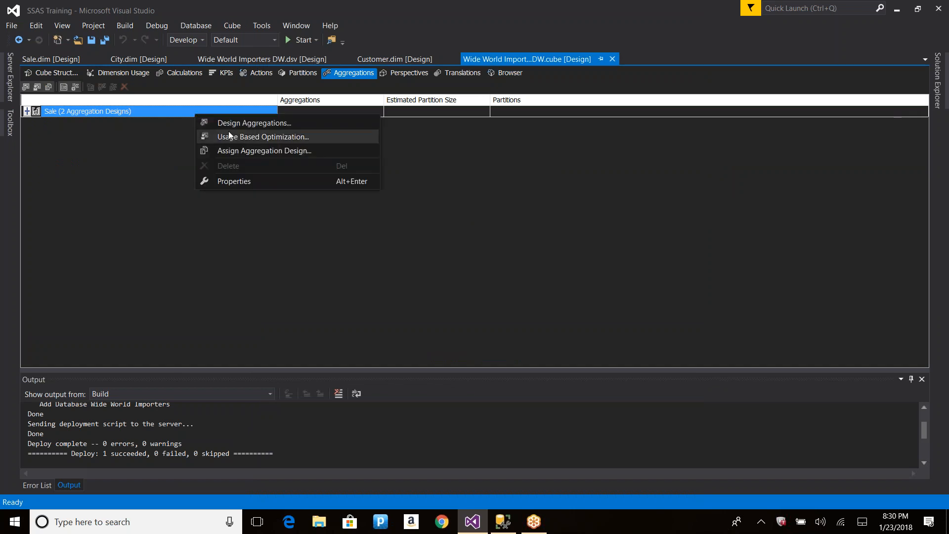
click(237, 123)
click(525, 375)
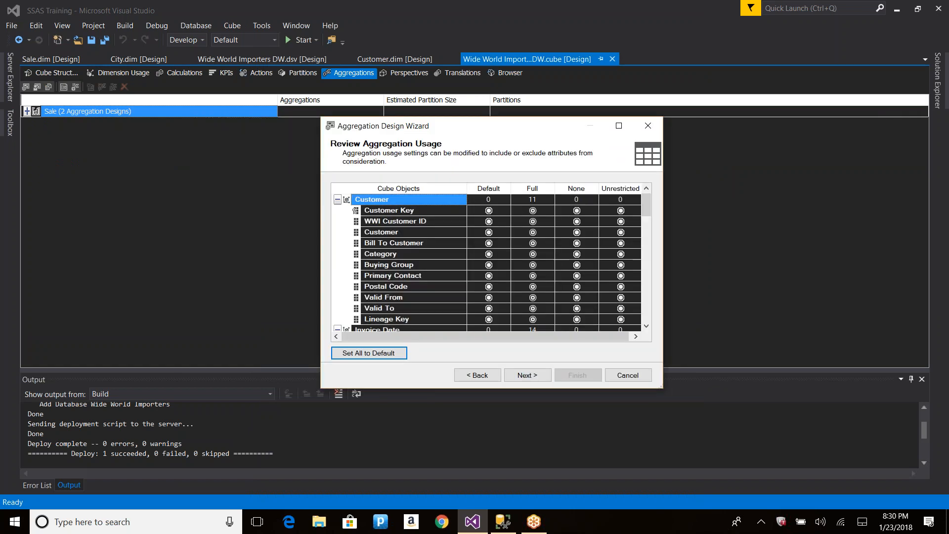
click(527, 375)
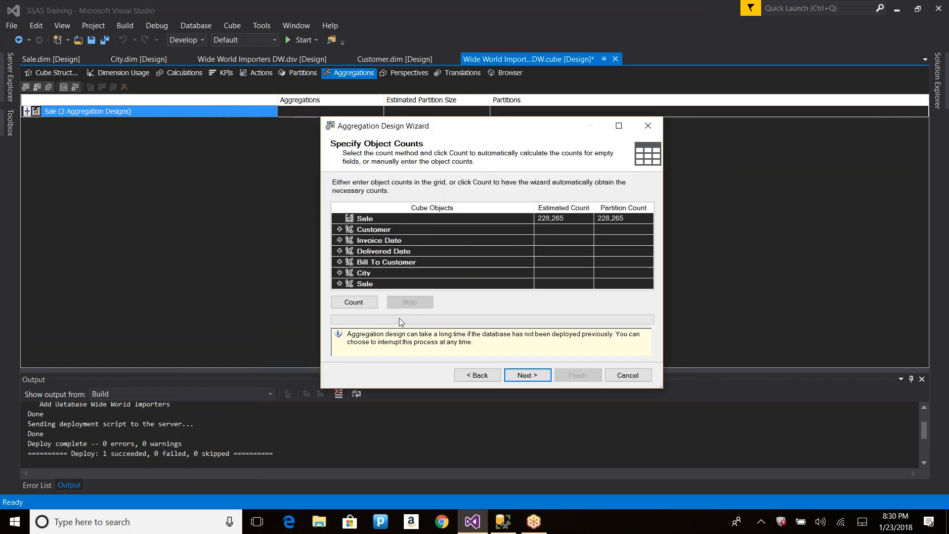
click(373, 306)
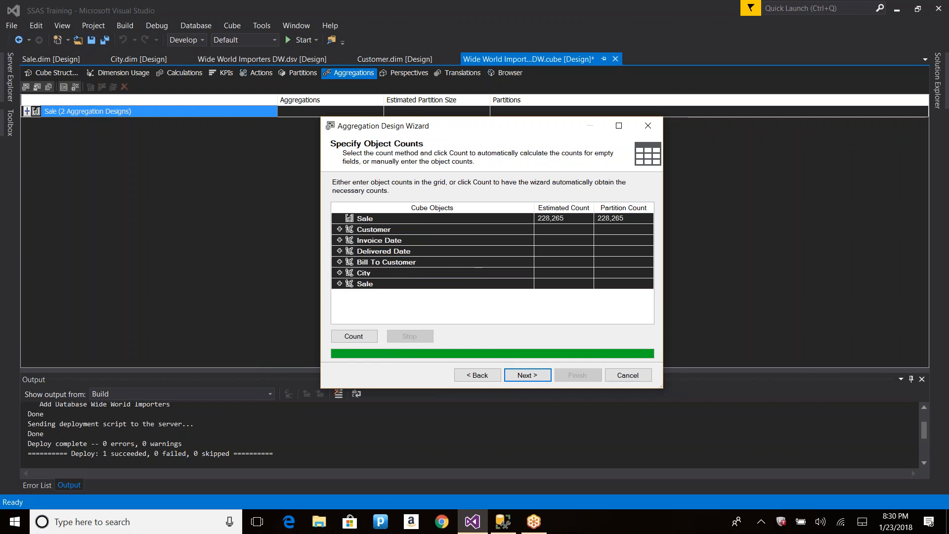
Set both the estimated count and the partition count of the Sale measure group to 2282655 and rerun the object count
click(576, 218)
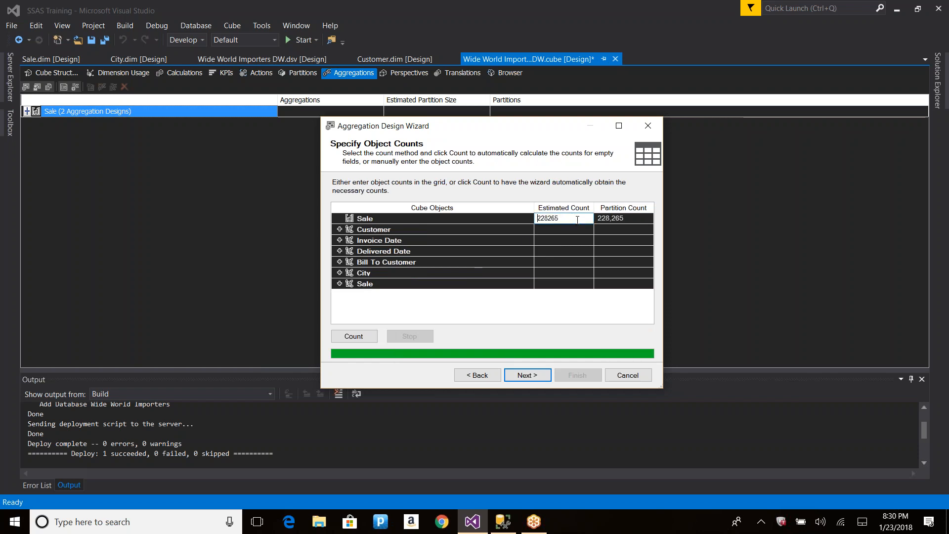
double_click(557, 218)
click(569, 220)
click(599, 230)
click(632, 219)
text(5)
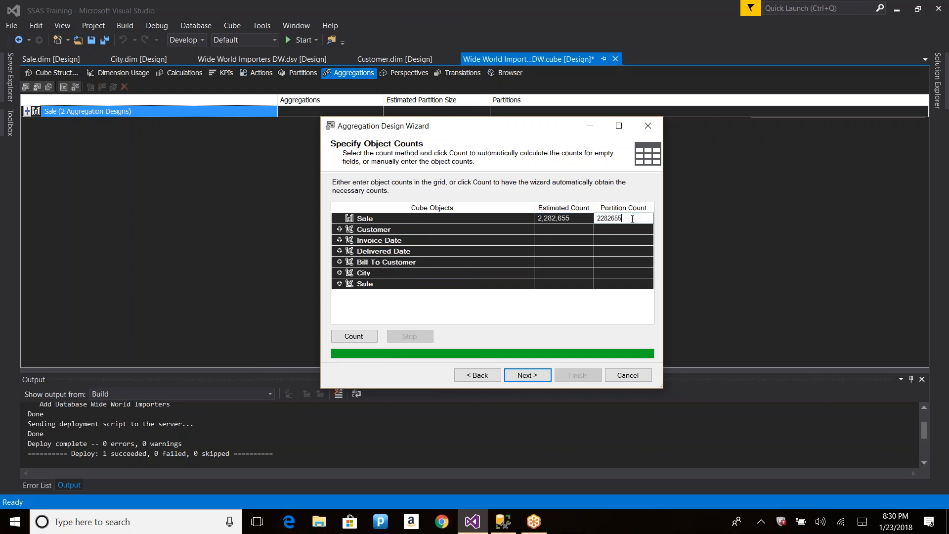
key(Return)
click(367, 339)
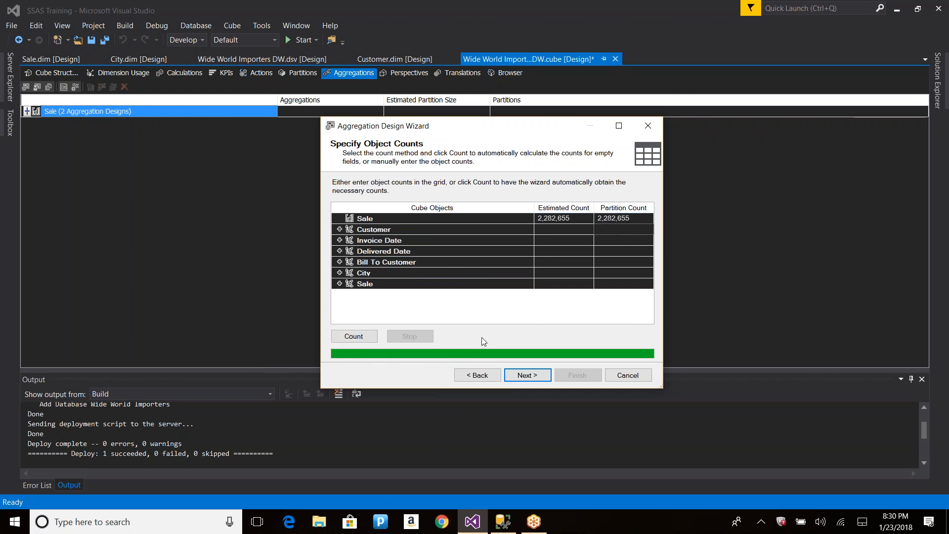
Try designing the aggregations up to an estimated storage of 100 MB and cancel the wizard
click(527, 374)
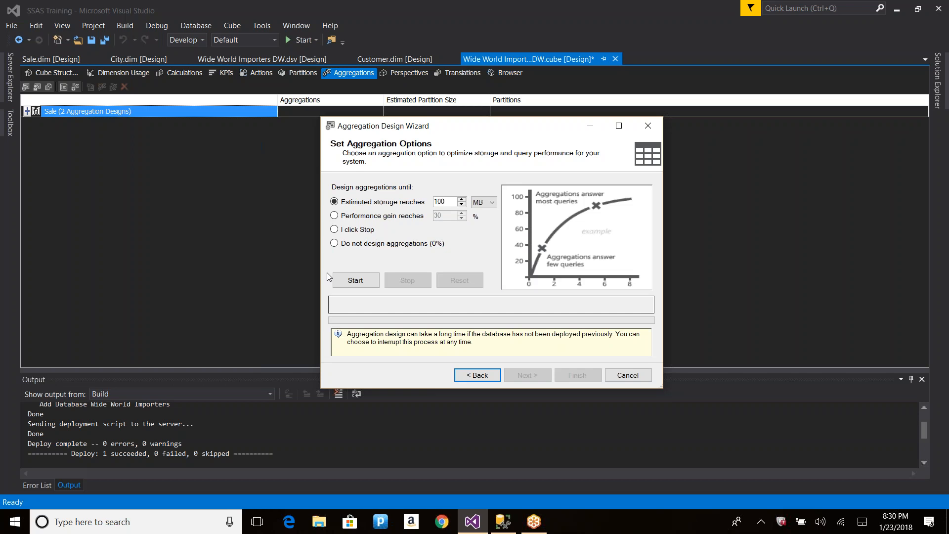
click(356, 279)
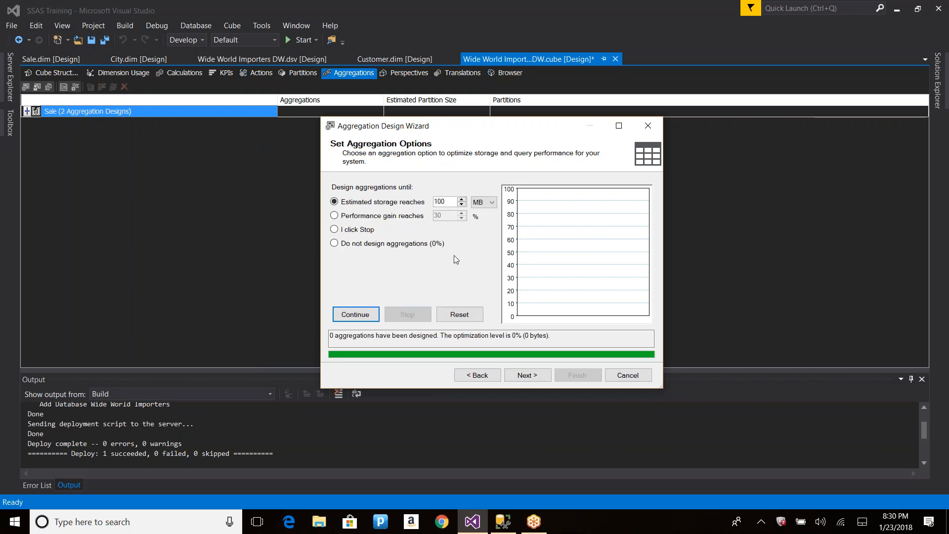
click(628, 378)
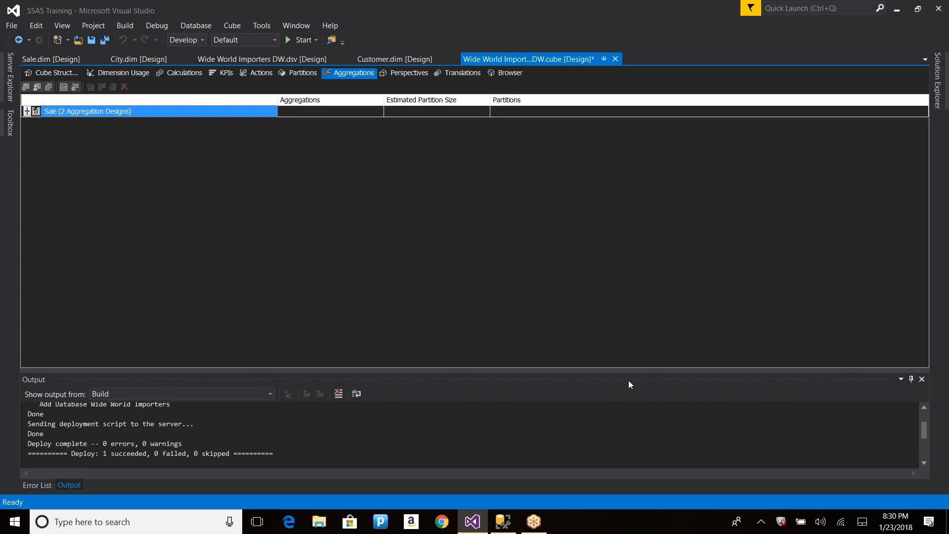
Expand the Sale measure group's aggregation designs and delete the design named AggregationDesign
click(27, 111)
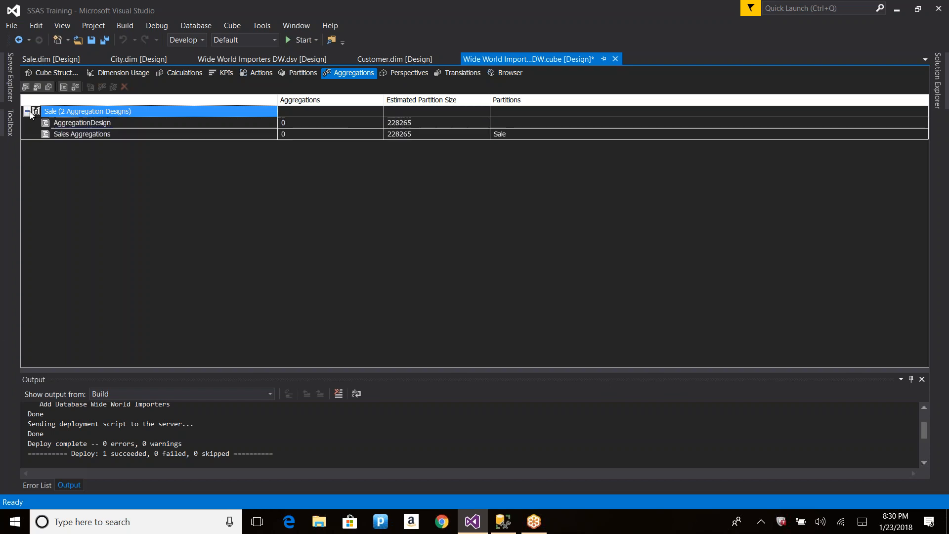
click(116, 136)
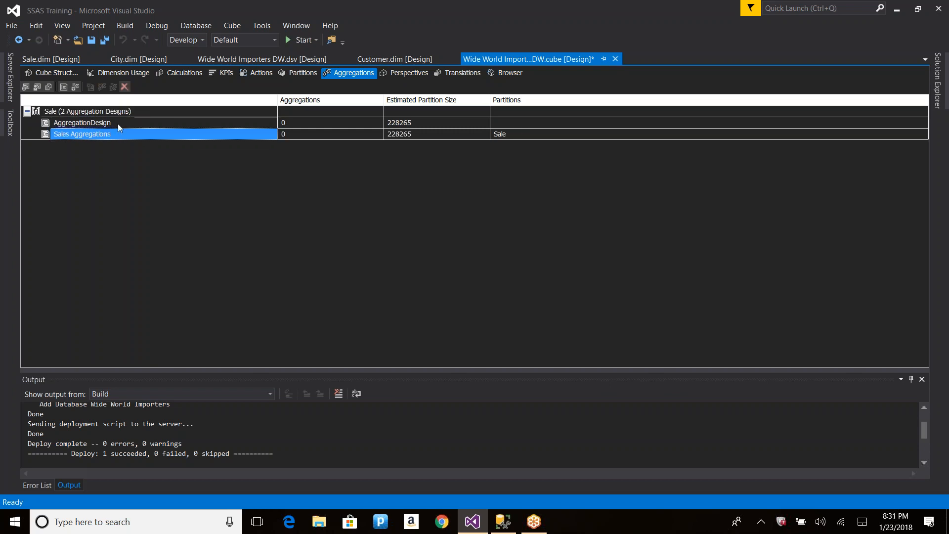
click(118, 126)
right_click(117, 124)
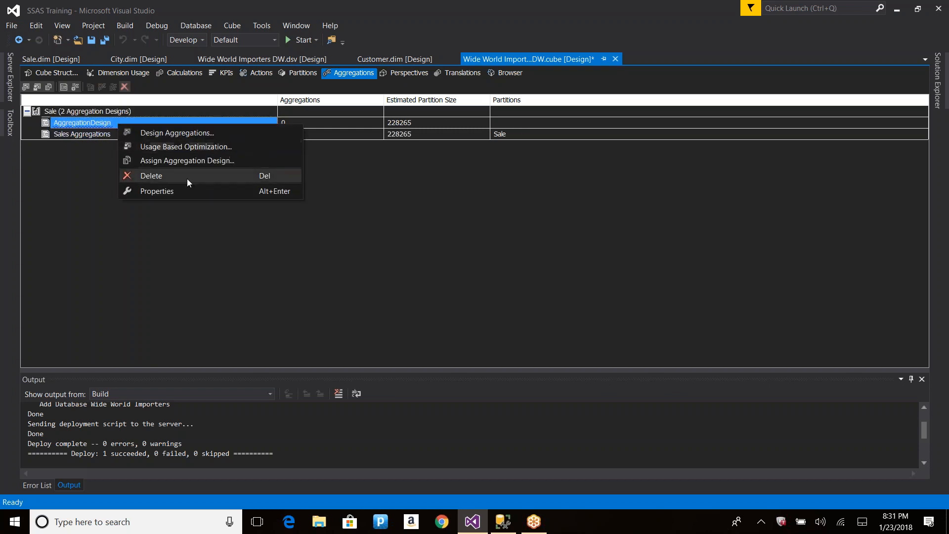
click(161, 175)
click(545, 317)
click(116, 123)
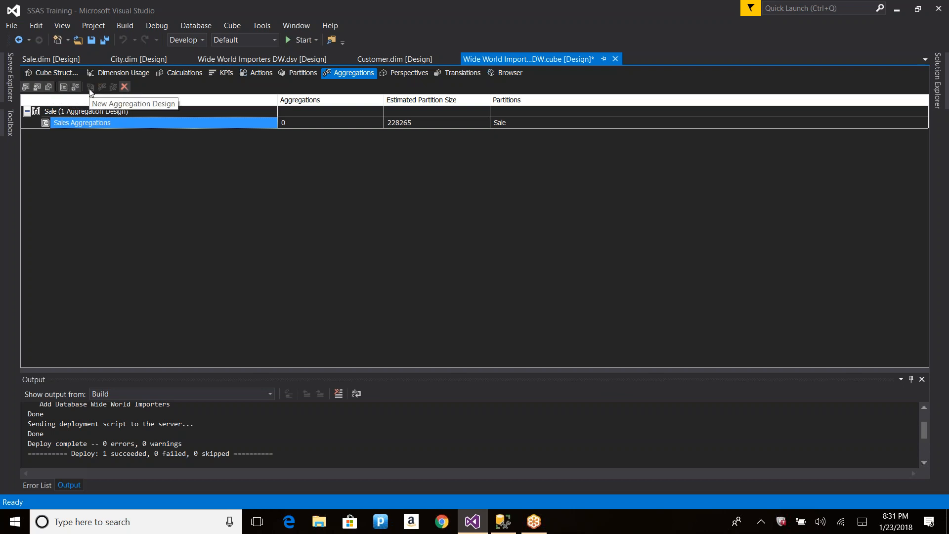
Try to redesign Sales Aggregations with recounted objects and a 100 MB estimated storage limit, and cancel the wizard
right_click(102, 124)
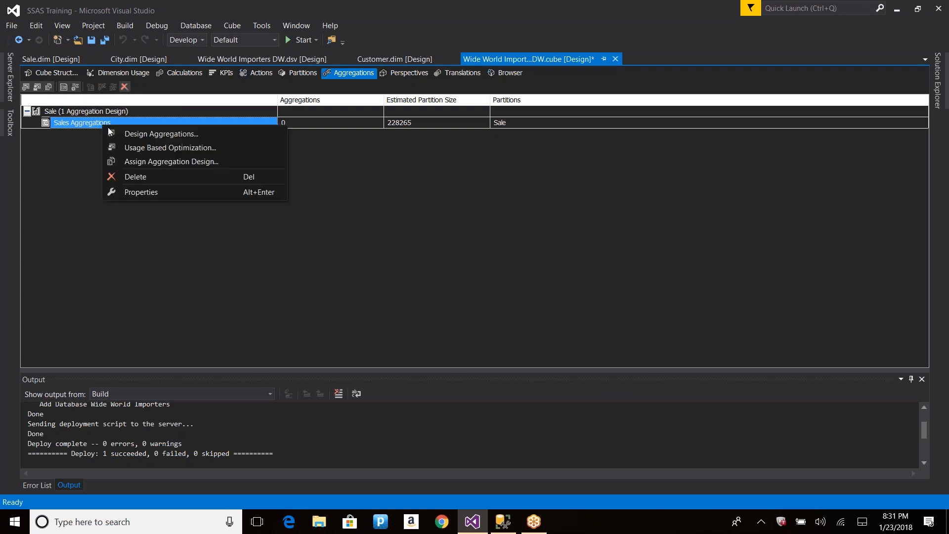
click(143, 132)
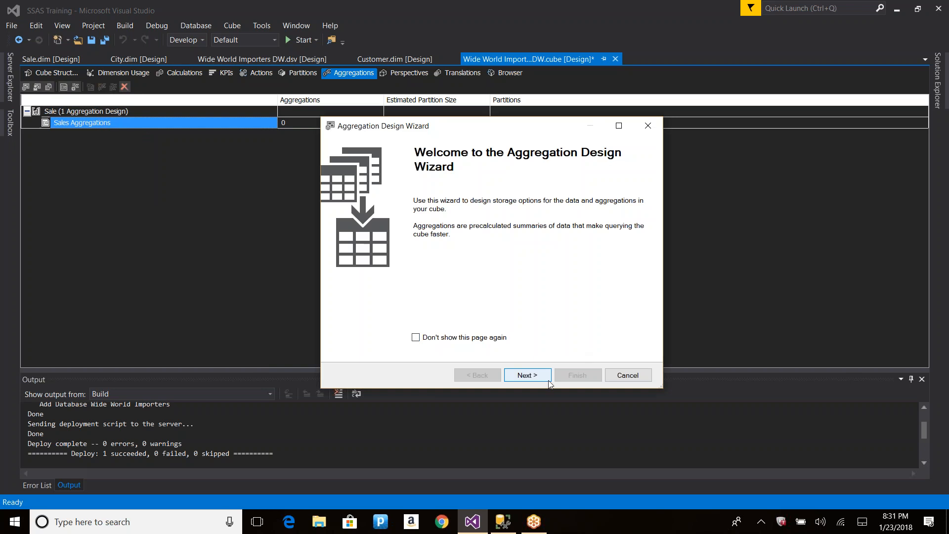
click(527, 376)
click(527, 375)
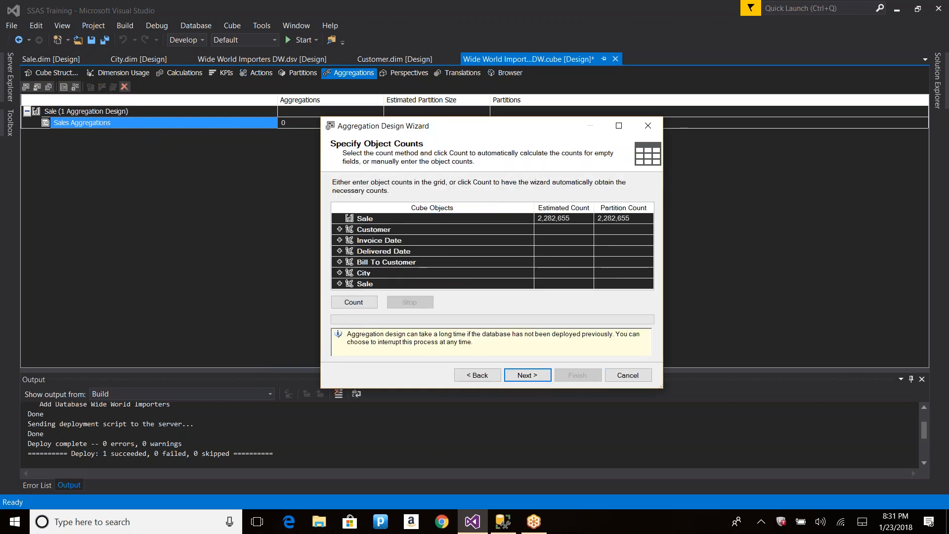
click(365, 303)
click(531, 374)
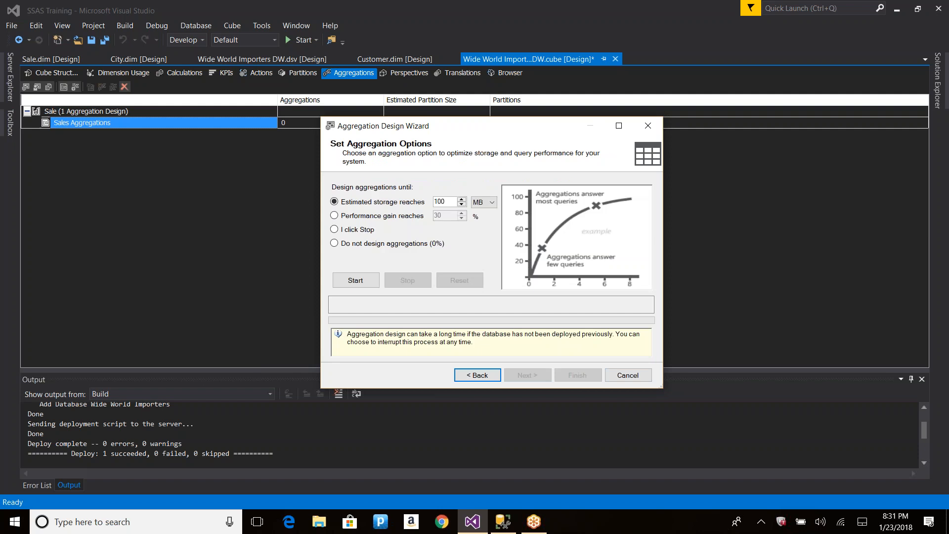
click(355, 281)
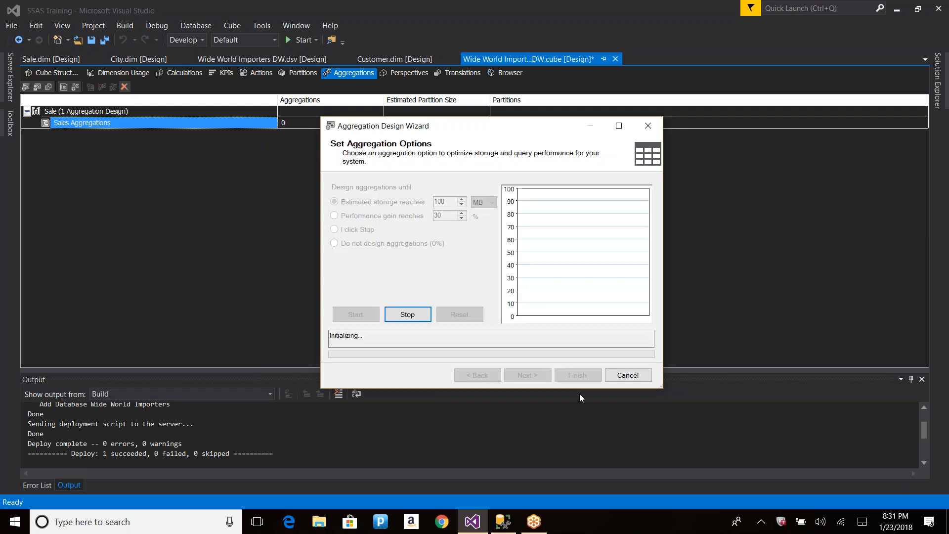
click(621, 376)
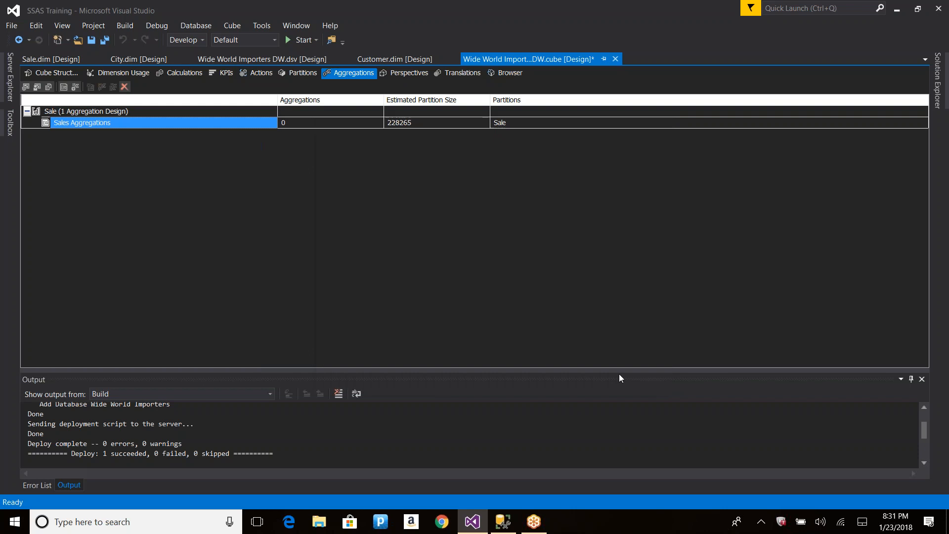
Delete the Sales Aggregations design from the Sale measure group
right_click(94, 124)
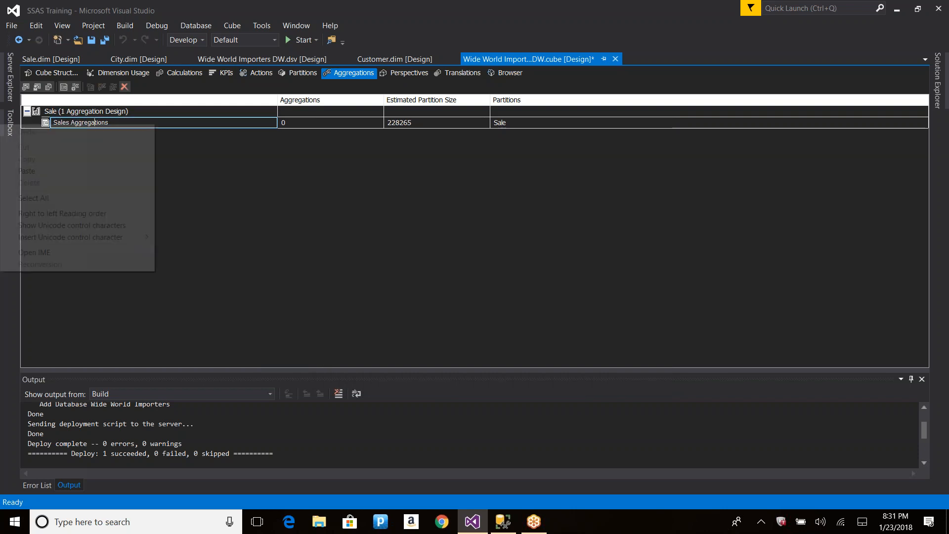
key(Escape)
right_click(104, 123)
click(156, 173)
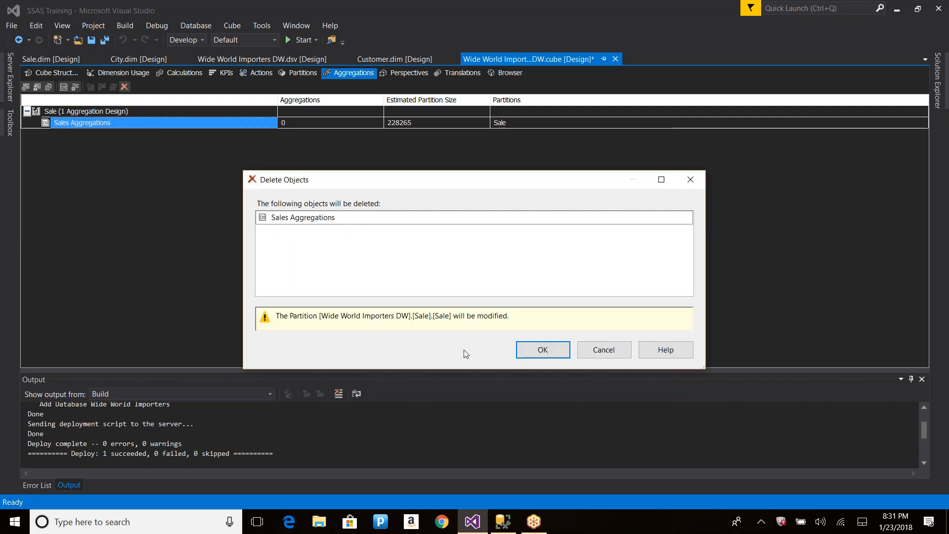
click(539, 348)
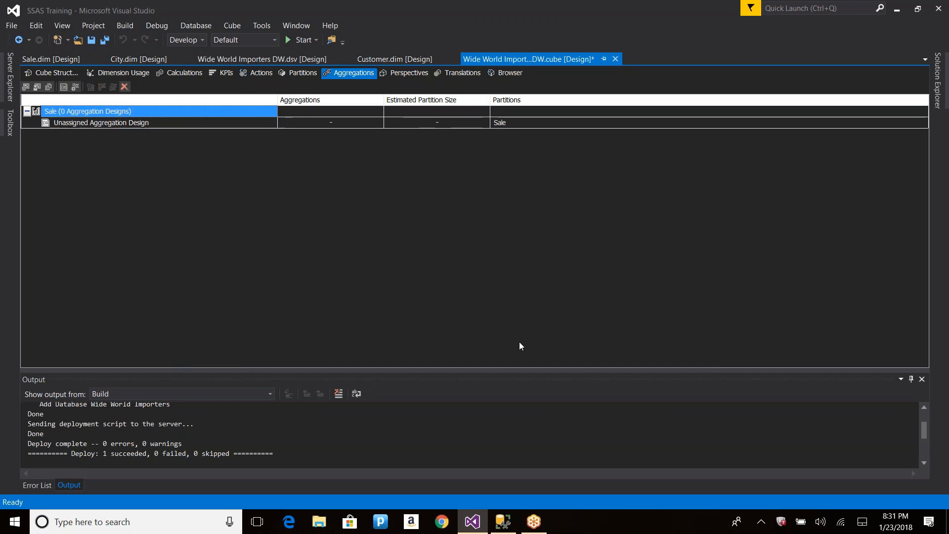
Design aggregations for the unassigned Sale partition with counted objects and a 100 MB estimated storage limit, and finish the wizard
right_click(65, 120)
click(99, 131)
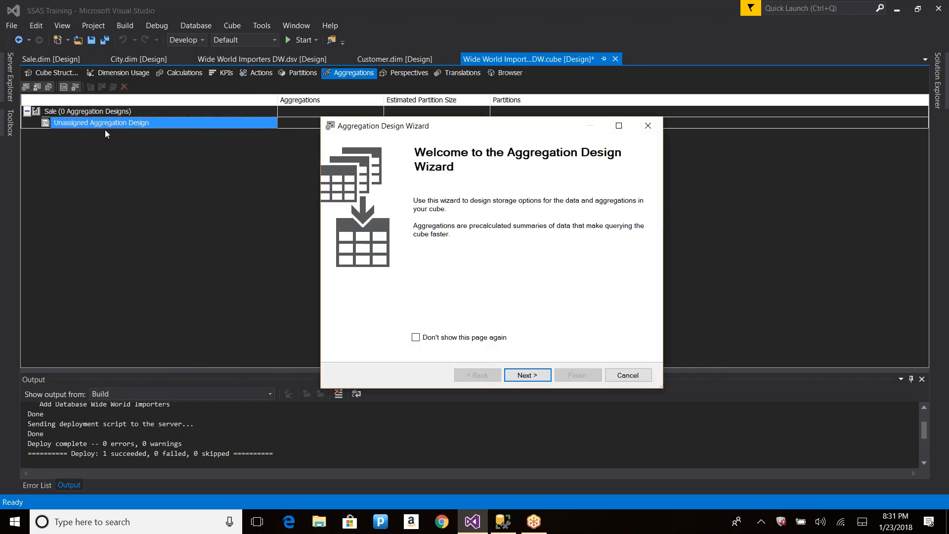
click(522, 376)
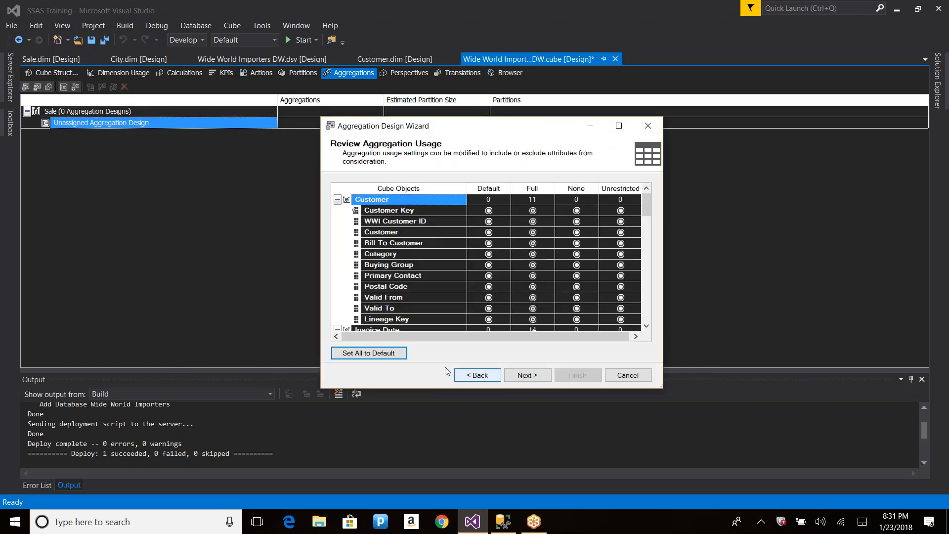
click(527, 375)
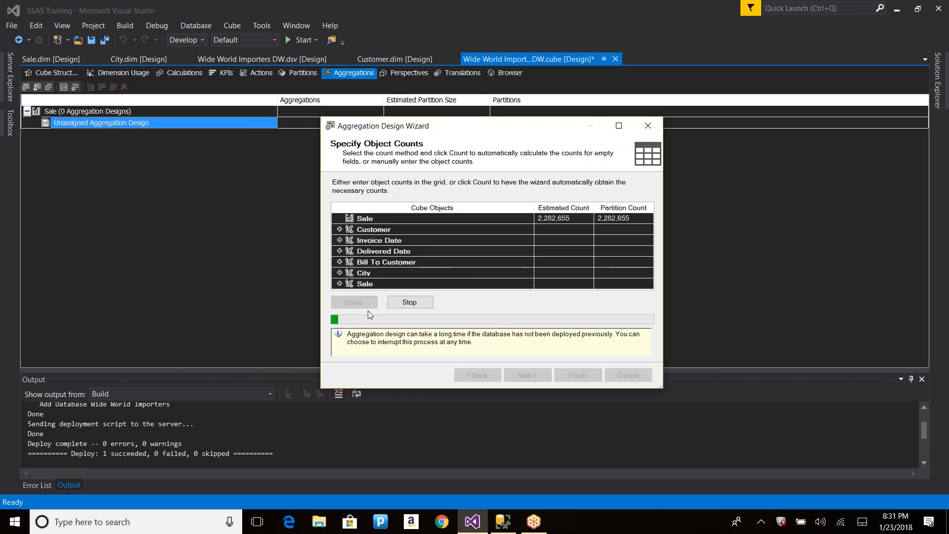
click(527, 375)
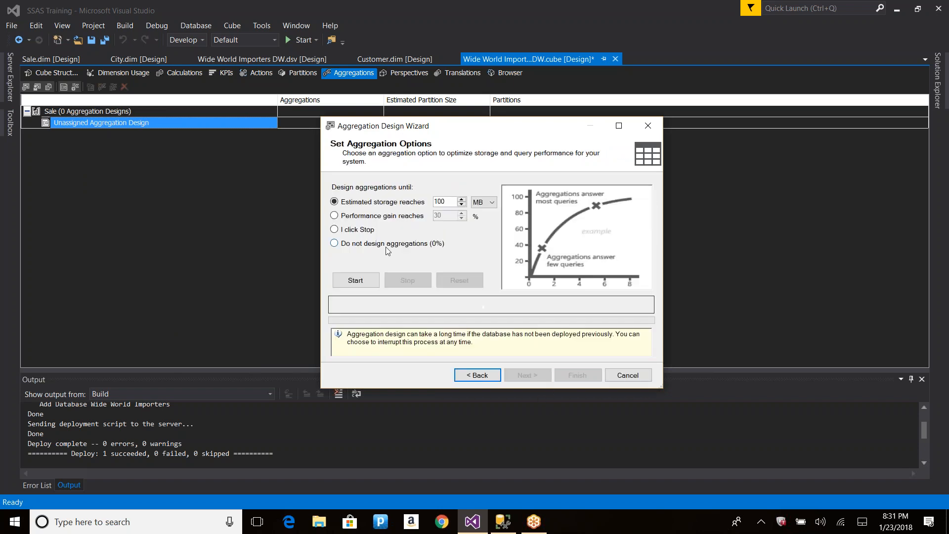
click(356, 279)
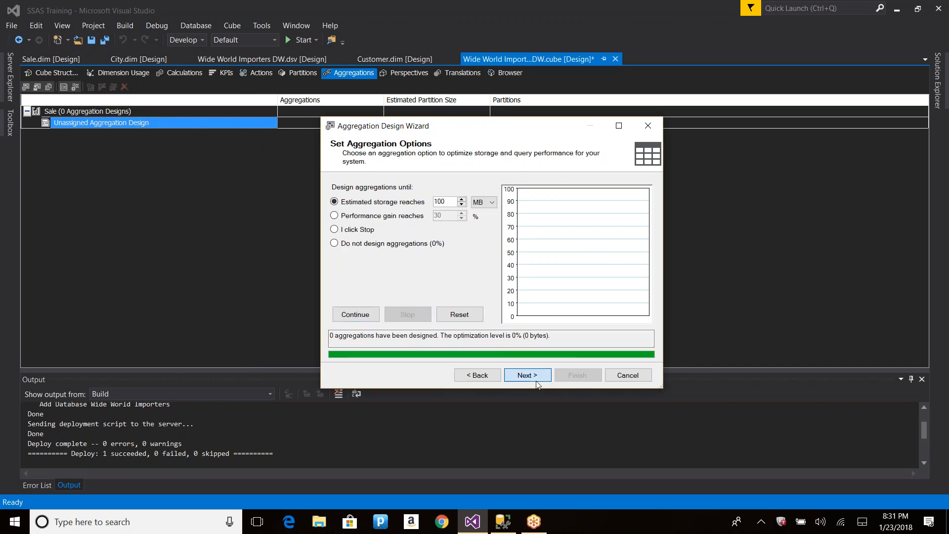
click(527, 375)
click(577, 375)
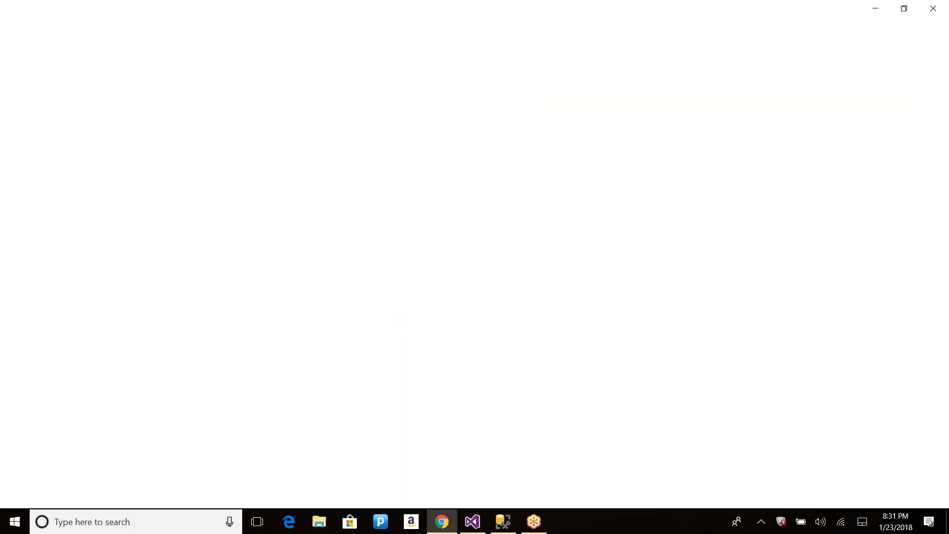
Search the web for images of "aggregations page in ssas"
text(a)
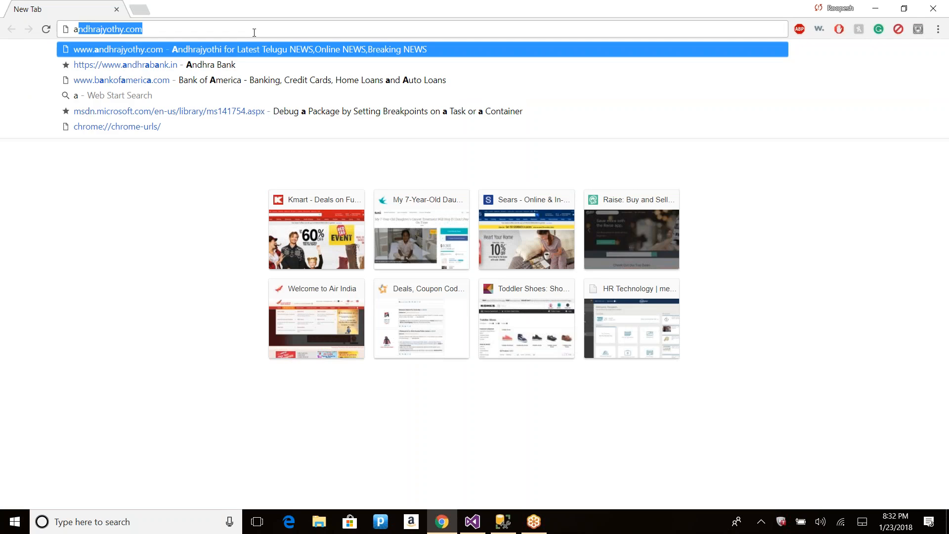
text(ggregations pag)
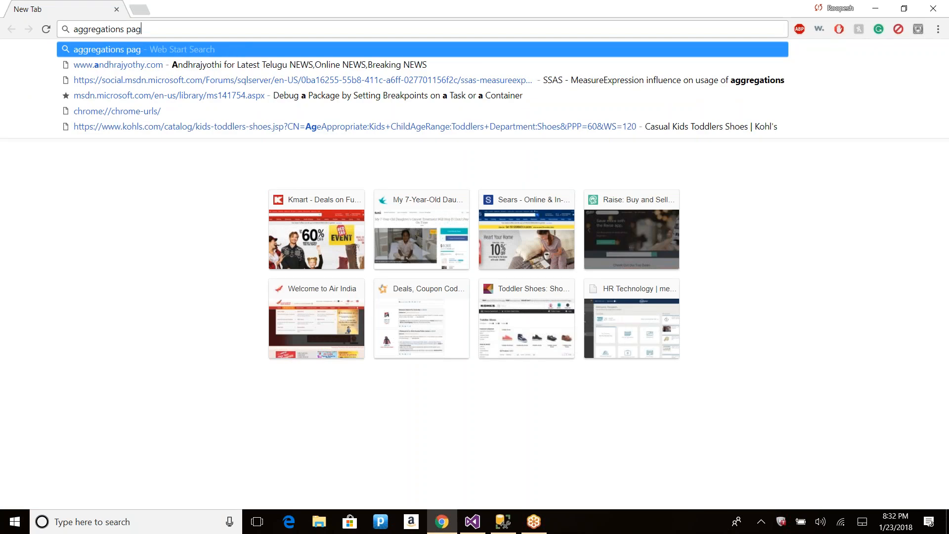
text(e in ssas)
key(Return)
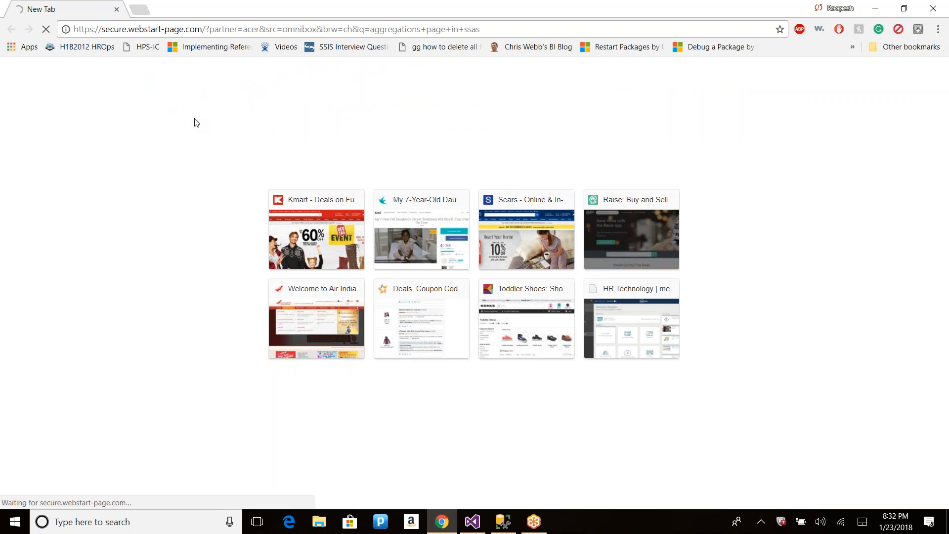
click(493, 29)
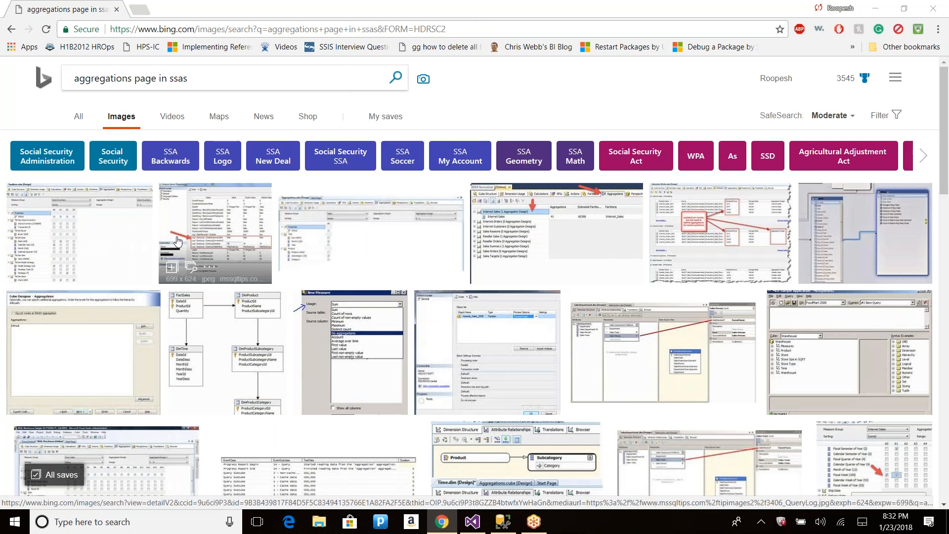
Find and view an image of a wizard's aggregation options page with its performance-versus-size chart, and return to Visual Studio
scroll(371, 315, down, 3)
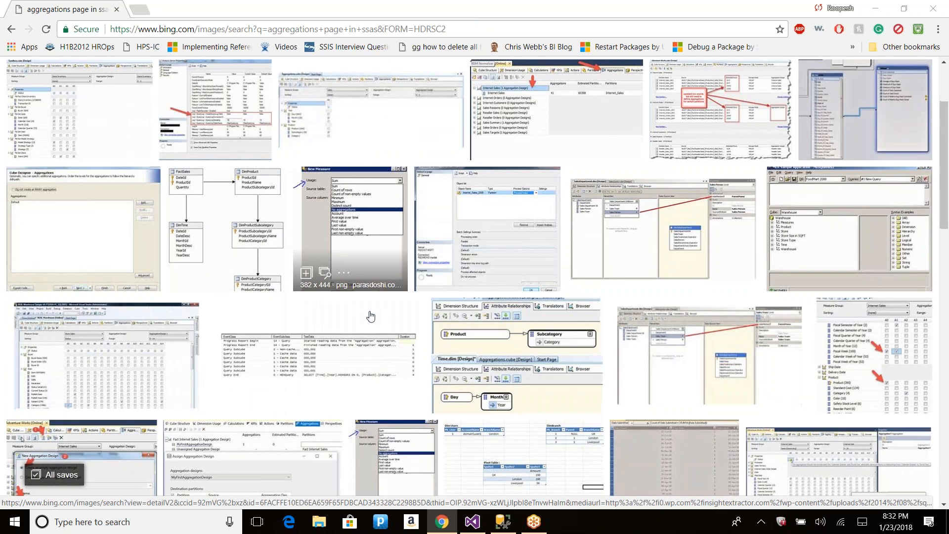
scroll(370, 317, down, 1)
scroll(370, 316, down, 6)
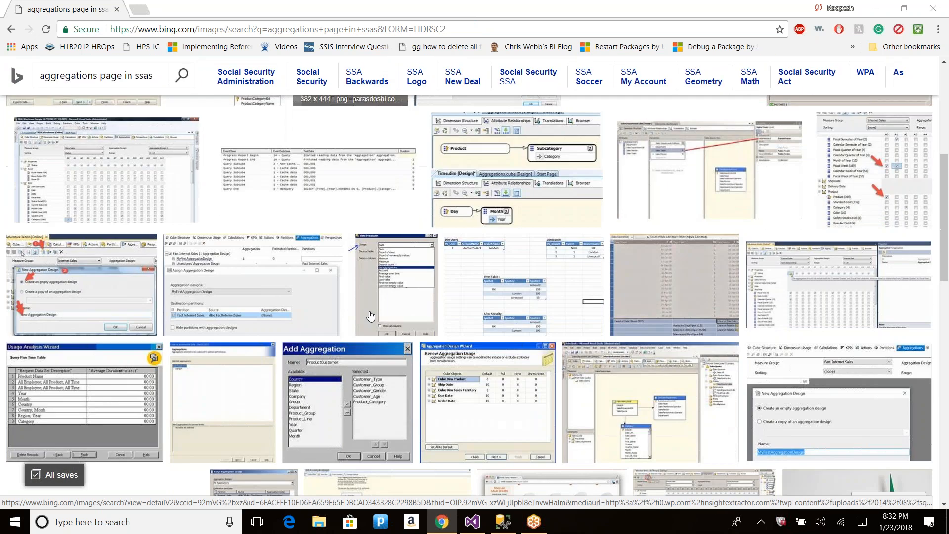
scroll(370, 316, down, 1)
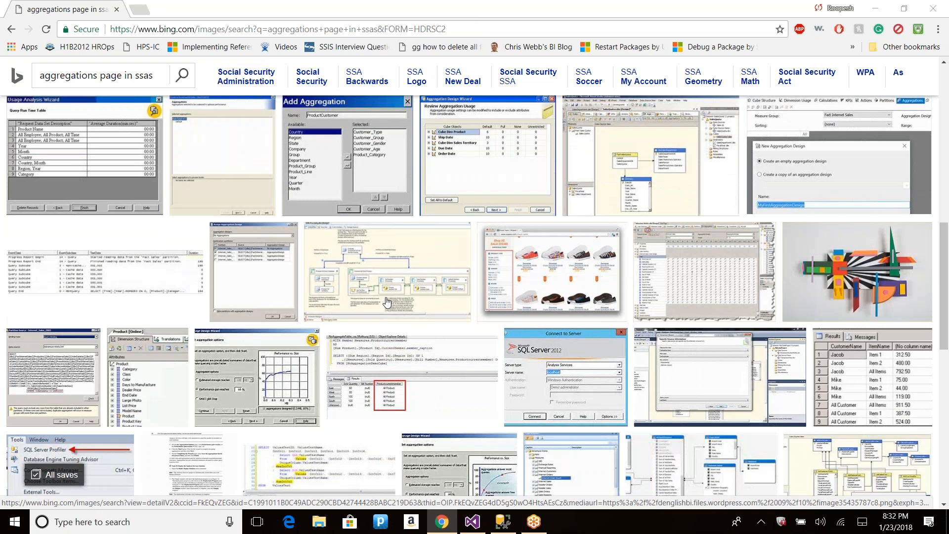
click(257, 378)
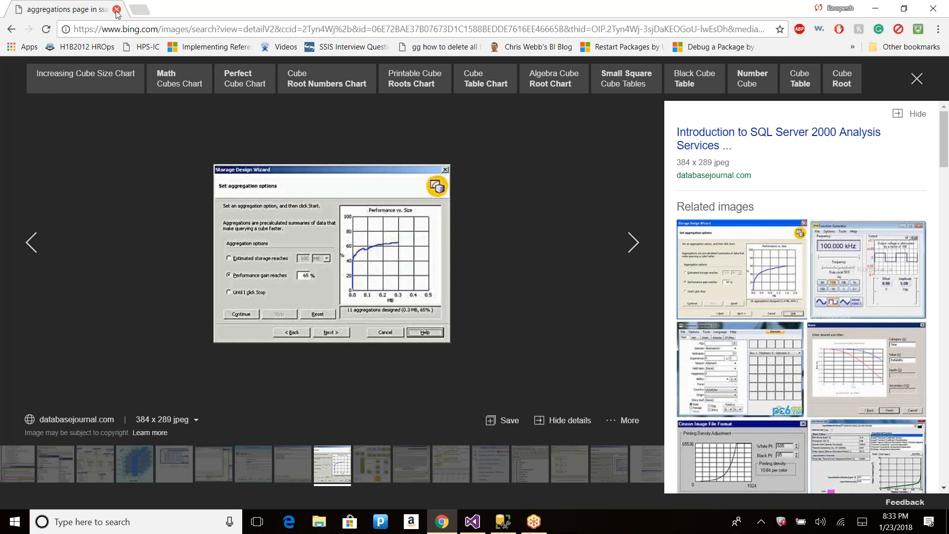
key(alt+Tab)
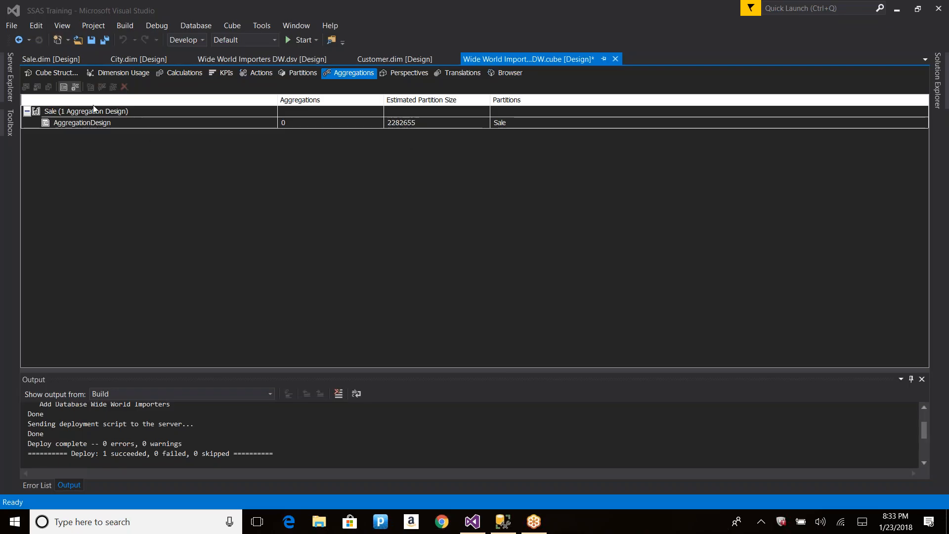
Assign the design named AggregationDesign to the Sale partition of the Sale measure group
click(85, 122)
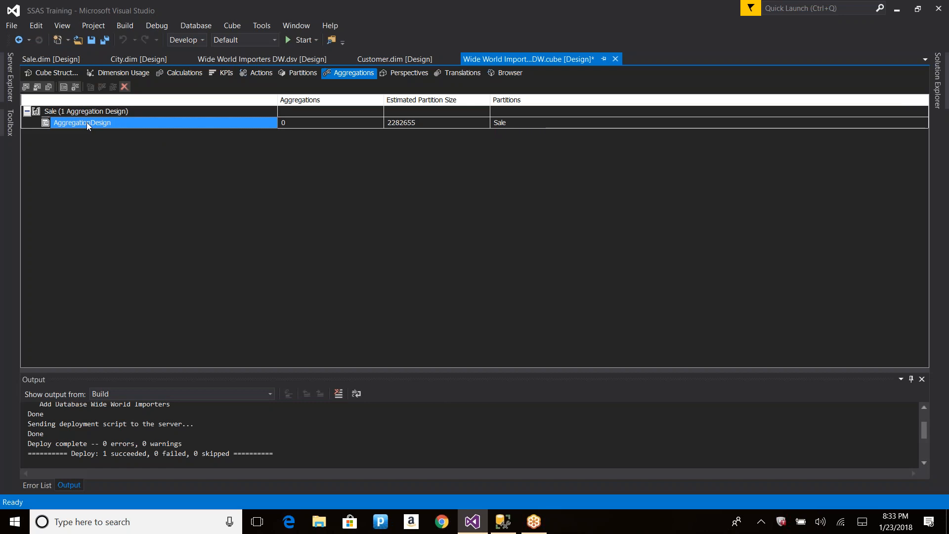
click(49, 112)
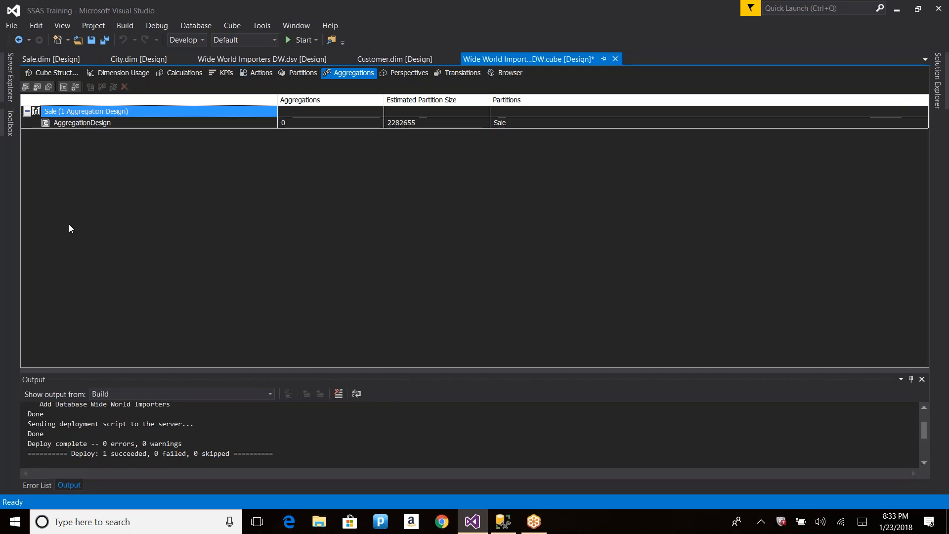
right_click(98, 122)
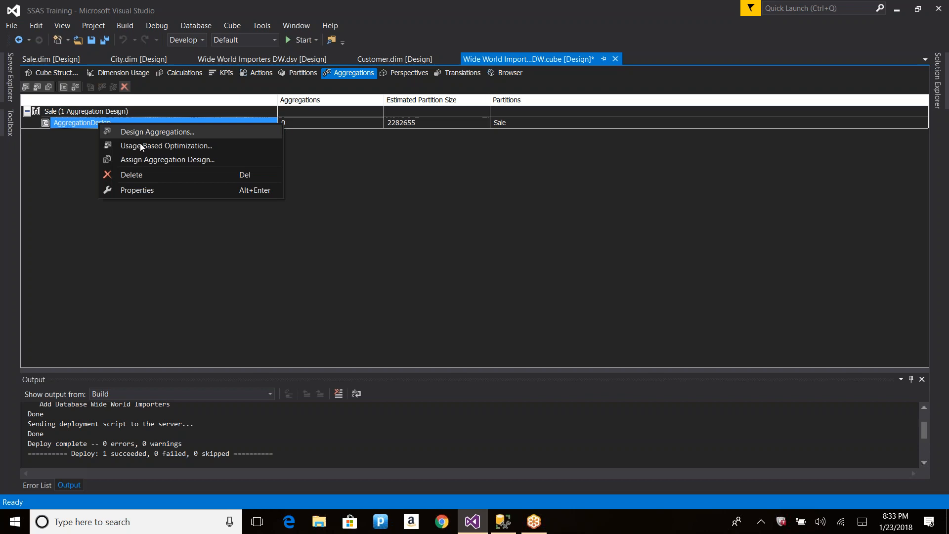
click(161, 159)
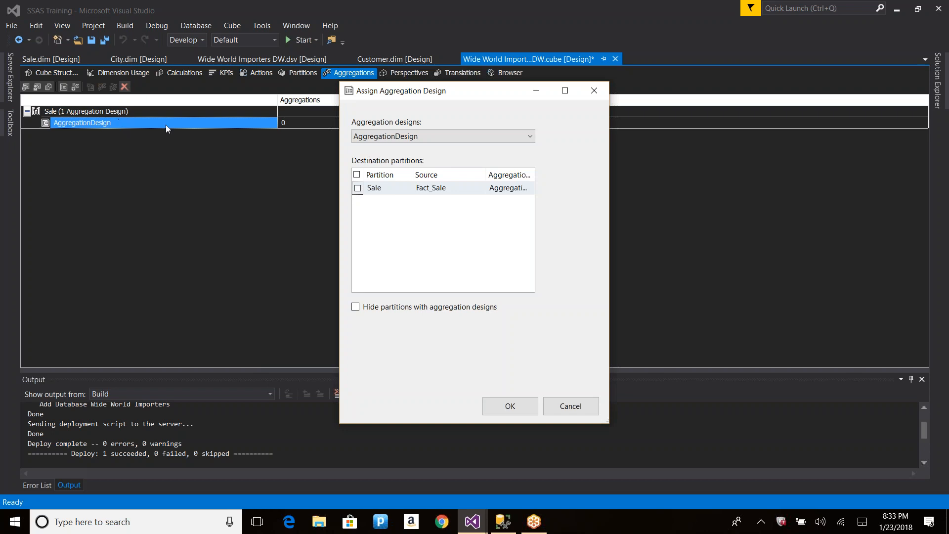
click(424, 136)
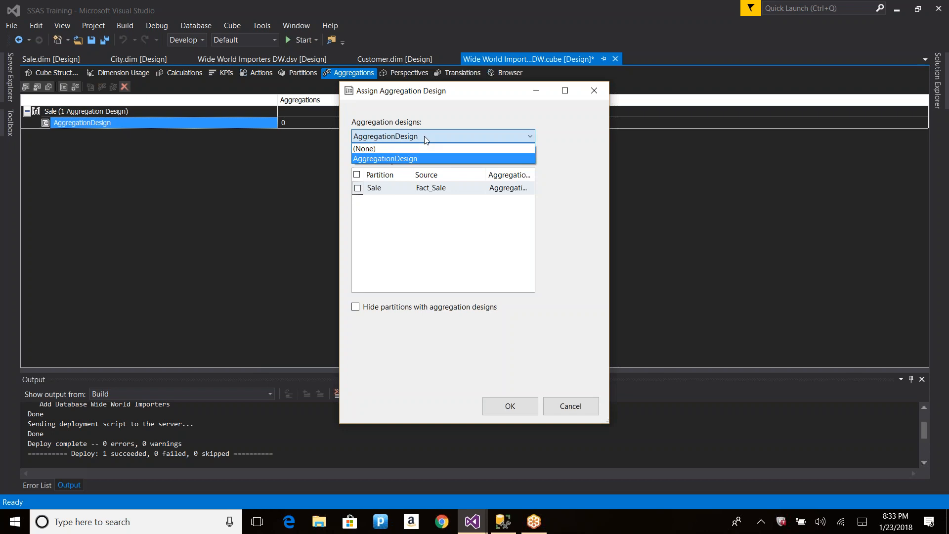
click(406, 157)
click(357, 188)
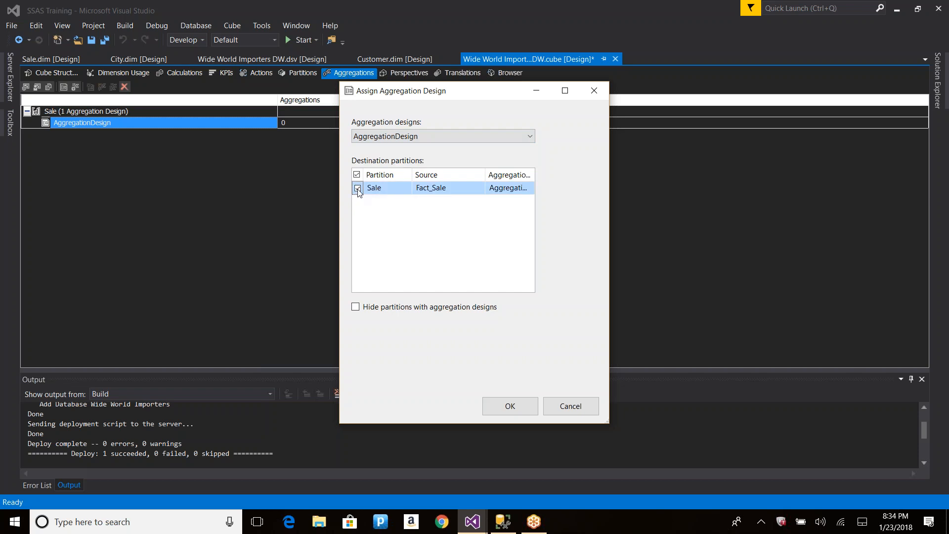
click(511, 408)
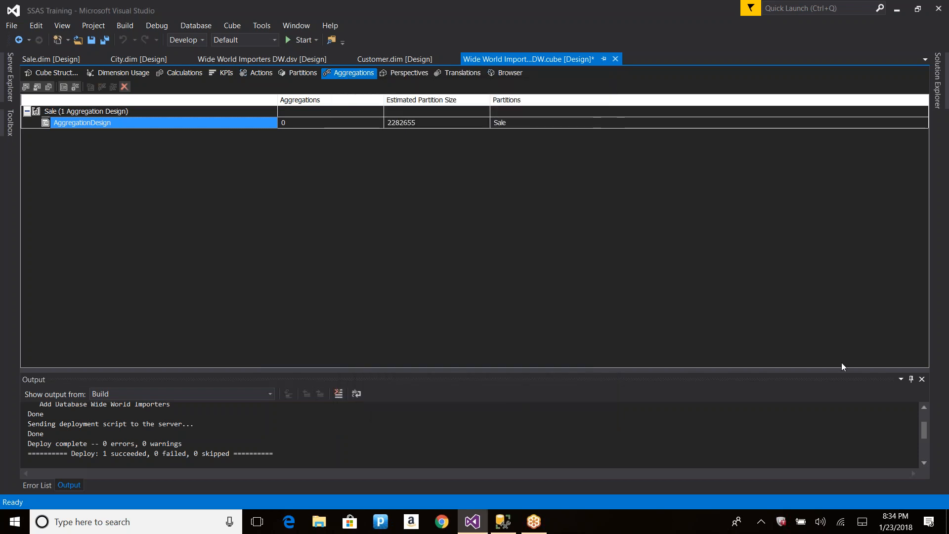
mouse_move(49, 141)
mouse_down()
mouse_move(126, 143)
mouse_move(141, 156)
mouse_up()
drag(39, 175, 152, 171)
drag(63, 186, 152, 181)
drag(64, 211, 152, 213)
drag(70, 228, 143, 229)
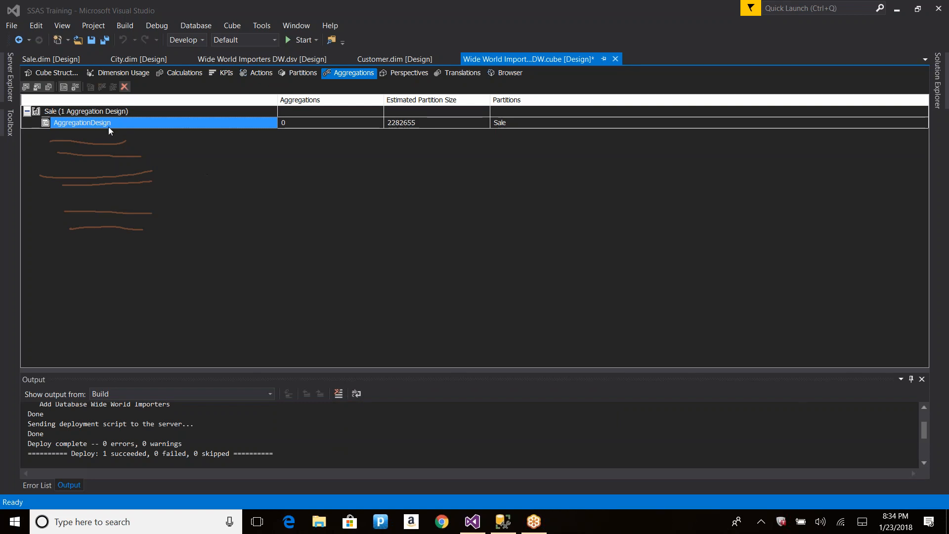
Review the selectable designs and destination partitions for assigning AggregationDesign, and cancel without reassigning
right_click(105, 136)
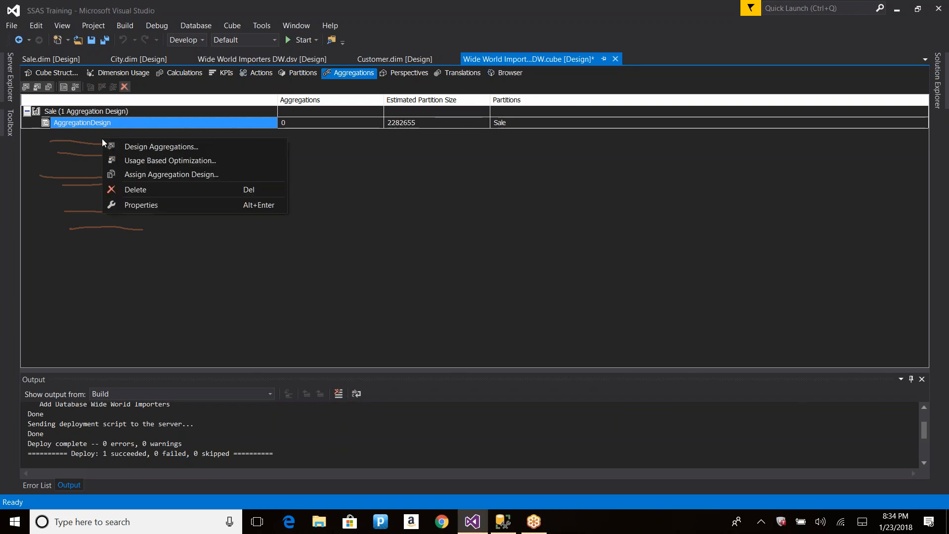
click(154, 177)
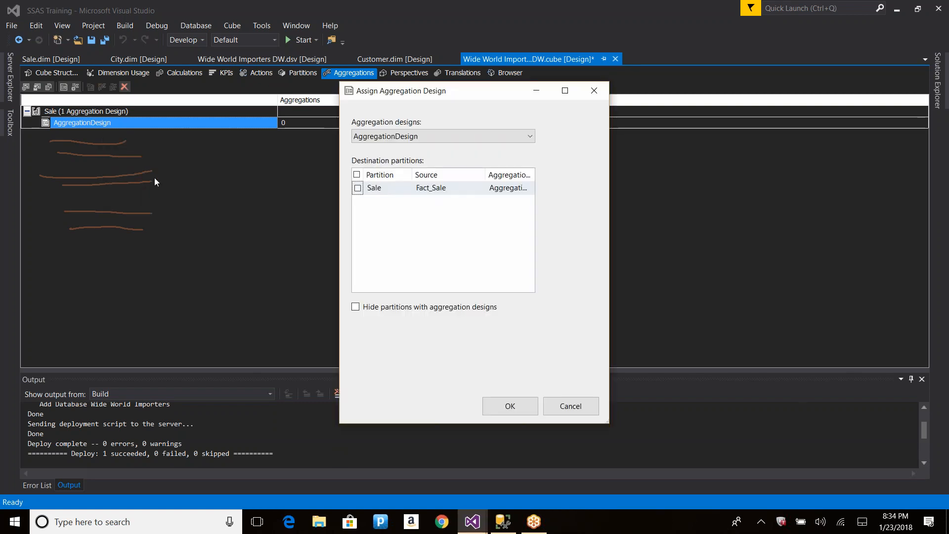
click(381, 137)
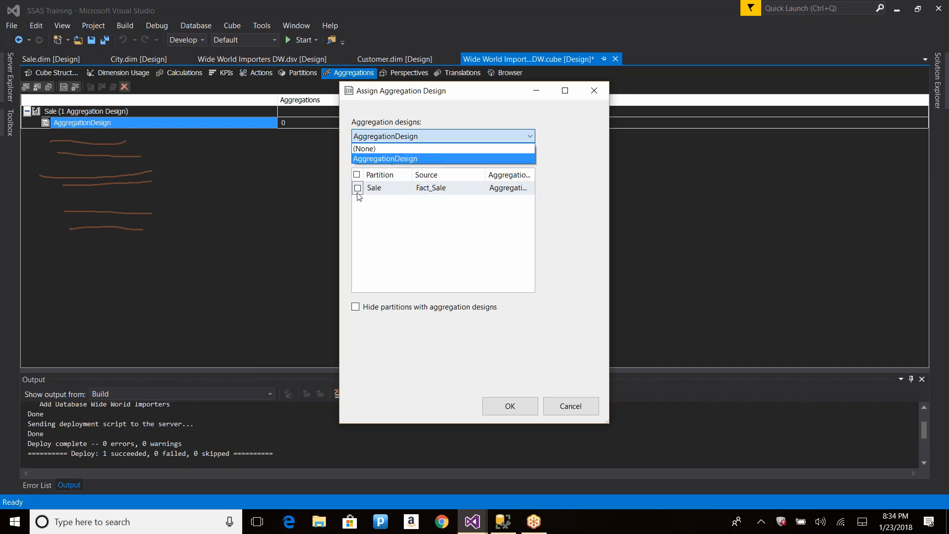
click(363, 219)
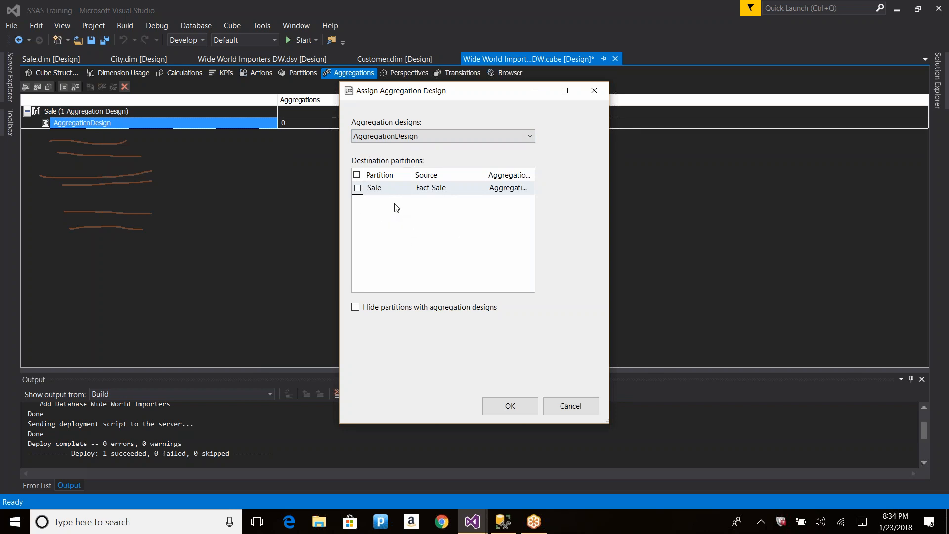
click(570, 406)
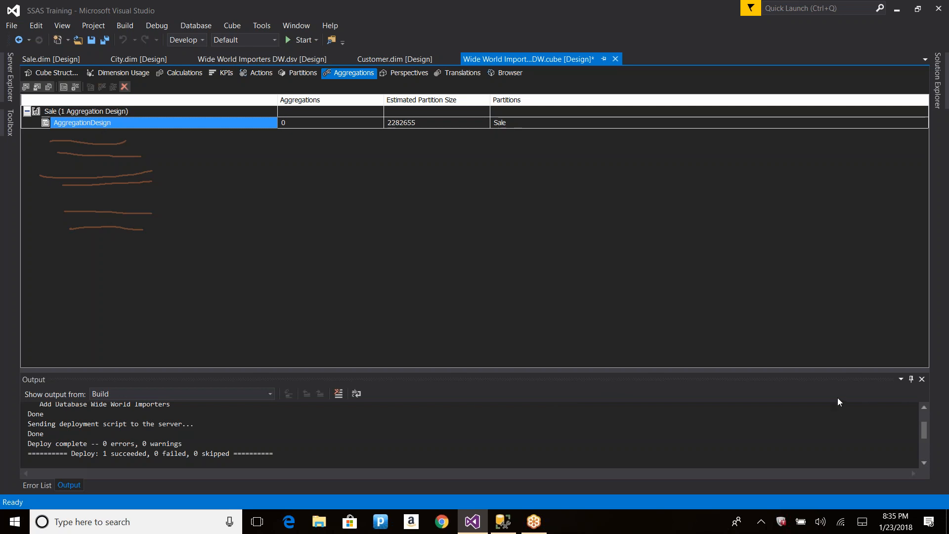
Examine the query criteria page of the Usage-Based Optimization Wizard for AggregationDesign, and cancel the wizard
click(910, 382)
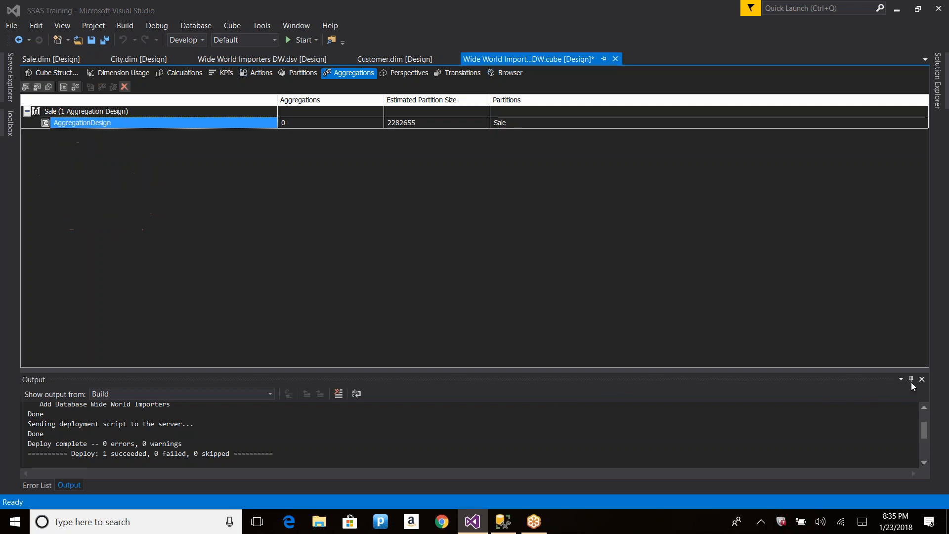
click(38, 86)
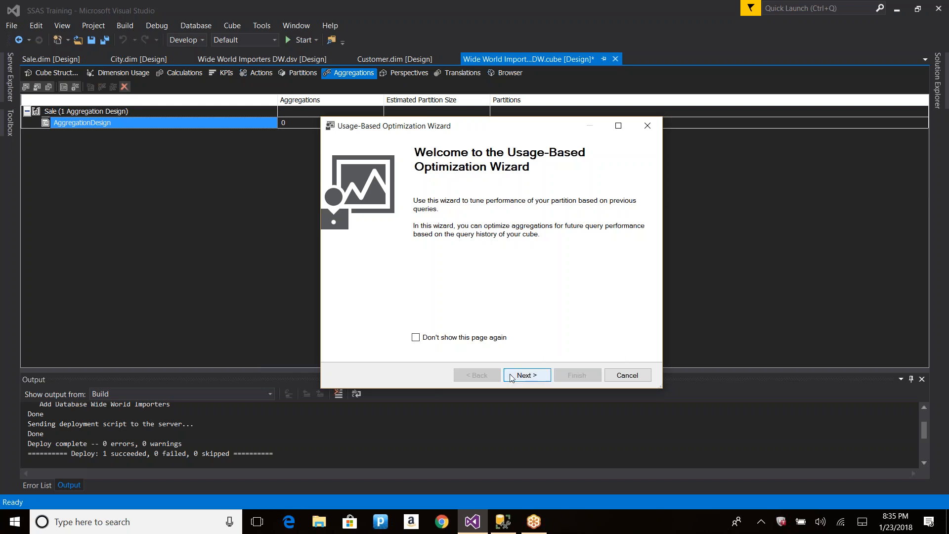
click(527, 377)
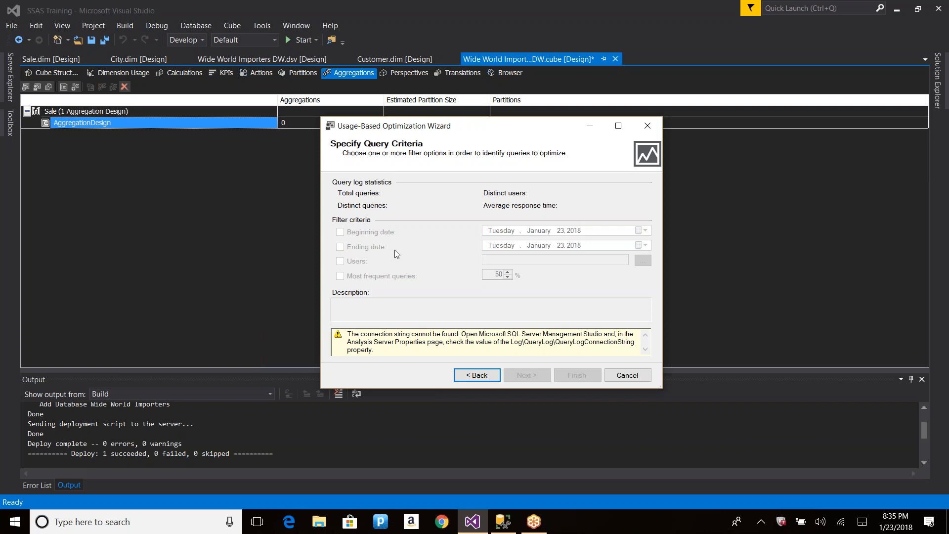
click(627, 375)
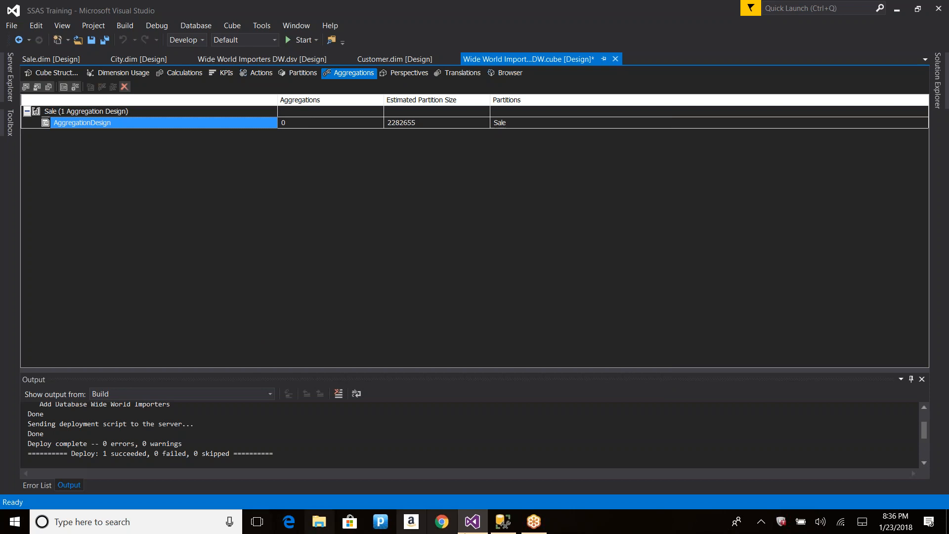
Switch to SQL Server Management Studio, collapse the database engine server, and open the Analysis Server's properties
click(502, 522)
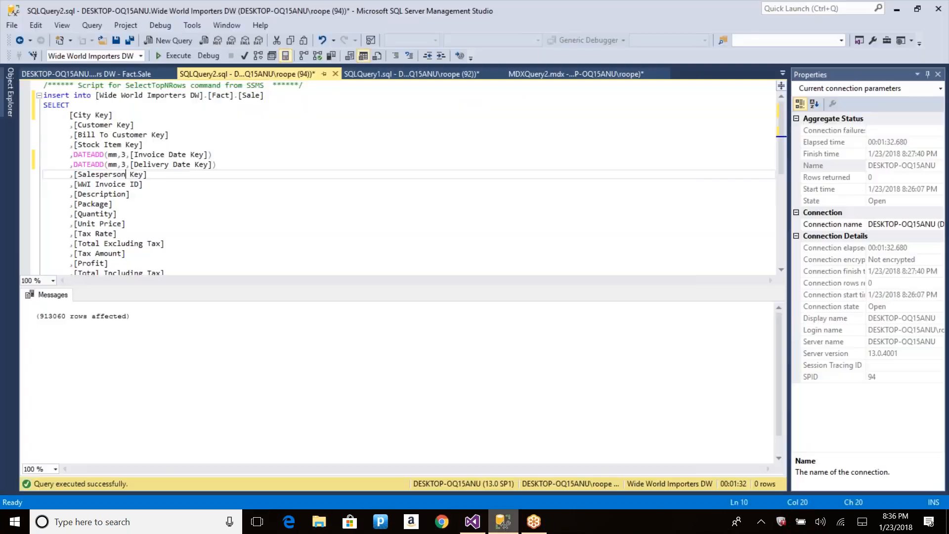
click(10, 92)
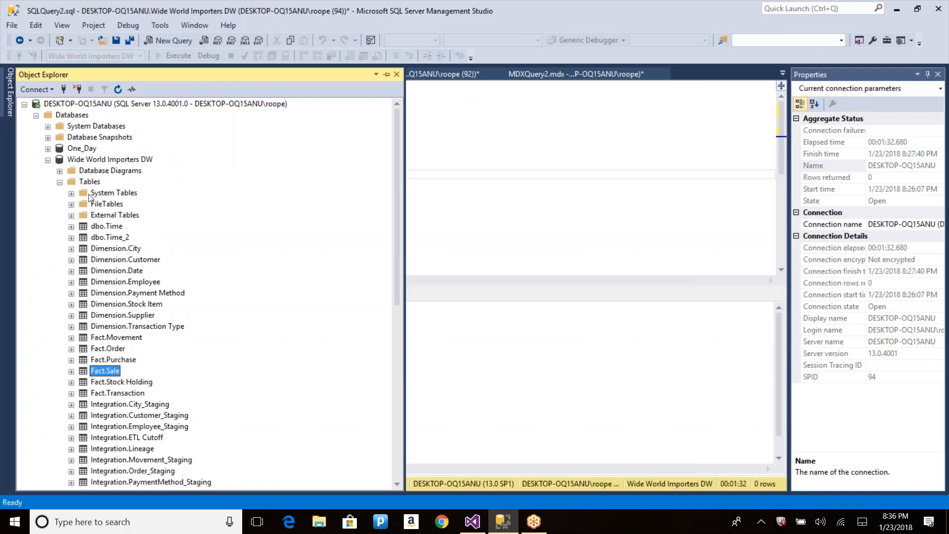
click(36, 114)
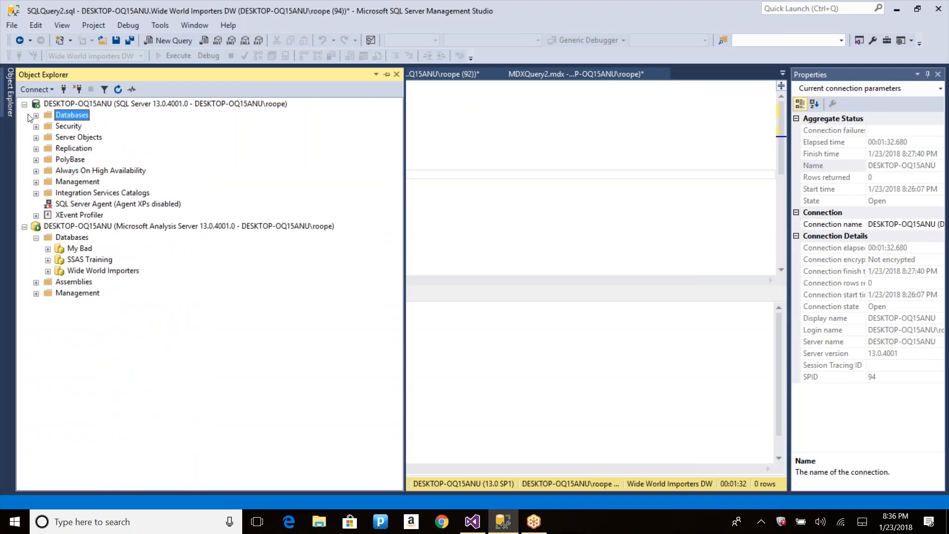
click(25, 104)
right_click(67, 114)
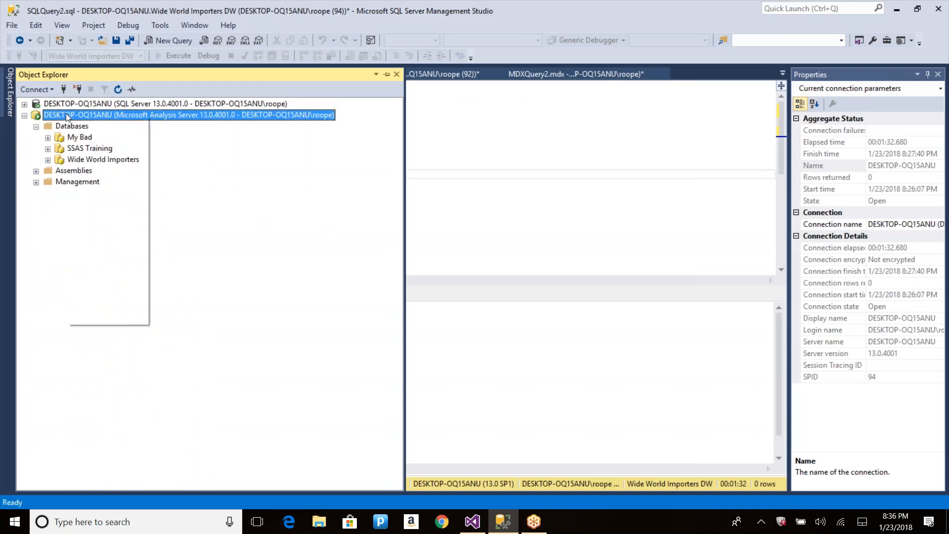
click(123, 318)
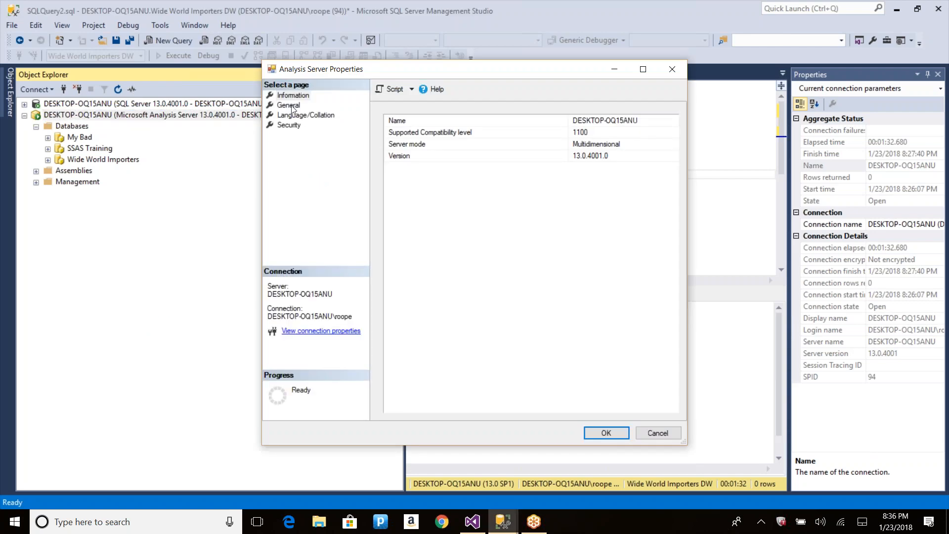
Show the Analysis Server's general properties with a wider Name column, and set Log \ QueryLog \ CreateQueryLogTable to true
click(292, 105)
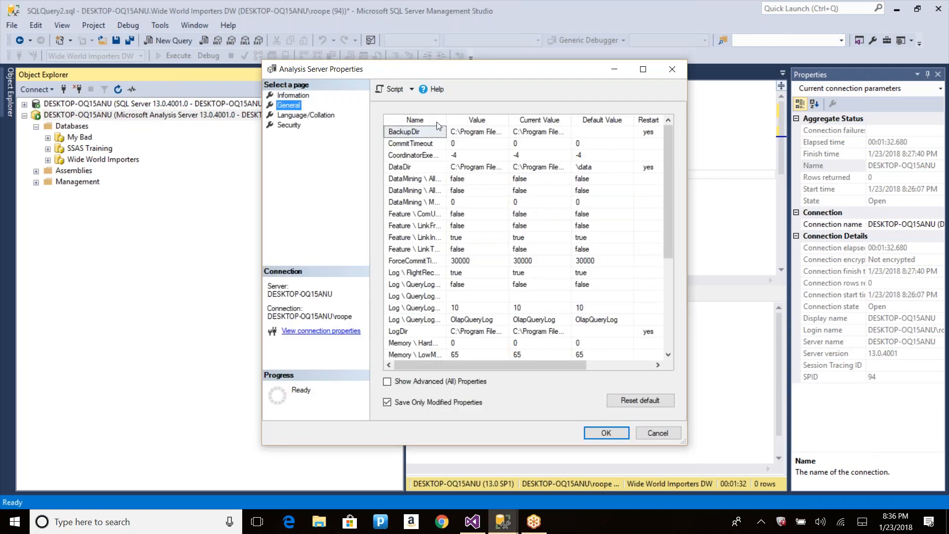
drag(447, 122, 564, 128)
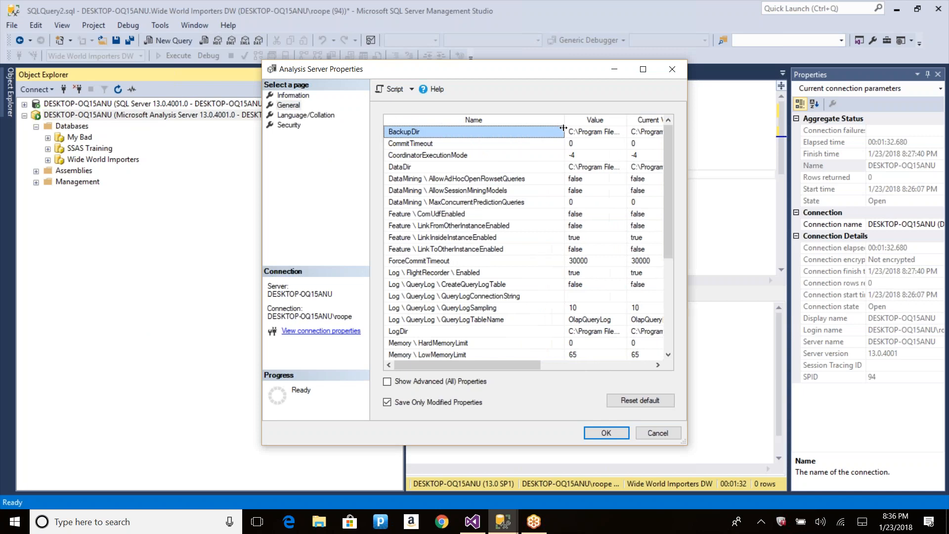
click(594, 284)
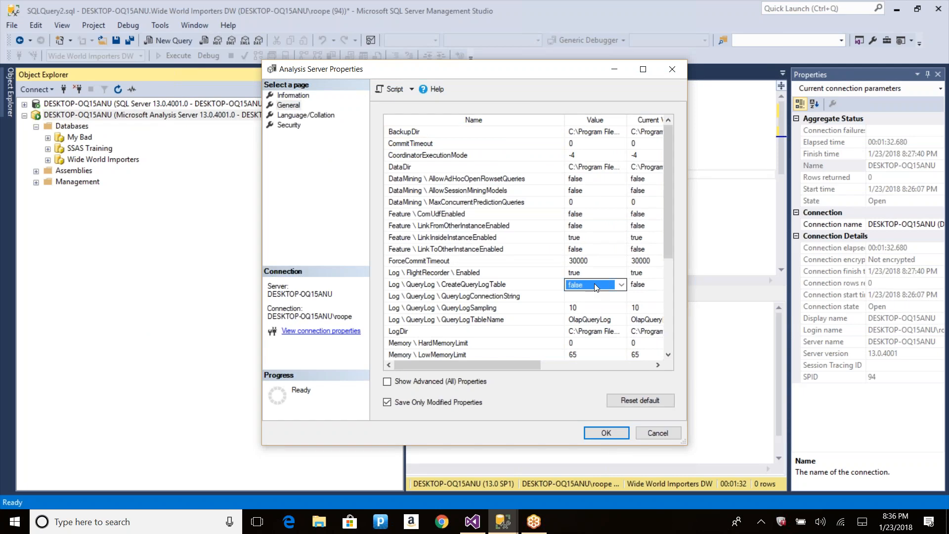
click(594, 285)
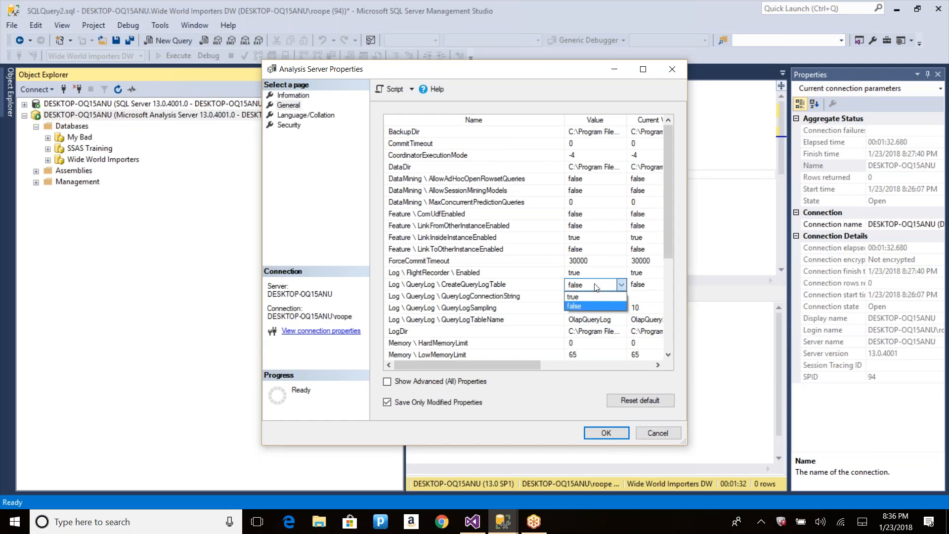
click(574, 297)
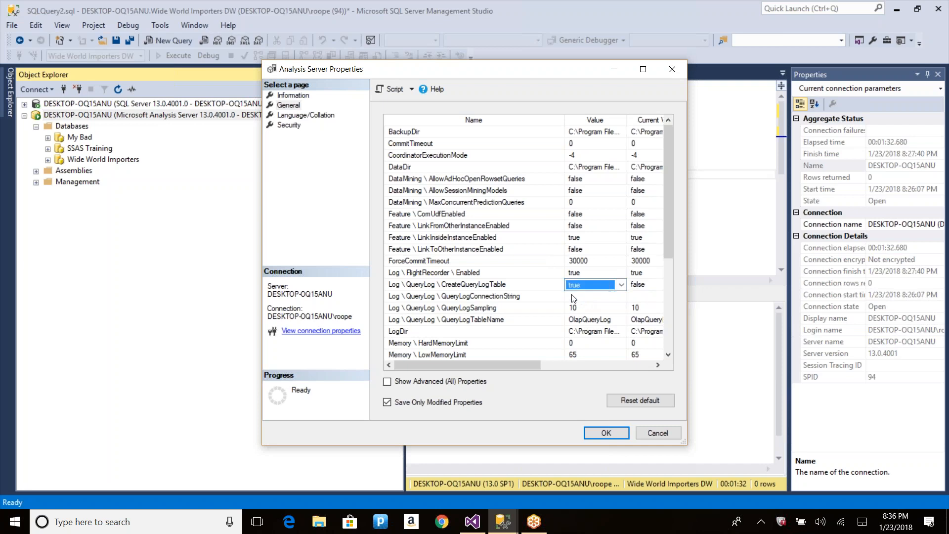
Define the QueryLogConnectionString with server DESKTOP-OQ15ANU, Windows Authentication and the Wide World Importers DW database
click(596, 297)
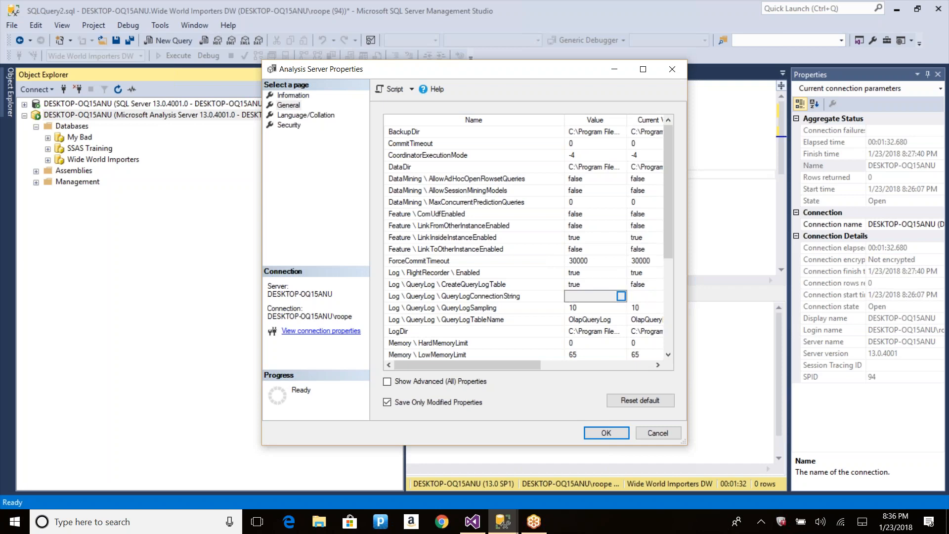
click(621, 296)
mouse_move(378, 262)
mouse_down()
mouse_move(373, 289)
mouse_move(509, 326)
mouse_move(681, 311)
mouse_move(653, 250)
mouse_move(378, 262)
mouse_up()
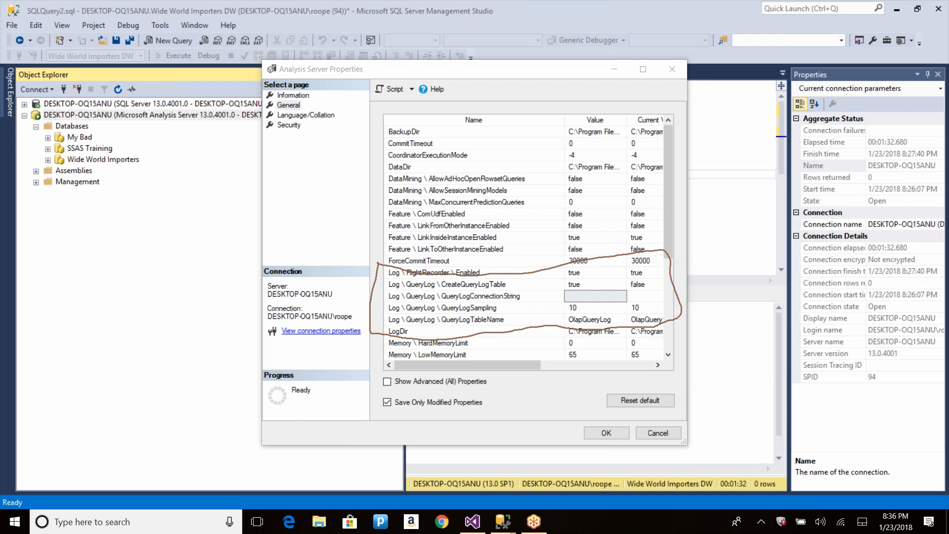
click(622, 296)
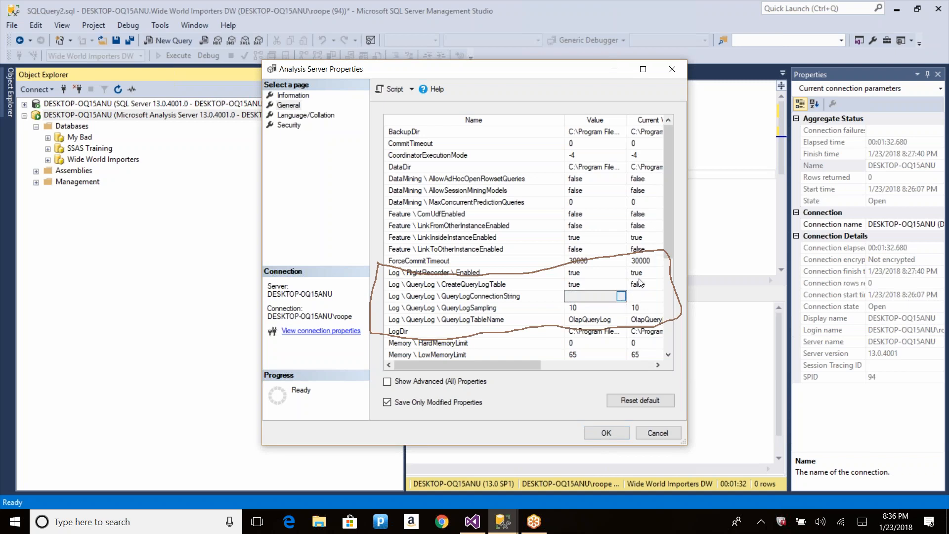
click(411, 141)
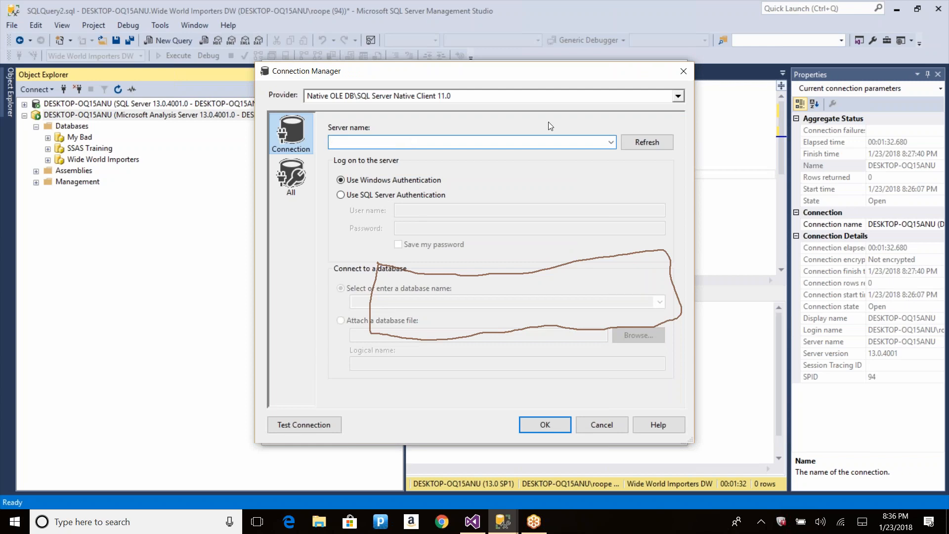
click(611, 142)
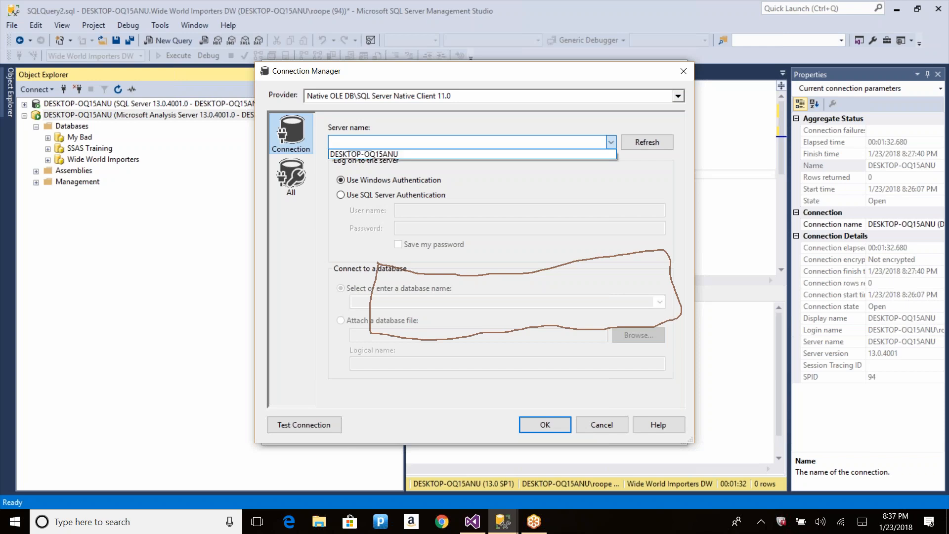
click(576, 152)
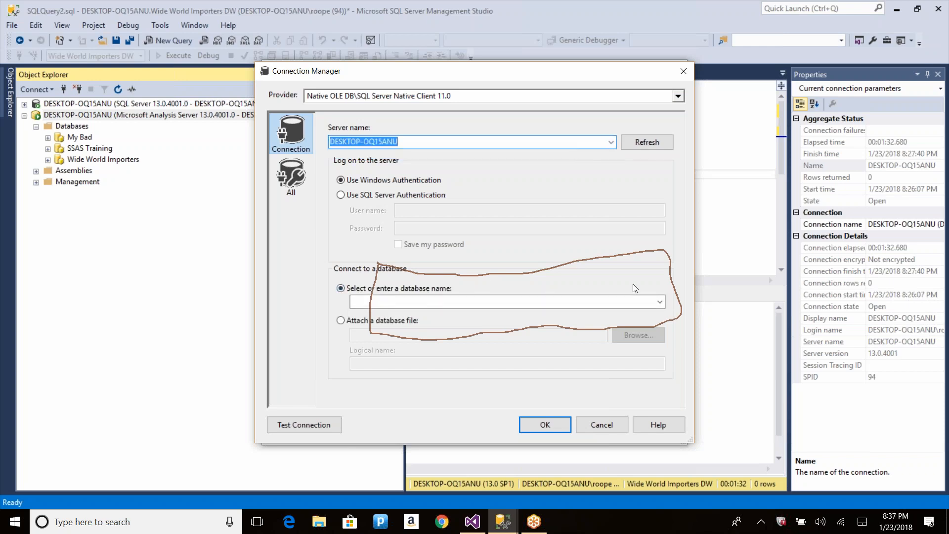
click(659, 302)
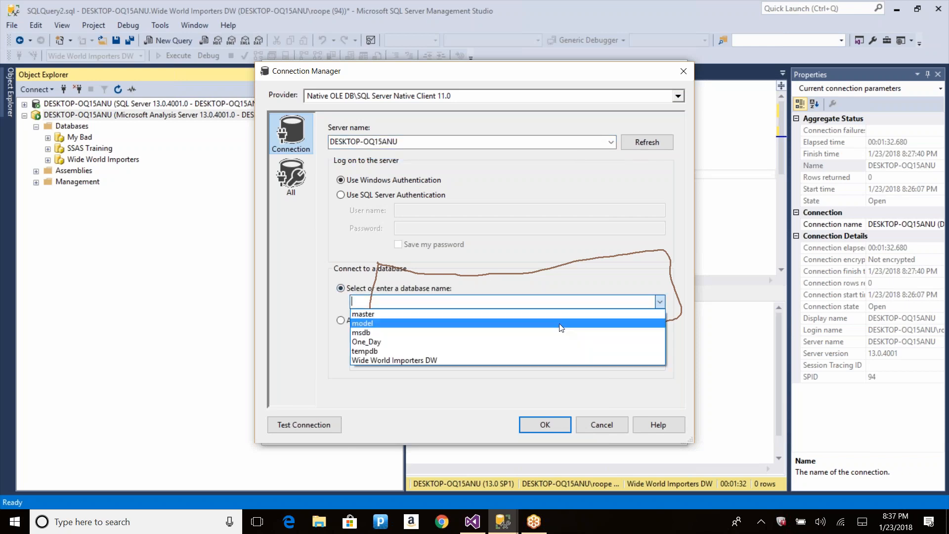
click(438, 359)
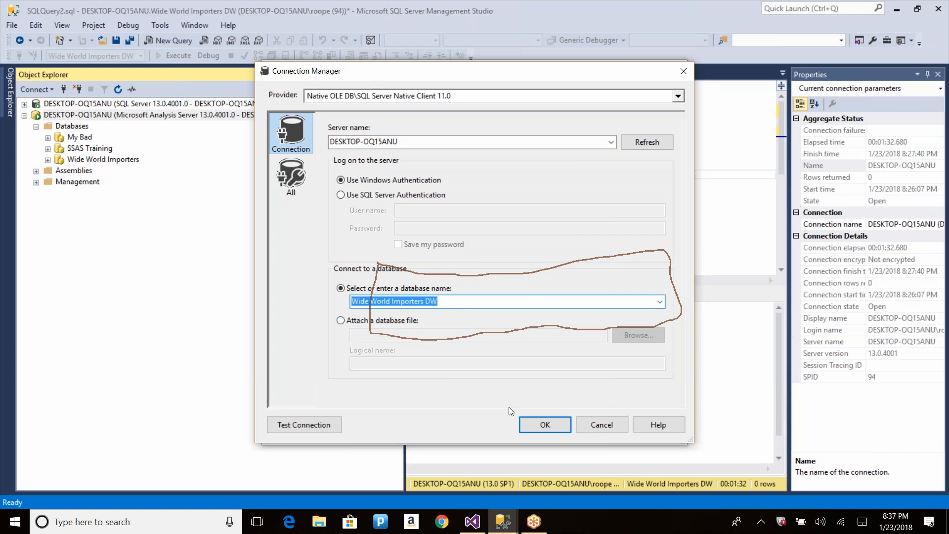
Test the query log's database connection and accept the connection settings
click(309, 426)
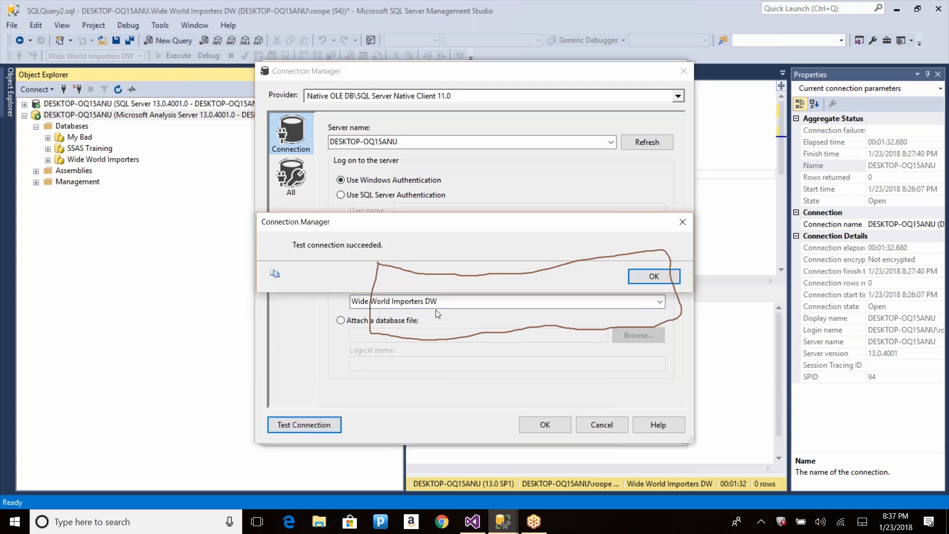
click(639, 280)
click(538, 425)
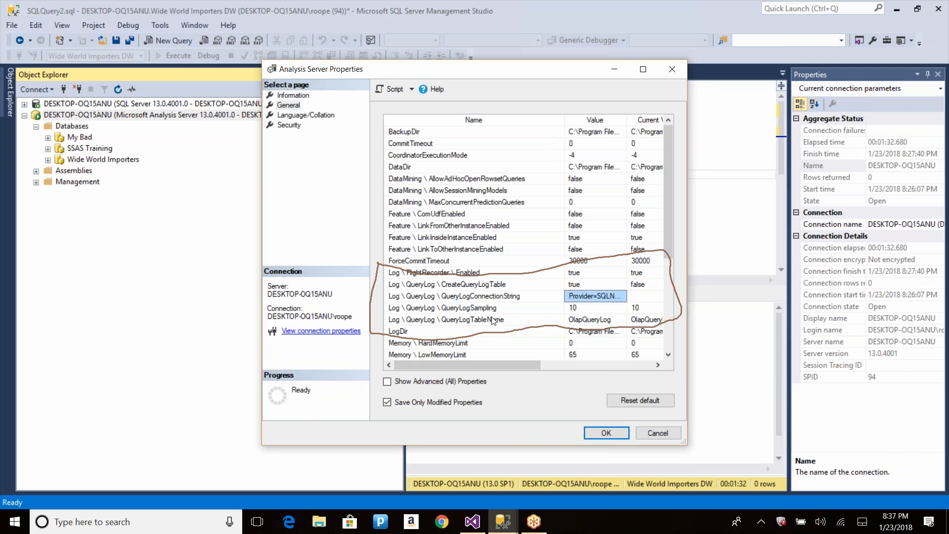
Set Log \ QueryLog \ QueryLogSampling to 1 and apply the Analysis Server properties
click(586, 309)
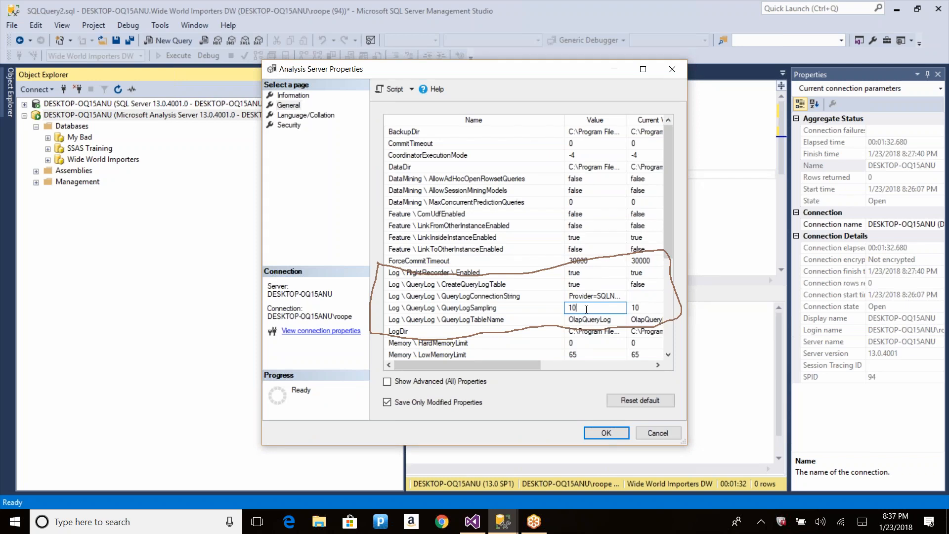
key(BackSpace)
click(610, 319)
click(605, 434)
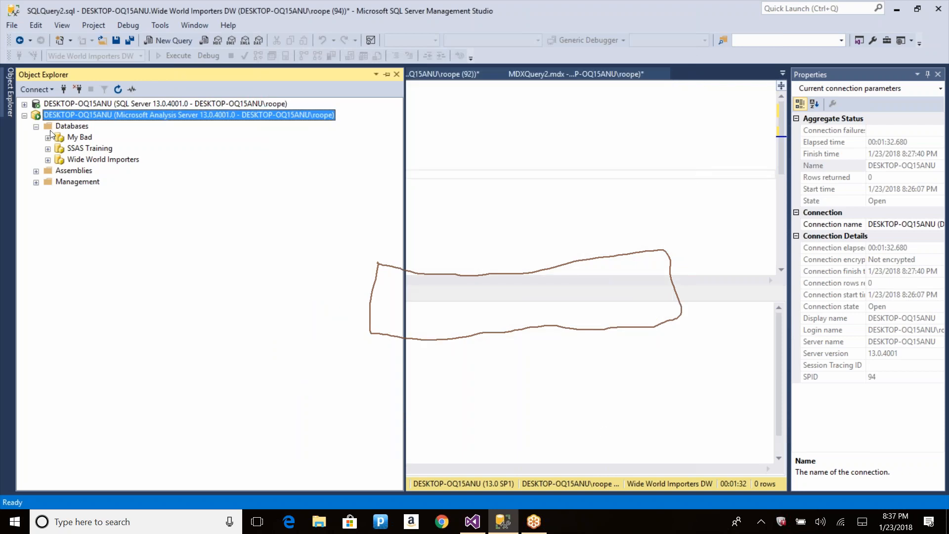
Expand the database engine server's databases and refresh the tables of Wide World Importers DW
click(24, 105)
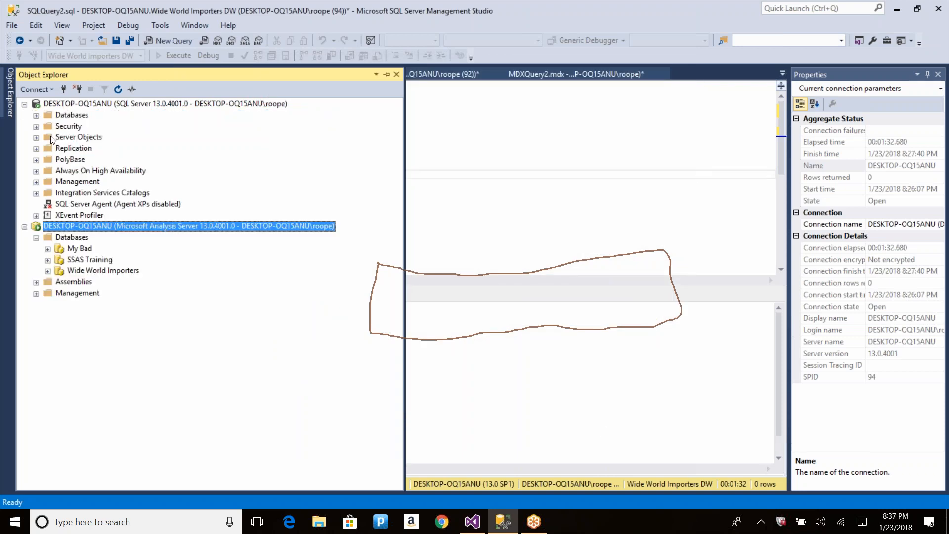
click(36, 114)
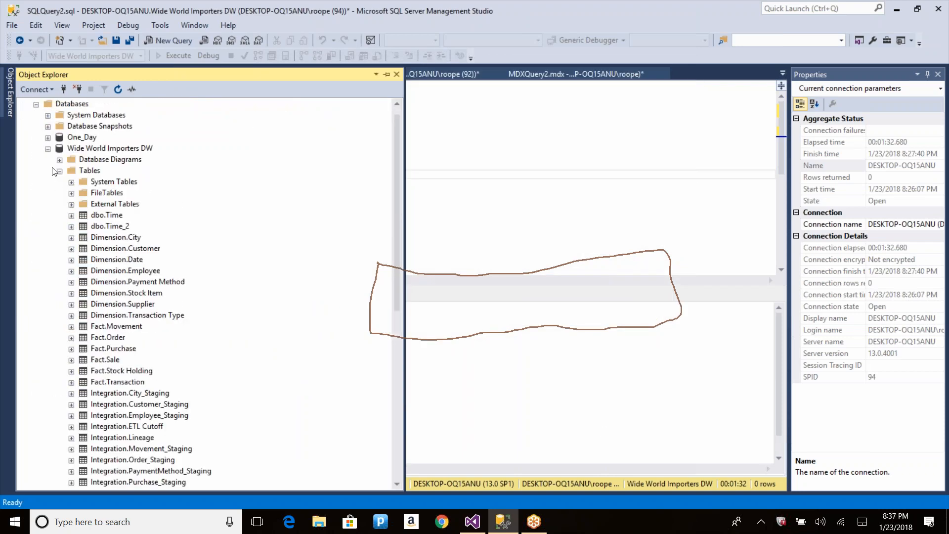
click(91, 171)
click(118, 89)
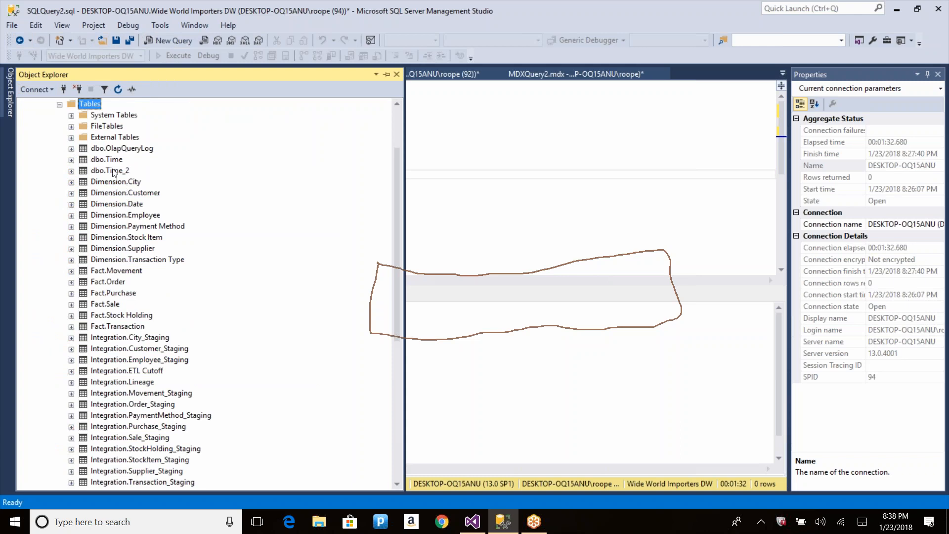
Query the top 1000 rows of the dbo.OlapQueryLog table and bring the results into view
click(115, 149)
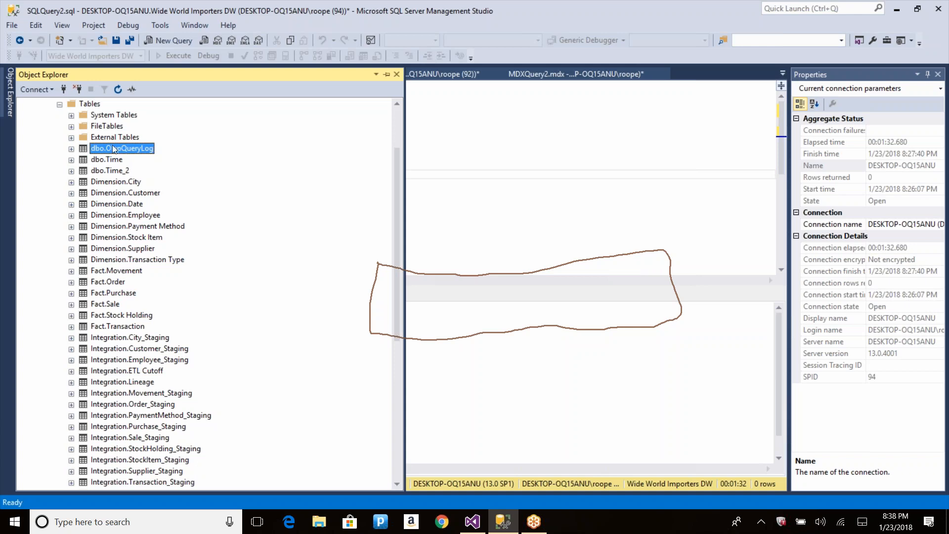
right_click(132, 146)
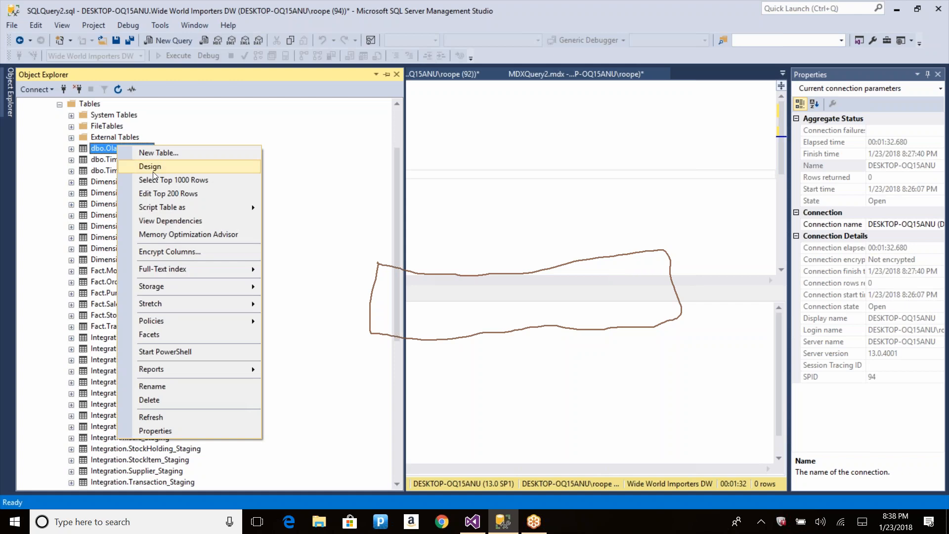
click(168, 180)
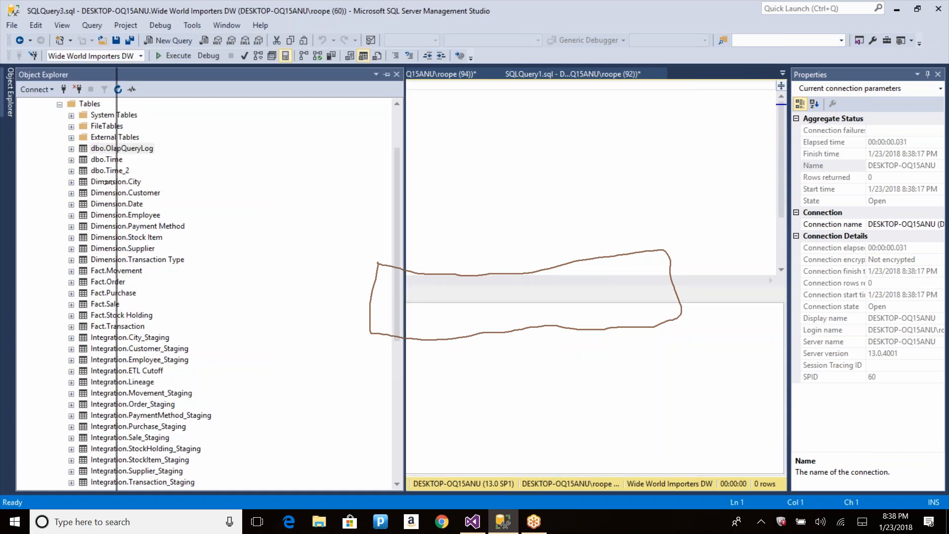
click(404, 220)
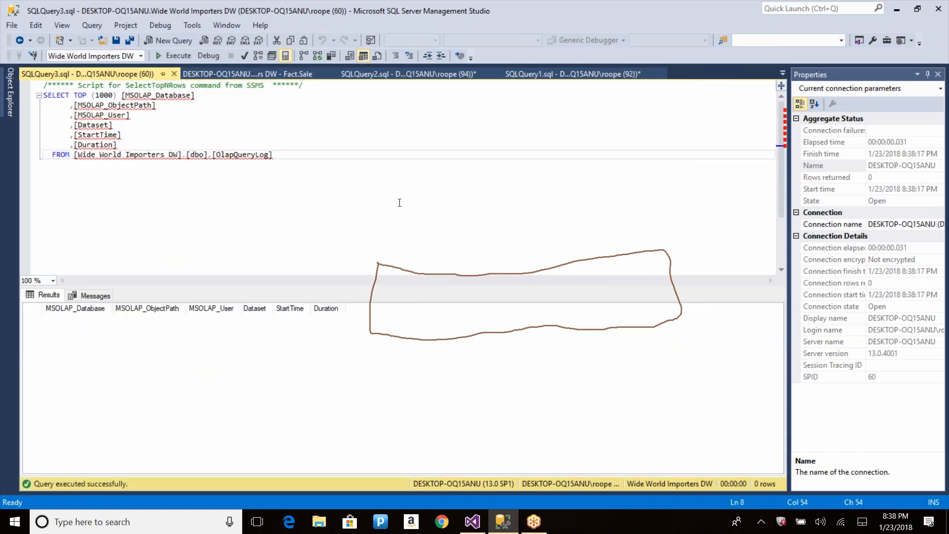
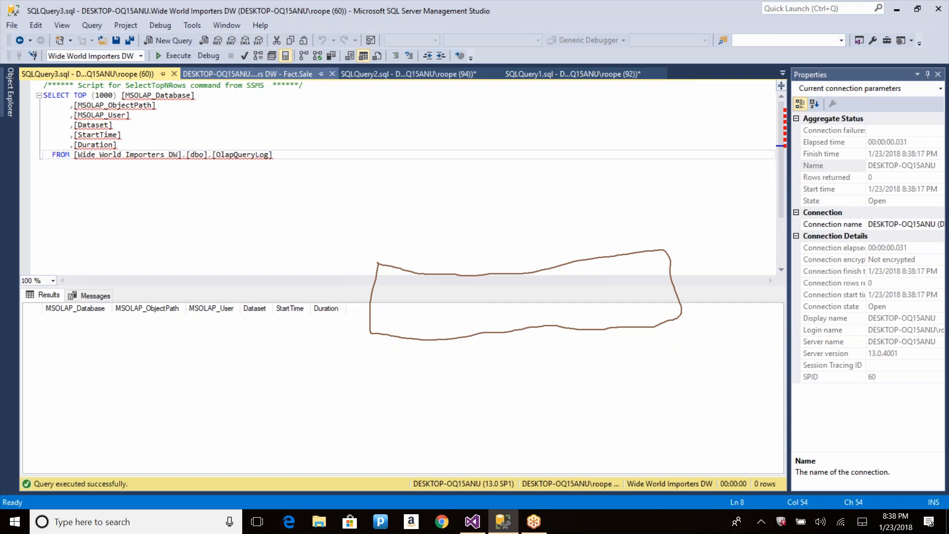
Collapse the relational tables and browse the Wide World Importers DW cube of the Analysis Server's Wide World Importers database
click(11, 94)
click(60, 105)
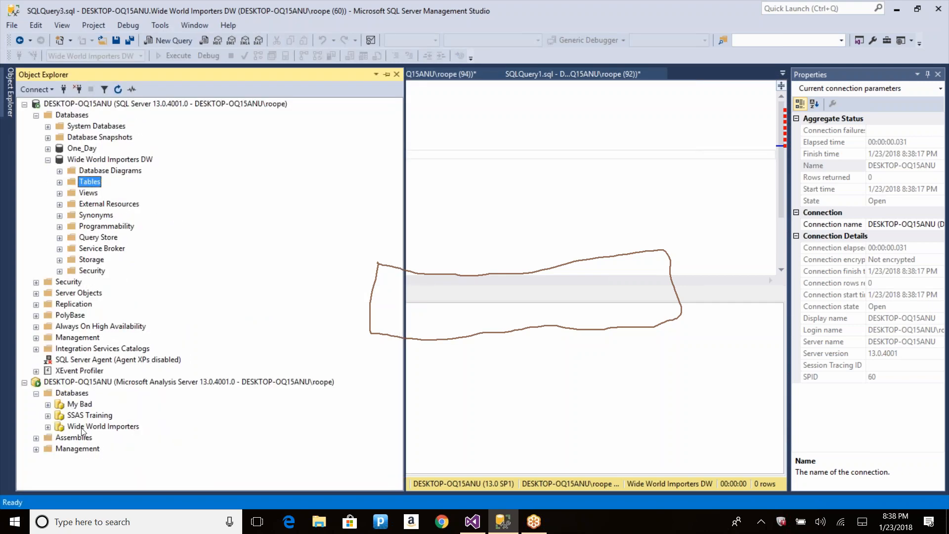
click(49, 427)
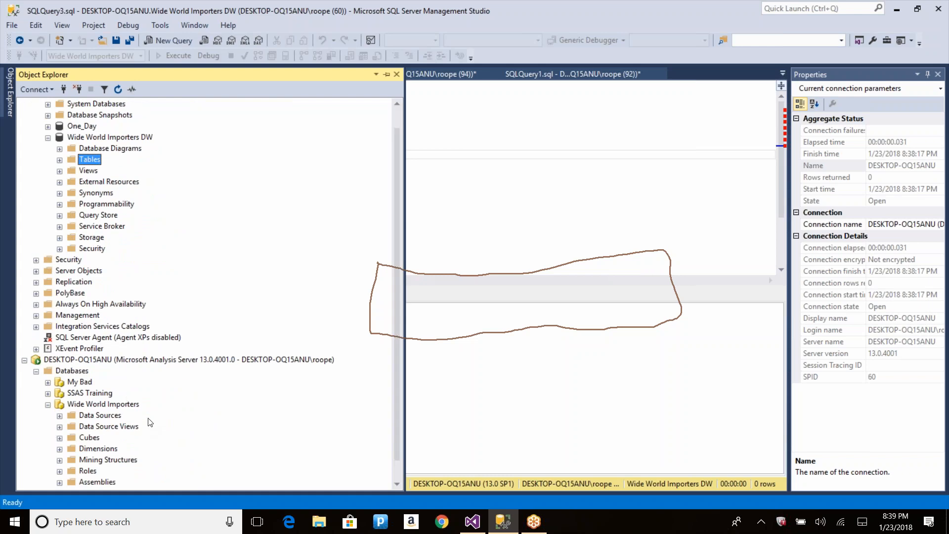
scroll(149, 422, down, 1)
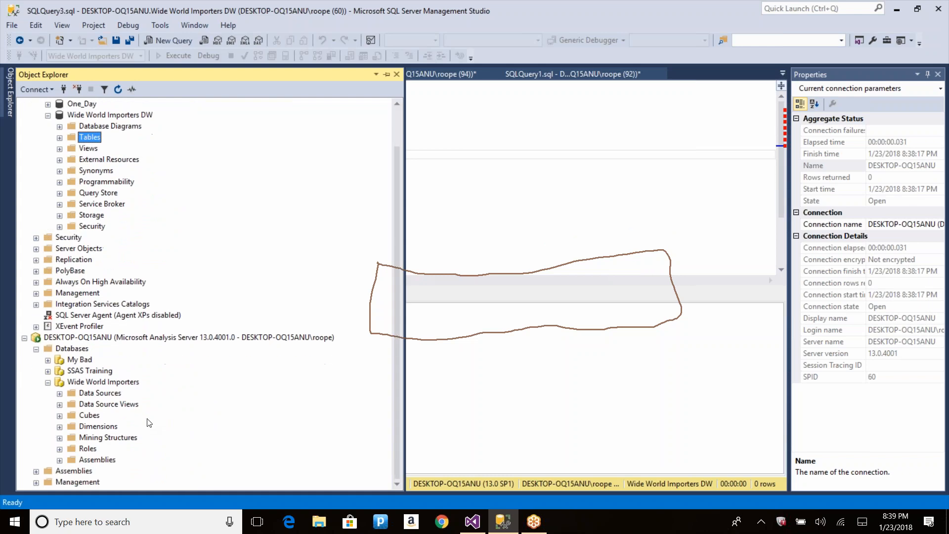
click(824, 340)
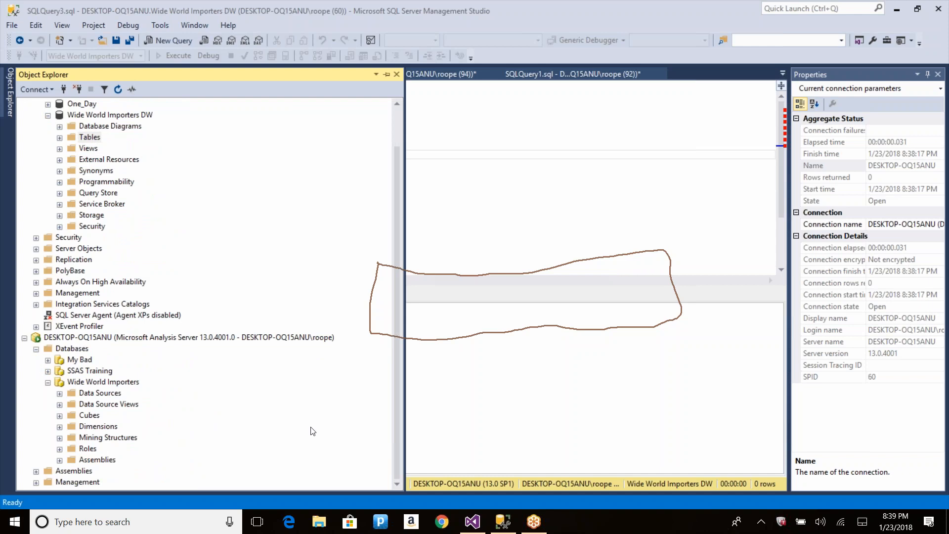
click(58, 415)
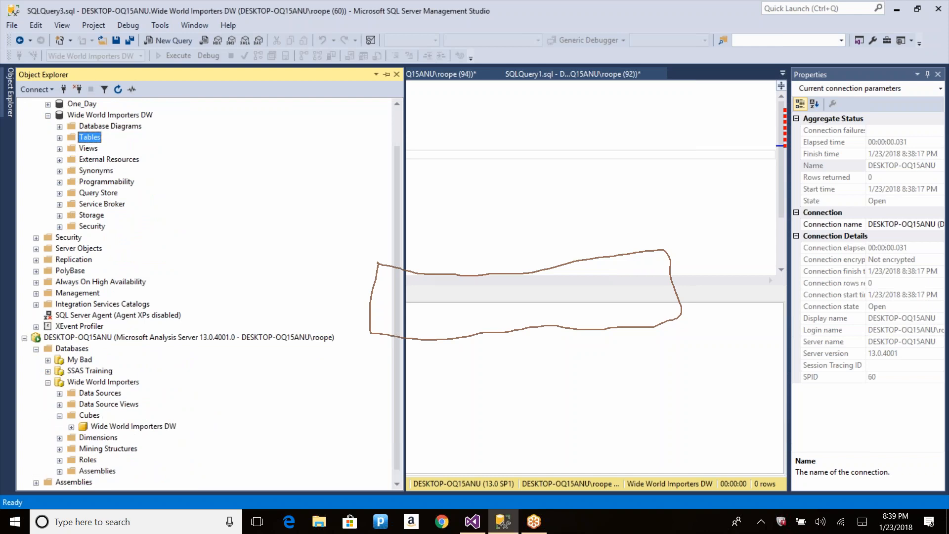
right_click(95, 426)
click(150, 408)
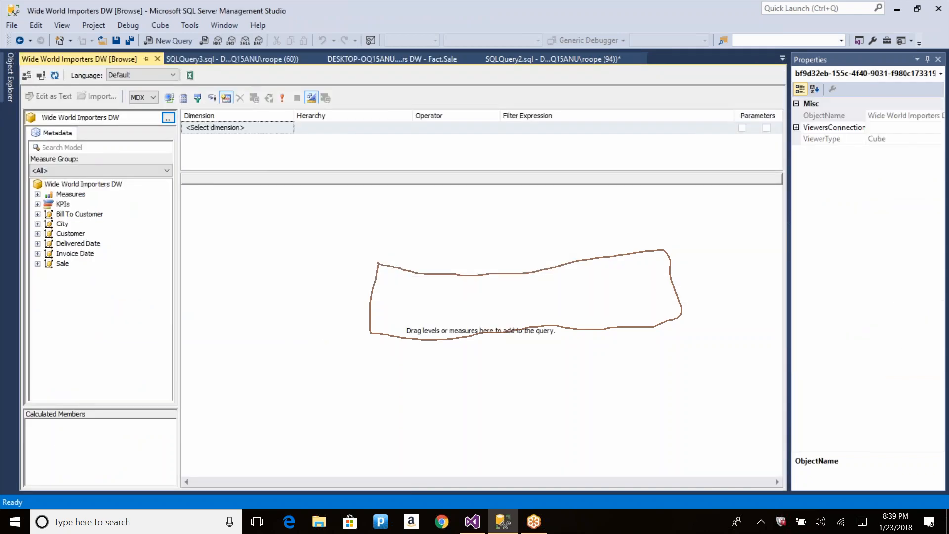
Expand the cube's measures and add the Dummy measure to the browser query
click(37, 195)
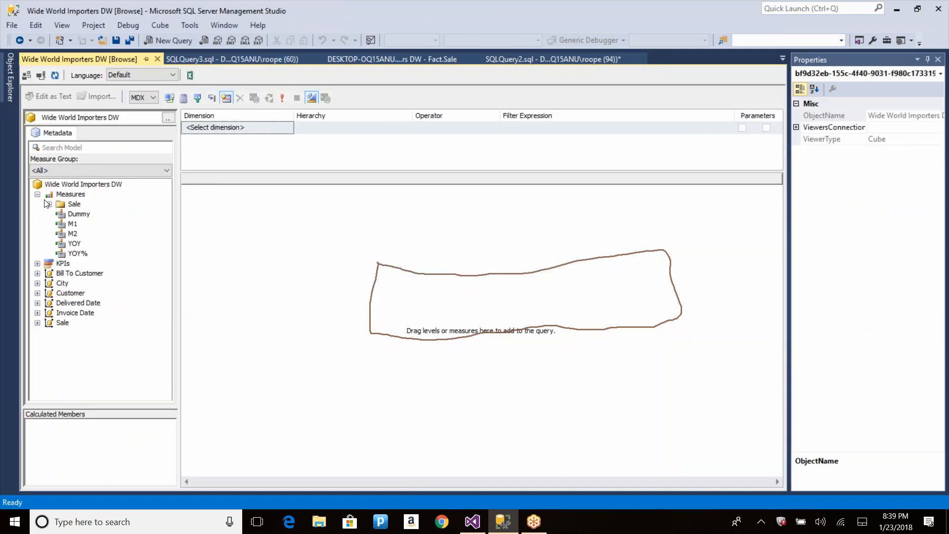
click(82, 215)
drag(82, 214, 463, 321)
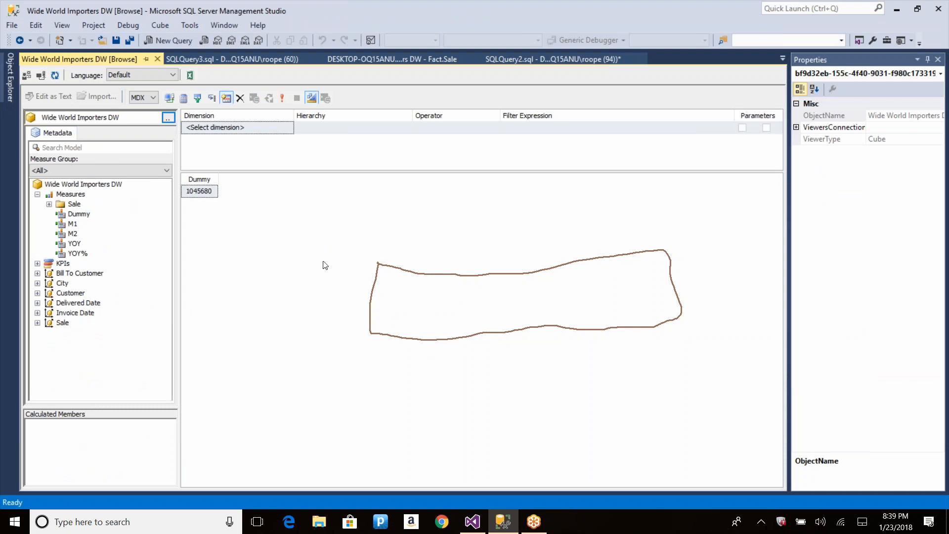
Expand the cube's City dimension, add its City attribute to the browser query alongside Dummy, and execute the query
click(257, 59)
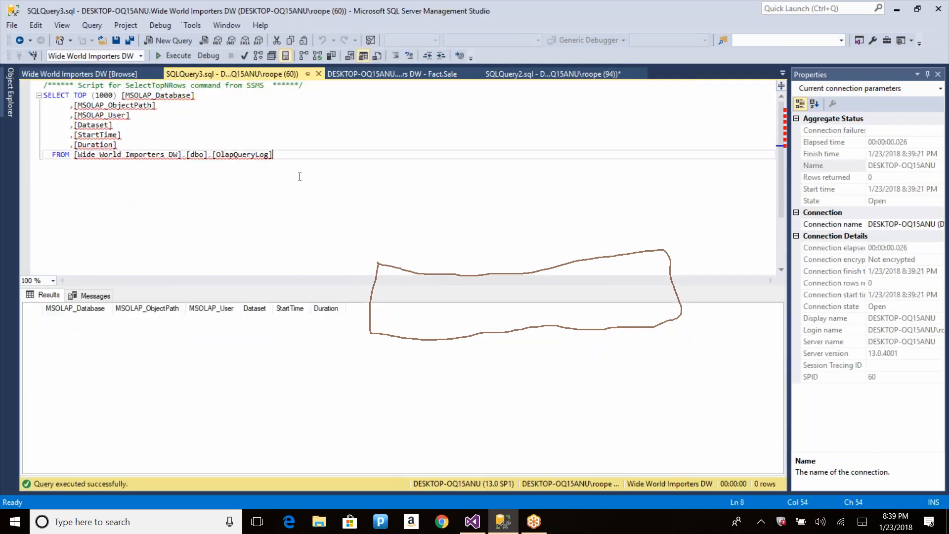
key(ctrl+Tab)
click(37, 282)
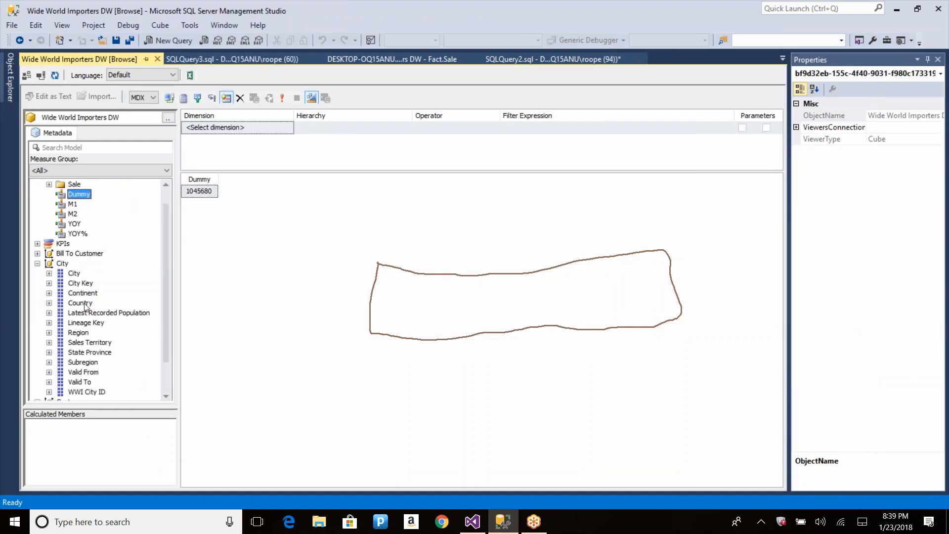
drag(74, 273, 187, 277)
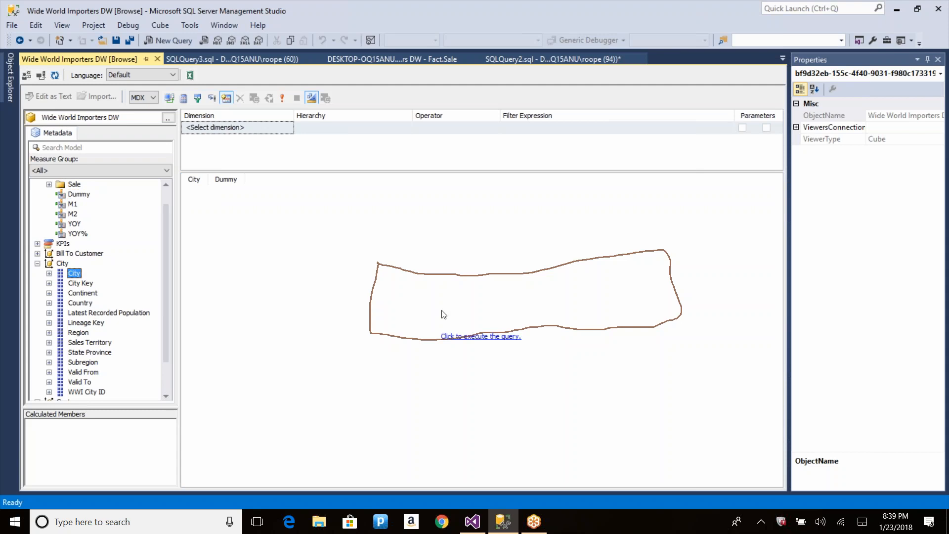
click(461, 336)
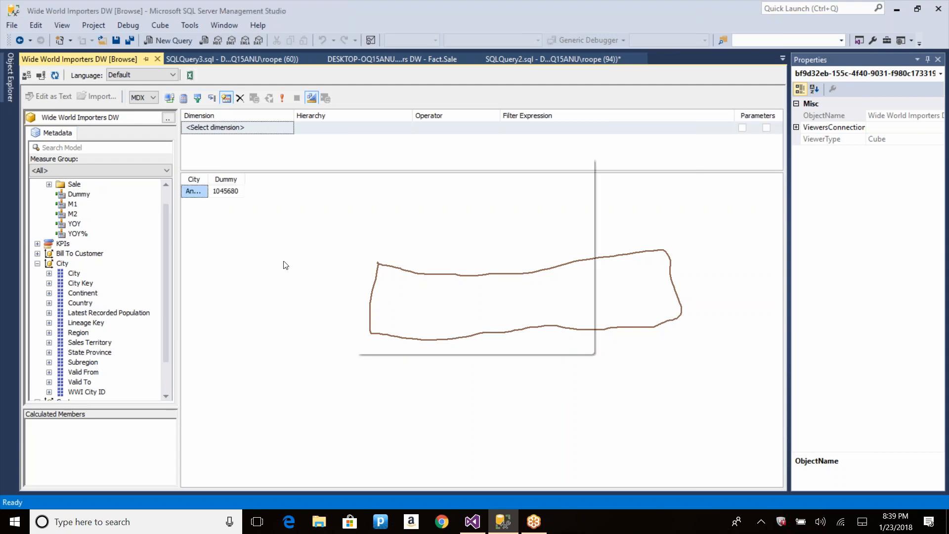
Rerun the select query on the dbo.OlapQueryLog table to read the logged cube queries
key(ctrl+Tab)
click(269, 148)
key(F5)
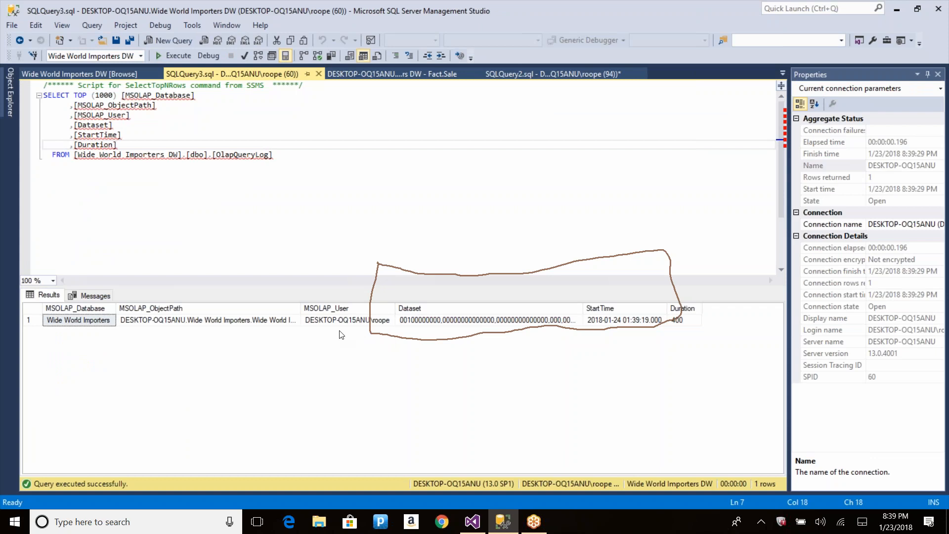
Add the City dimension's Country attribute to the cube browser query, execute it, and rerun the OlapQueryLog query
key(ctrl+Tab)
drag(80, 303, 194, 282)
click(505, 338)
key(ctrl+Tab)
key(F5)
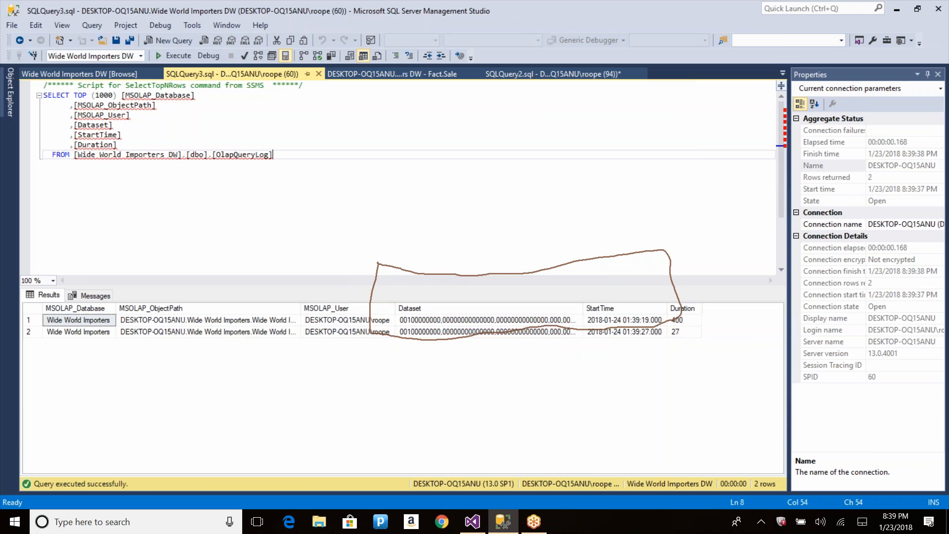
Examine the Duration, StartTime and Dataset values of the logged queries, widening the Dataset column to show its full strings
click(684, 320)
click(687, 335)
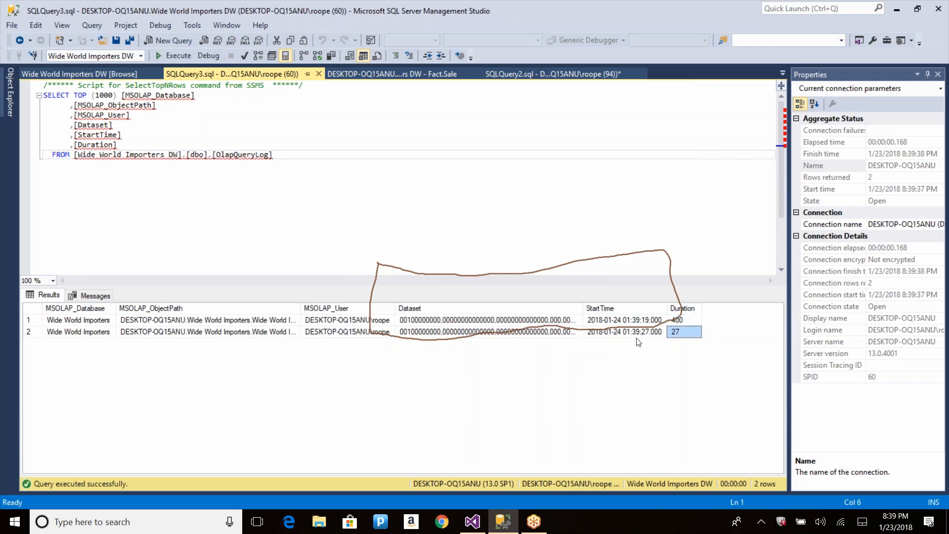
click(620, 321)
click(448, 320)
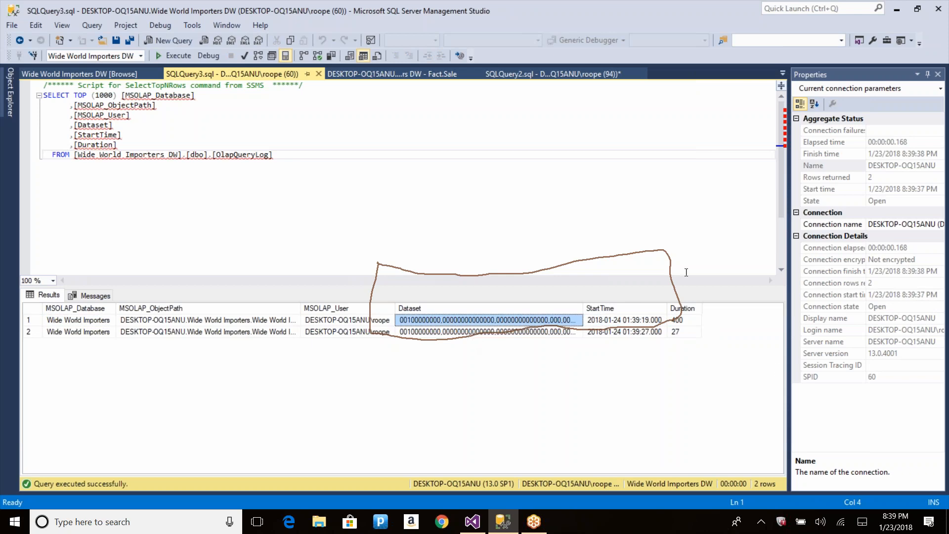
click(906, 381)
drag(584, 307, 727, 306)
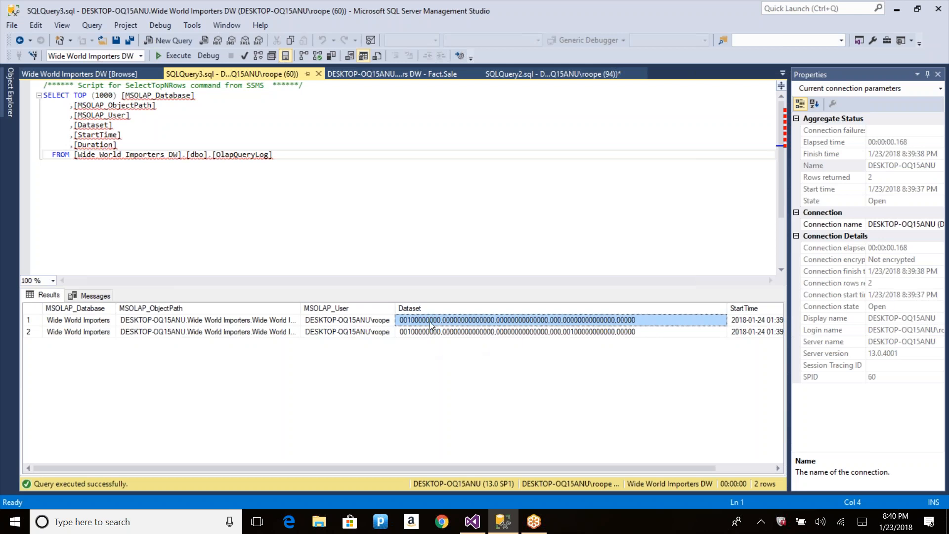
Add the Bill To Customer attribute from the Bill To Customer dimension to the cube browser query and execute it
mouse_move(504, 516)
click(387, 217)
click(94, 74)
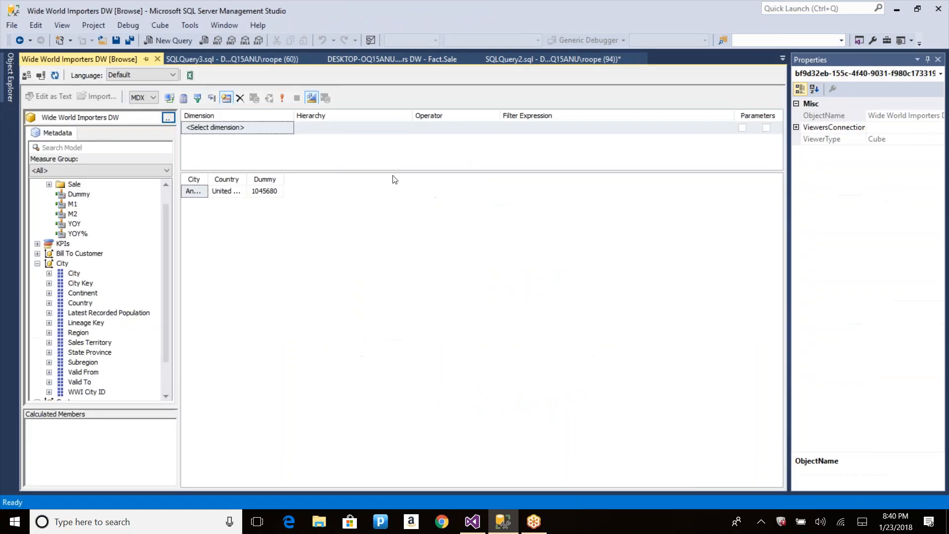
click(37, 264)
click(38, 274)
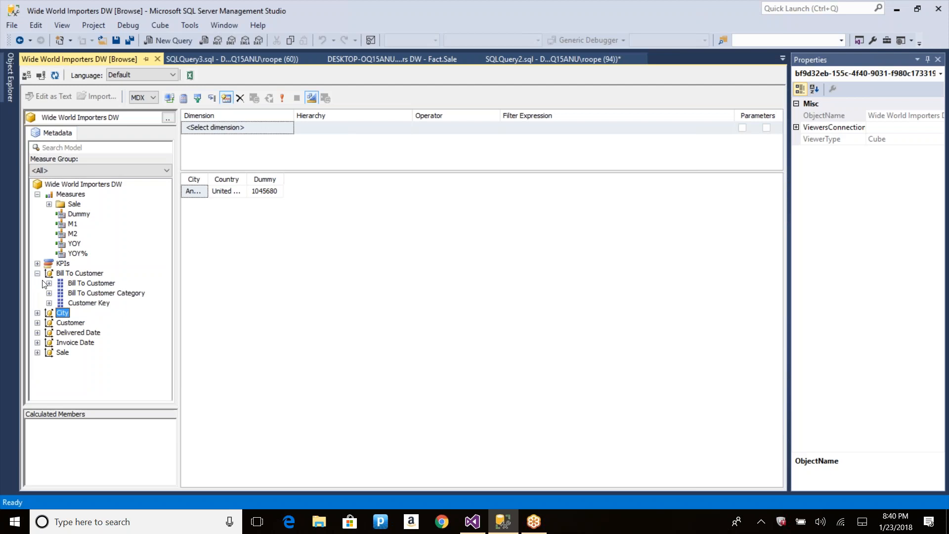
drag(94, 283, 244, 247)
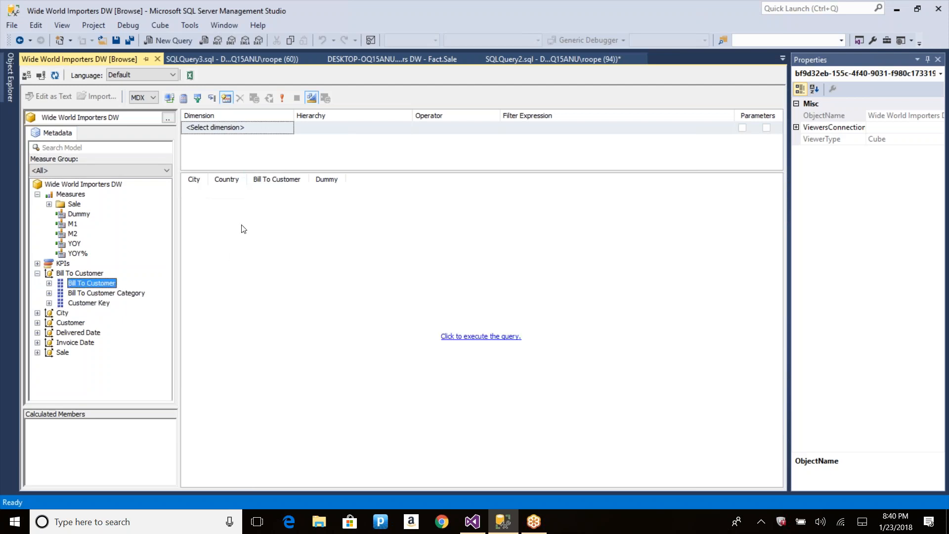
click(454, 336)
Rerun the OlapQueryLog query, widen the Dataset column, and compare the third row's Dataset string with the attributes in the cube browser
key(ctrl+Tab)
key(F5)
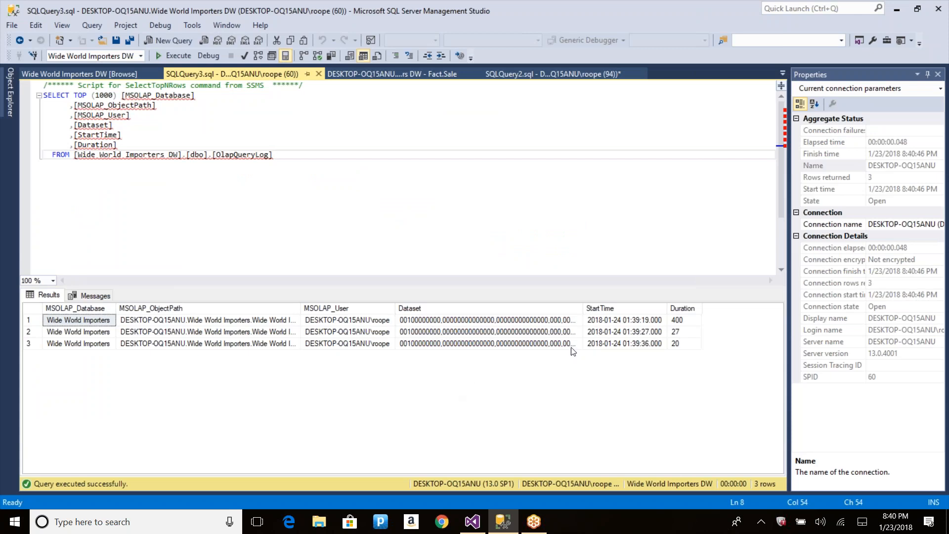
drag(584, 308, 705, 306)
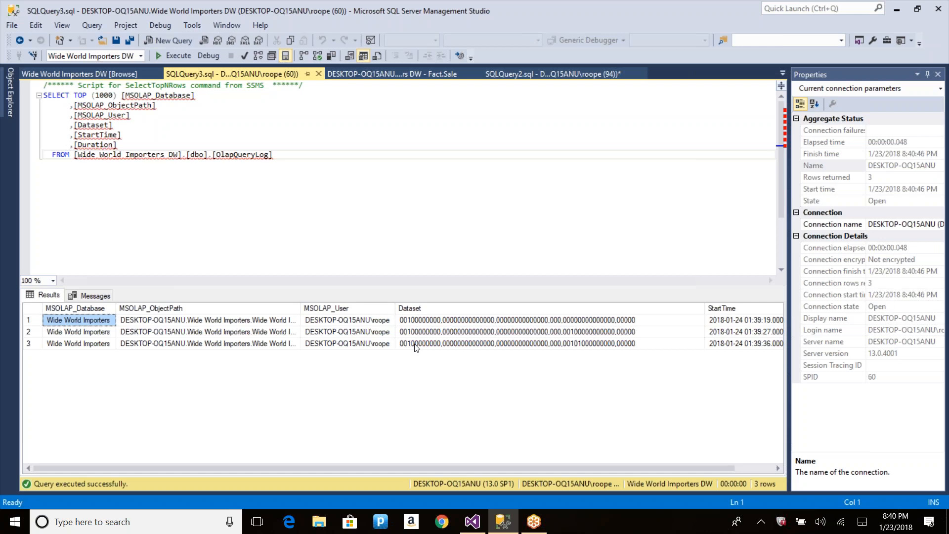
click(639, 344)
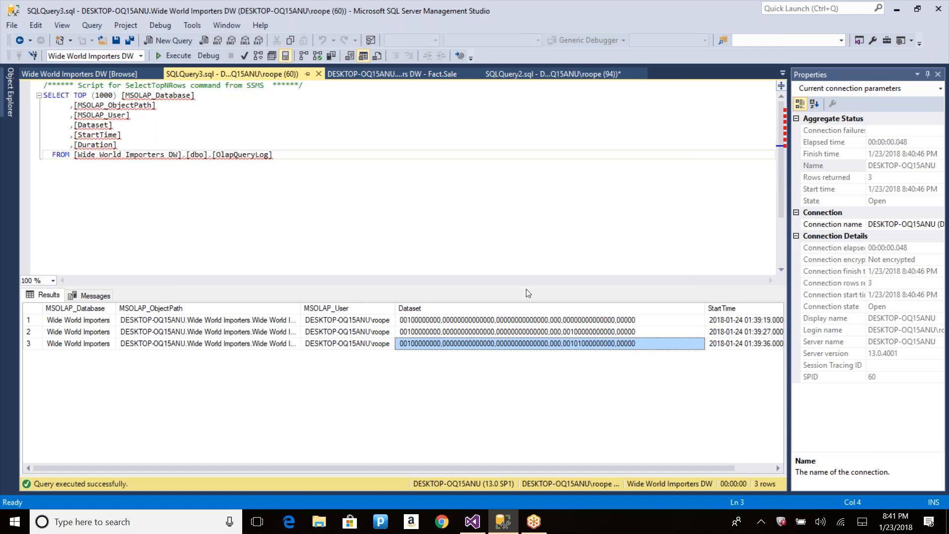
click(79, 74)
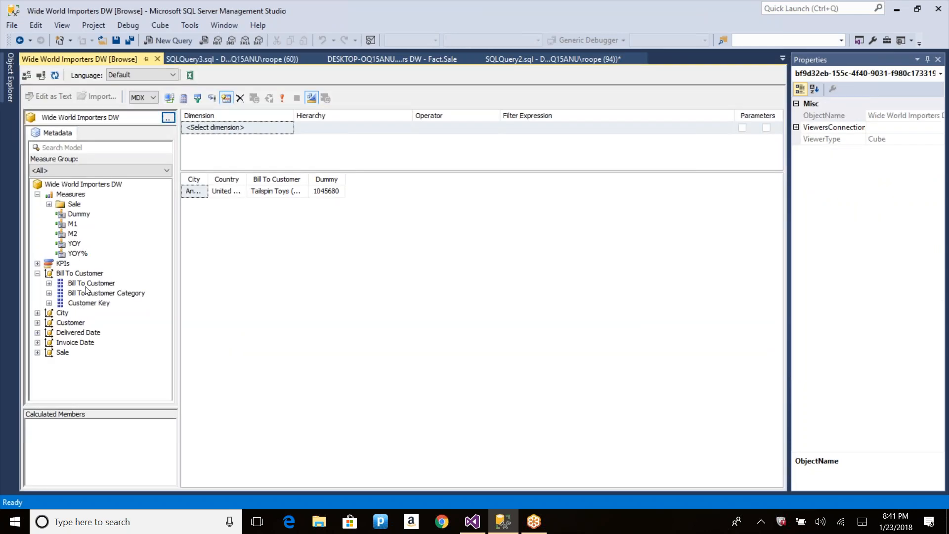
click(232, 59)
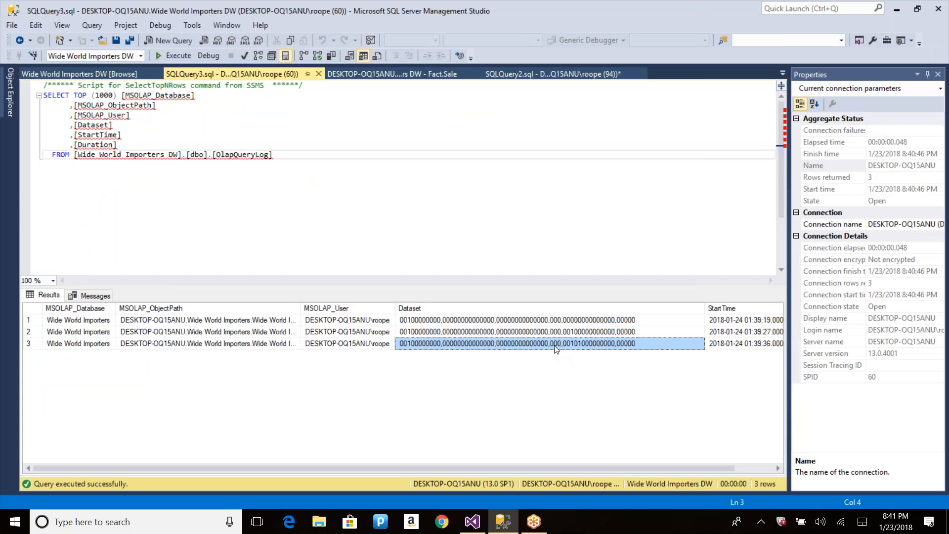
Add the City dimension's Region attribute to the cube browser query and execute it
click(79, 74)
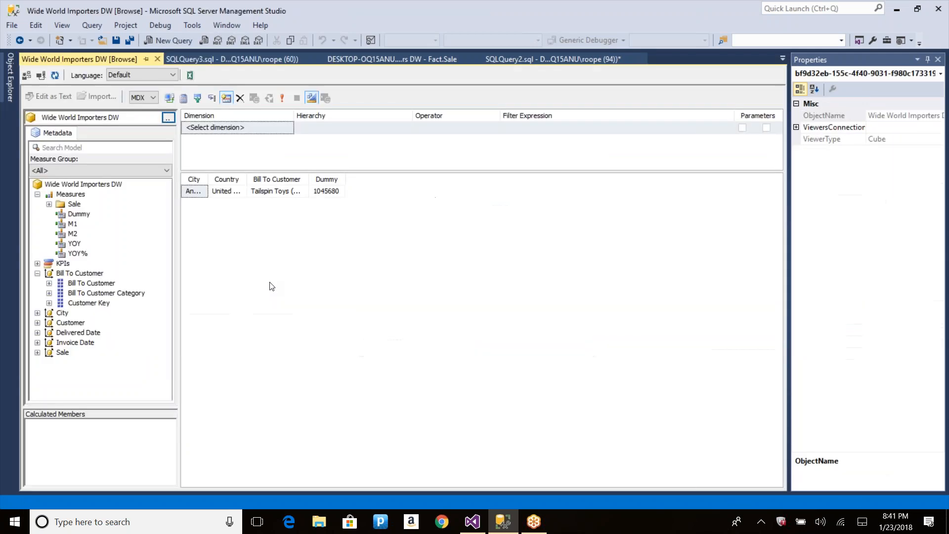
click(71, 323)
click(37, 313)
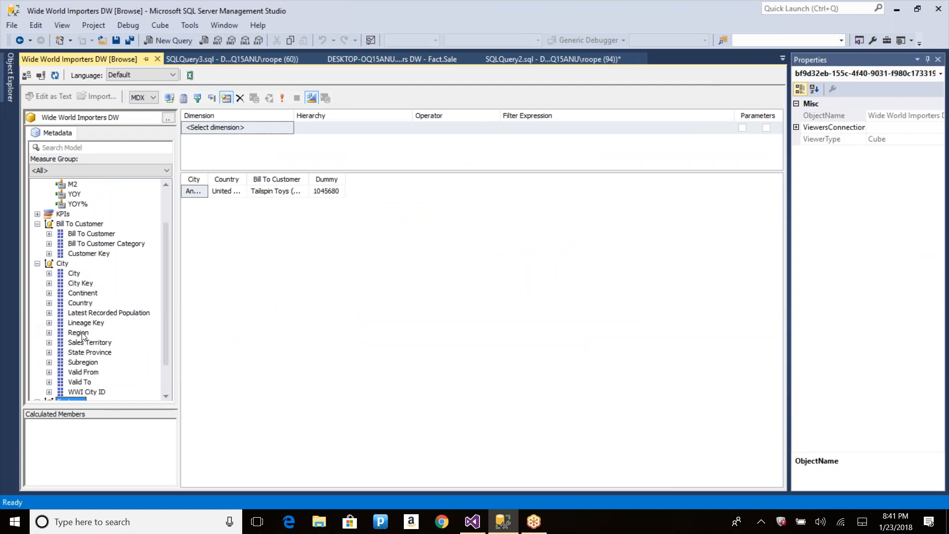
drag(79, 332, 316, 186)
click(481, 337)
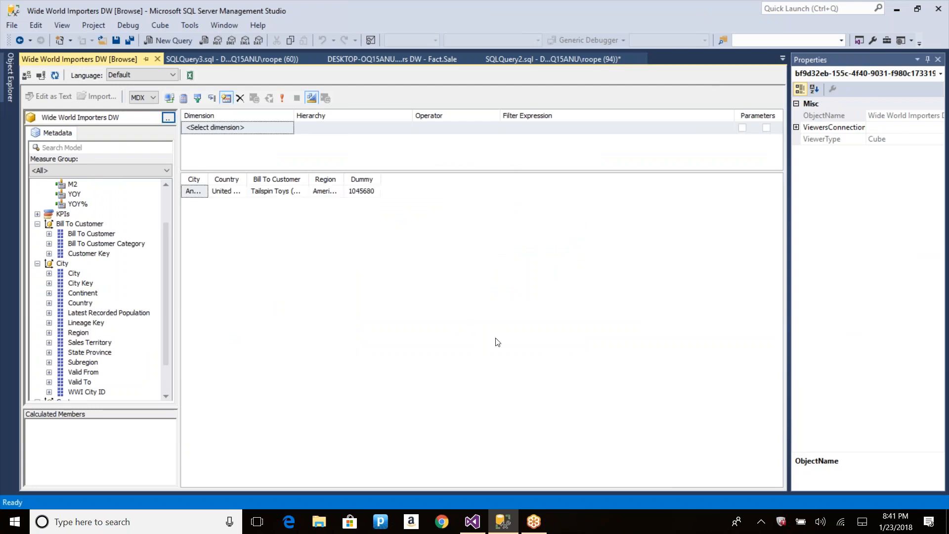
Rerun the OlapQueryLog query and widen the Dataset column to read the full strings of the newest entries
click(232, 59)
click(297, 186)
key(F5)
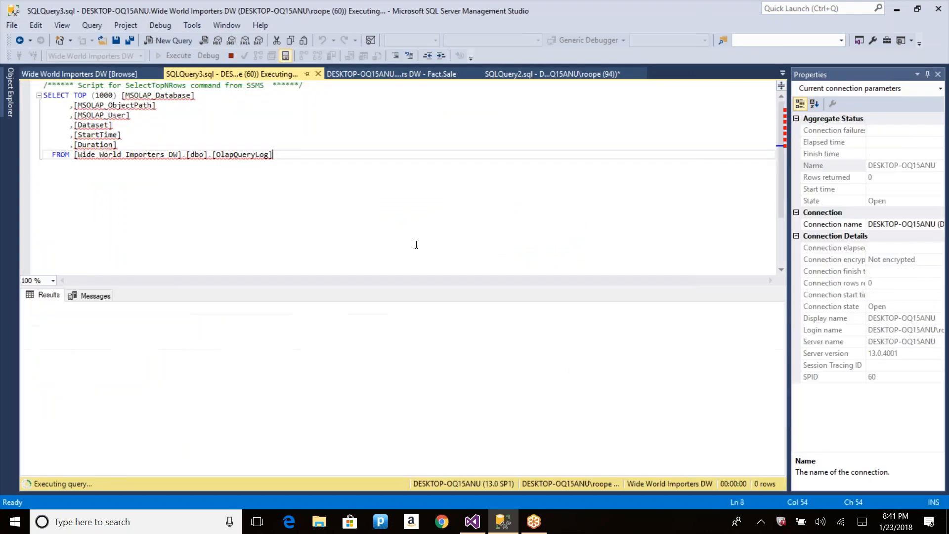
drag(583, 308, 697, 307)
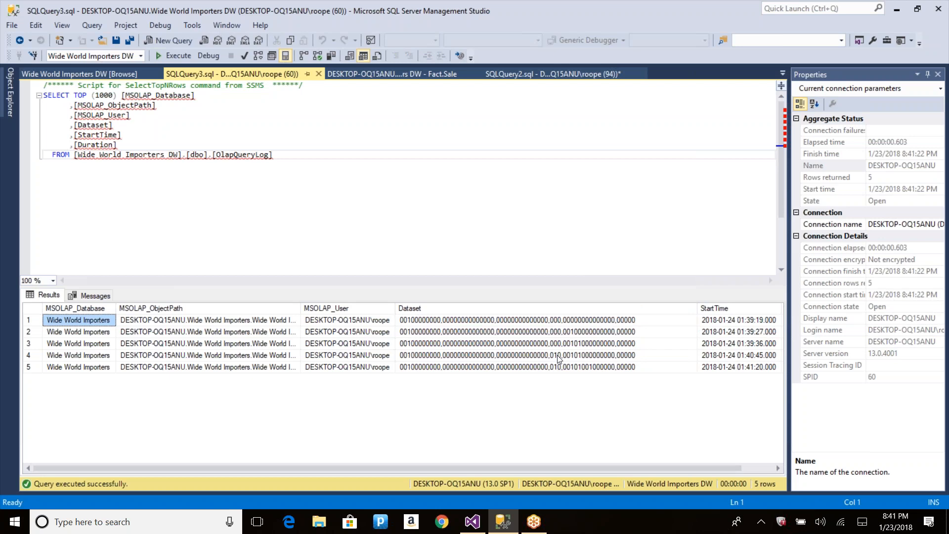
Add the Bill To Customer Category attribute to the cube browser query and execute it
click(102, 74)
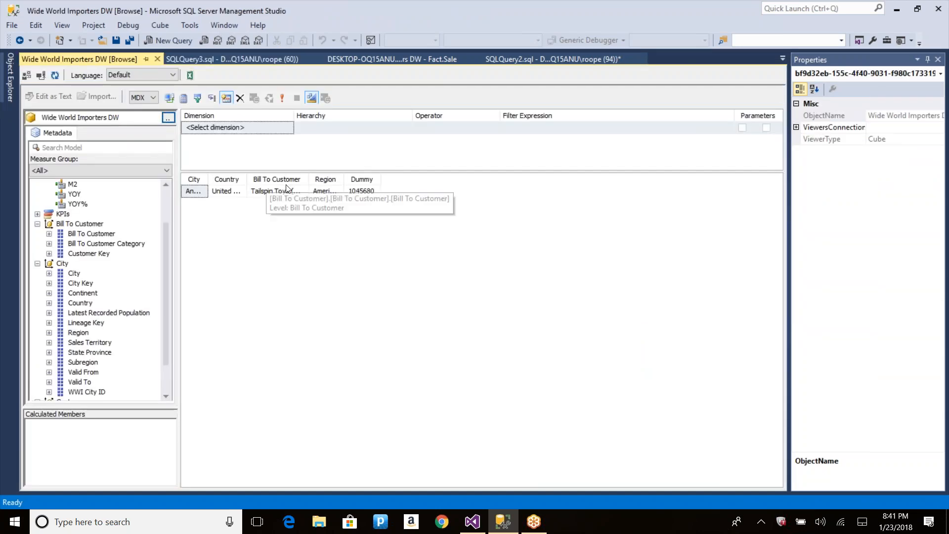
click(100, 234)
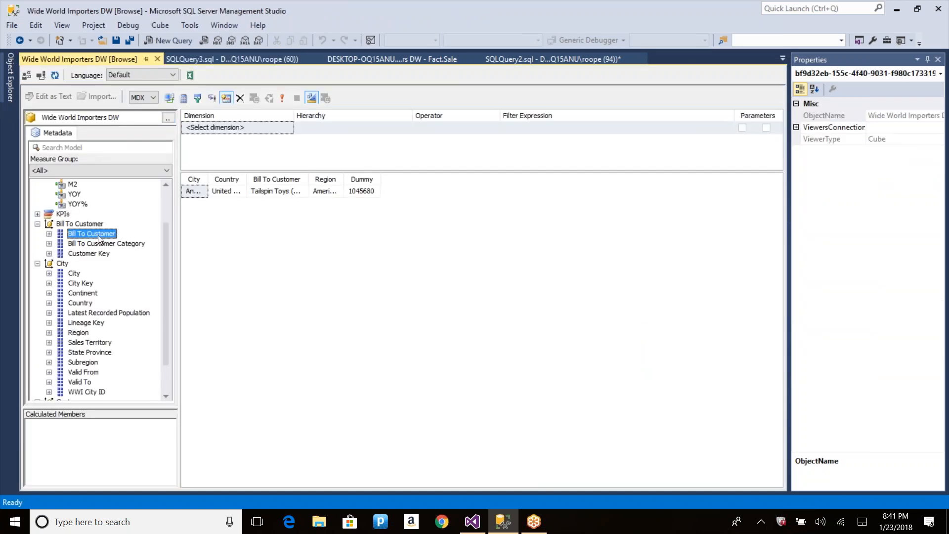
drag(102, 244, 392, 278)
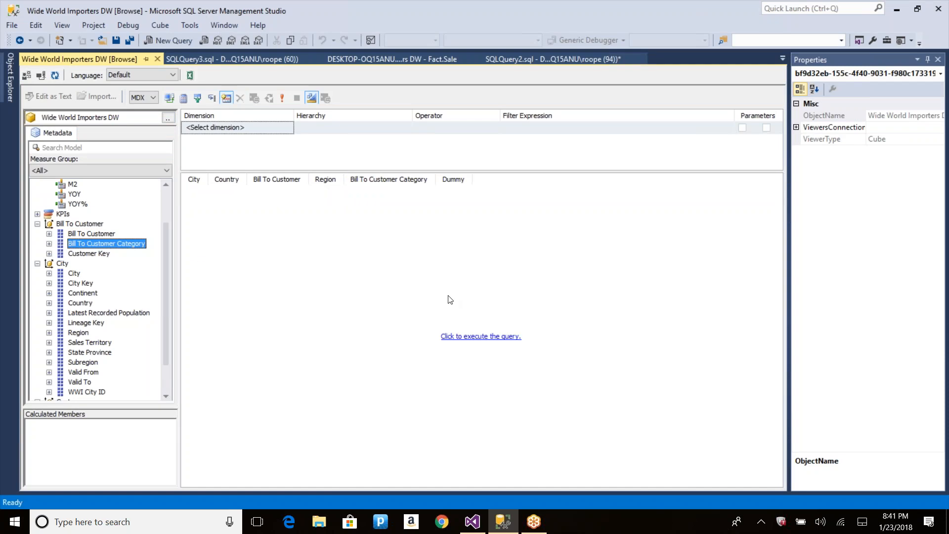
Refresh the OlapQueryLog results and expand the Dataset column to inspect the entry for the Bill To Customer Category query
key(ctrl+Tab)
click(432, 159)
key(F5)
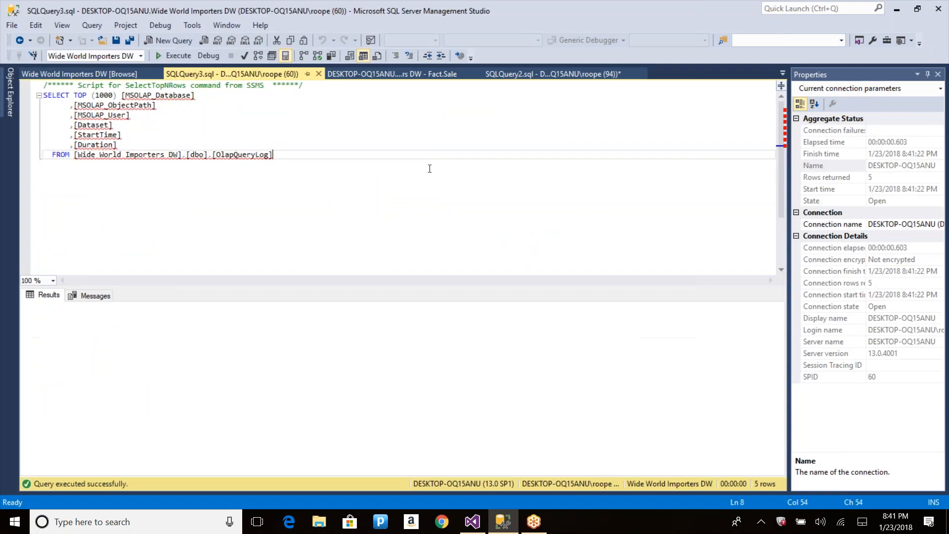
double_click(581, 309)
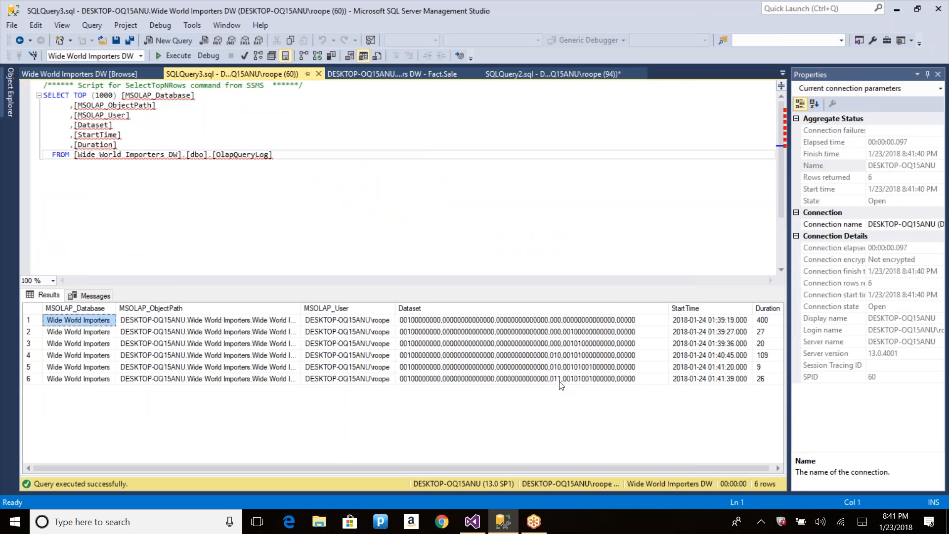
Remove the City attribute from the cube browser query, execute it, and rerun the OlapQueryLog query
key(ctrl+Tab)
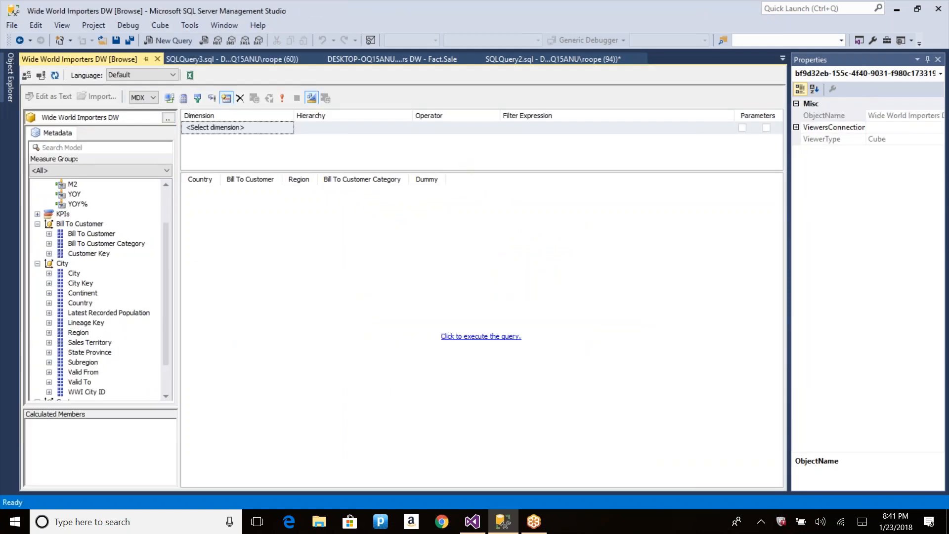
click(471, 339)
key(ctrl+Tab)
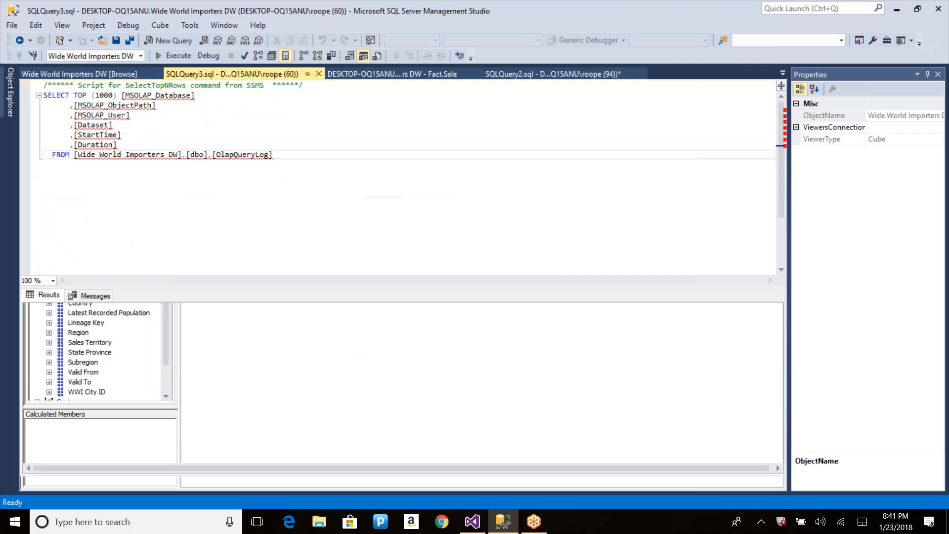
key(F5)
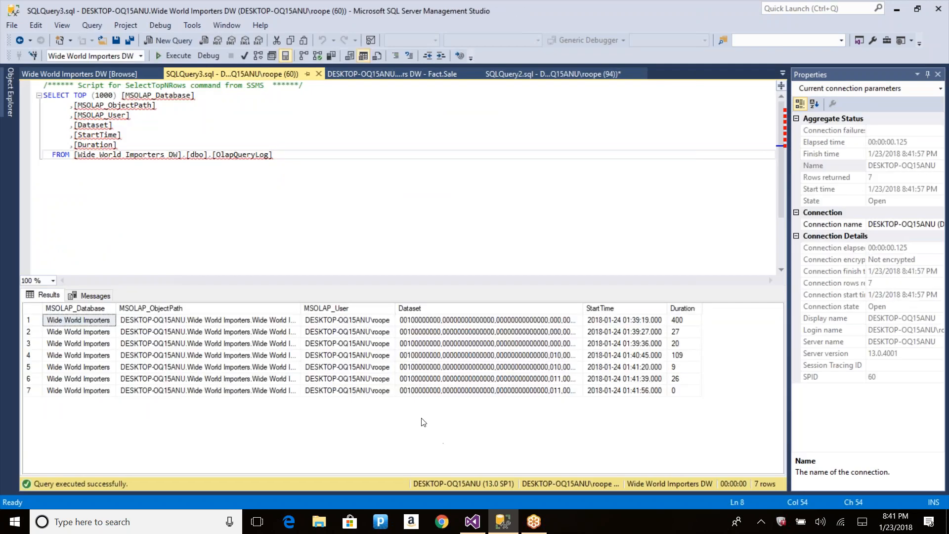
Widen the Dataset column and compare the strings of rows 6 and 7 with the attributes used in the cube browser
drag(582, 308, 688, 312)
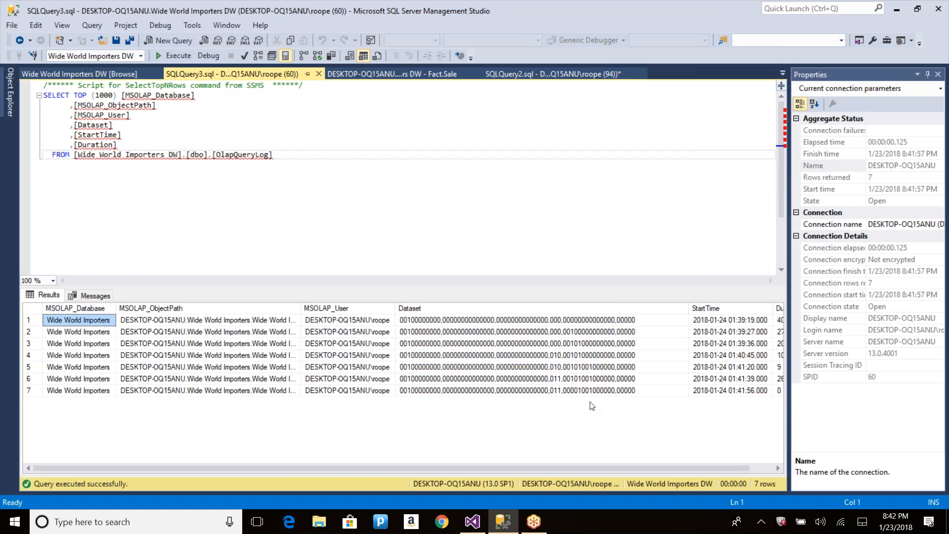
click(573, 377)
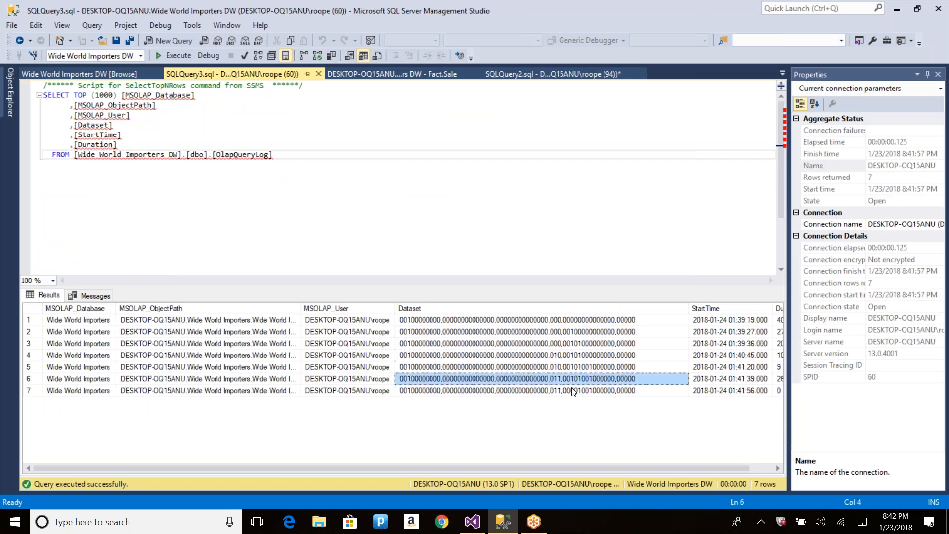
click(79, 74)
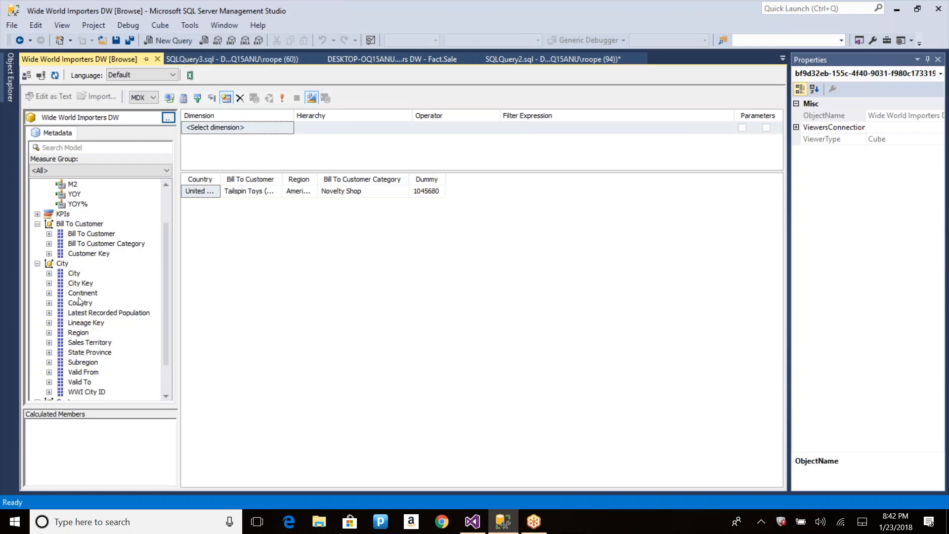
key(ctrl+Tab)
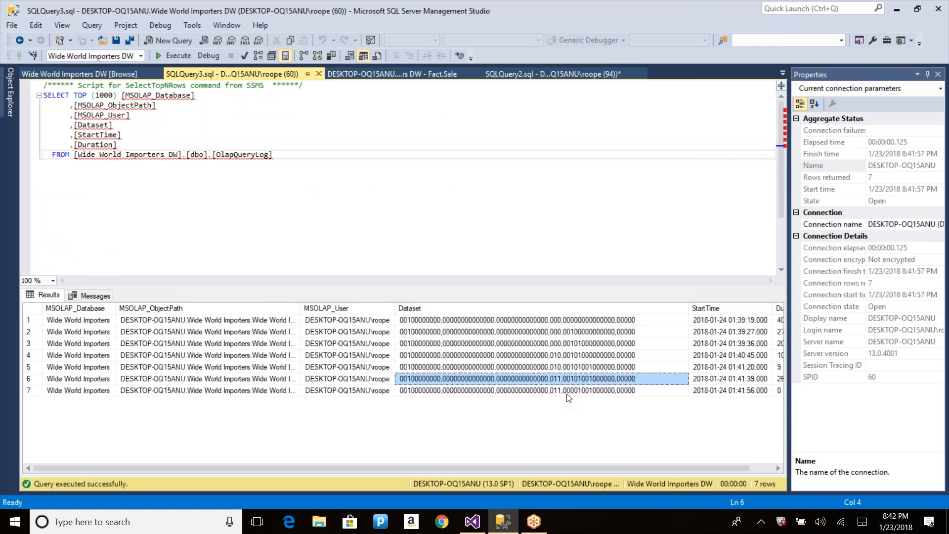
click(380, 323)
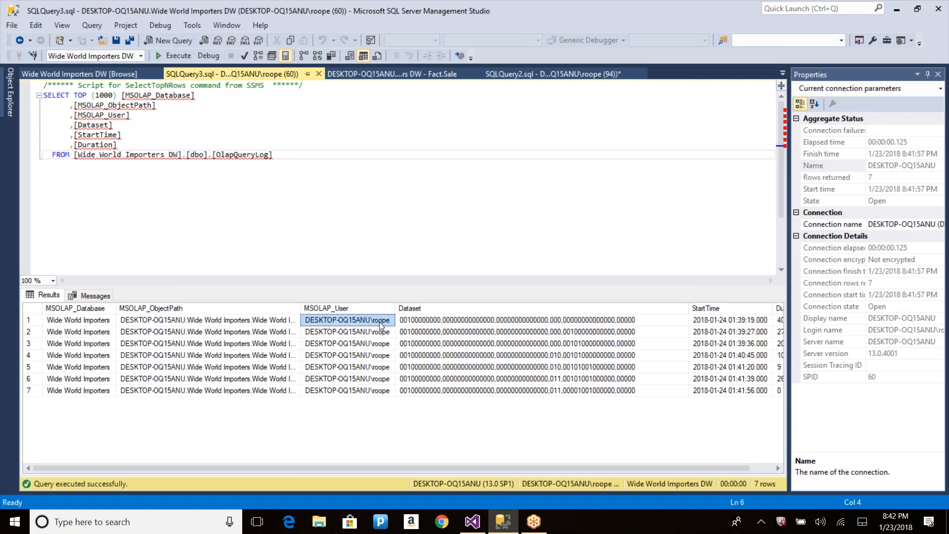
Add the Sales Territory attribute of the City dimension to the cube browser query and execute it
click(220, 325)
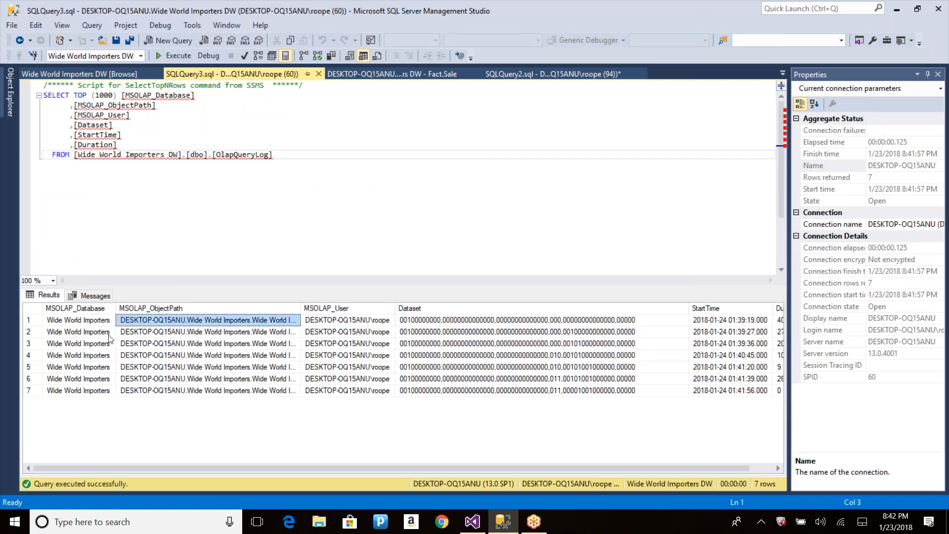
click(98, 331)
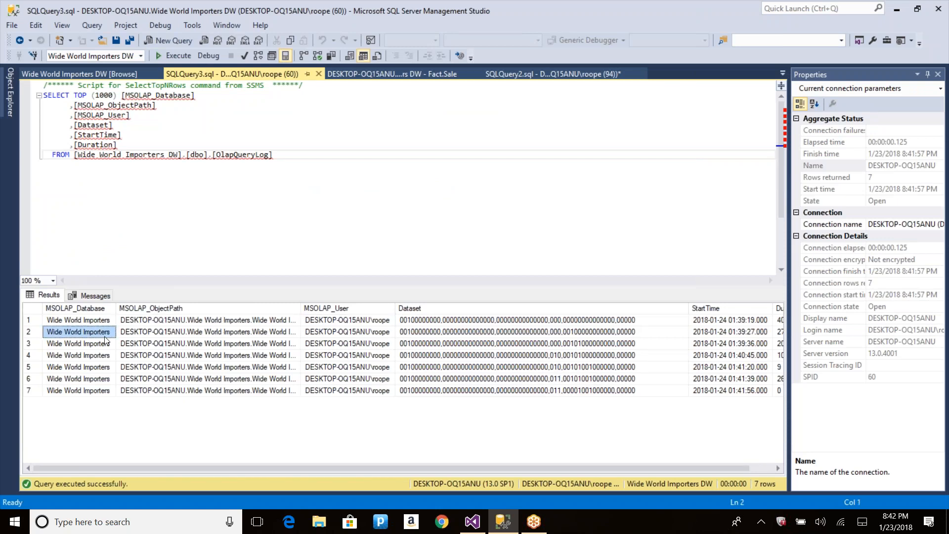
key(ctrl+Tab)
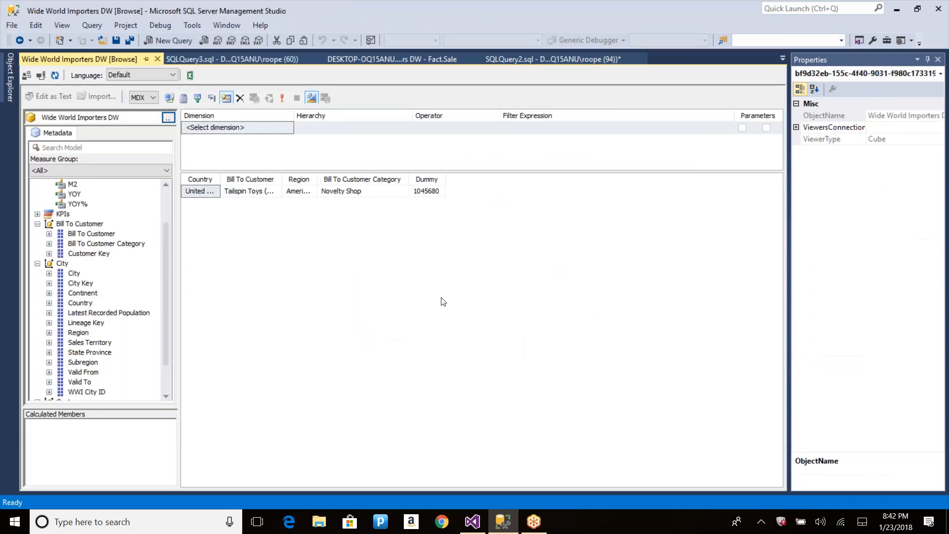
drag(87, 344, 297, 312)
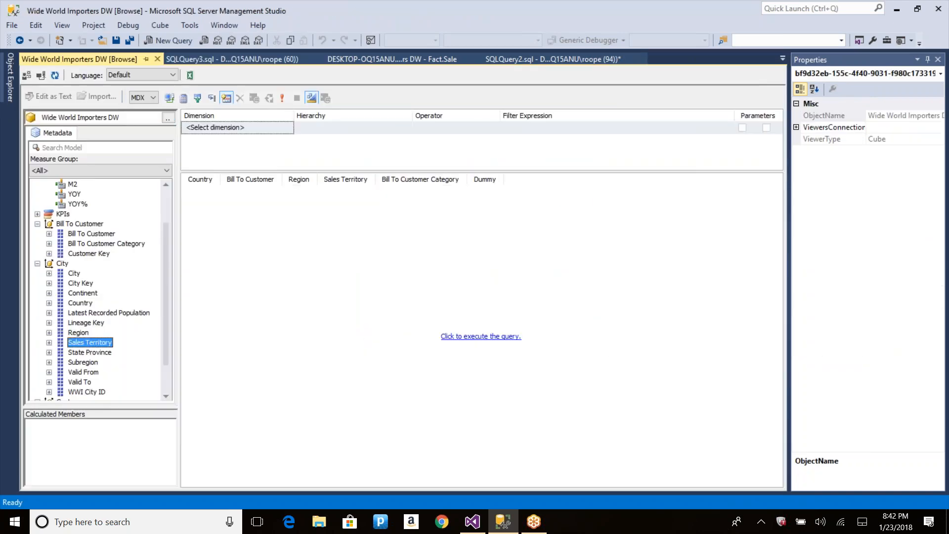
click(500, 339)
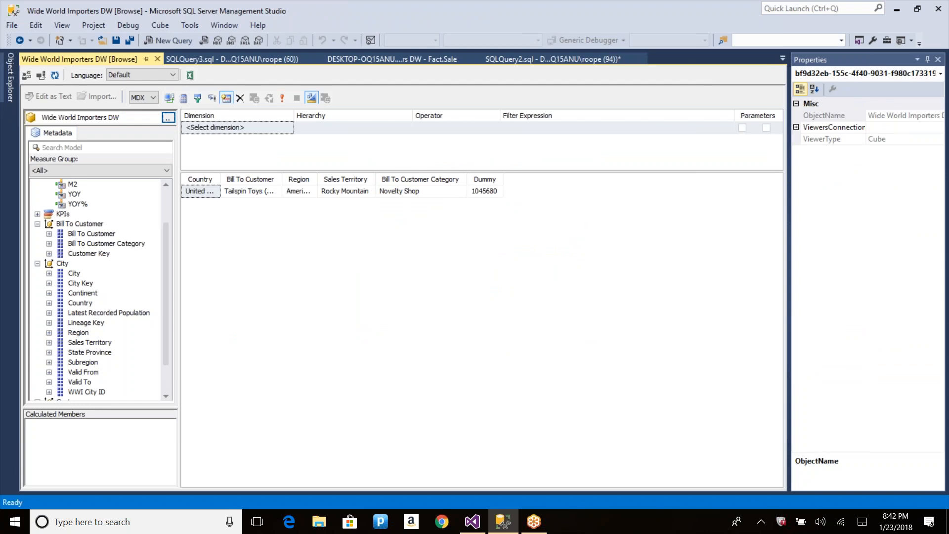
Rerun the OlapQueryLog query and examine the Duration values of all logged queries
key(ctrl+Tab)
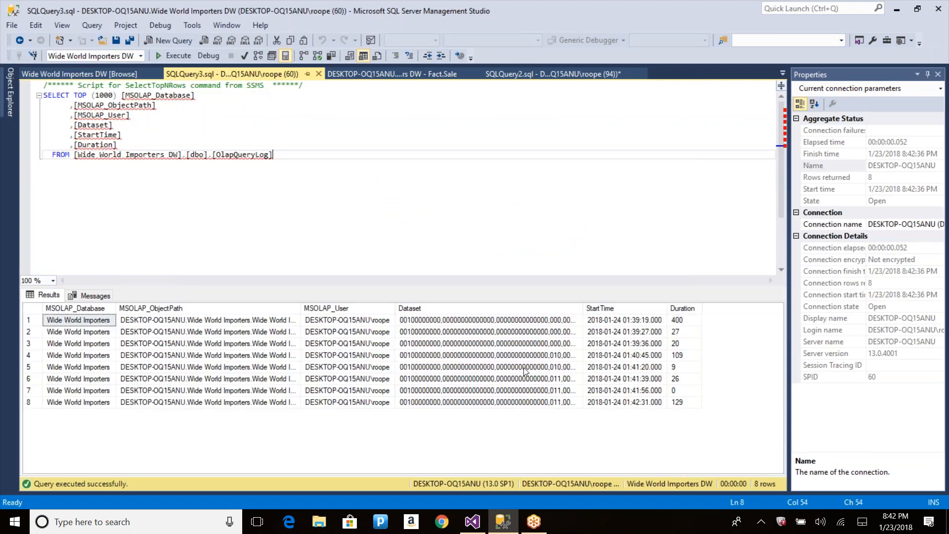
drag(684, 402, 683, 319)
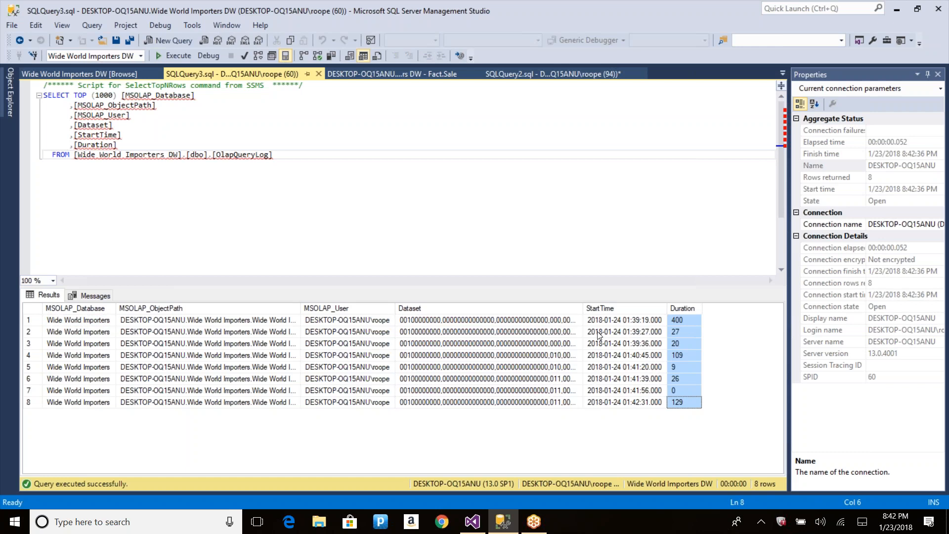
Switch to Visual Studio and start the Usage-Based Optimization Wizard for the Sale aggregation design, advancing to the query criteria
key(alt+Tab)
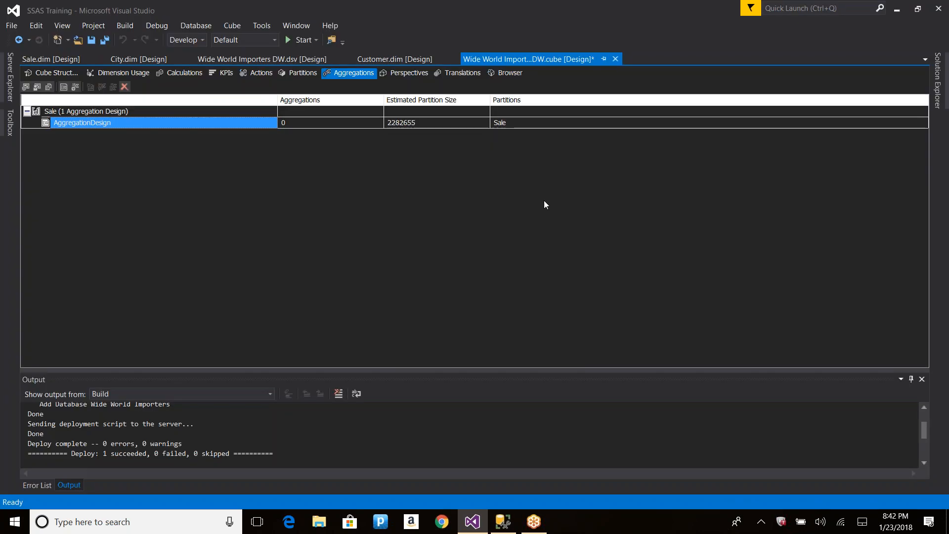
click(37, 86)
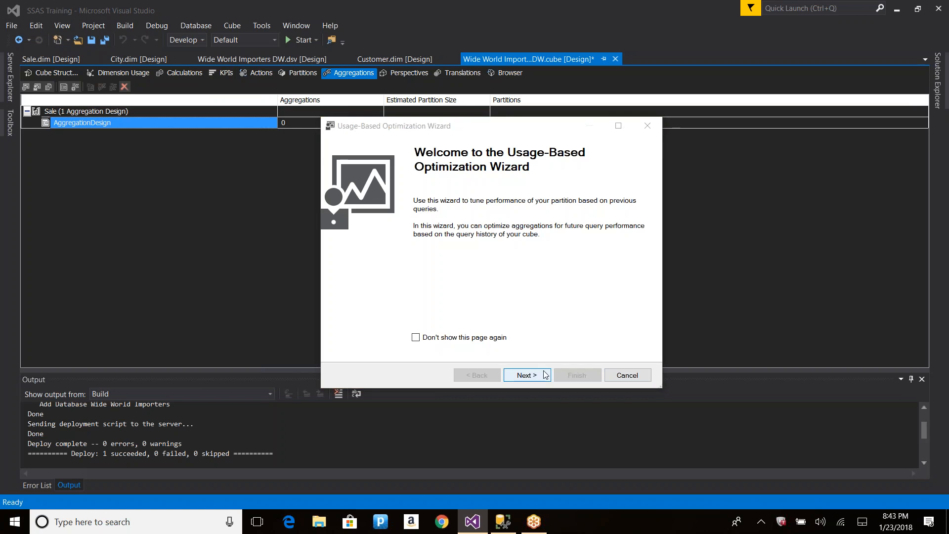
click(545, 374)
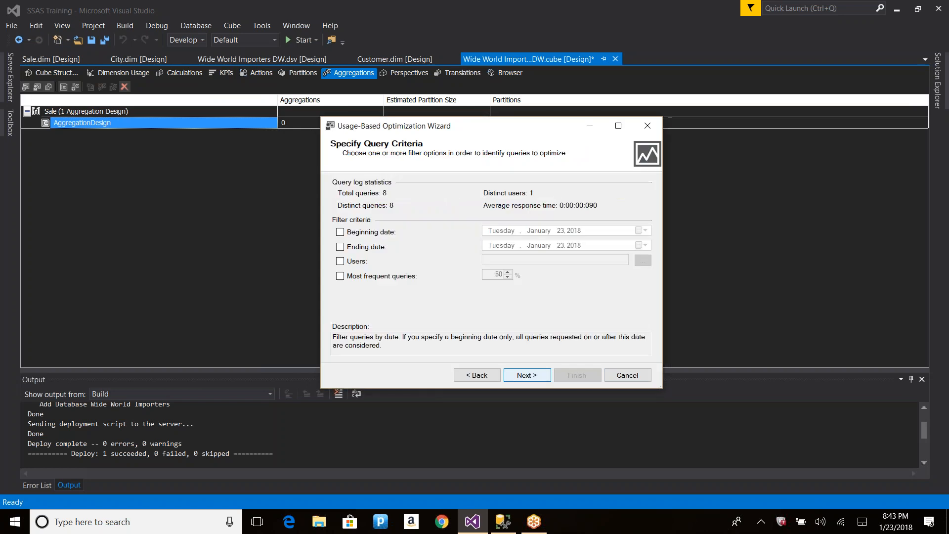
Enable the Beginning date, Ending date, Users and Most frequent queries filter criteria
click(356, 232)
click(355, 246)
click(354, 261)
click(353, 275)
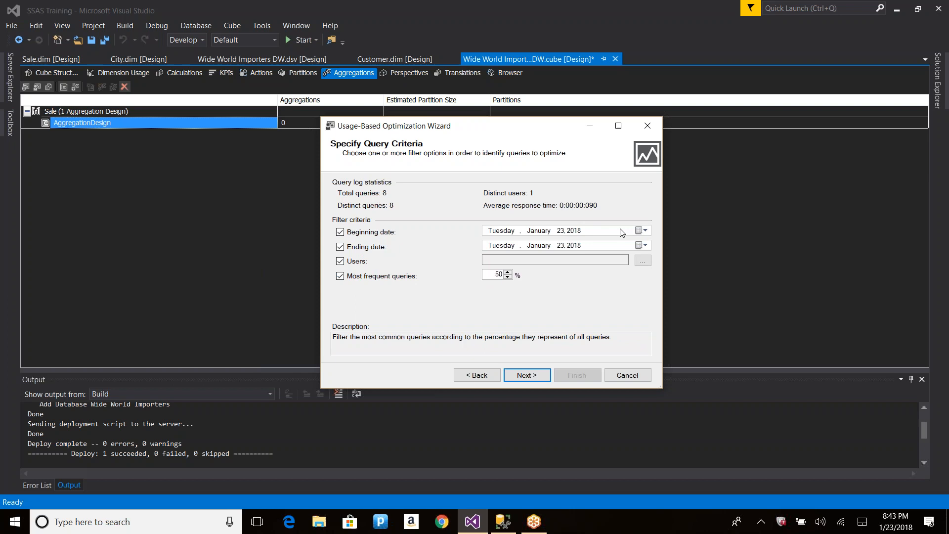
Disable the Beginning date, Ending date and Most frequent queries filters, leaving only the Users filter enabled
click(581, 232)
click(562, 231)
click(340, 232)
click(358, 248)
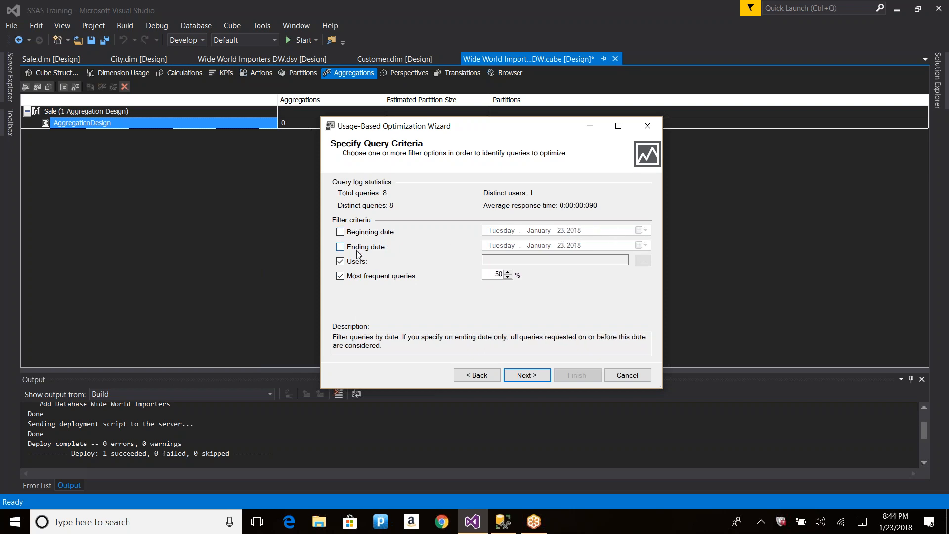
click(361, 275)
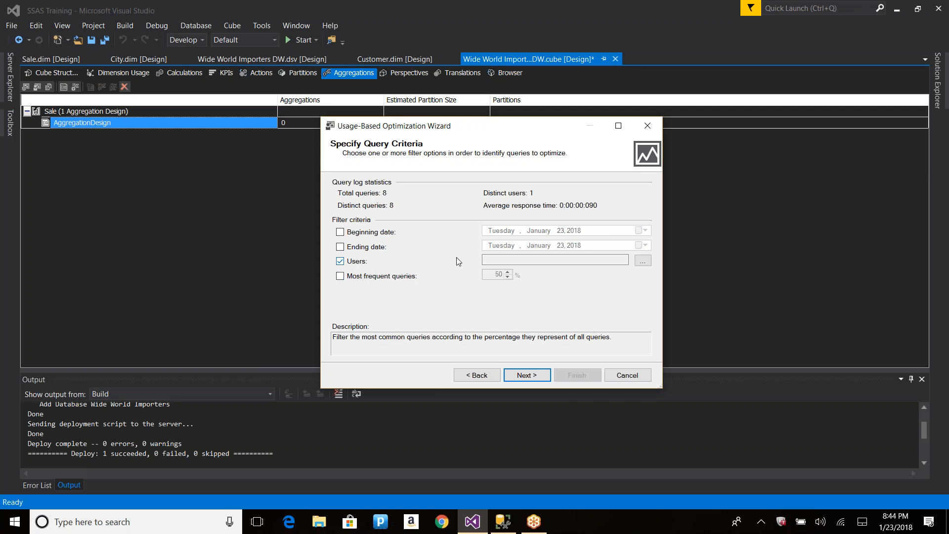
Choose the logged desktop user for the Users filter and enable the Most frequent queries filter again
click(642, 260)
click(432, 193)
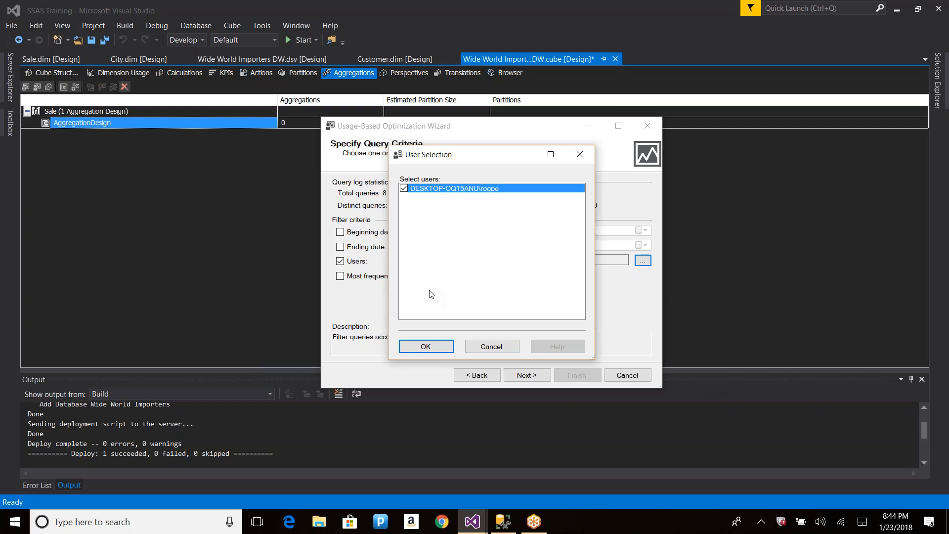
click(425, 346)
click(354, 278)
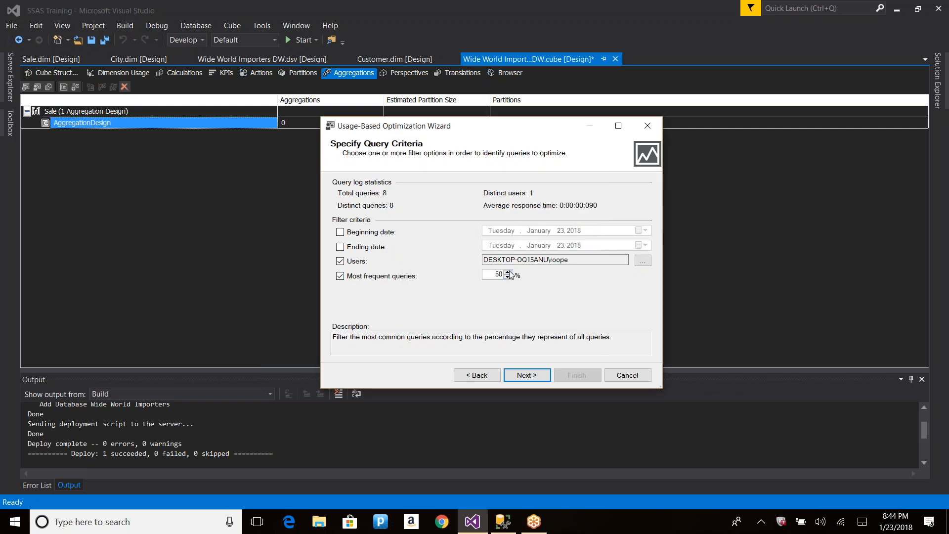
Accept the query criteria, keep all listed queries for optimization, and count the cube objects automatically
click(527, 375)
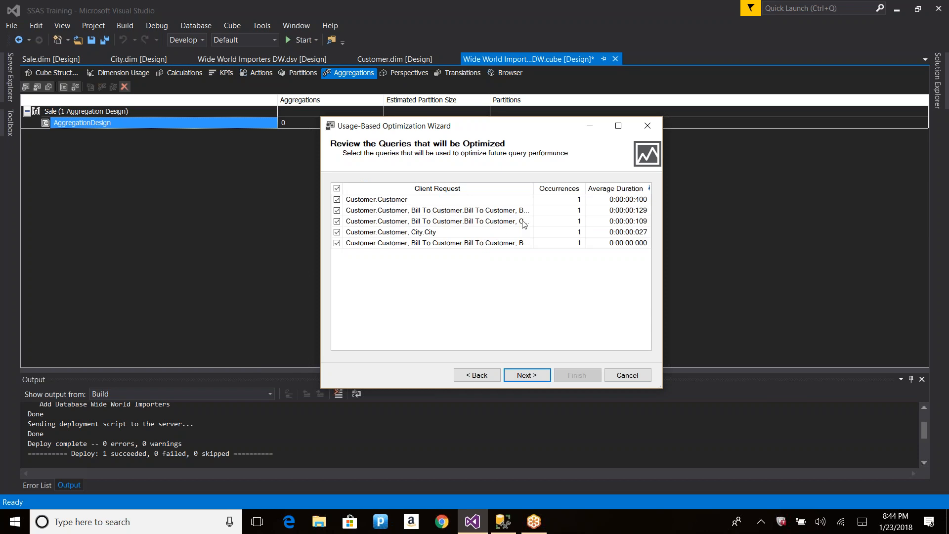
drag(534, 189, 476, 213)
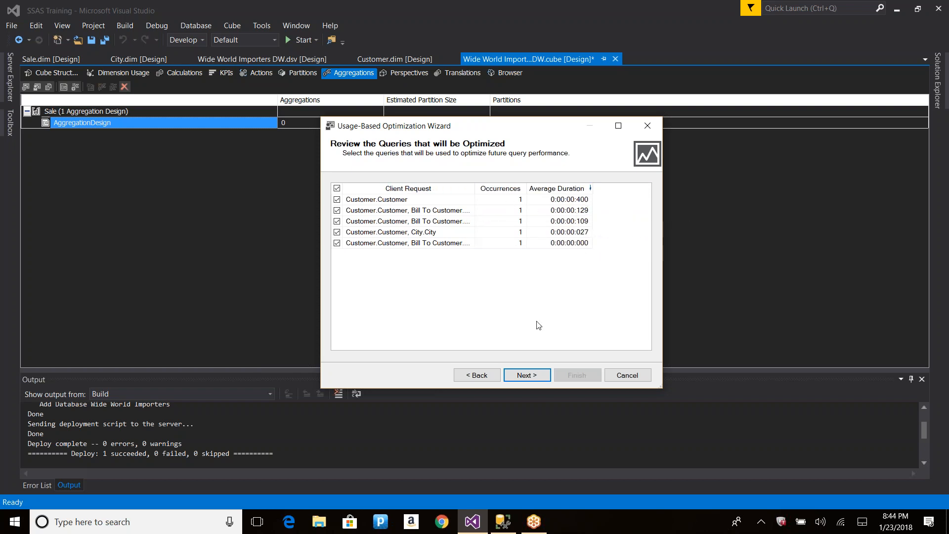
click(525, 371)
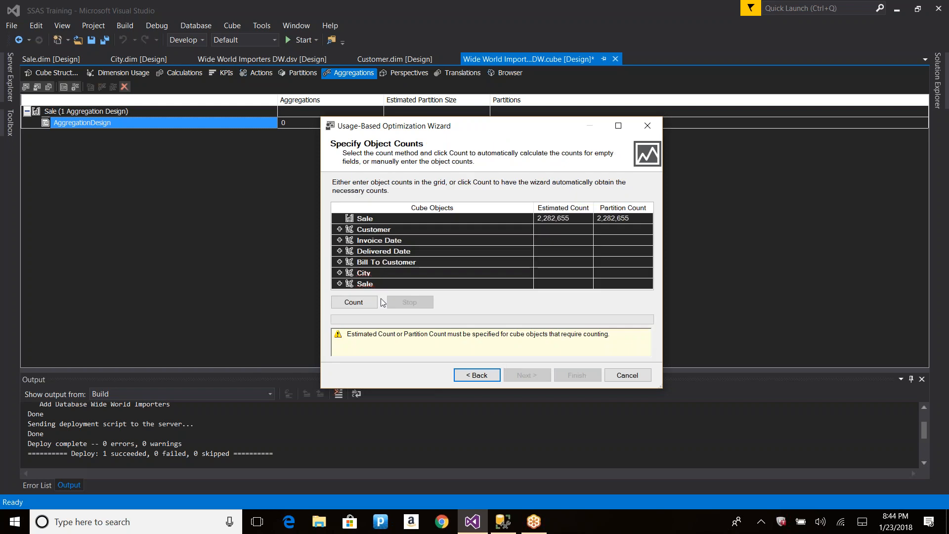
click(362, 304)
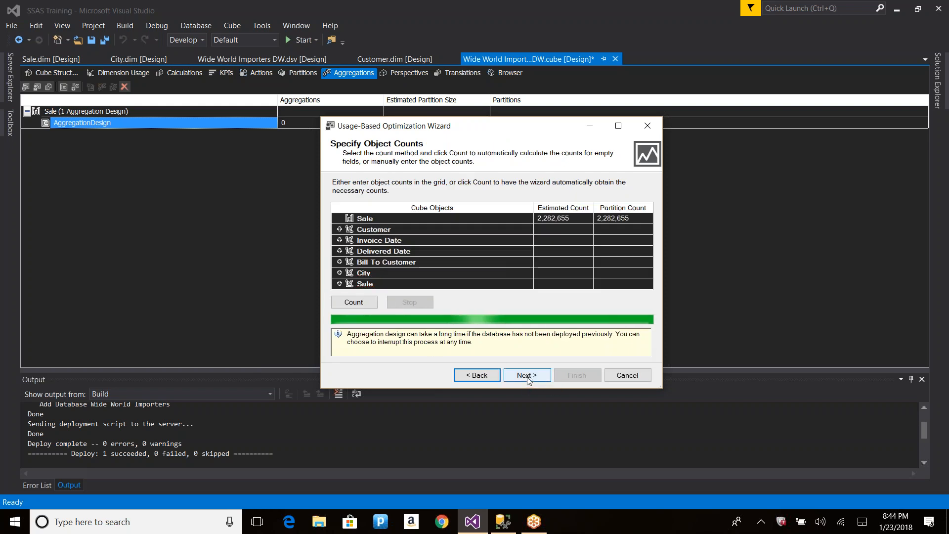
click(526, 376)
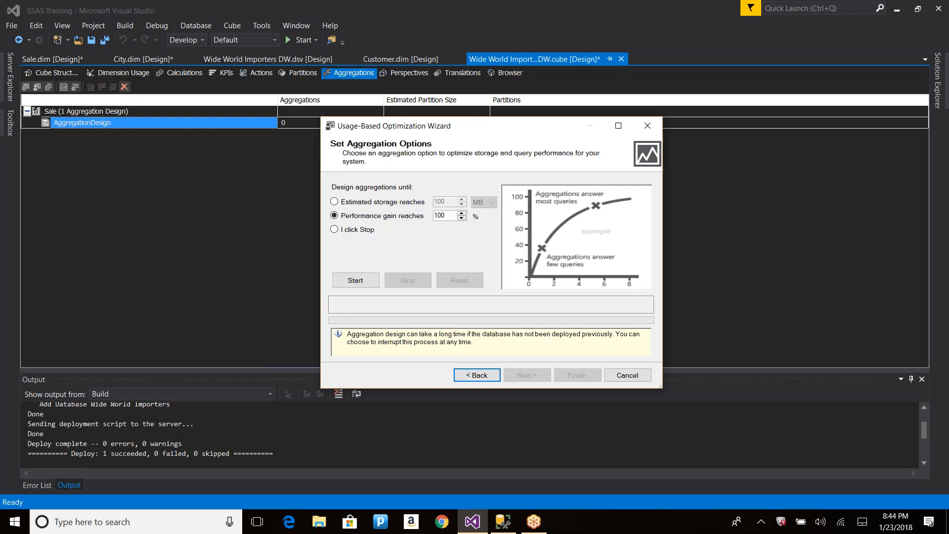
Design aggregations until the performance gain reaches 100% and check the design summary
click(355, 281)
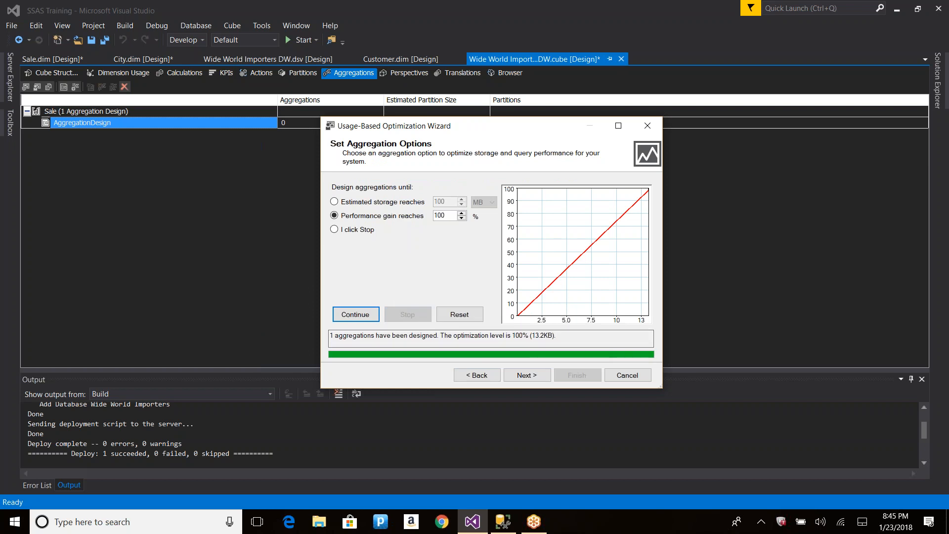
drag(336, 336, 322, 332)
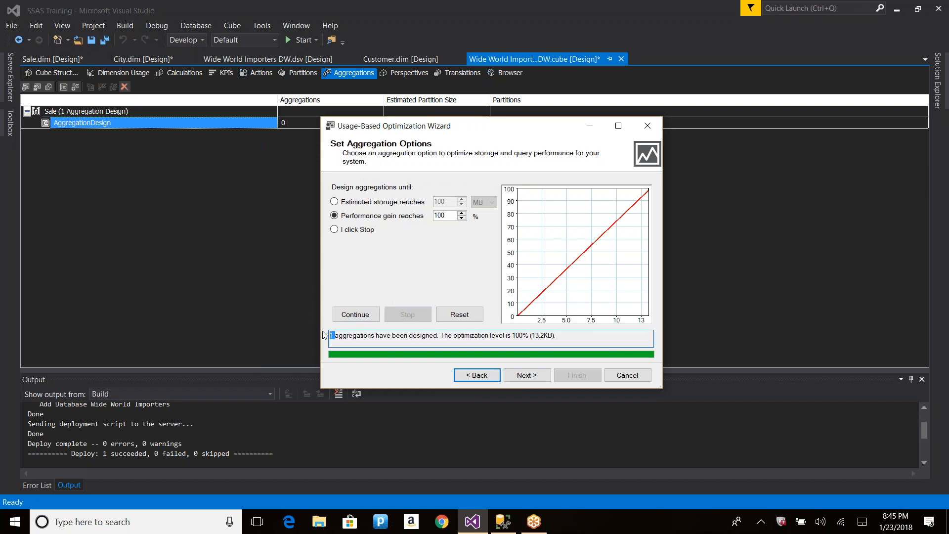
drag(512, 341, 556, 336)
Try continuing the aggregation design with a 200% performance gain, and also with the "I click Stop" option
click(438, 216)
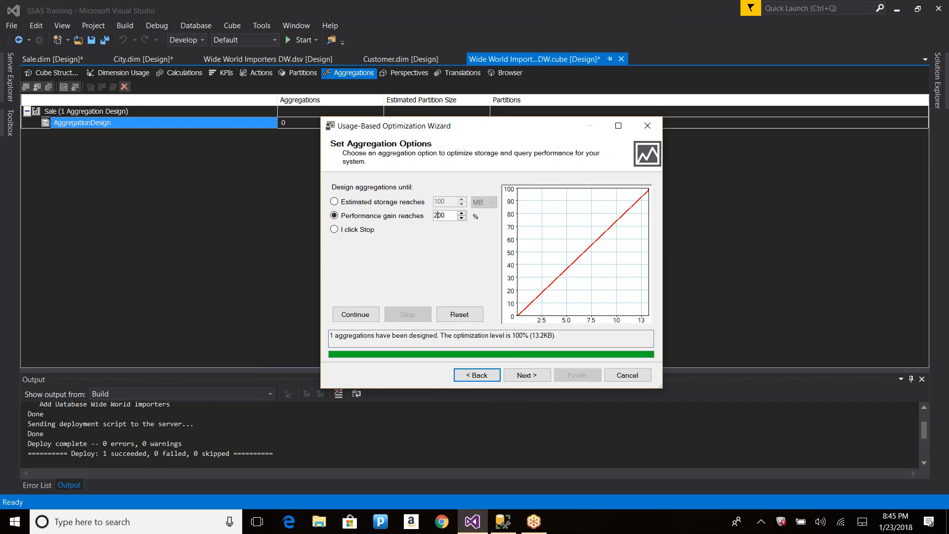
click(366, 314)
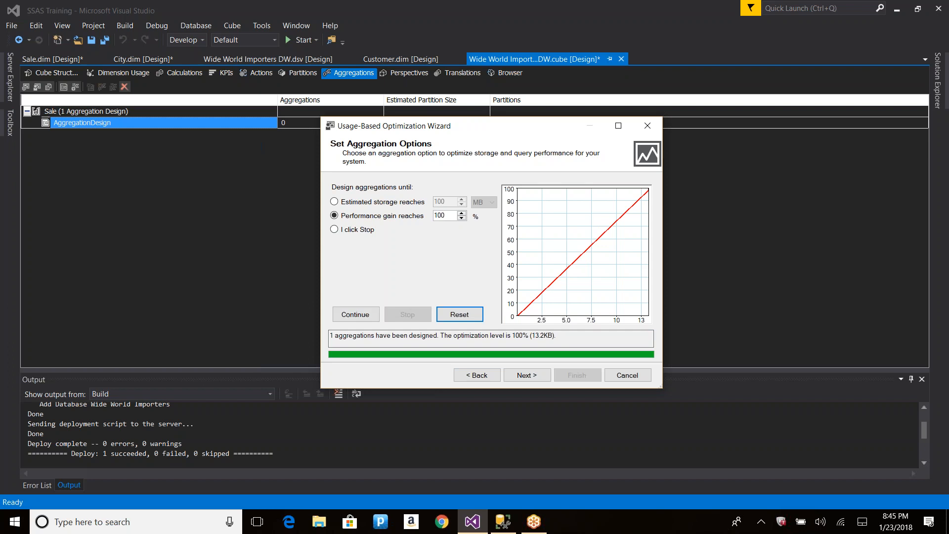
click(364, 229)
click(355, 314)
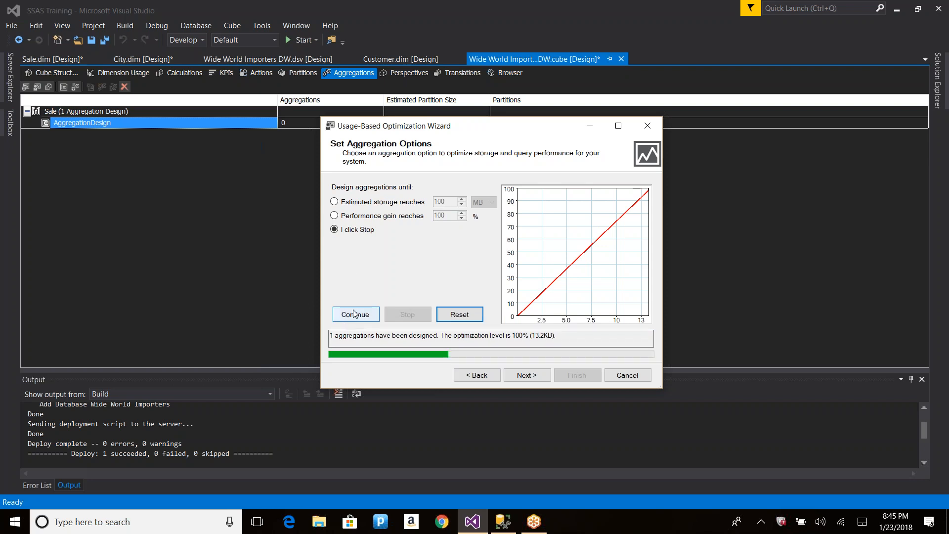
click(372, 218)
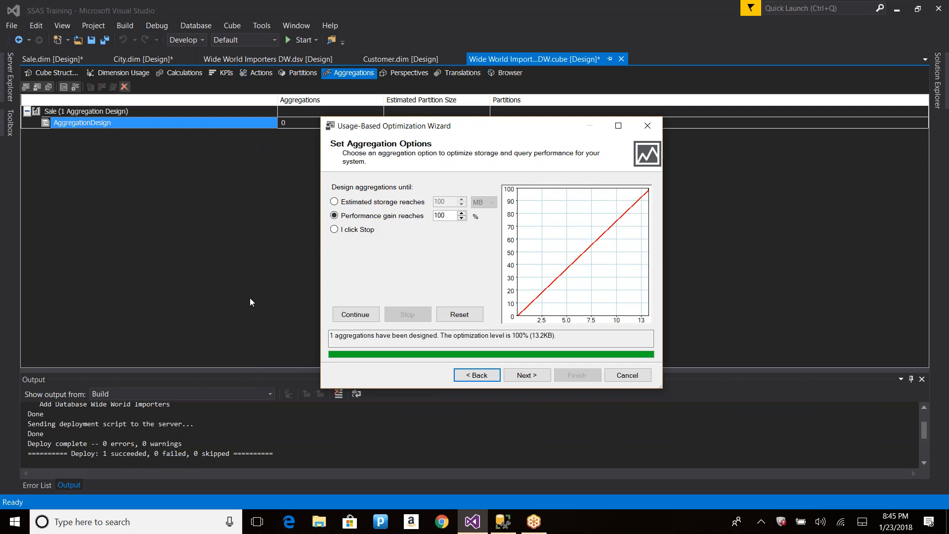
Return to the wizard's query criteria and set the most frequent queries filter to 100%
click(478, 375)
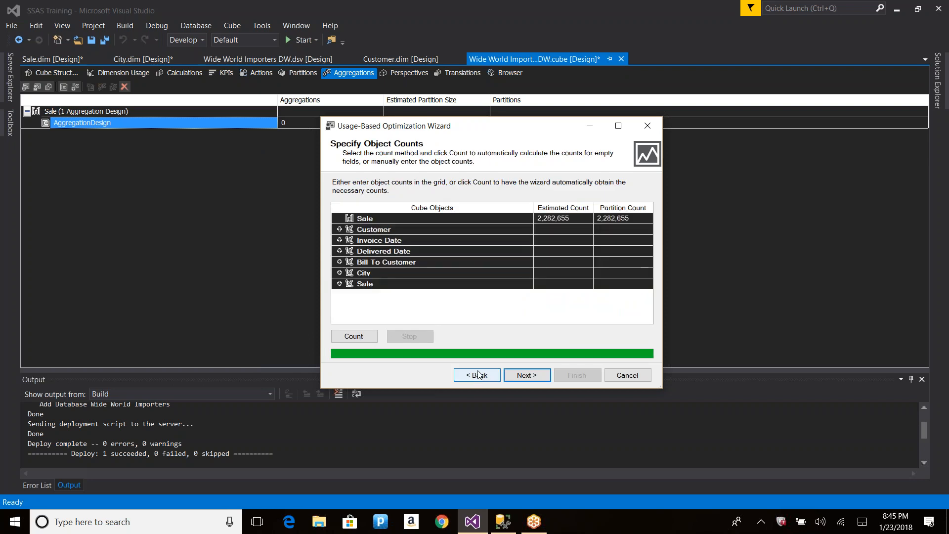
click(478, 374)
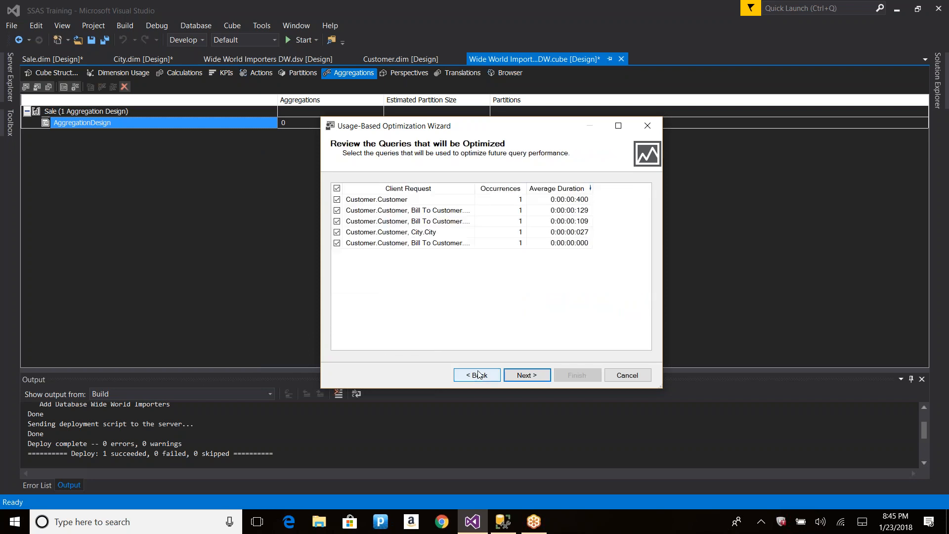
click(478, 374)
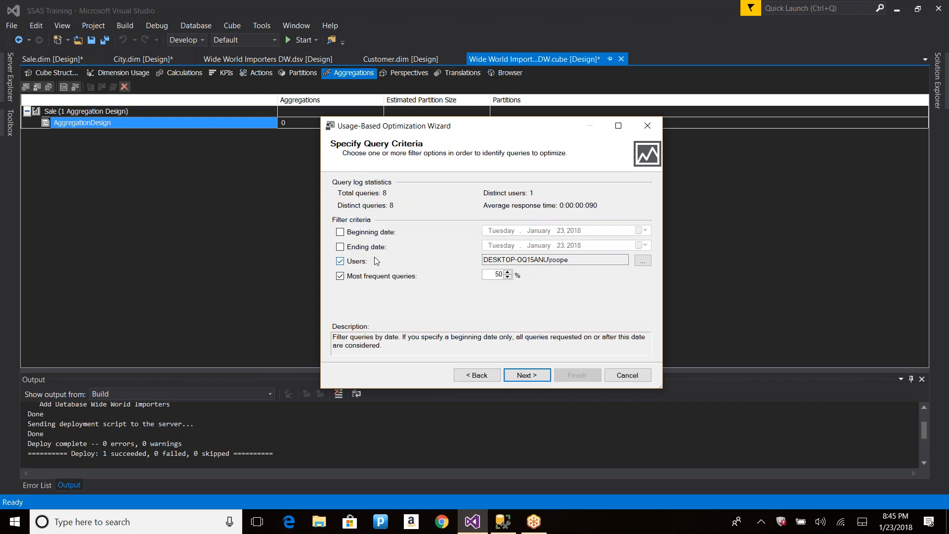
click(503, 274)
drag(495, 274, 504, 275)
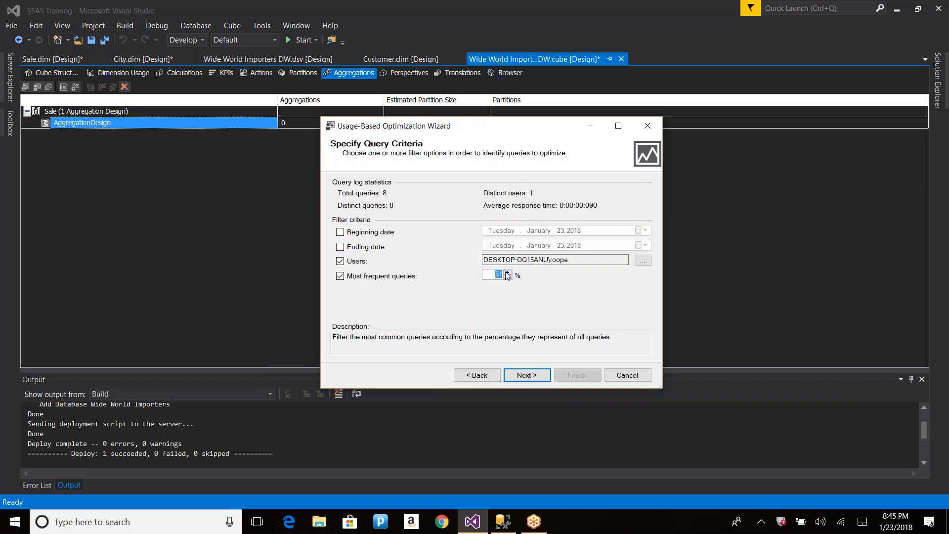
text(100)
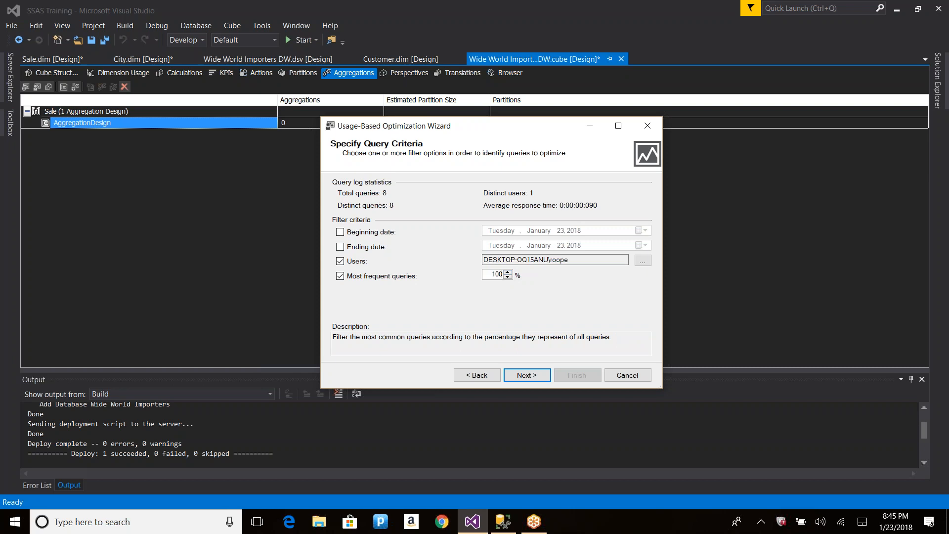
Accept the reviewed queries and object counts, and continue designing aggregations for a 100% performance gain
click(527, 375)
click(534, 373)
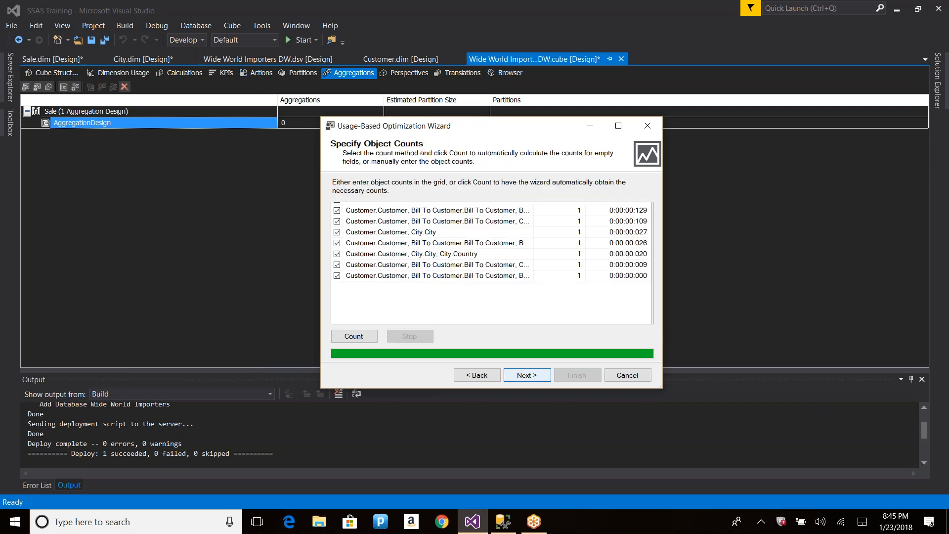
click(533, 374)
click(357, 315)
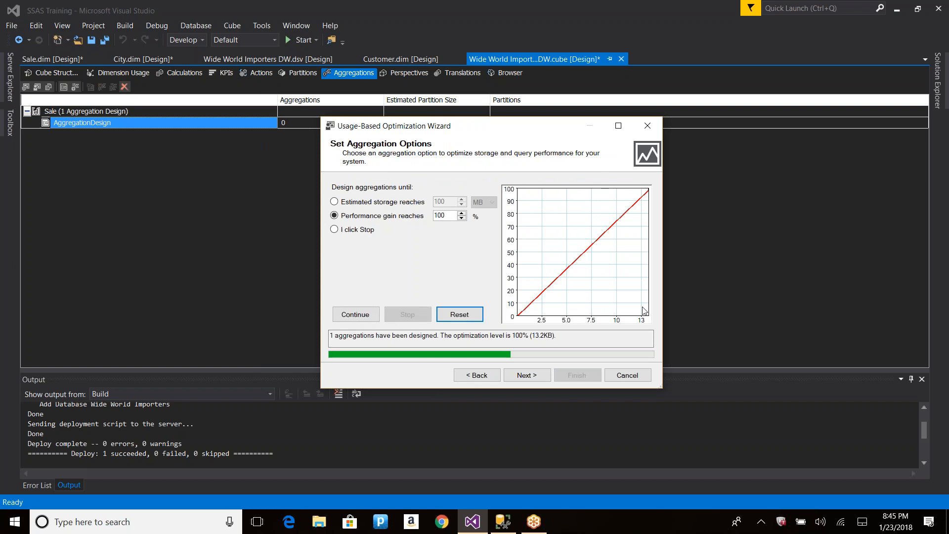
Examine the design summary for the number of aggregations, the optimization level and the storage size
drag(556, 335, 329, 335)
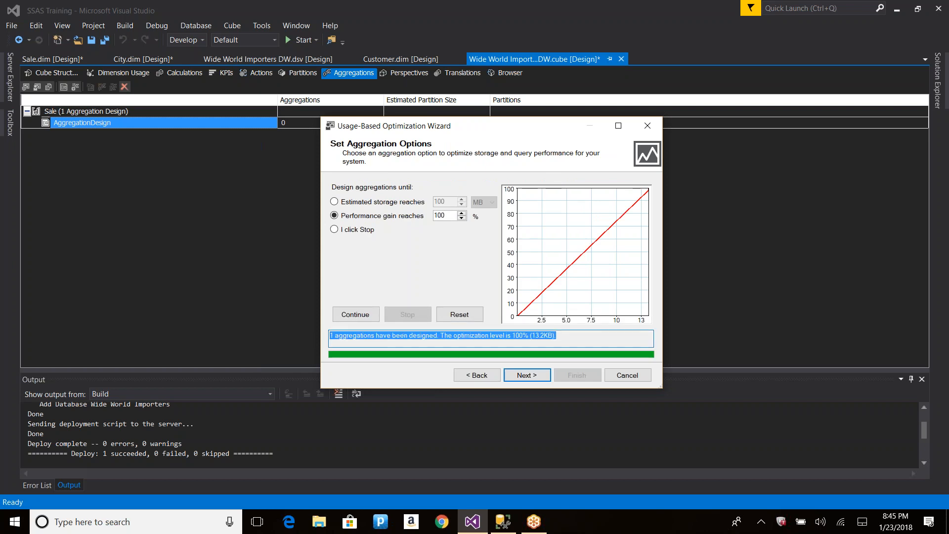
double_click(516, 335)
drag(336, 335, 328, 335)
drag(532, 336, 543, 337)
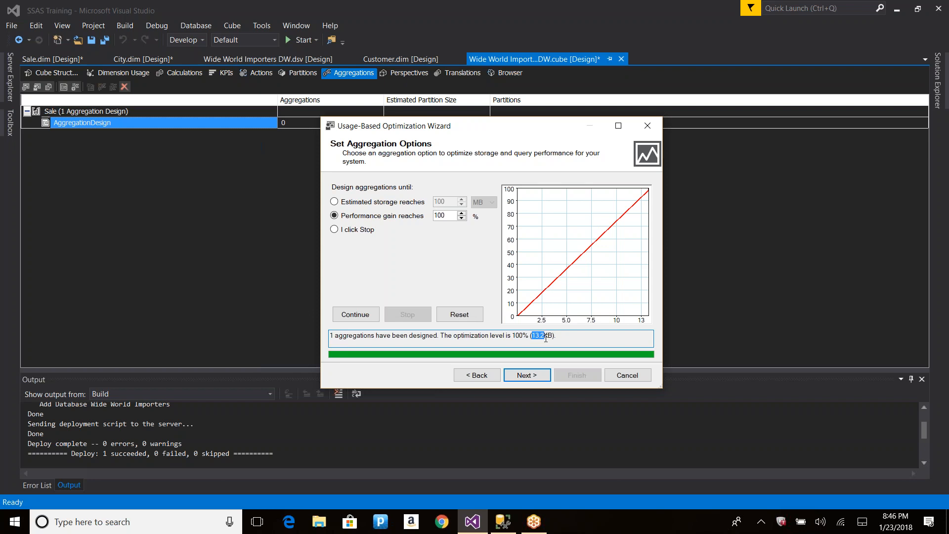
drag(530, 336, 564, 337)
drag(338, 336, 326, 342)
click(365, 336)
drag(530, 337, 556, 337)
click(563, 339)
Save the result as a new aggregation design named "Usage Based" and complete the wizard
click(525, 375)
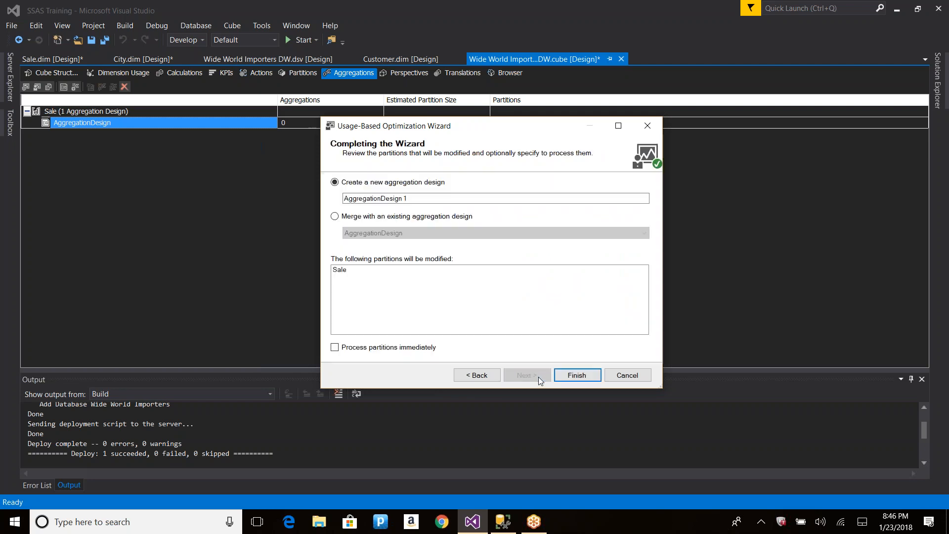
drag(409, 198, 343, 198)
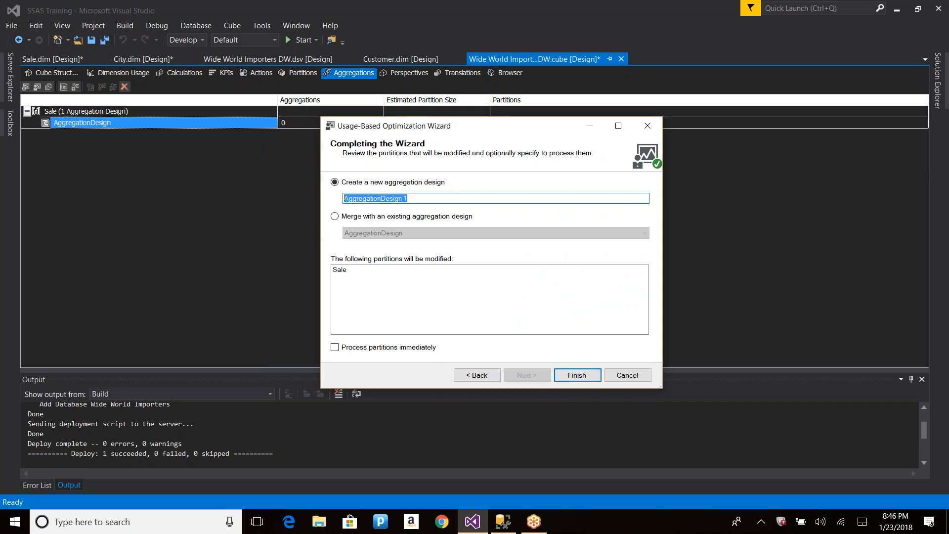
text(Usage B)
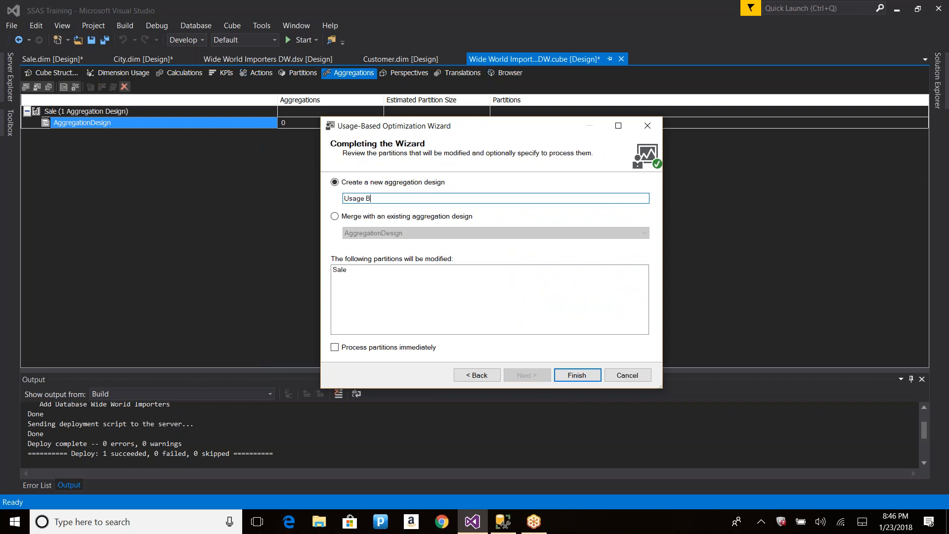
text(ased)
click(392, 217)
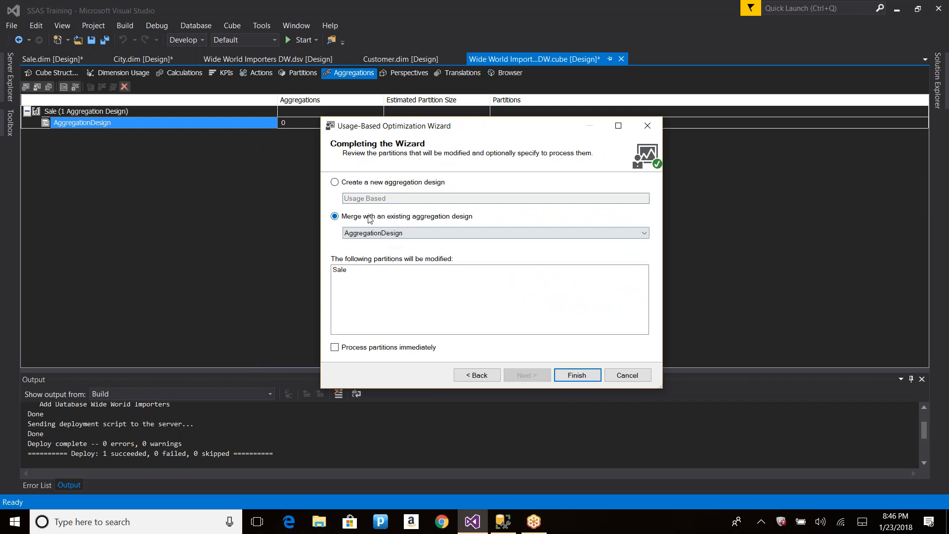
click(360, 185)
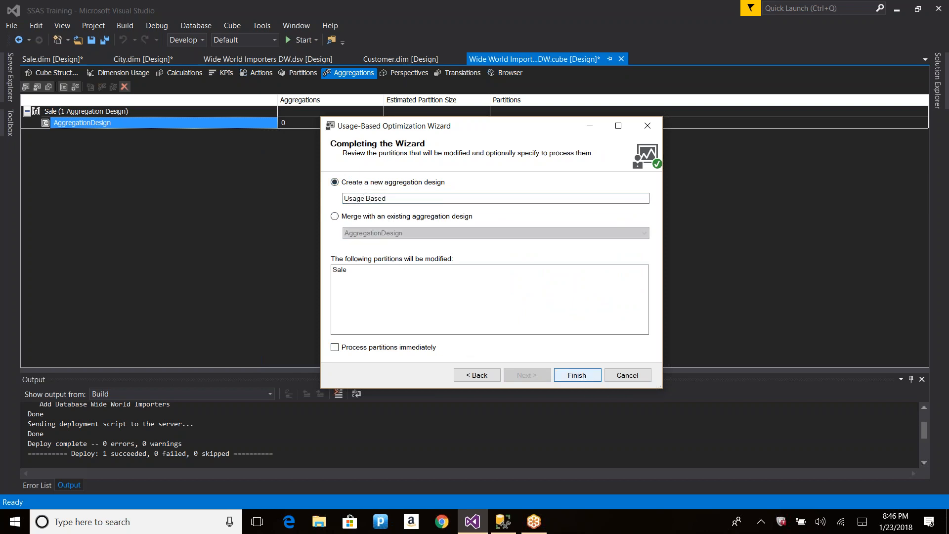
click(576, 374)
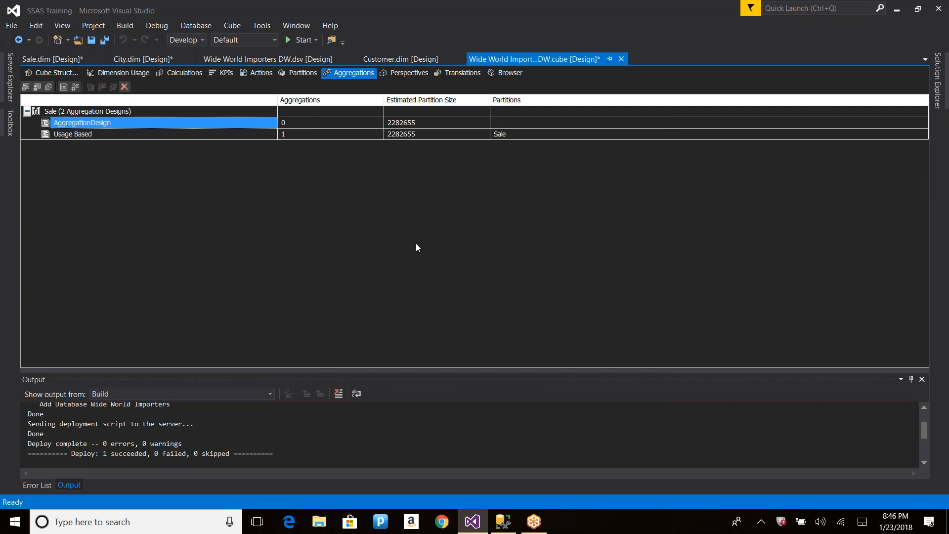
Delete the old AggregationDesign from the Sale measure group
right_click(123, 124)
click(171, 172)
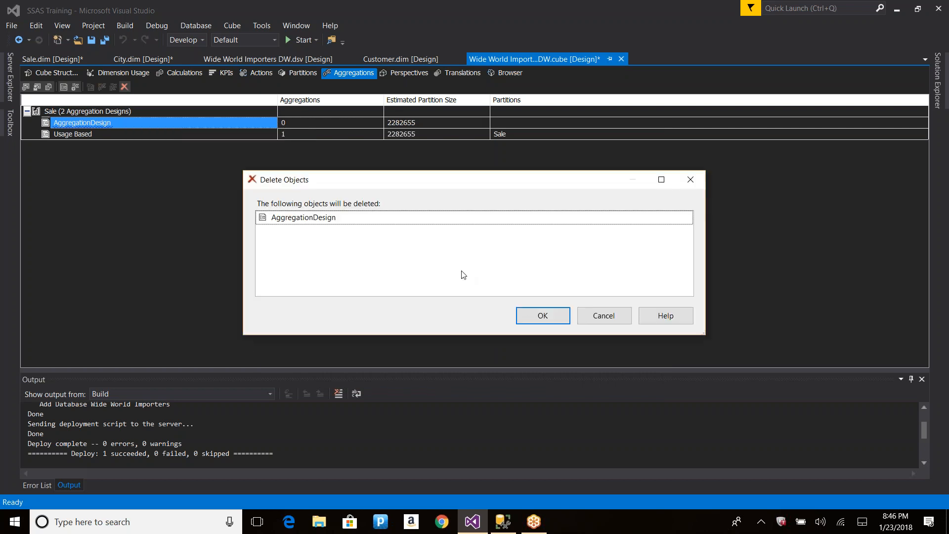
click(542, 316)
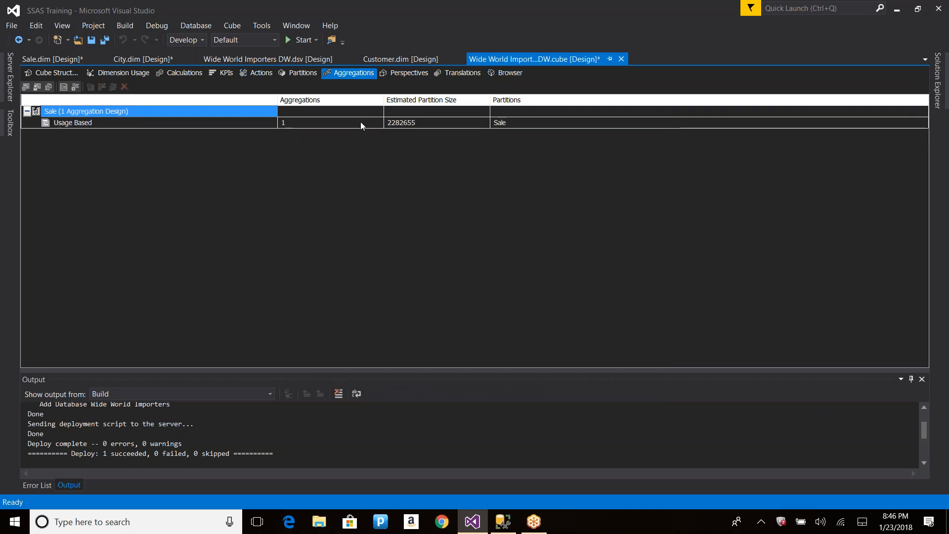
Select the Usage Based design's row and display the cube's perspectives
click(301, 124)
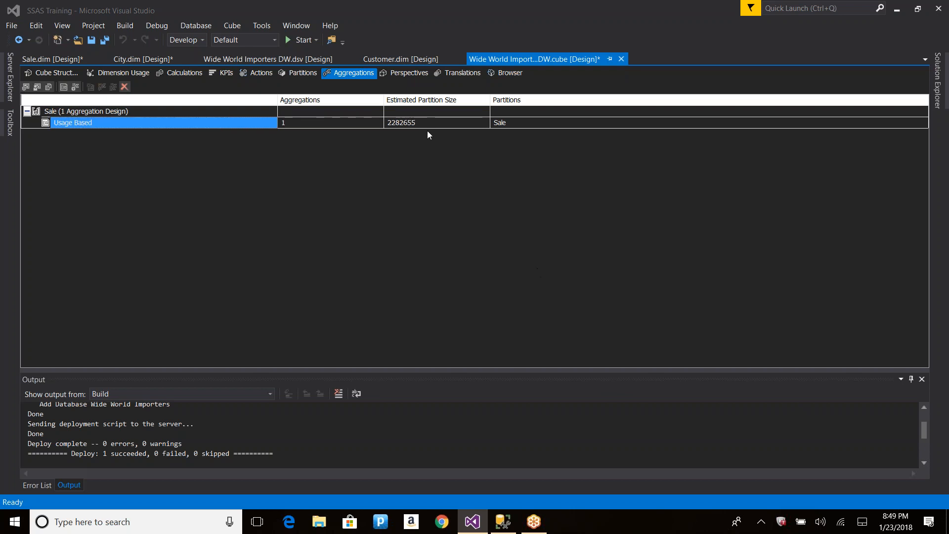
click(405, 73)
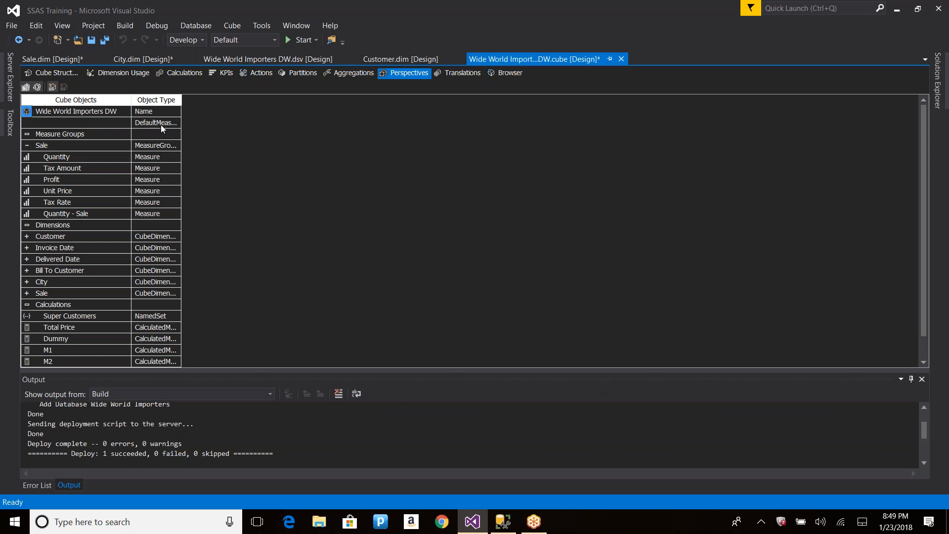
click(27, 87)
click(527, 375)
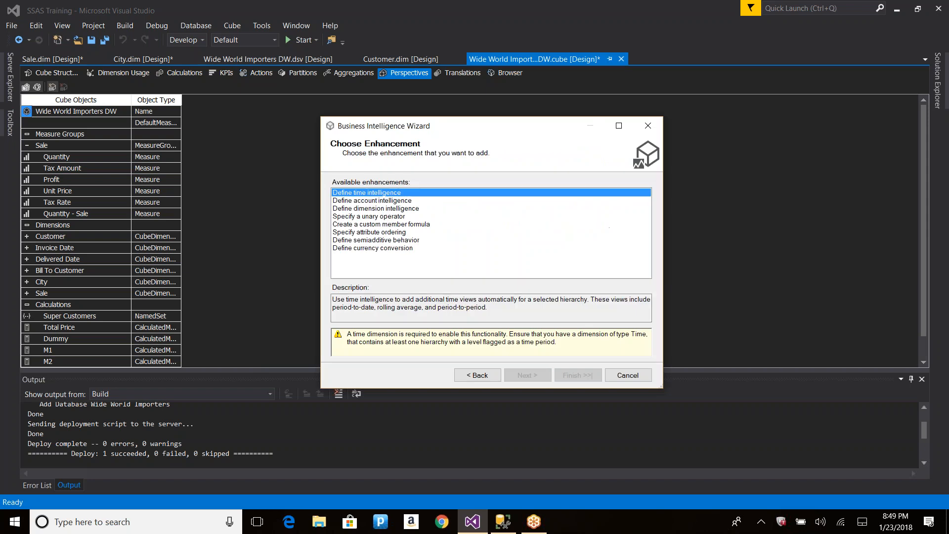
click(628, 375)
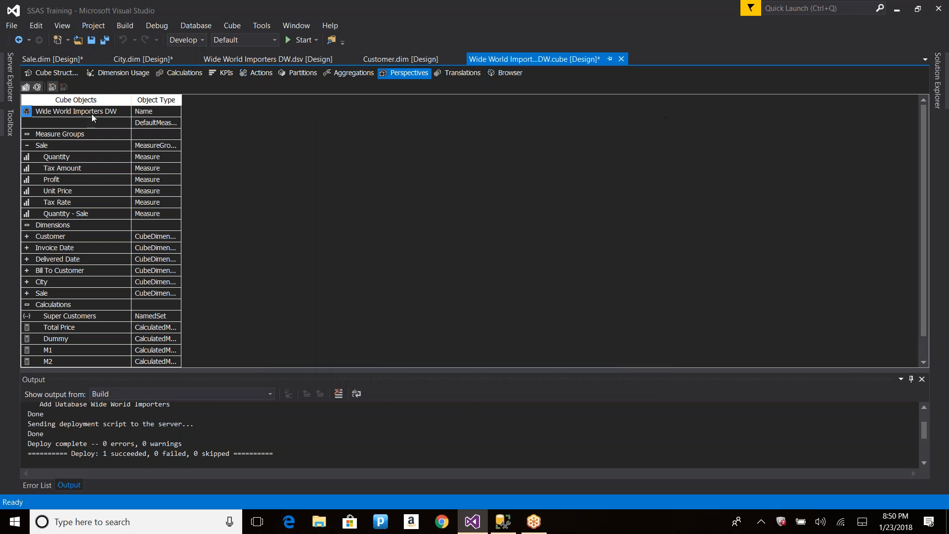
Add a new perspective to the cube and name it "My Perspective"
click(52, 87)
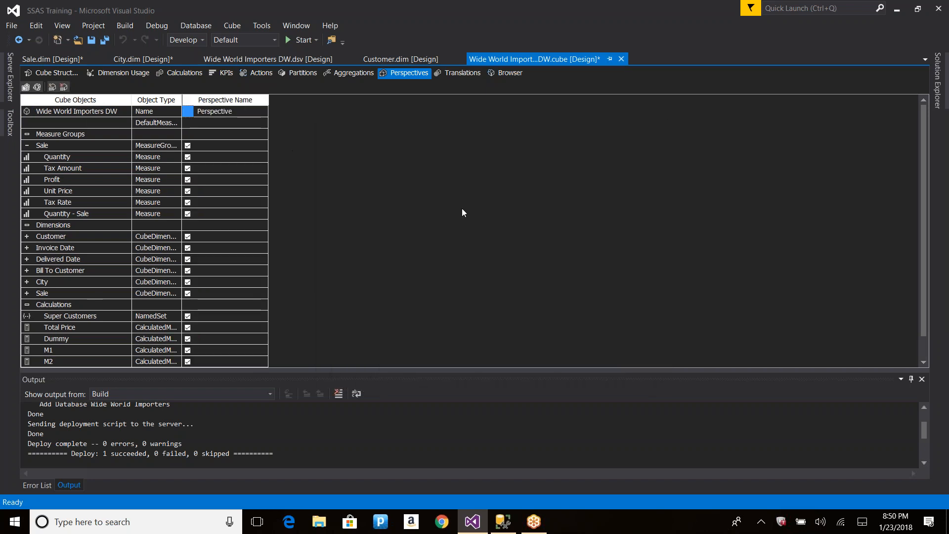
click(230, 111)
key(ctrl+a)
text(My P)
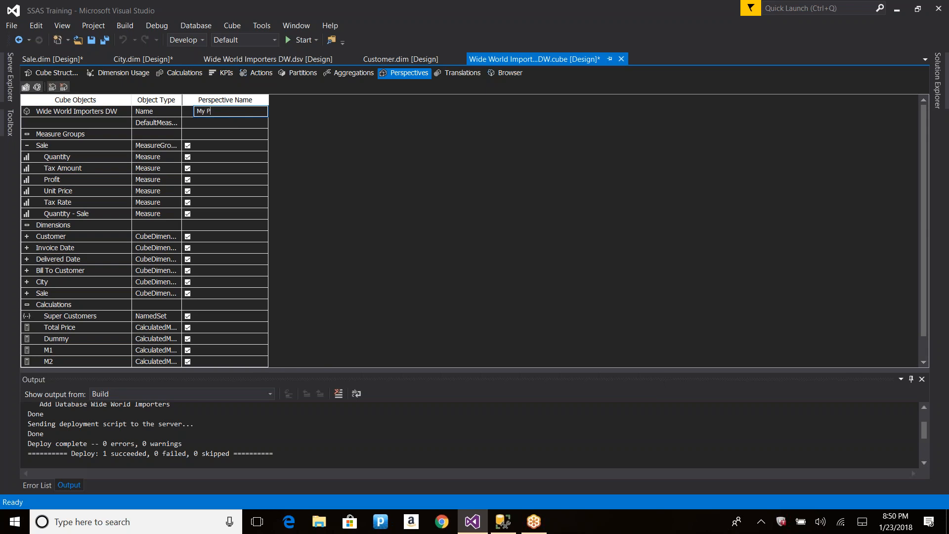
text(erspective)
click(220, 146)
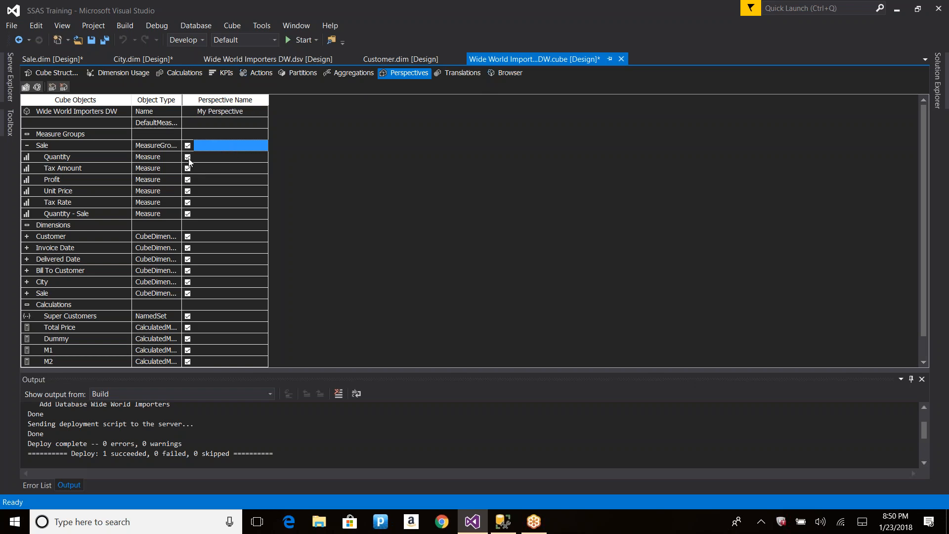
Exclude the Quantity - Sale, Tax Rate, Unit Price and Profit measures from My Perspective
click(187, 213)
click(188, 202)
click(188, 191)
click(187, 180)
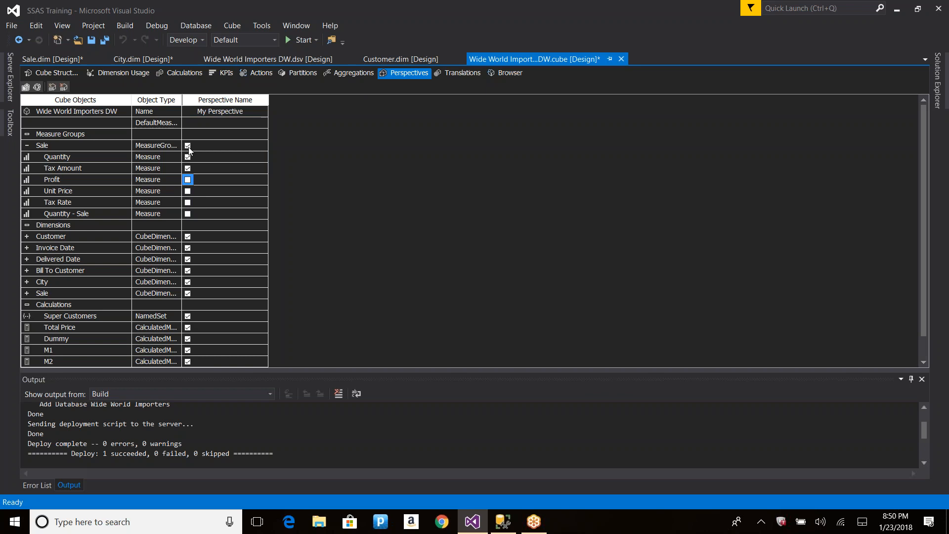
Rename the perspective as "Deployed Date Data"
click(255, 112)
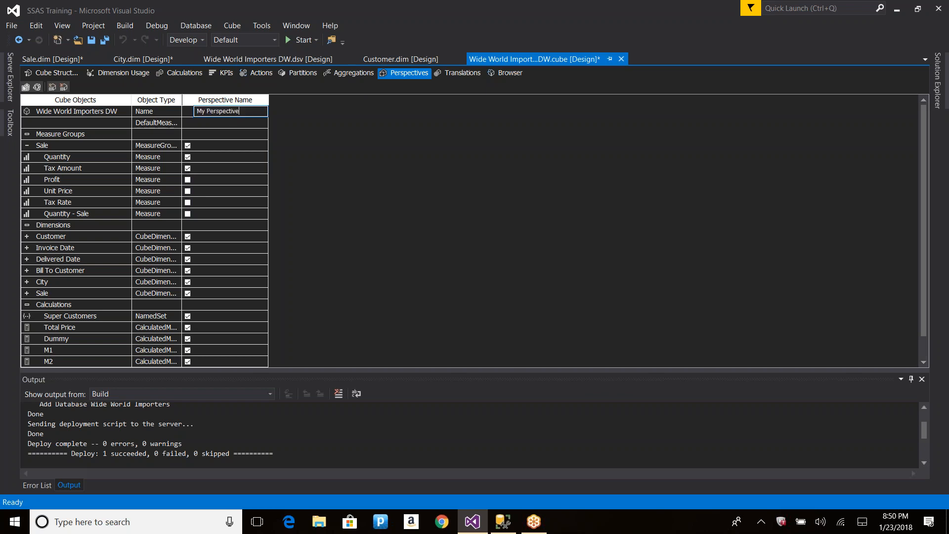
double_click(254, 110)
text(Deployed Date Data)
Include the Profit, Unit Price, Tax Rate and Quantity - Sale measures in the Deployed Date Data perspective again
click(188, 179)
click(188, 191)
click(187, 202)
click(187, 214)
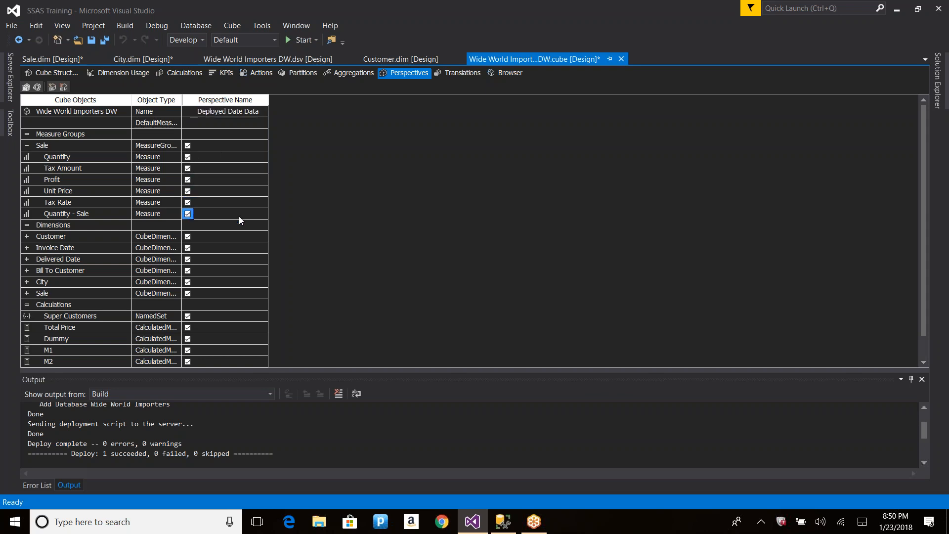
Exclude the Invoice Date dimension from the Deployed Date Data perspective, keeping Customer and Bill To Customer included
click(188, 237)
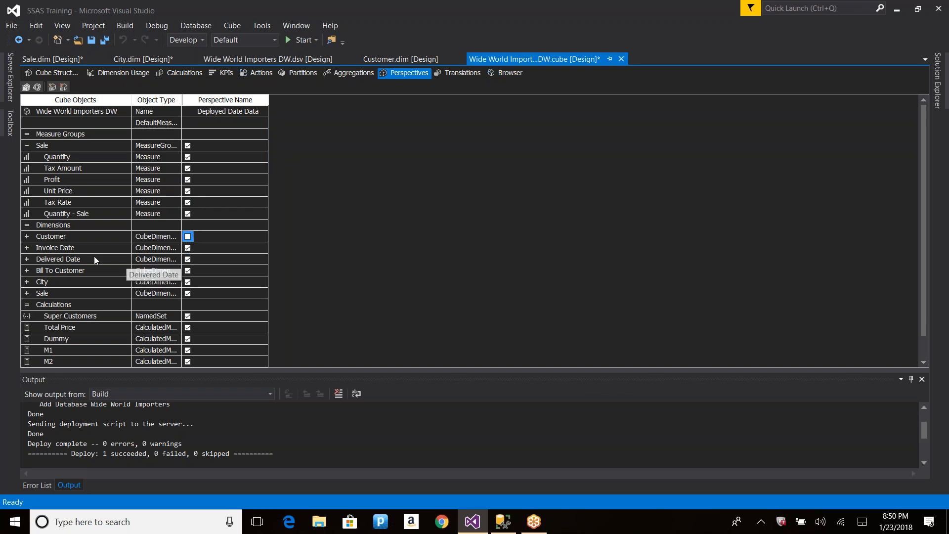
click(189, 251)
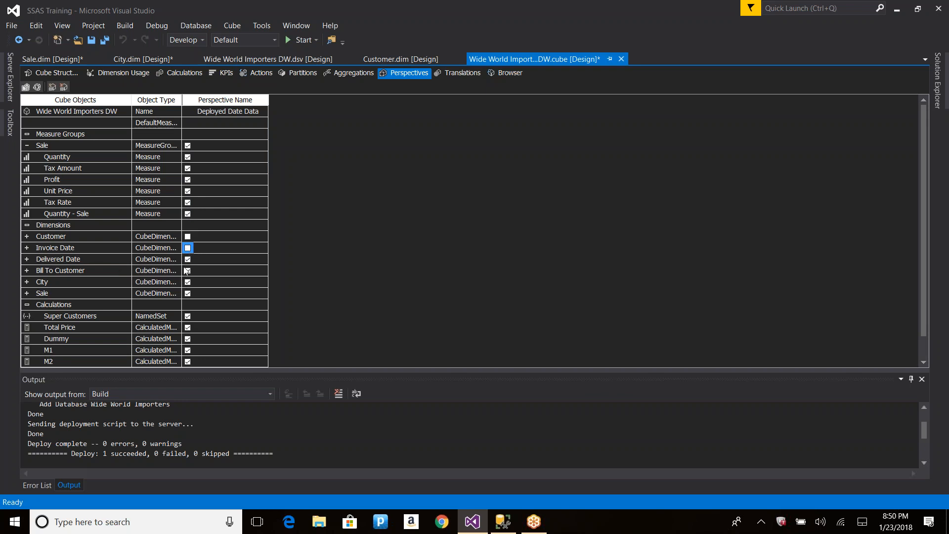
click(188, 237)
click(189, 272)
click(188, 271)
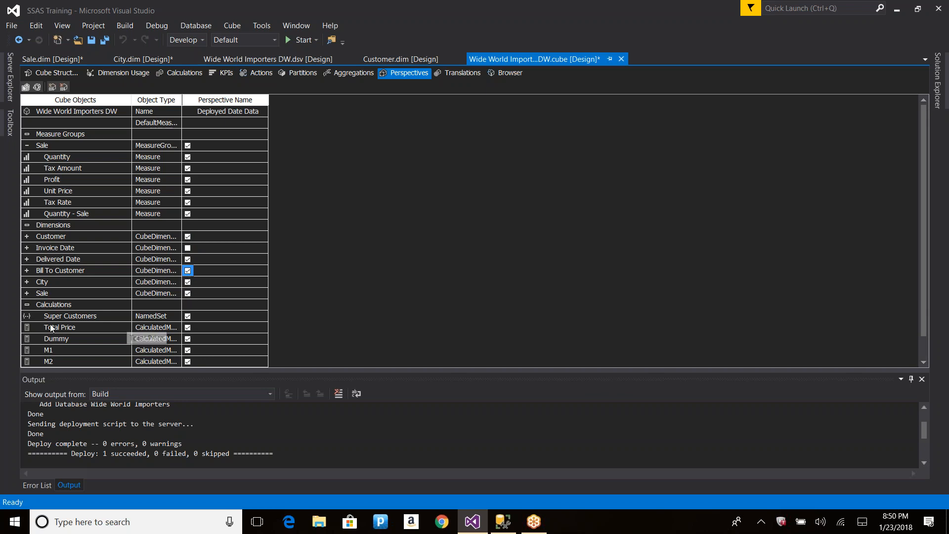
Exclude the calculations Super Customers, Total Price, Dummy, M1 and M2 from the Deployed Date Data perspective
click(188, 317)
click(188, 328)
click(187, 339)
click(188, 351)
click(187, 362)
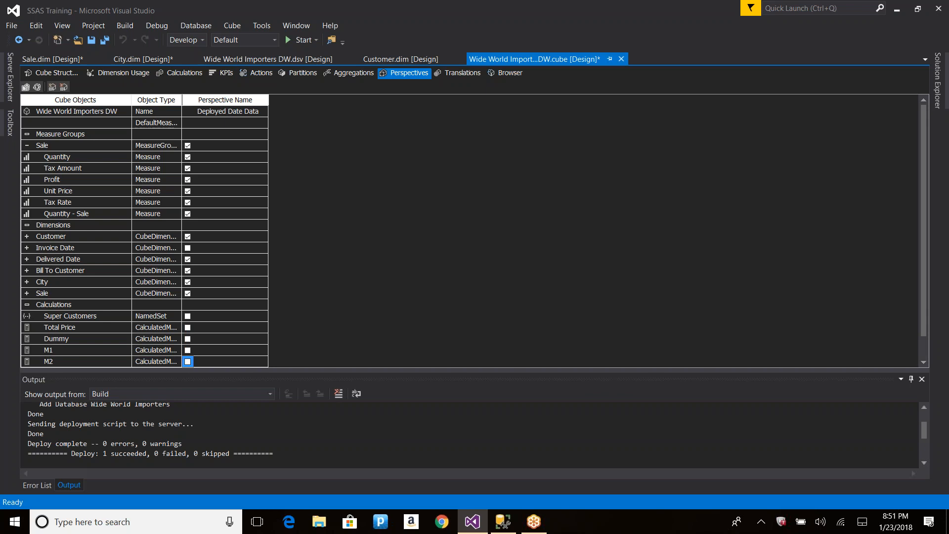
click(852, 326)
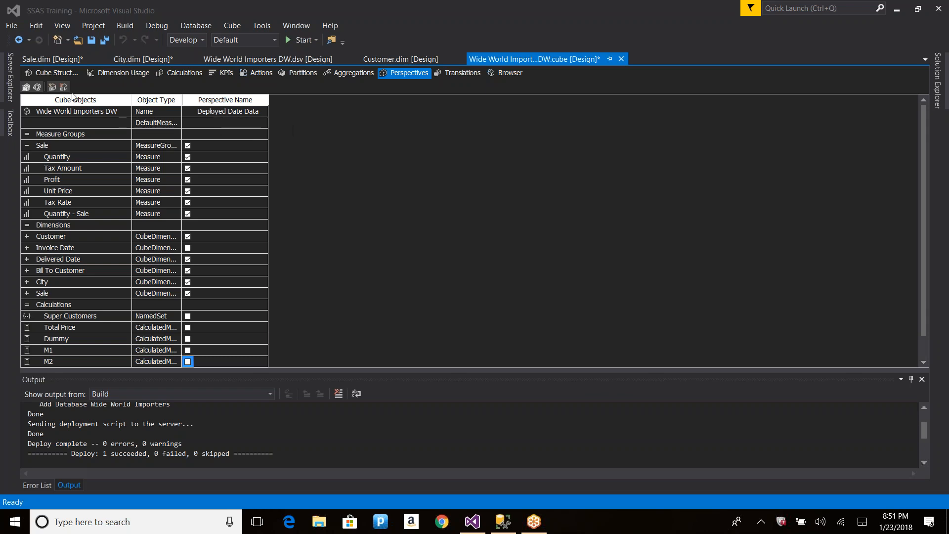
Add a second perspective named "Invoice Date Data" and exclude the Delivered Date dimension from it
click(52, 88)
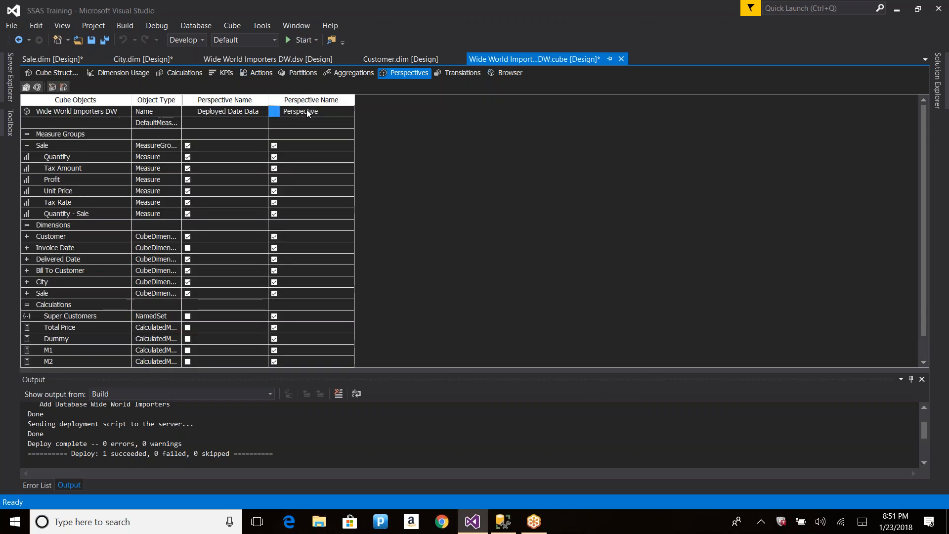
click(307, 111)
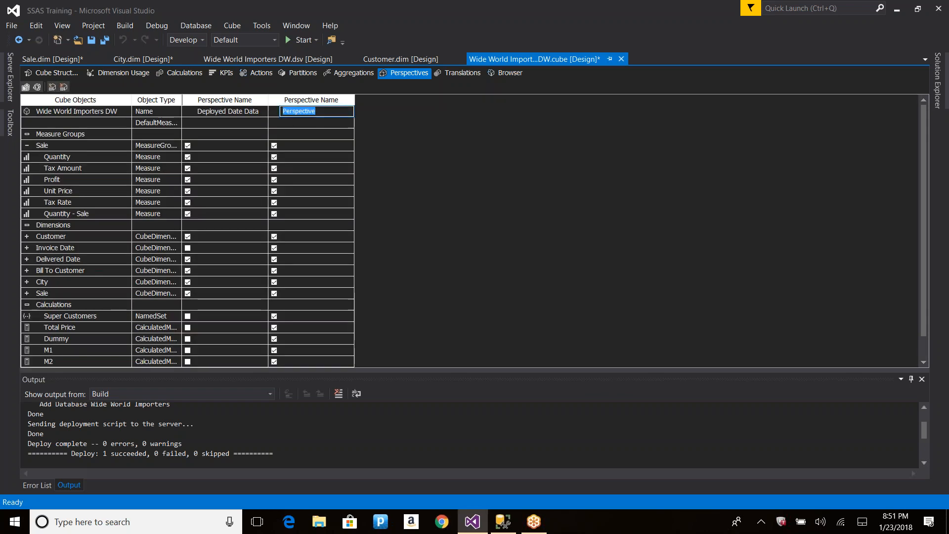
text(Invoice Date Data)
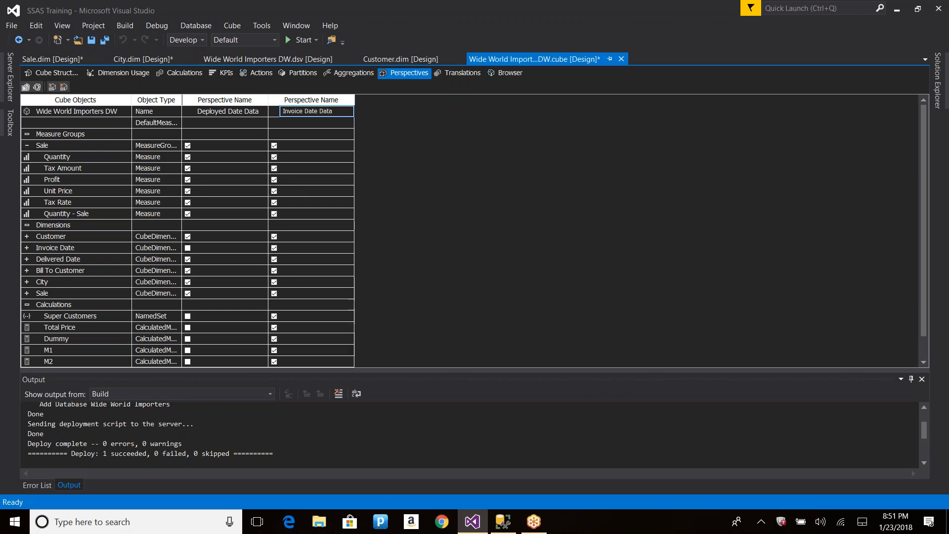
click(274, 259)
scroll(295, 304, down, 1)
scroll(292, 280, up, 1)
Correct the first perspective's name to "Delivered Date Data"
click(229, 112)
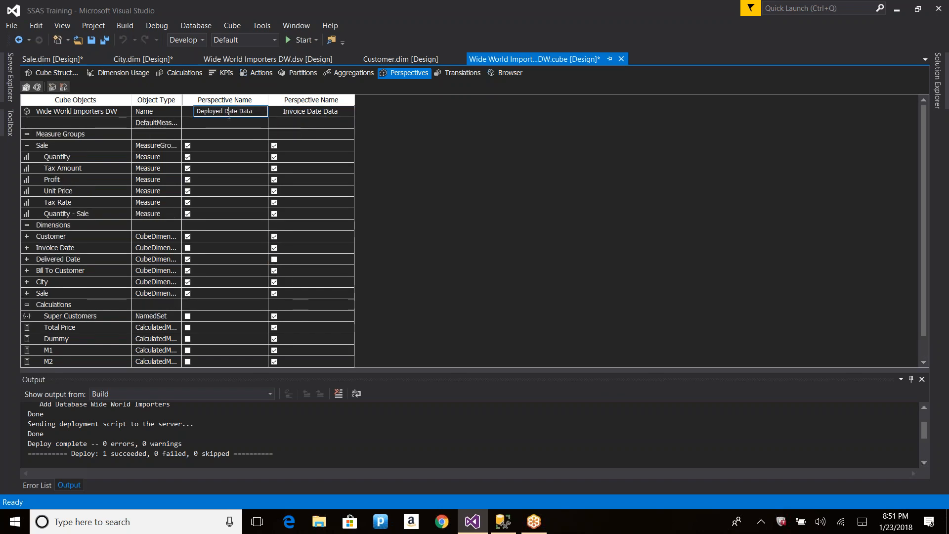
key(ctrl+shift+Left)
text(Deliv)
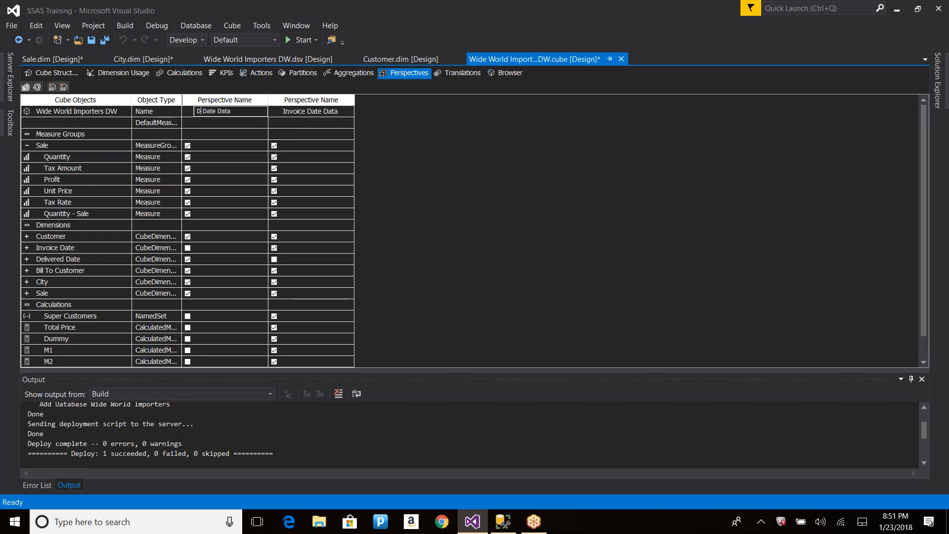
text(ered)
Exclude Super Customers, Total Price, Dummy, M1 and M2 from the Invoice Date Data perspective, and save the cube with its City and Sale dimensions
click(273, 315)
click(274, 327)
click(274, 338)
click(274, 350)
click(274, 362)
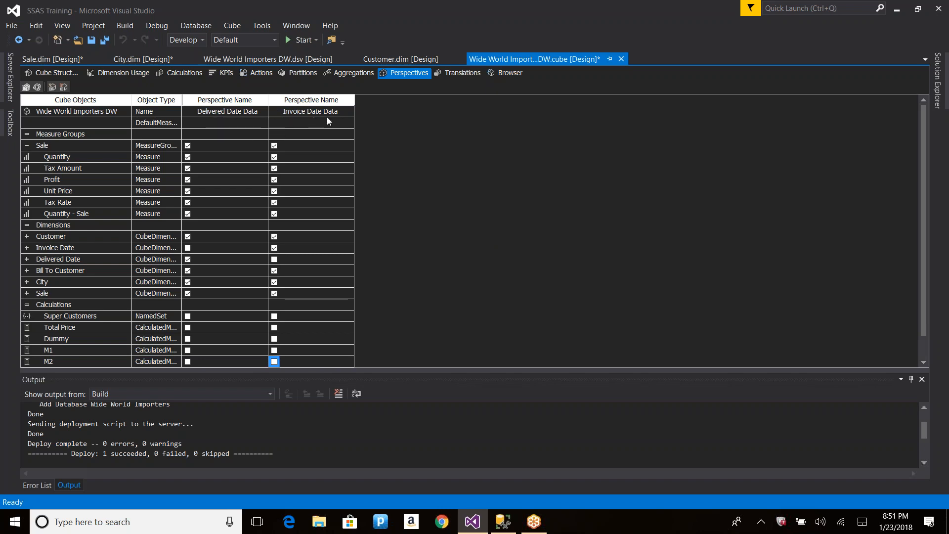
key(ctrl+s)
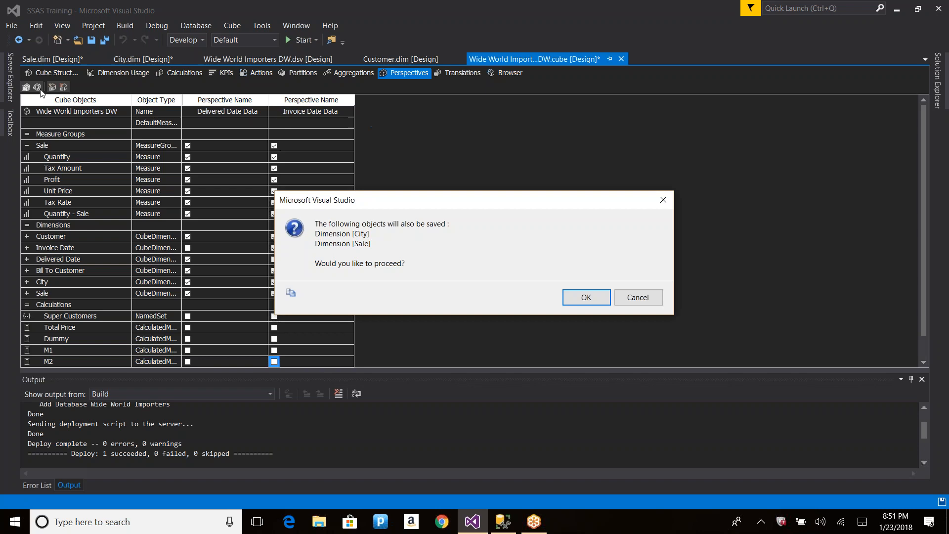
click(586, 297)
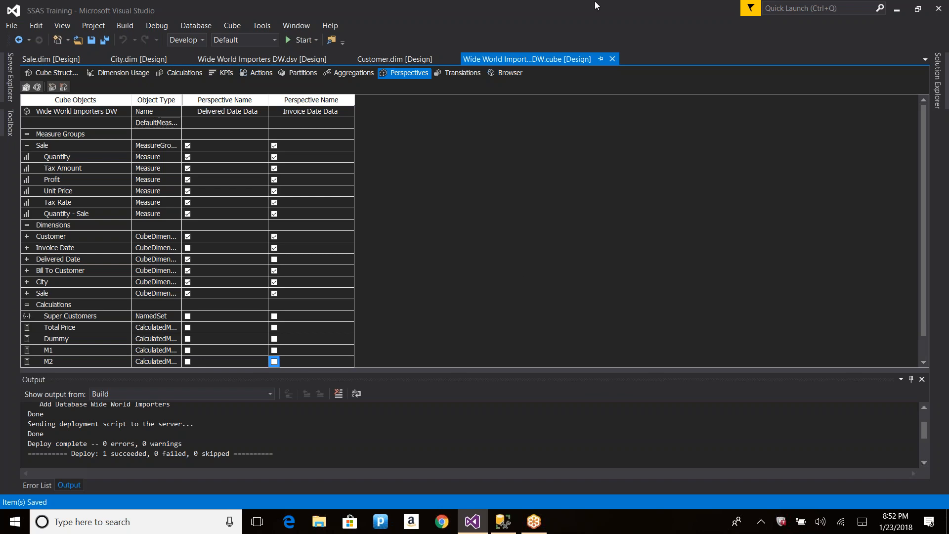
Reconnect the cube browser and check its cube selection and measure group lists for the new perspectives
click(507, 73)
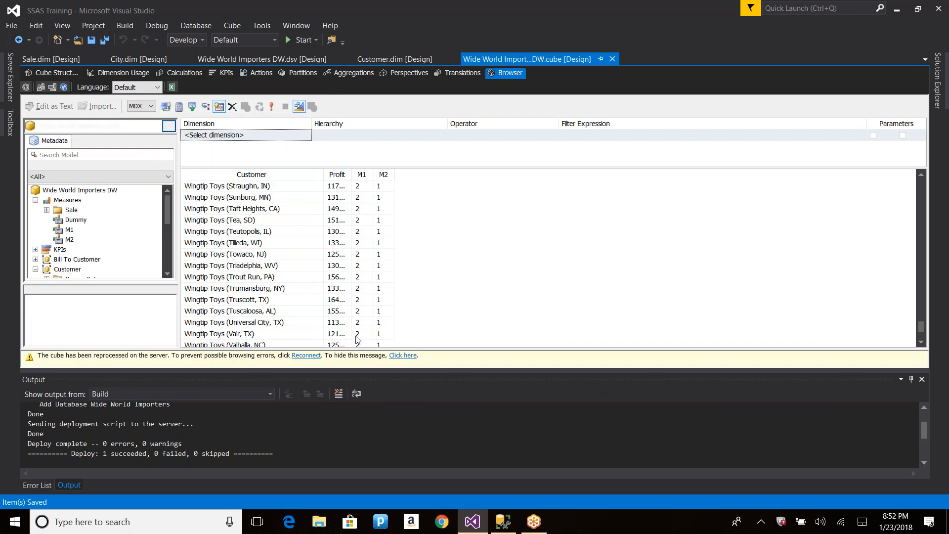
click(306, 356)
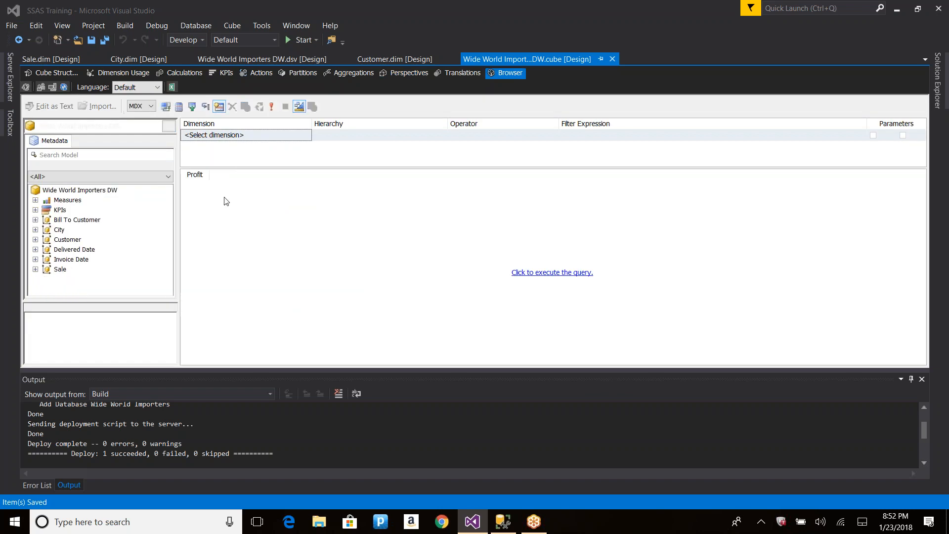
click(169, 127)
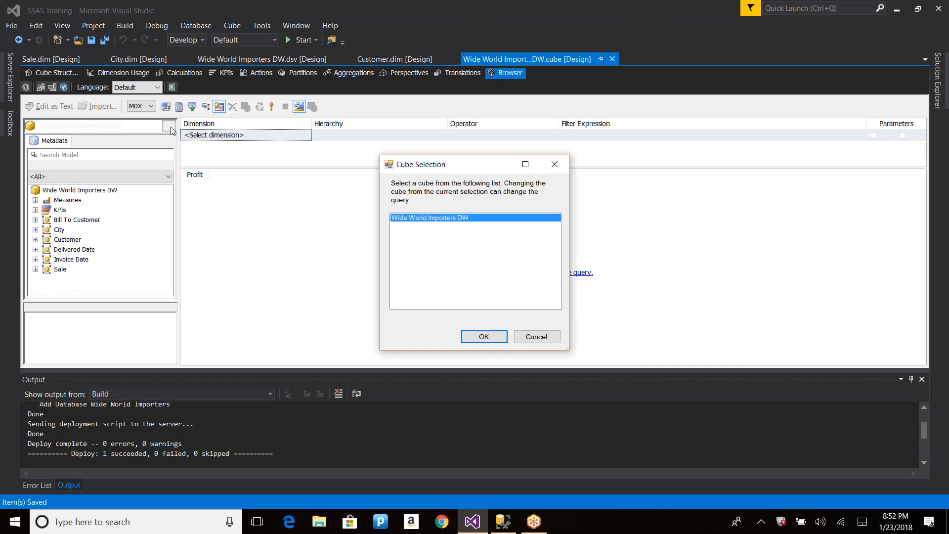
click(534, 337)
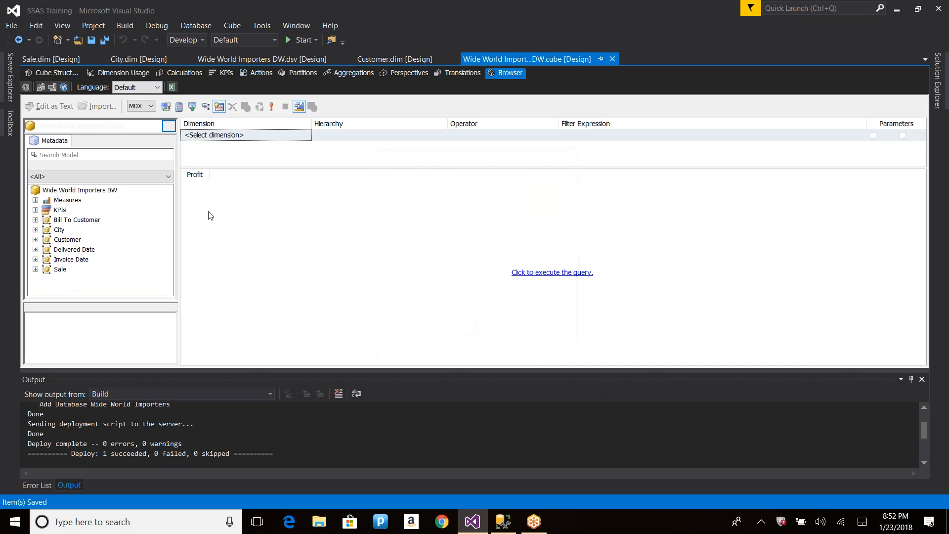
click(138, 177)
click(139, 177)
Hide the Output window and recheck the browser's cube selection, query language and measure group choices
right_click(459, 378)
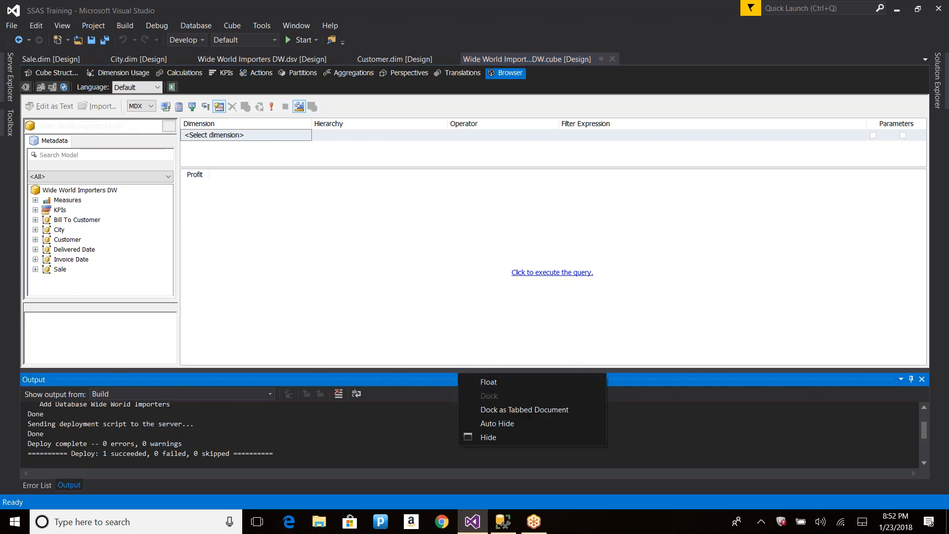
click(486, 436)
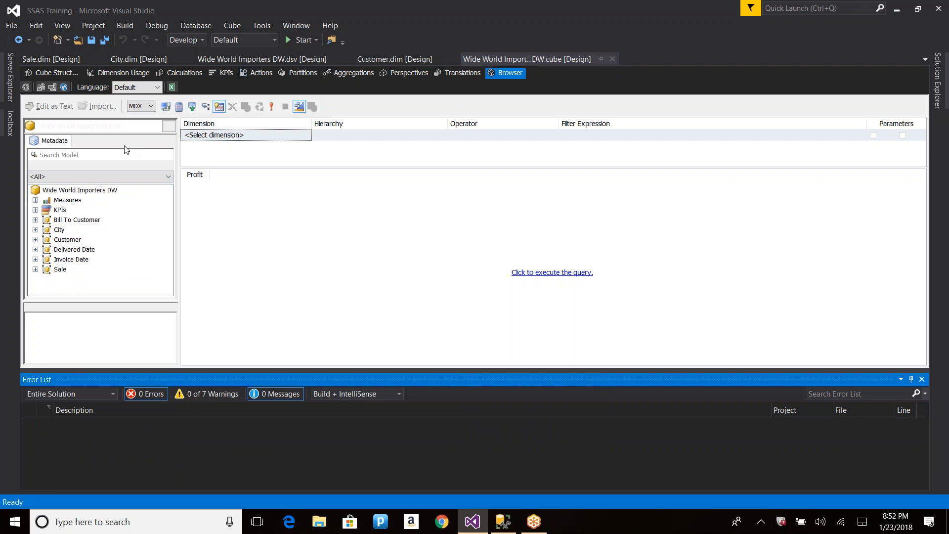
click(170, 126)
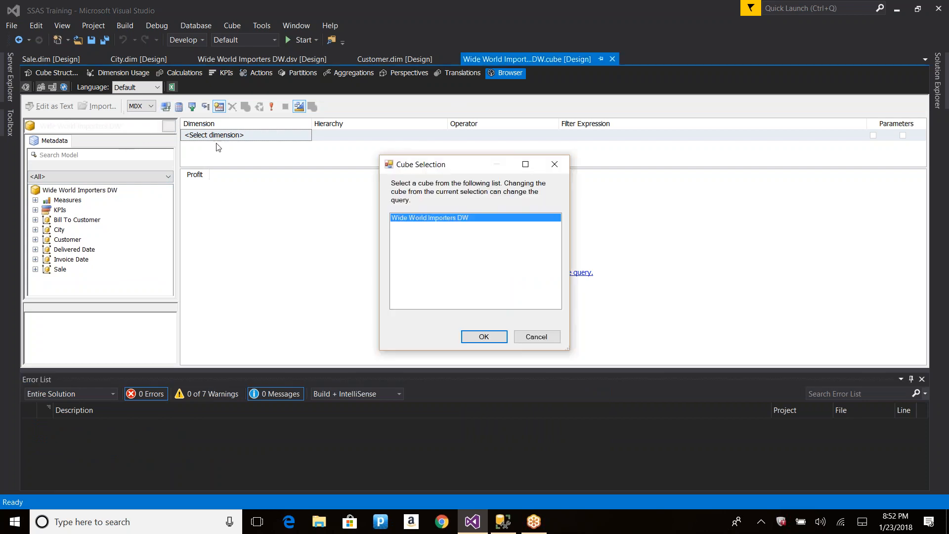
click(536, 337)
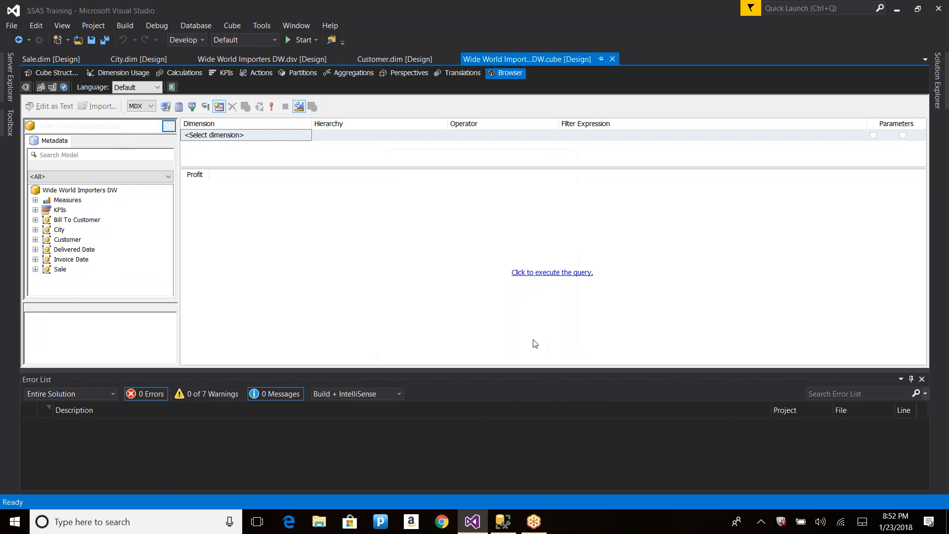
click(148, 110)
click(144, 107)
click(87, 176)
click(88, 177)
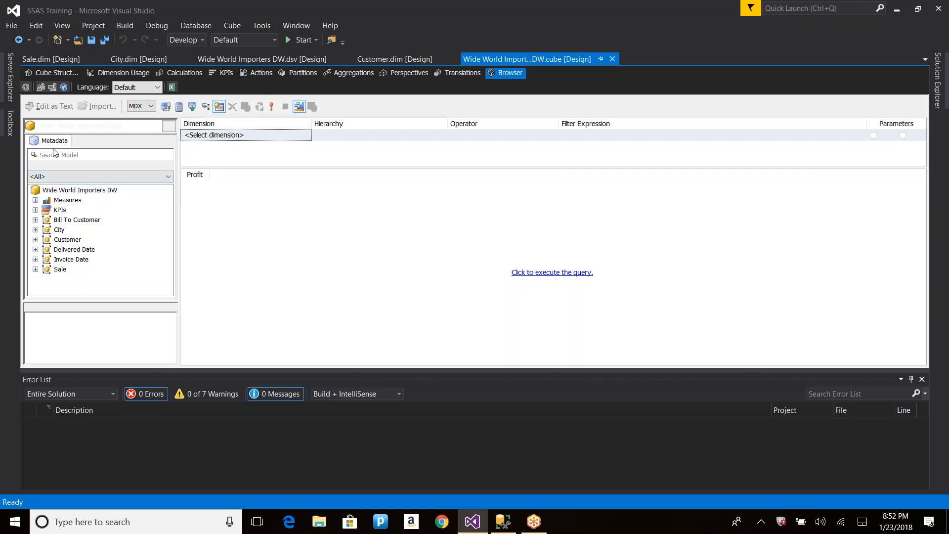
Build and deploy the project, overwriting the Wide World Importers database, and run Process Full on the Wide World Importers DW cube
click(26, 87)
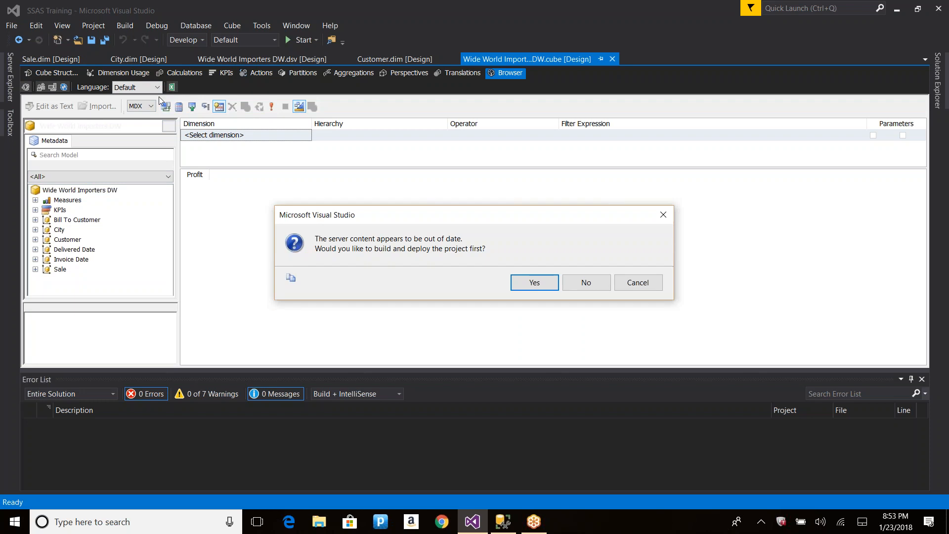
click(536, 282)
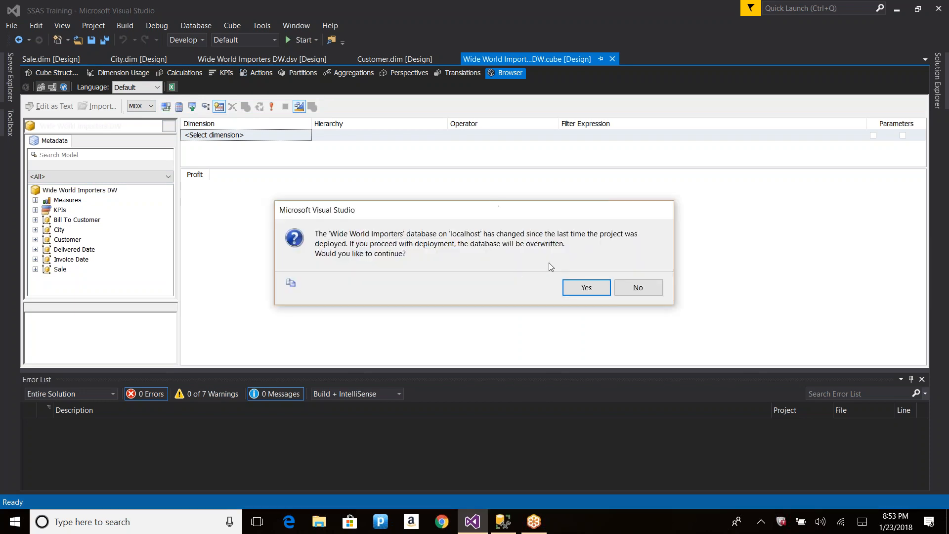
click(587, 287)
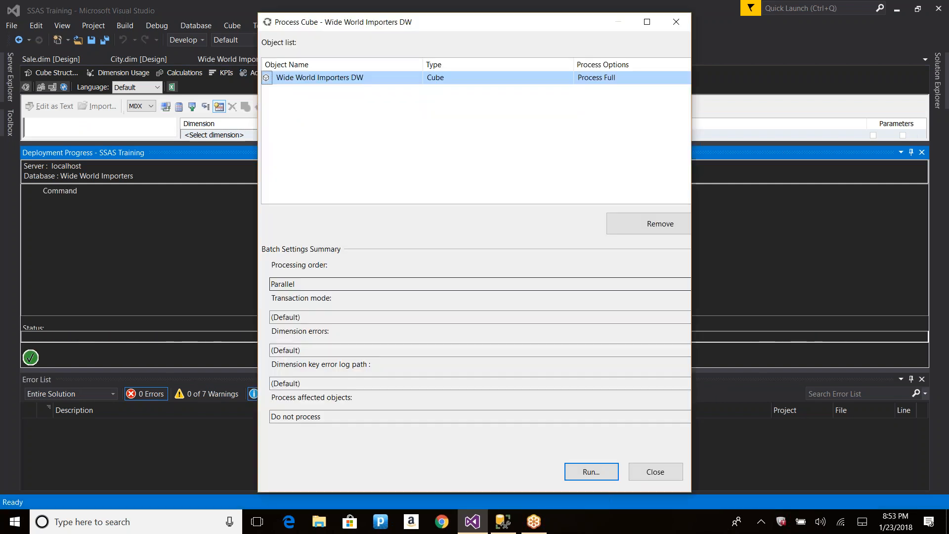
click(595, 474)
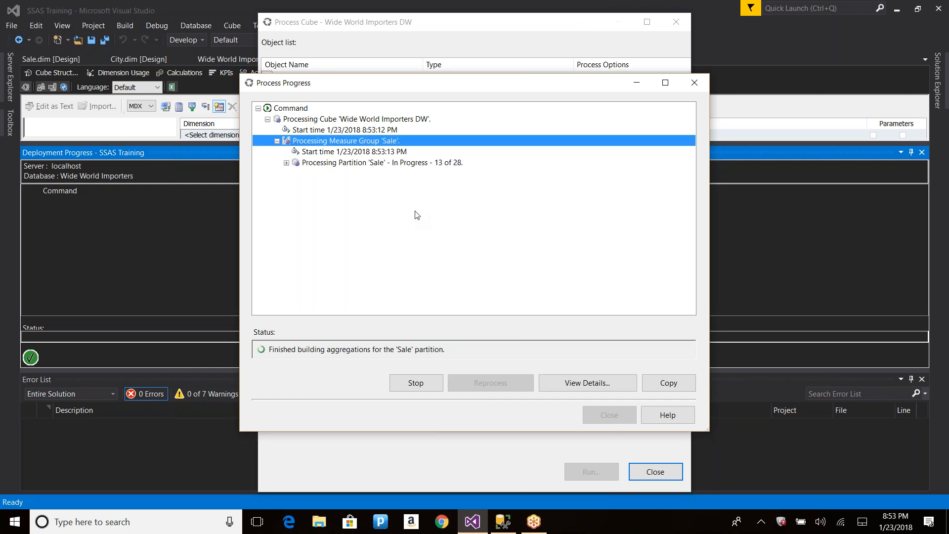
click(613, 416)
click(655, 471)
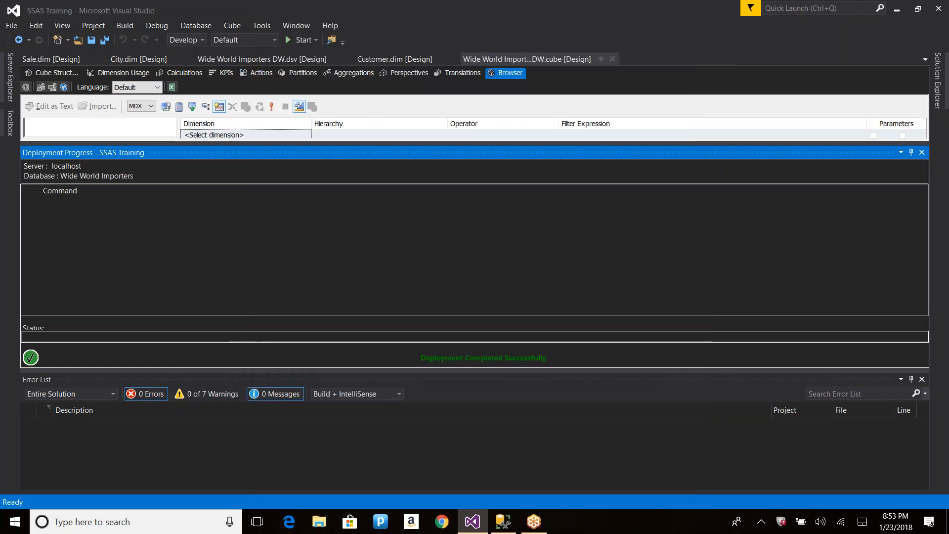
Hide the Deployment Progress and Error List windows to enlarge the cube browser
right_click(496, 152)
click(515, 222)
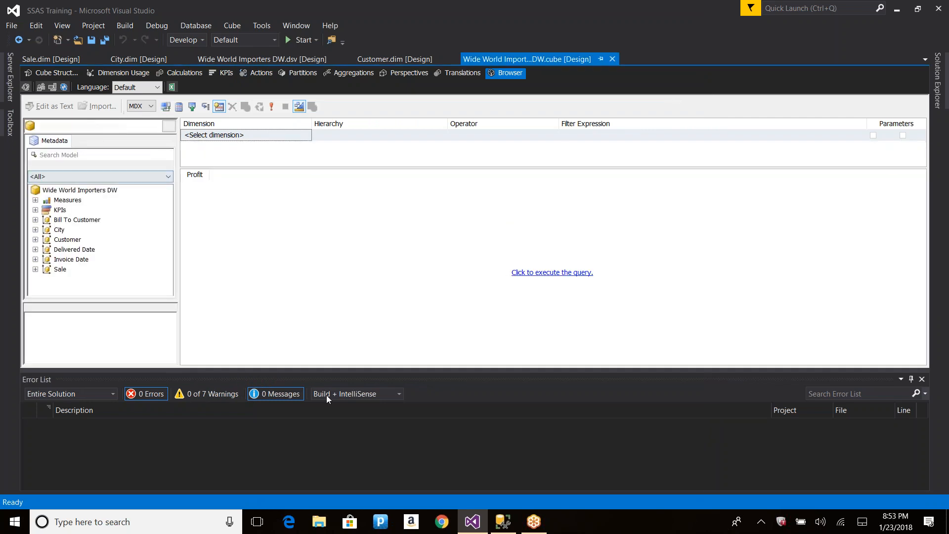
click(337, 380)
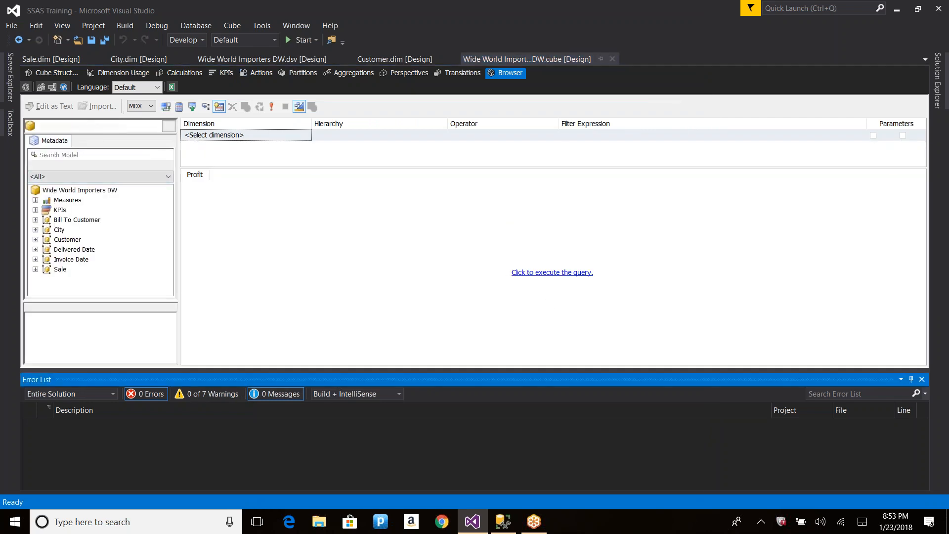
right_click(539, 380)
click(569, 449)
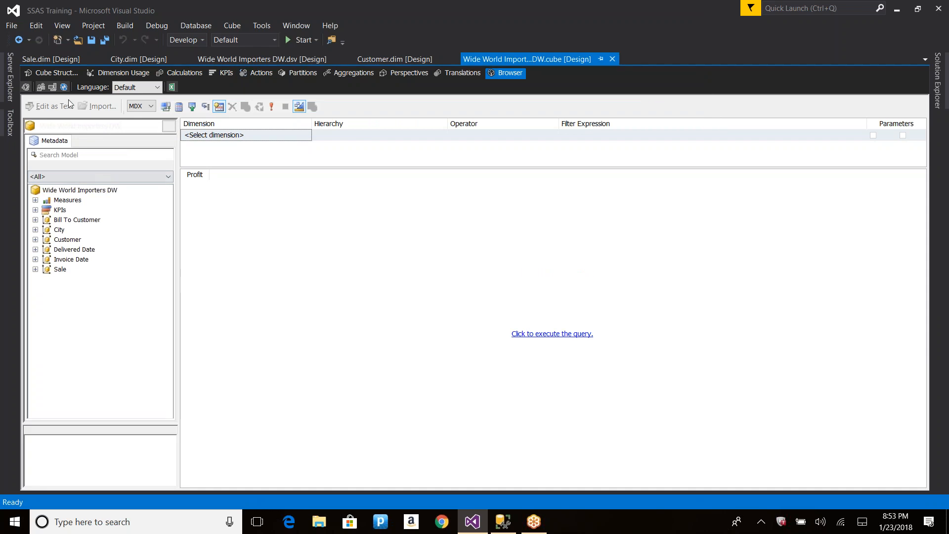
Reconnect the cube browser, select the Invoice Date Data perspective and expand its Sale measures
click(42, 87)
click(168, 125)
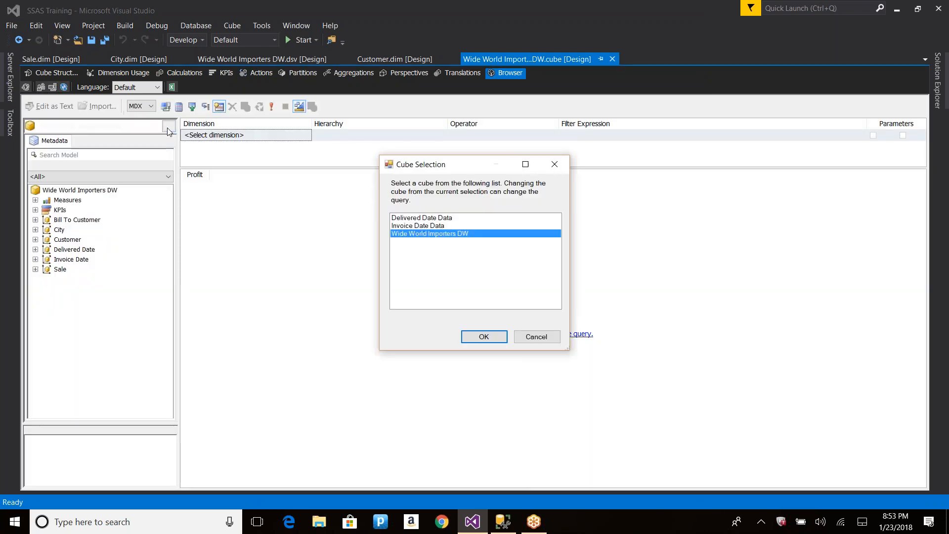
click(427, 227)
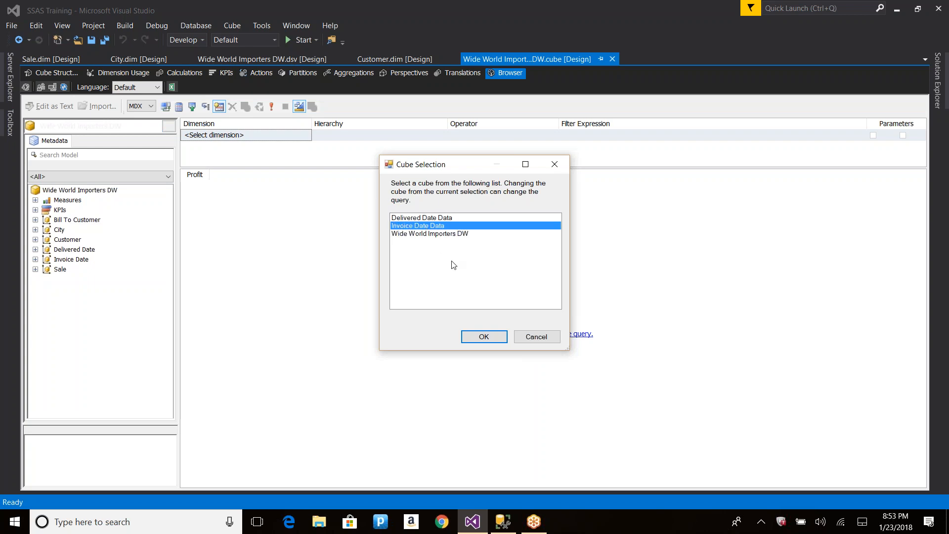
click(484, 337)
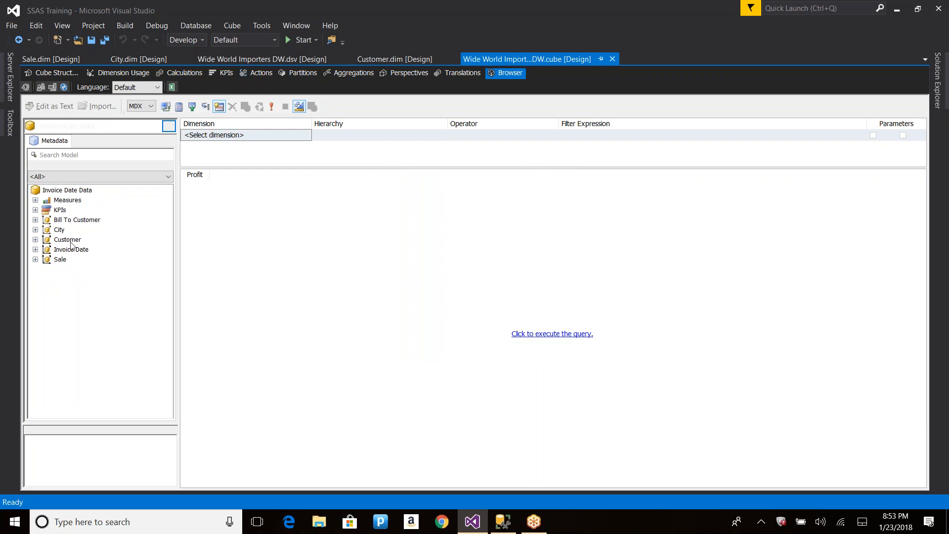
click(36, 200)
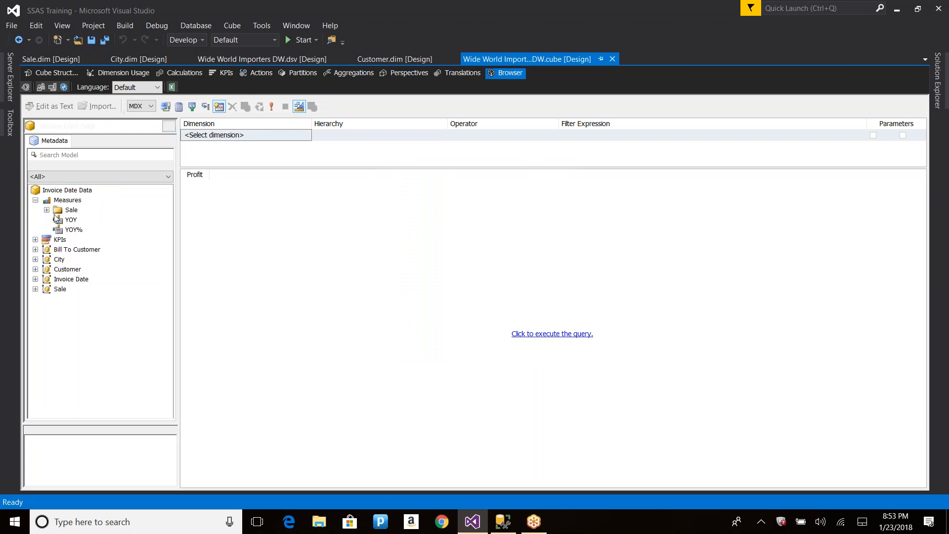
click(48, 210)
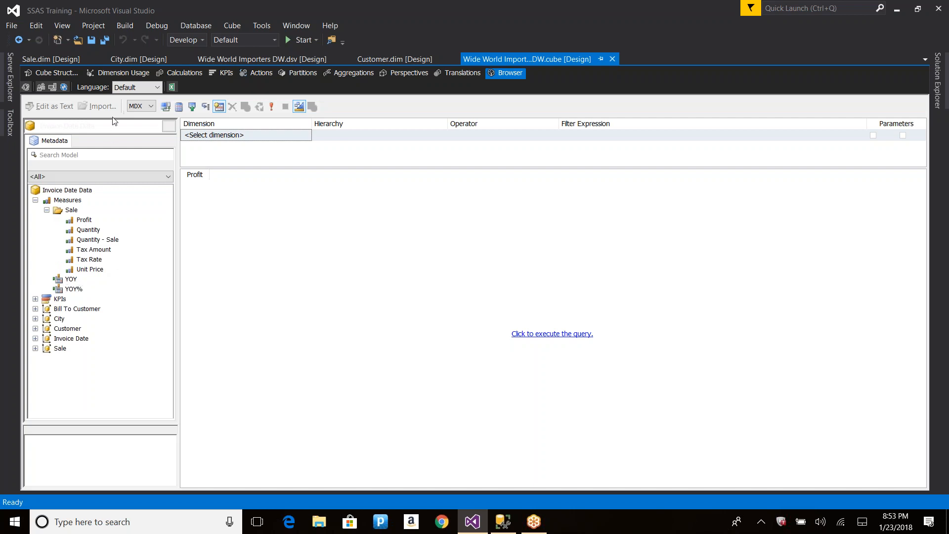
Check the perspective definitions, switch the cube browser to Delivered Date Data and inspect its Delivered Date dimension
click(393, 74)
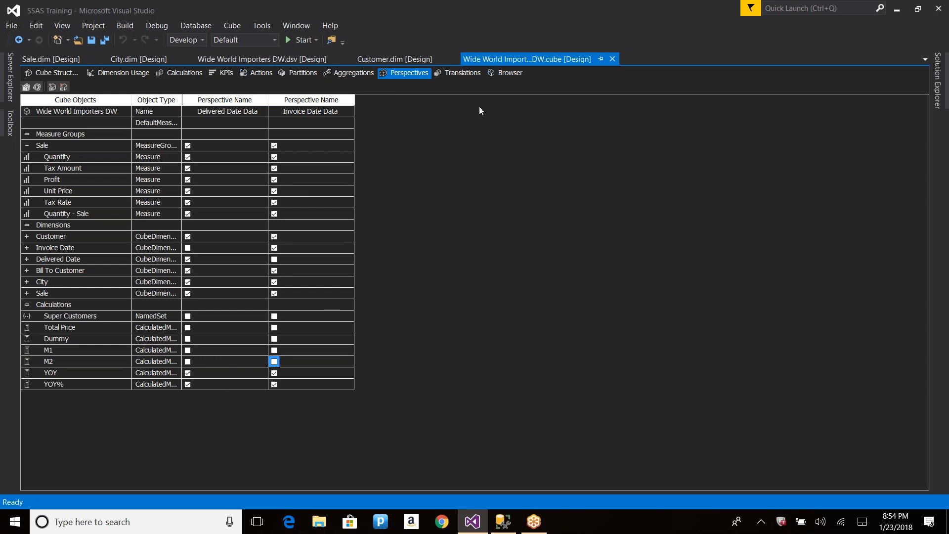
click(506, 72)
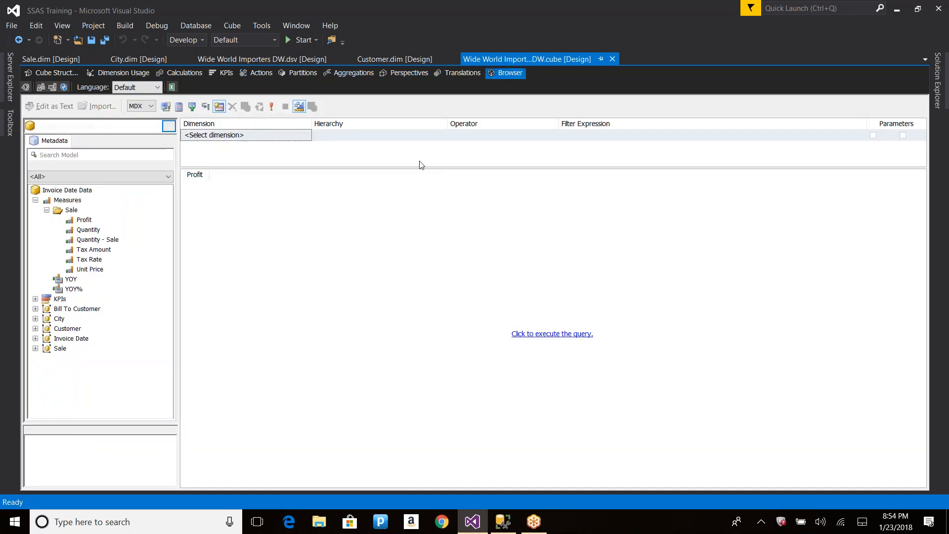
click(168, 127)
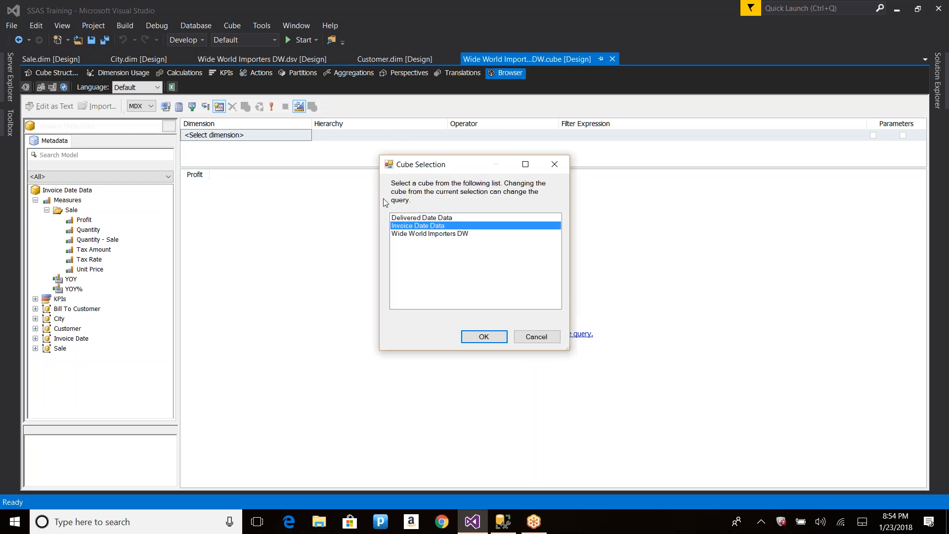
click(441, 219)
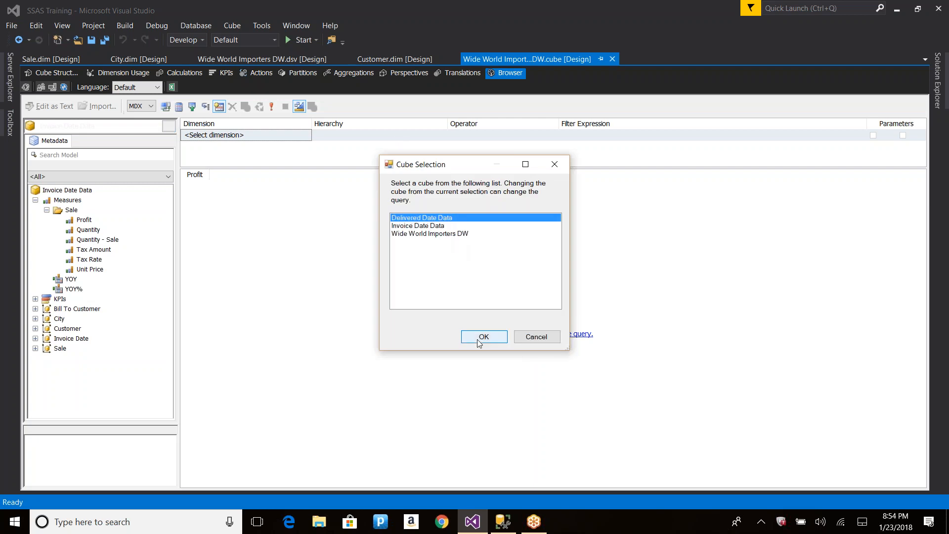
click(501, 335)
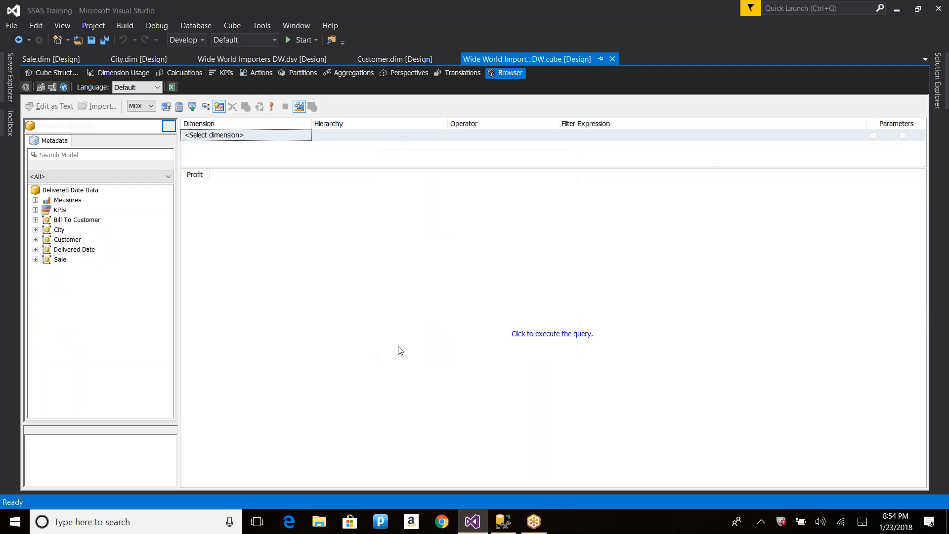
click(35, 250)
click(36, 249)
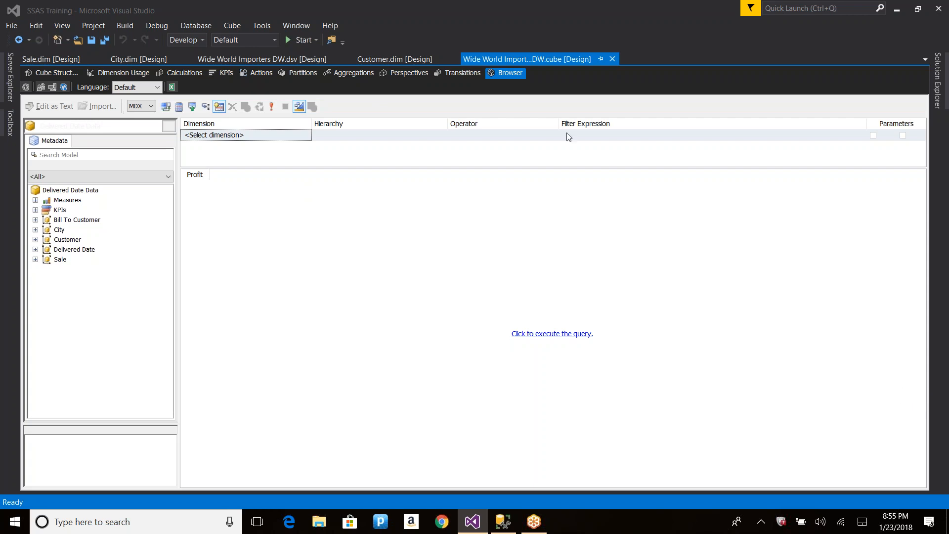
Examine the cube's translation list, covering captions of measures, dimensions, perspectives, named sets and calculated members
click(469, 76)
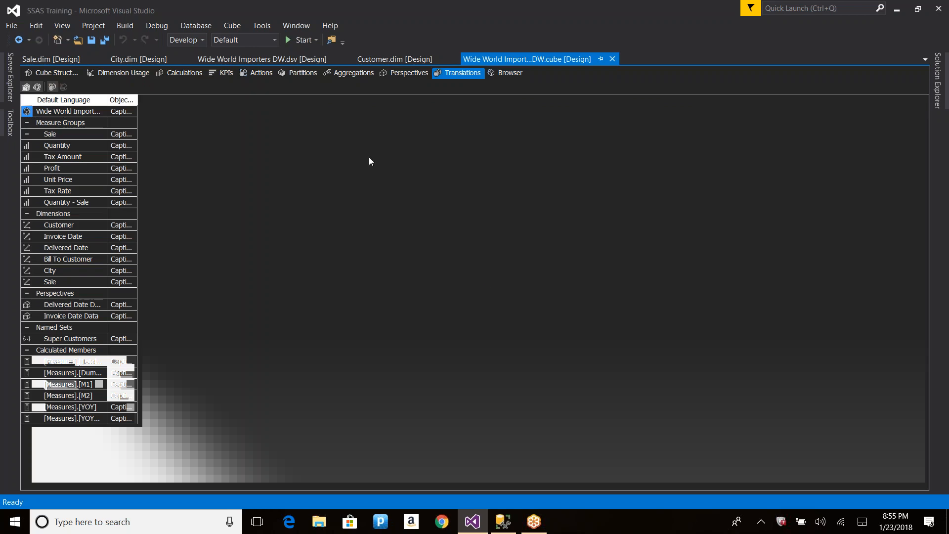
drag(131, 104, 354, 115)
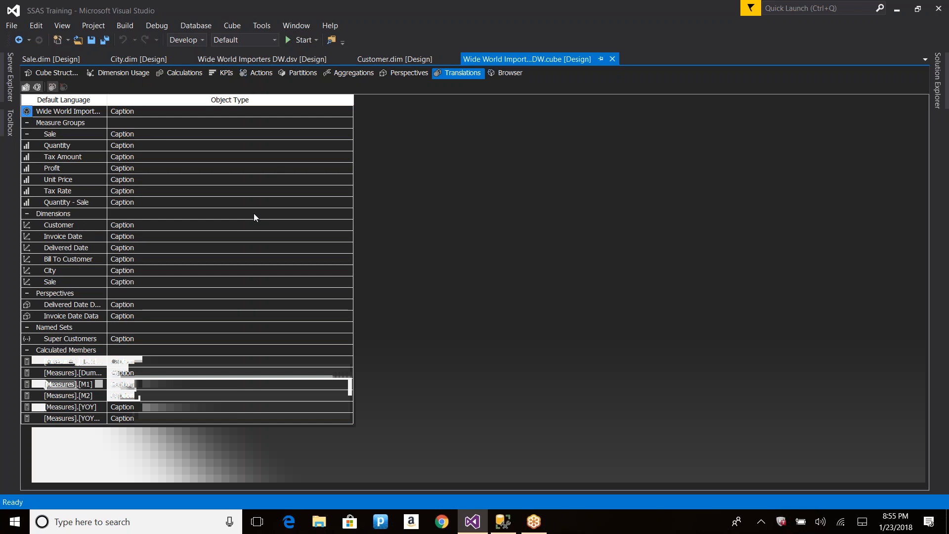
click(148, 221)
click(149, 239)
click(142, 250)
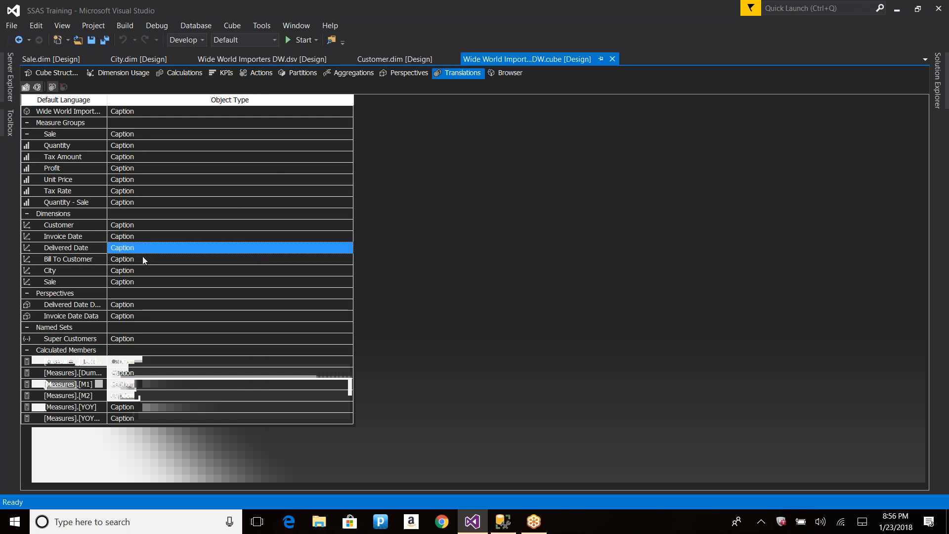
click(142, 262)
click(140, 273)
click(142, 293)
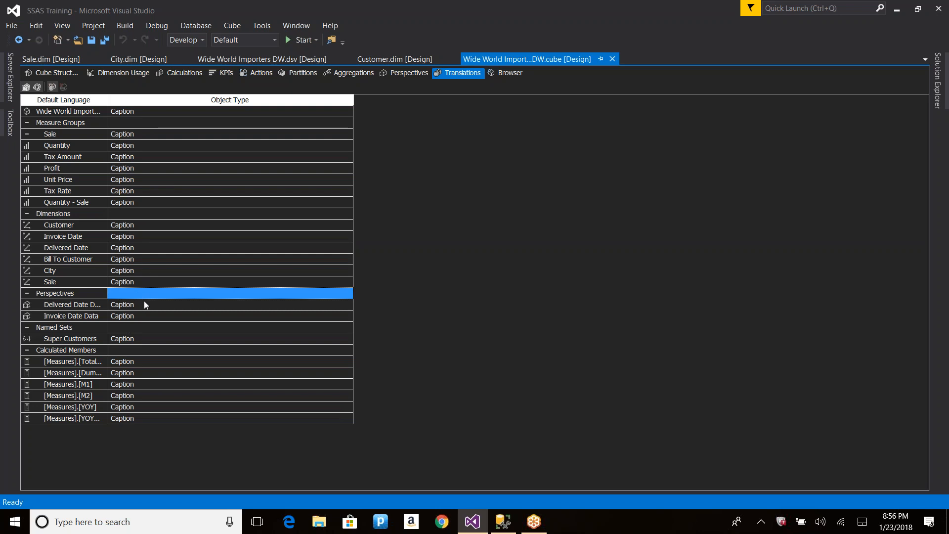
click(145, 305)
click(143, 315)
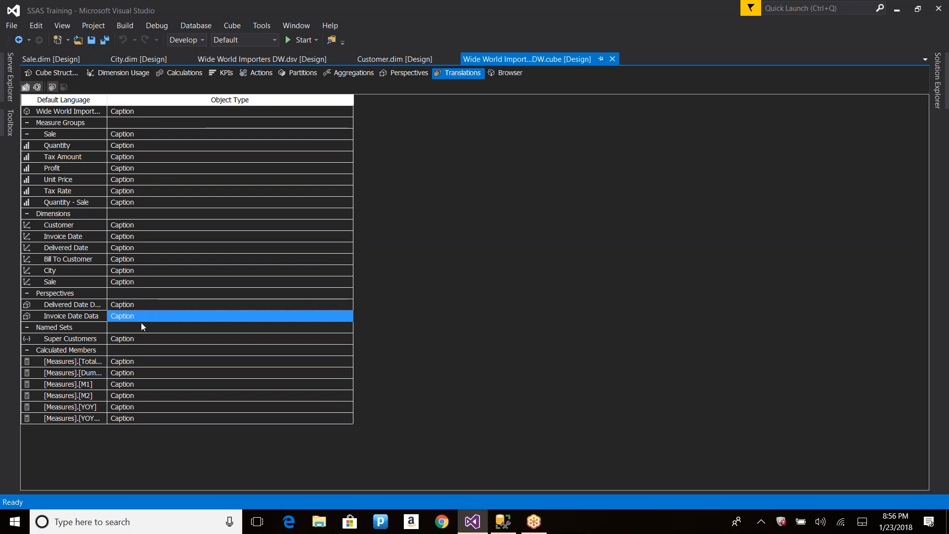
click(155, 341)
click(153, 363)
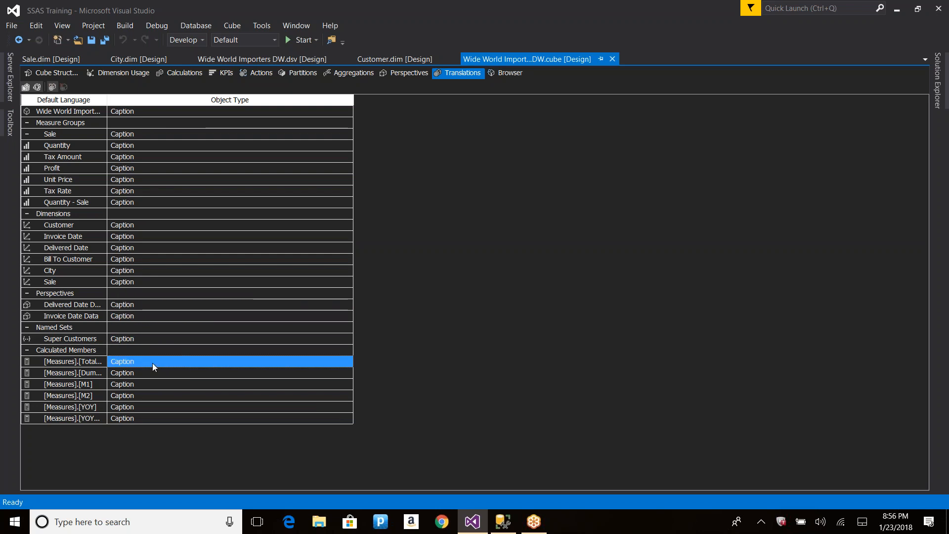
click(151, 374)
click(150, 395)
click(167, 137)
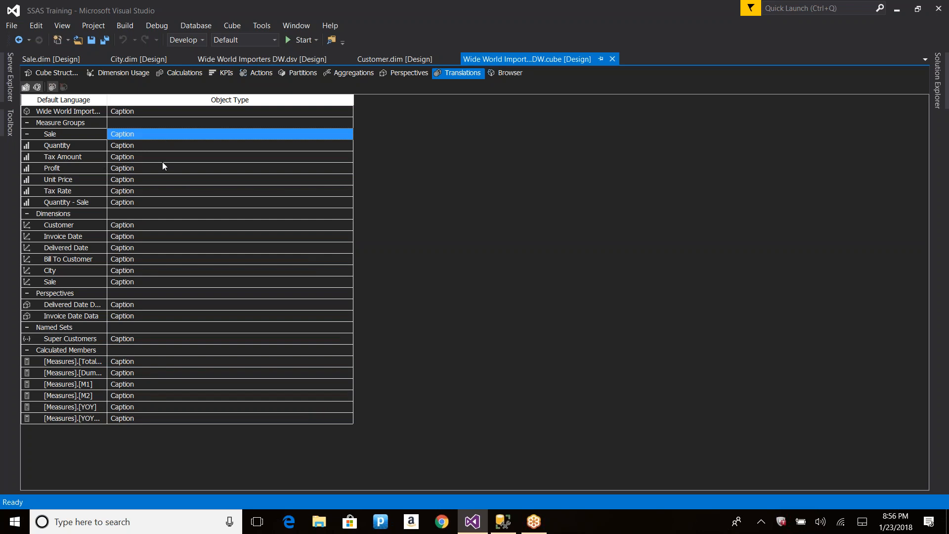
click(167, 168)
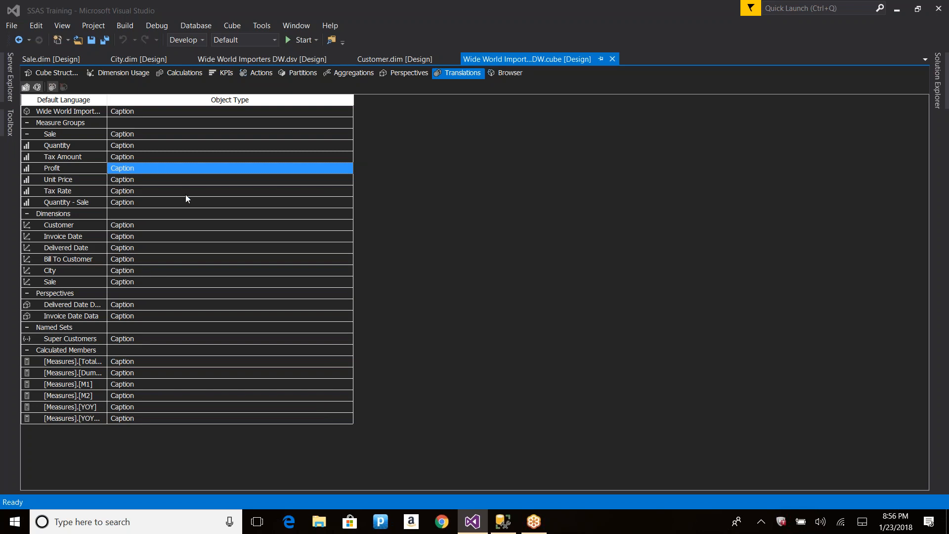
Add an Arabic (Jordan) translation to the cube and give the cube itself the caption "fdgdf"
click(26, 88)
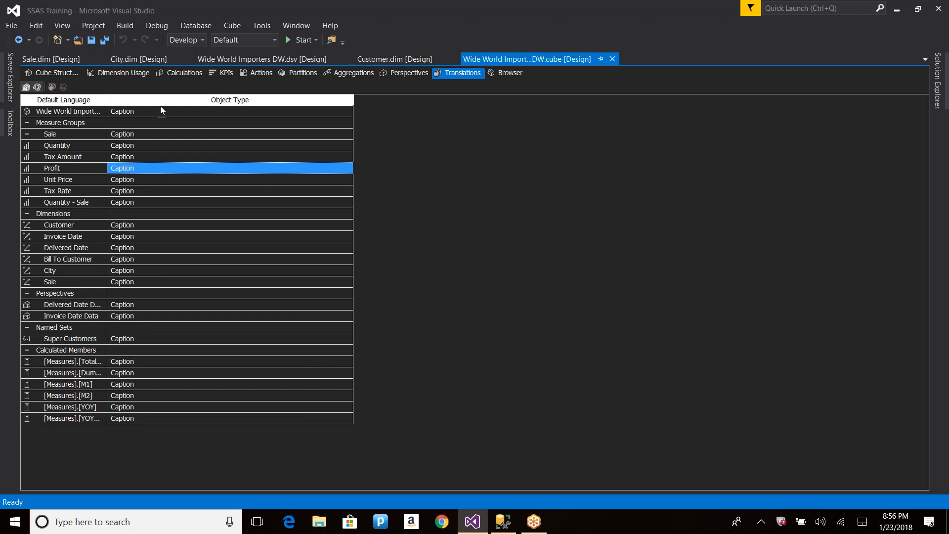
double_click(369, 183)
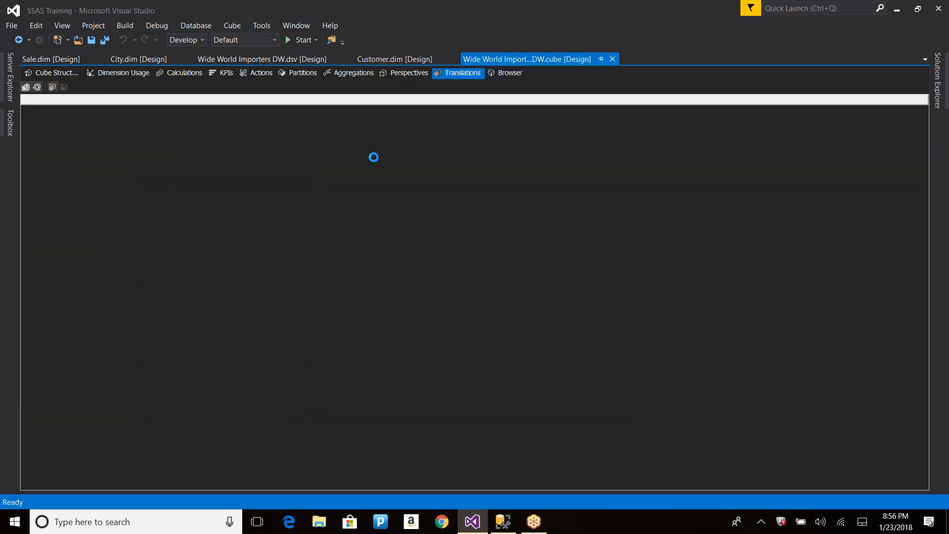
click(172, 112)
text(fdgdf)
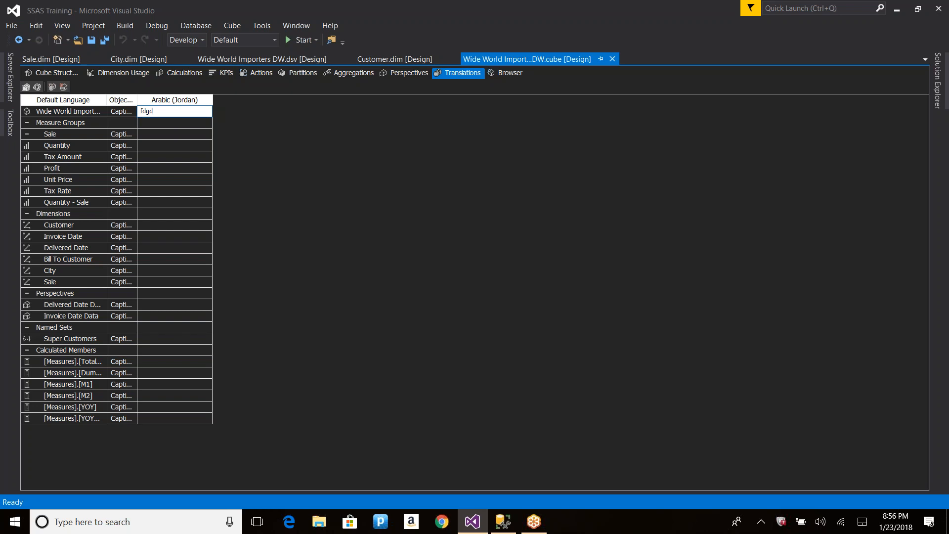
Enter Arabic (Jordan) captions for the Sale measure group (dfgsd) and the Profit (dfg), Quantity (dsf) and Tax Amount (dsfg) measures
click(174, 138)
text(dfgsd)
click(170, 168)
text(dfg)
click(167, 145)
text(dsf)
click(157, 157)
text(dsfg)
Enter Arabic (Jordan) captions for the measures Unit Price (dfg), Tax Rate (dfsg) and Quantity - Sale (dfsgs)
click(151, 180)
text(dfg)
click(153, 190)
text(dfsg)
key(Down)
text(dfsgs)
Enter Arabic (Jordan) captions for the dimensions Customer (gs), Invoice Date (dfg), Delivered Date (dsfg) and City (sdgfsdgsdg)
click(143, 227)
text(gs)
key(Down)
text(dfg)
key(Down)
text(dsfg)
click(150, 272)
text(sdgfsdgsdg)
Enter Arabic (Jordan) captions for the calculated members Total Price (gdfsdg), M1 (fgsd) and YOY (gsdg)
click(151, 361)
text(gdfsdg)
click(148, 406)
text(sdgsd)
click(161, 384)
text(fgsd)
click(162, 406)
text(gsdg)
click(162, 417)
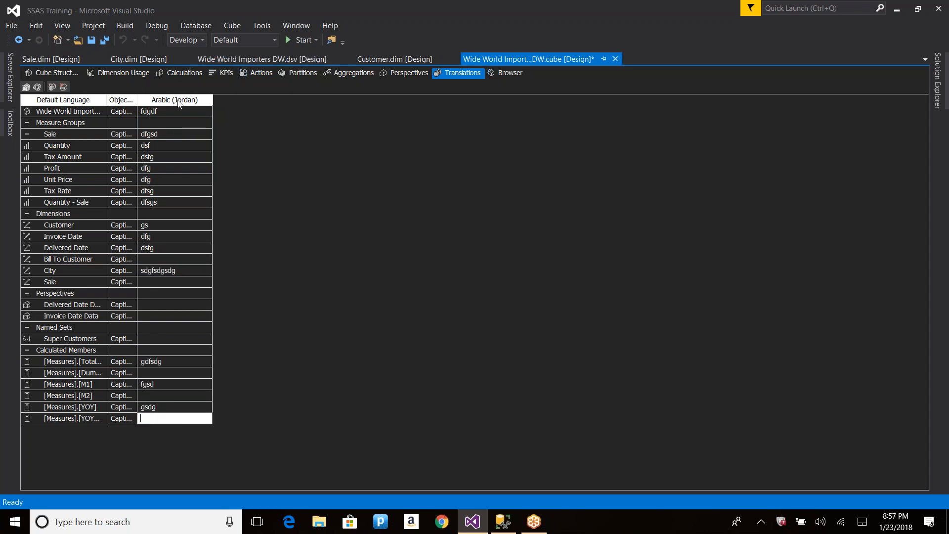
Build and deploy the project, overwriting the Wide World Importers database, and close the Process Cube dialog without running it
click(37, 88)
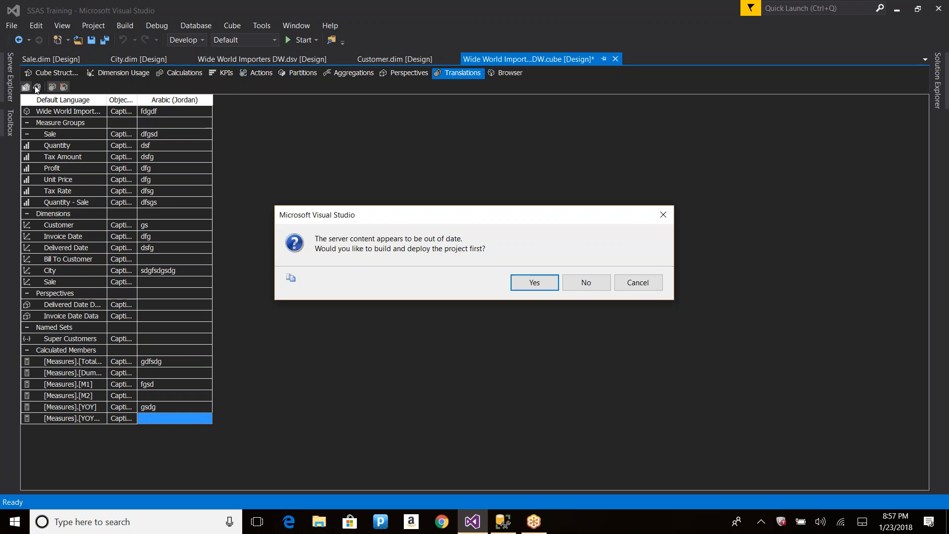
key(Return)
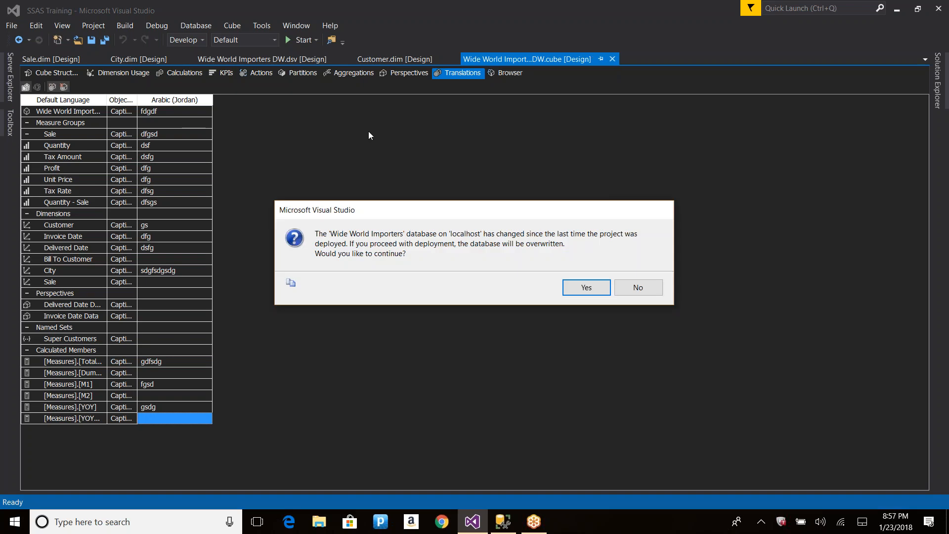
click(568, 286)
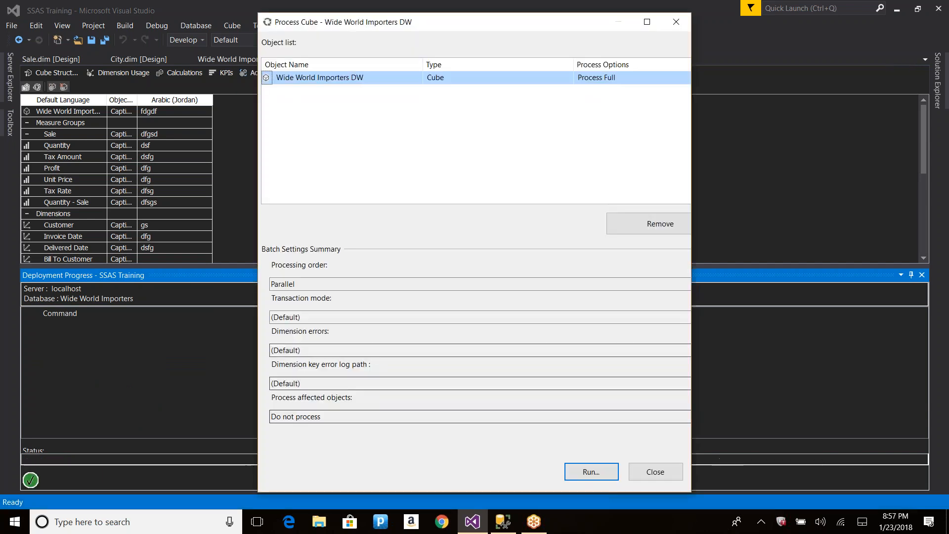
click(657, 473)
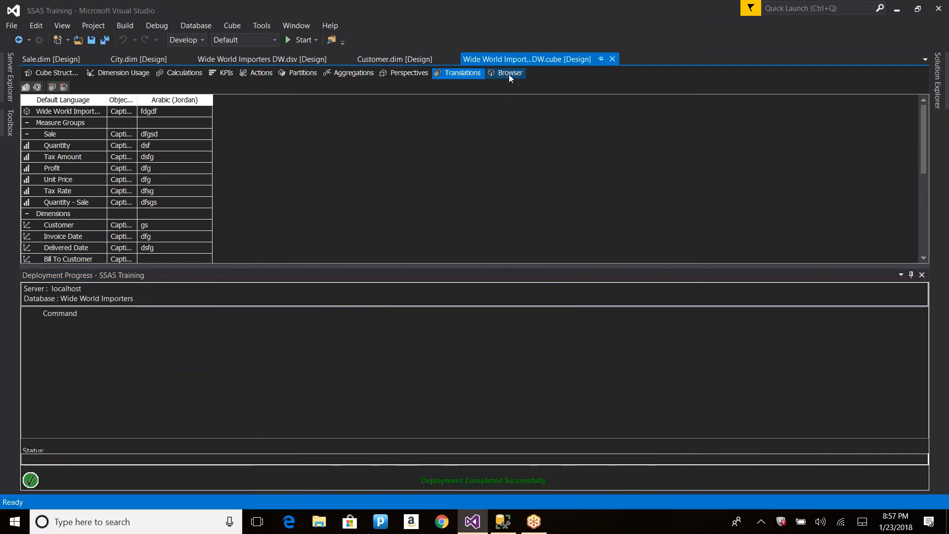
Set the cube browser's language to Arabic (Jordan) and hide the Deployment Progress window
click(508, 74)
click(297, 251)
click(157, 88)
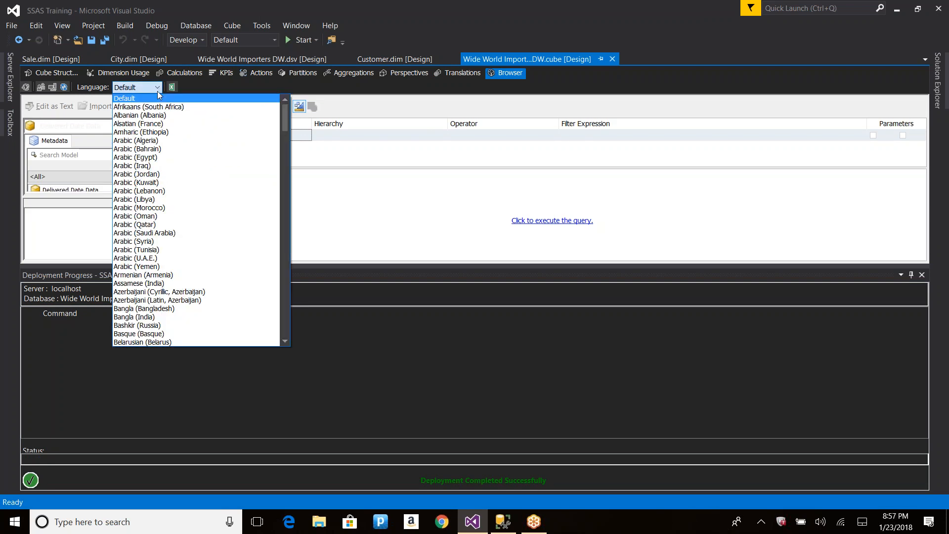
click(148, 175)
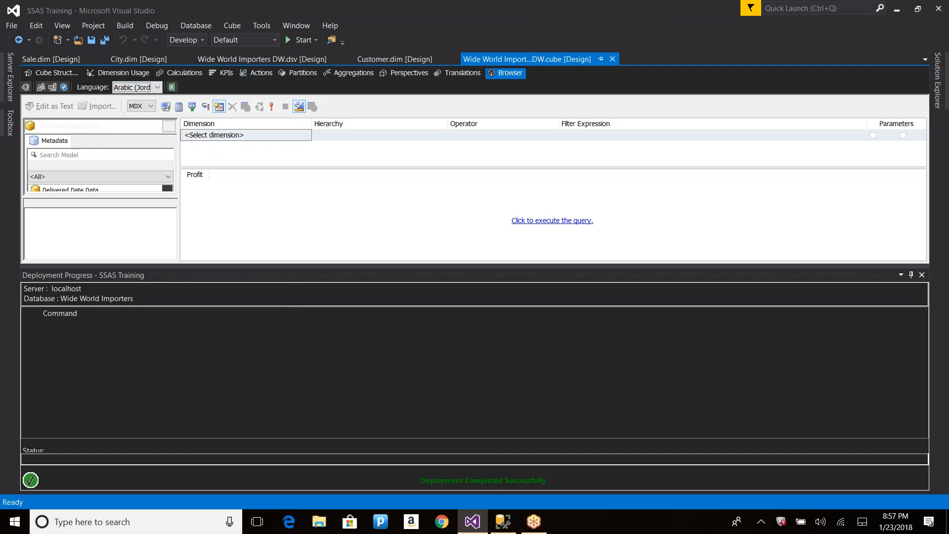
right_click(269, 273)
click(300, 337)
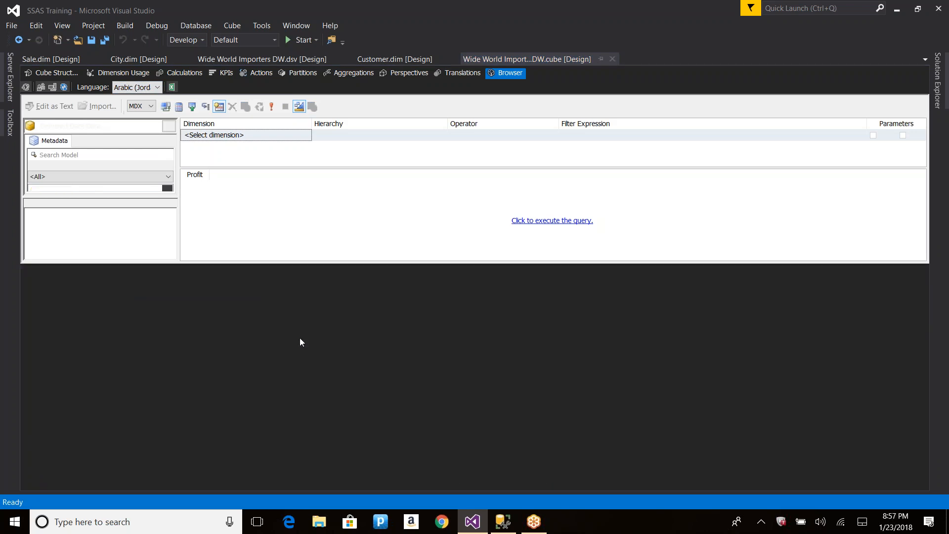
Expand the translated Delivered Date, Customer and City dimensions and the Sale measure group to inspect their captions
click(35, 249)
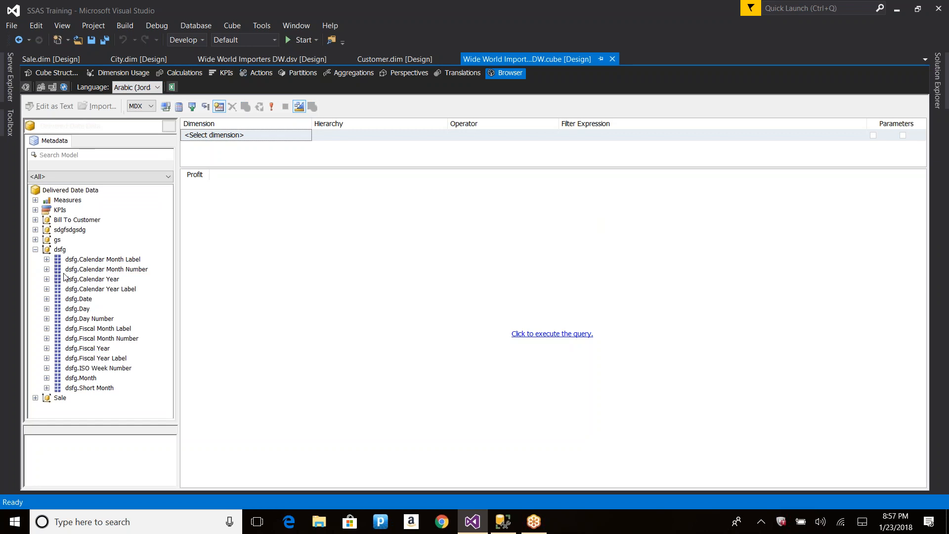
click(36, 239)
click(36, 230)
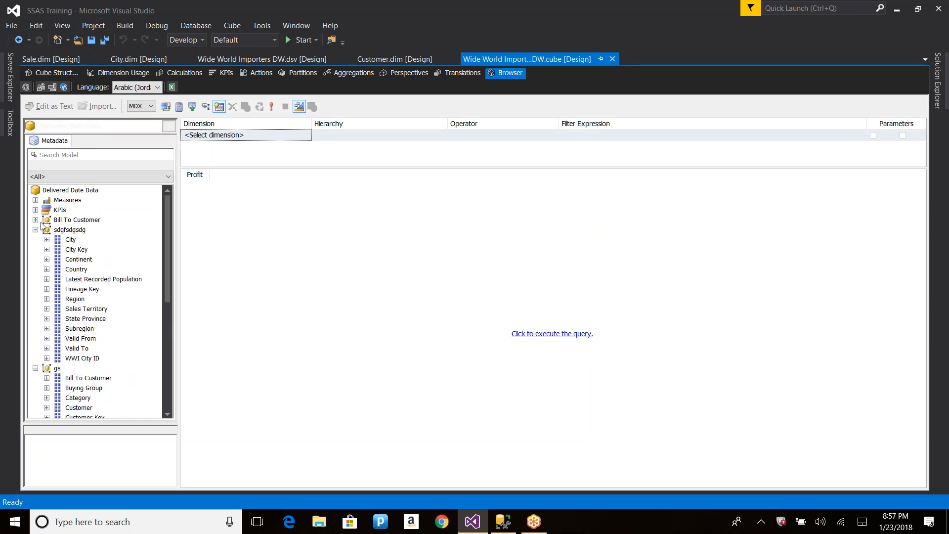
click(35, 200)
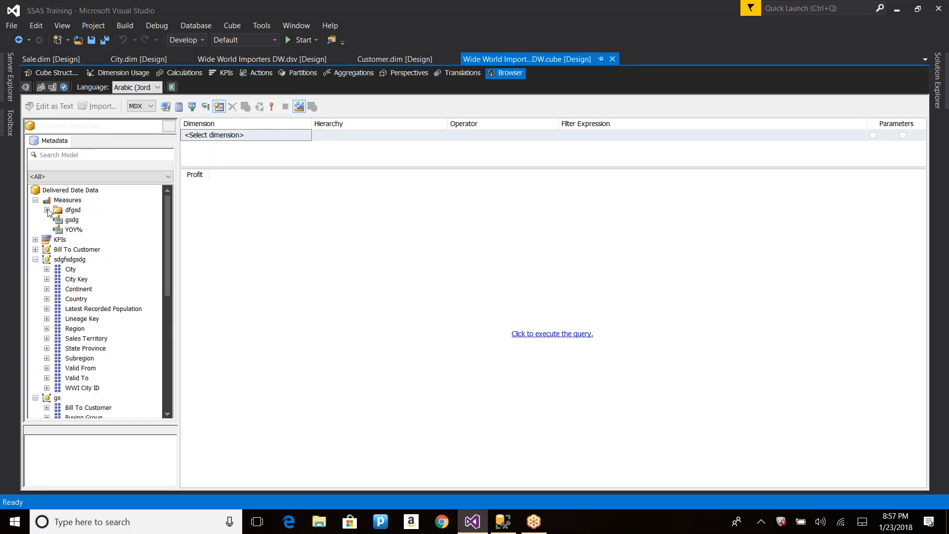
double_click(59, 211)
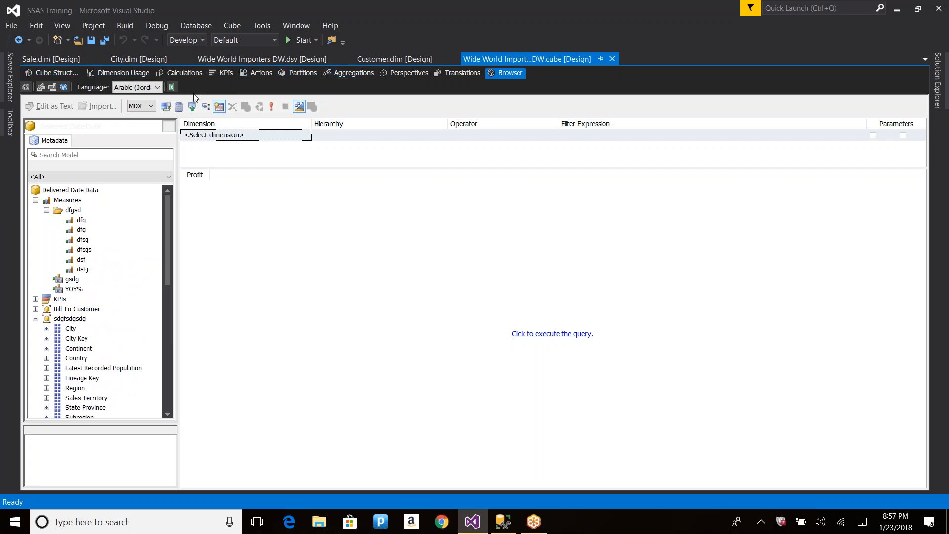
Set the cube browser's language back to Default
click(158, 88)
scroll(150, 133, up, 3)
click(148, 99)
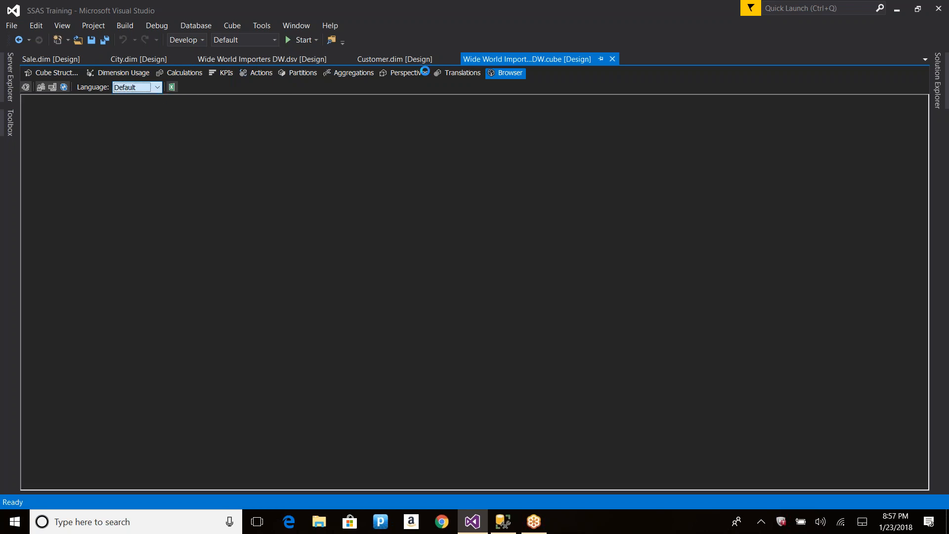
Delete the Arabic (Jordan) translation from the cube
click(460, 73)
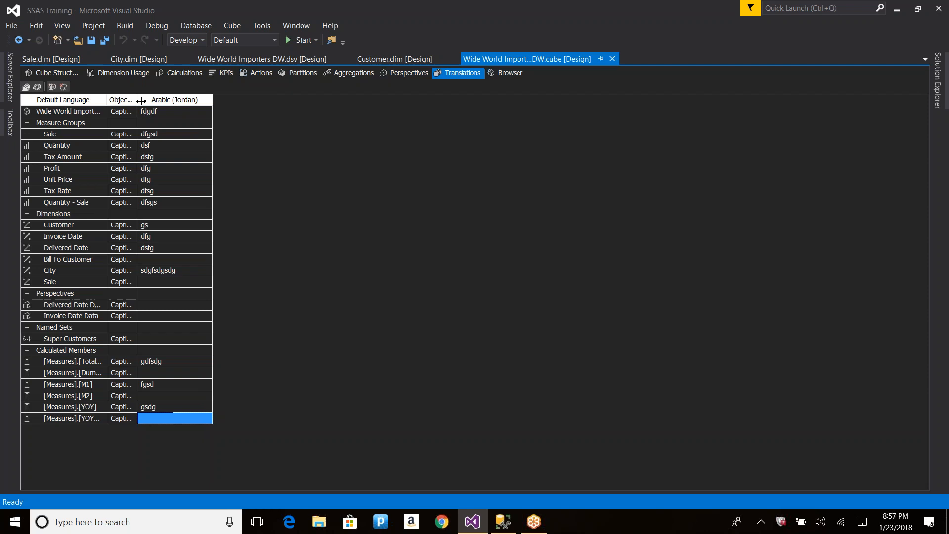
drag(137, 108, 219, 105)
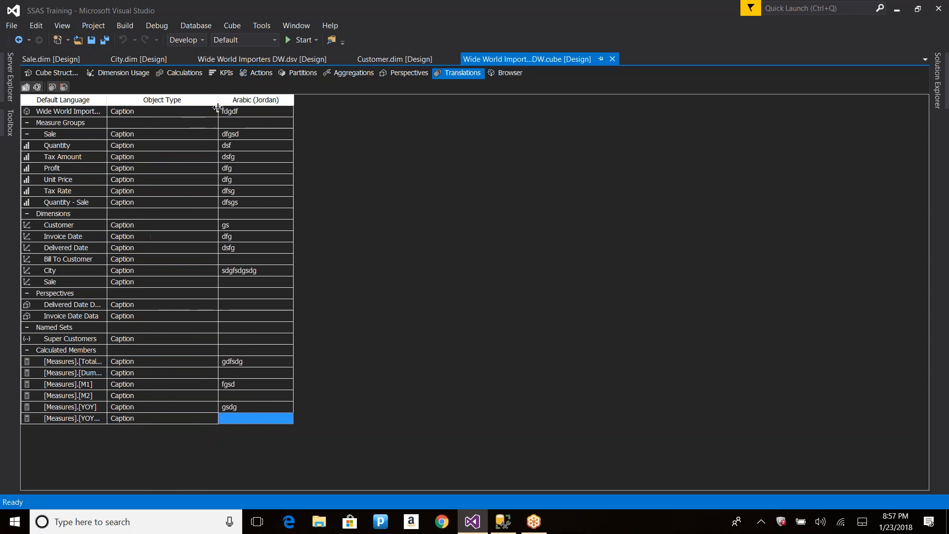
right_click(257, 99)
click(289, 119)
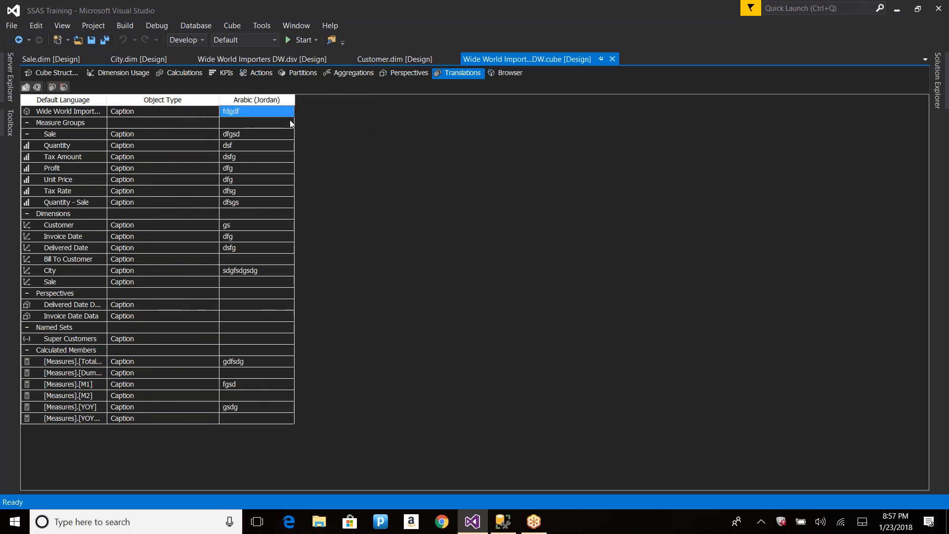
click(543, 315)
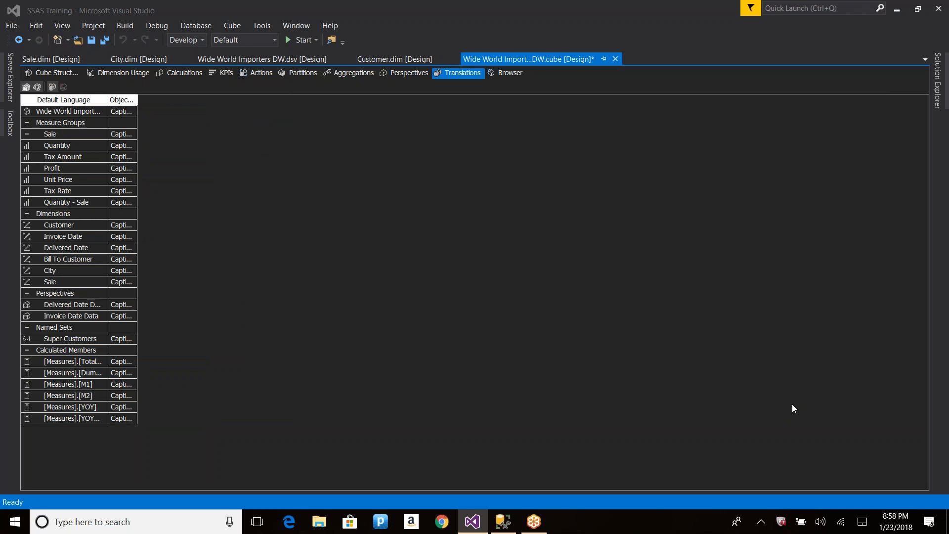
Create a new KPI named Sales KPI and associate it with the Sale measure group
click(226, 73)
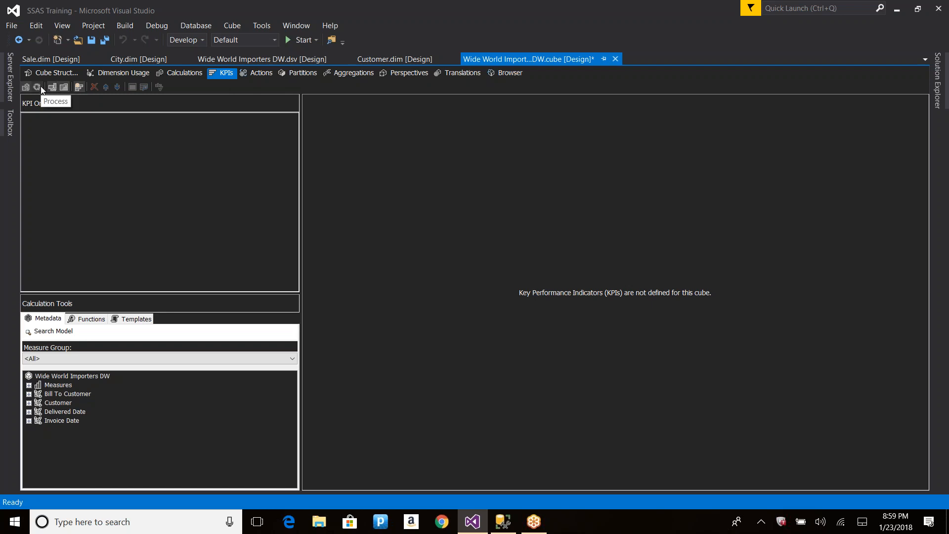
click(77, 89)
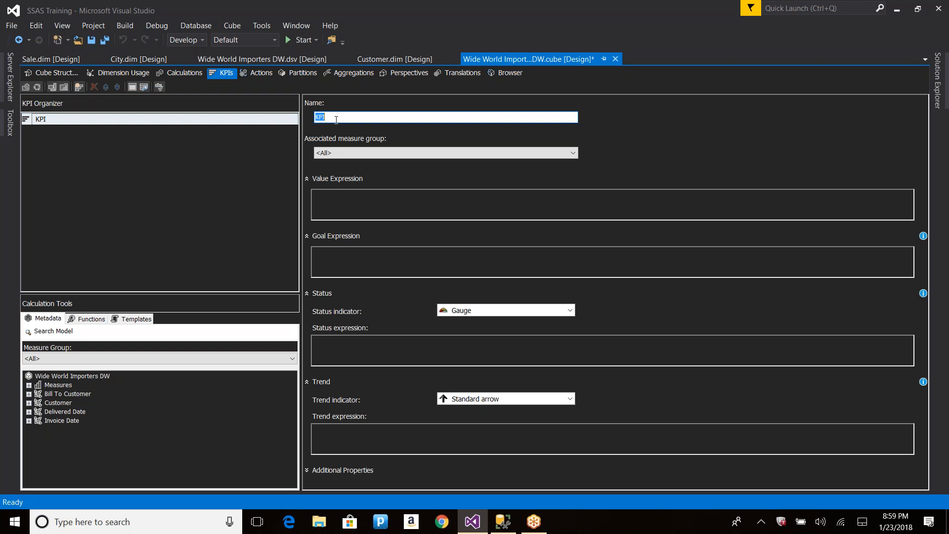
text(Sales KPI)
click(373, 151)
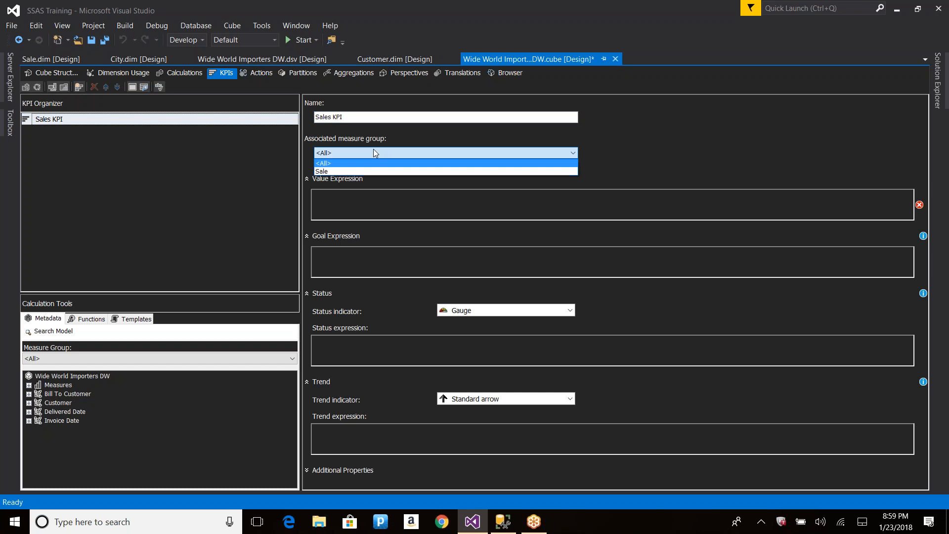
click(341, 171)
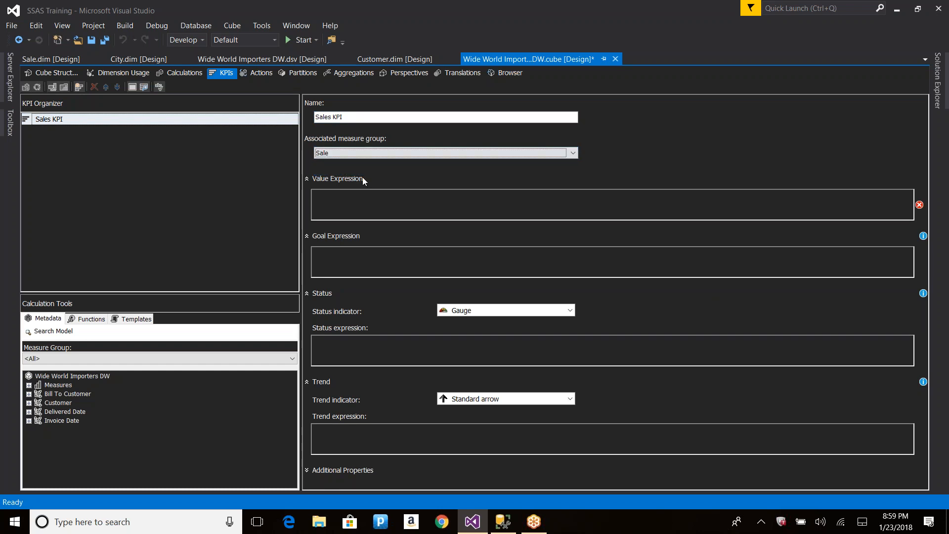
Set the Sales KPI's value expression to [Measures].[Profit] using the Profit measure of the Sale group
click(327, 202)
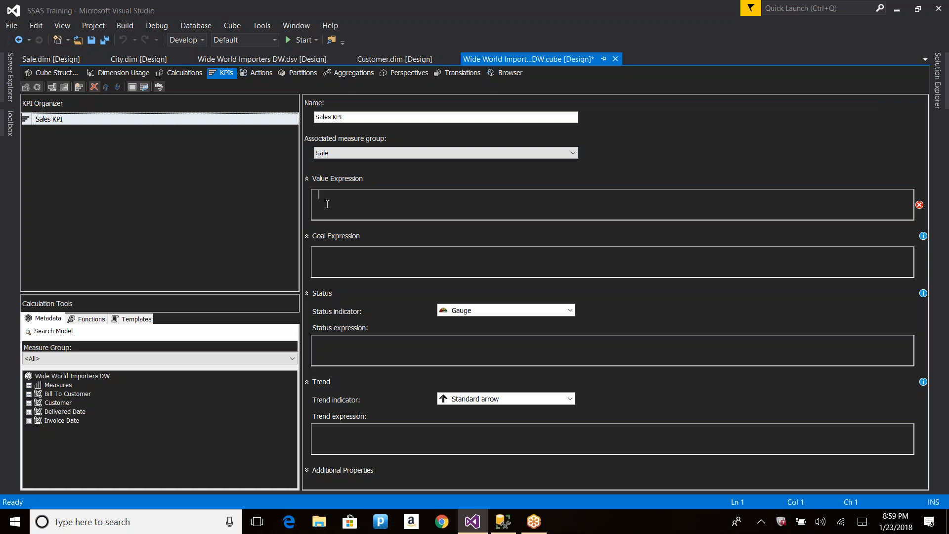
click(29, 385)
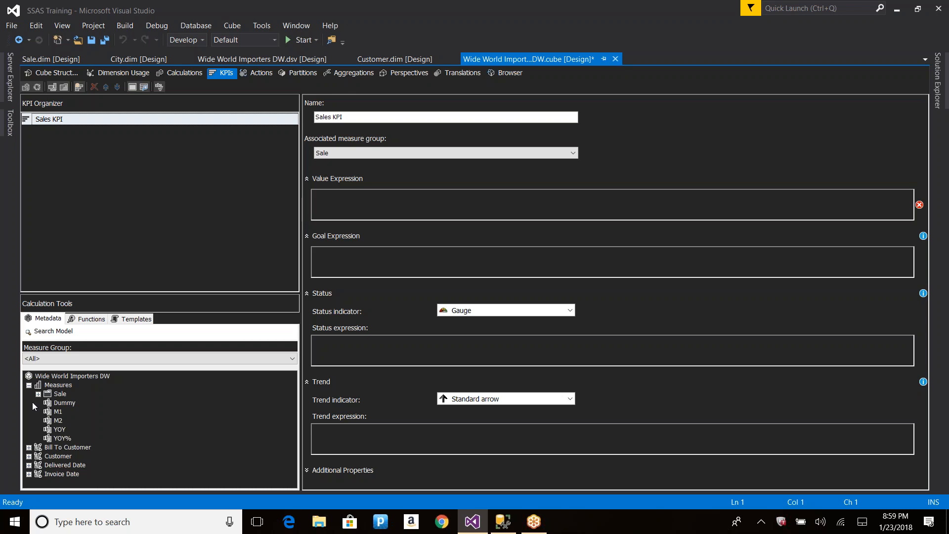
click(38, 394)
drag(71, 411, 341, 210)
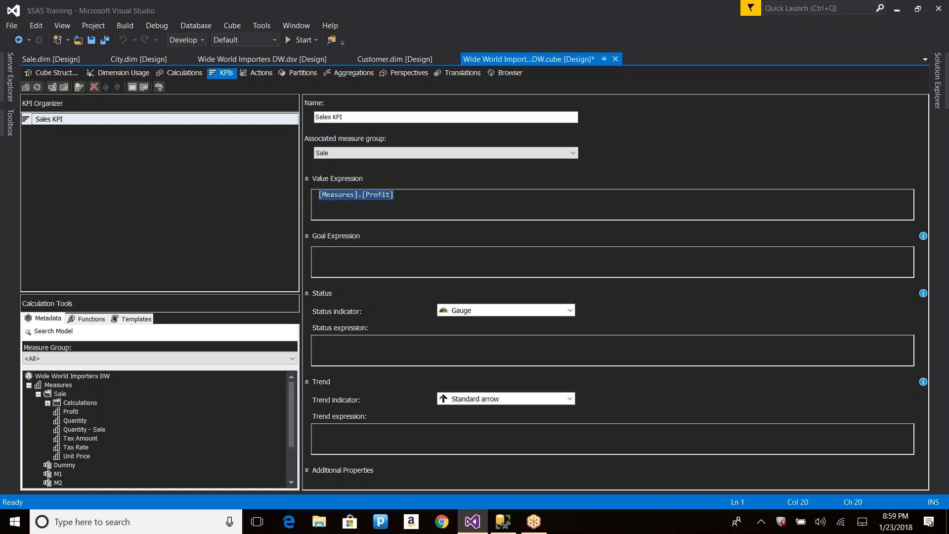
Try the YOY% measure in the Sales KPI's value expression, and clear the expression line
click(355, 255)
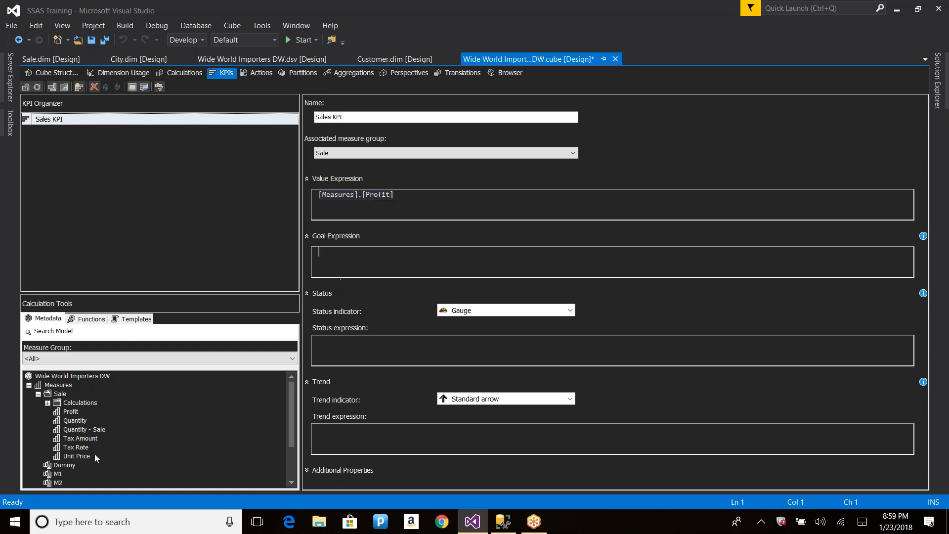
click(92, 439)
scroll(94, 444, down, 1)
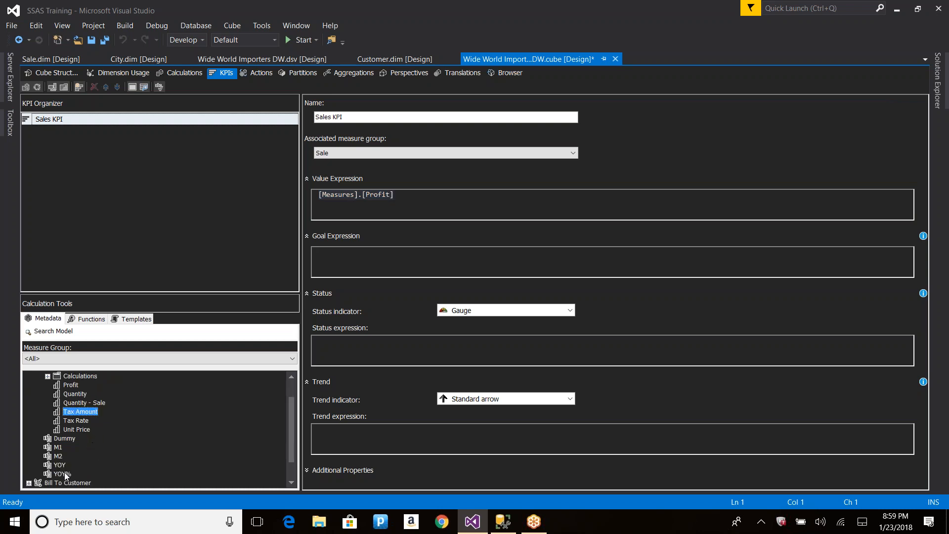
drag(64, 475, 402, 195)
key(shift+Home)
key(Delete)
Query the YOY% measure beside Profit in the cube browser, remove it and rerun the query with Profit alone
click(511, 74)
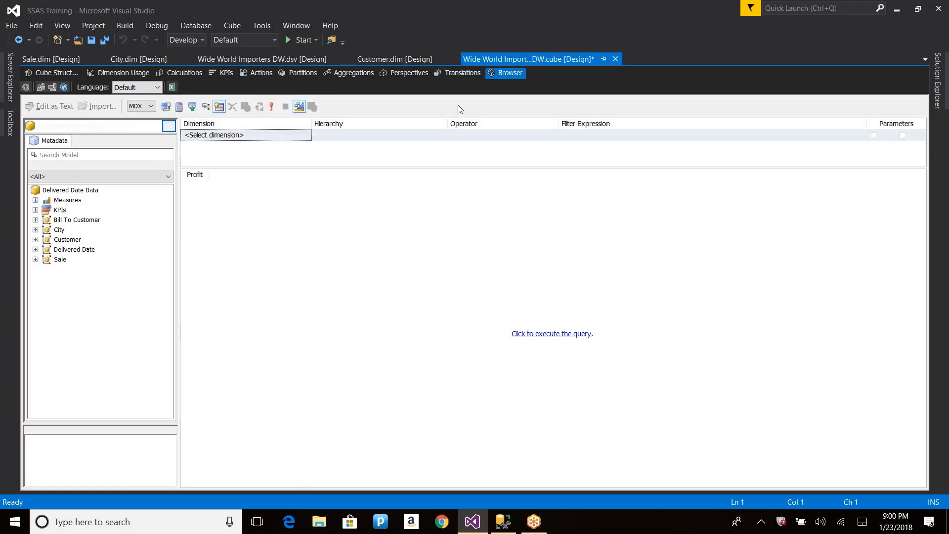
drag(64, 230, 210, 248)
click(502, 334)
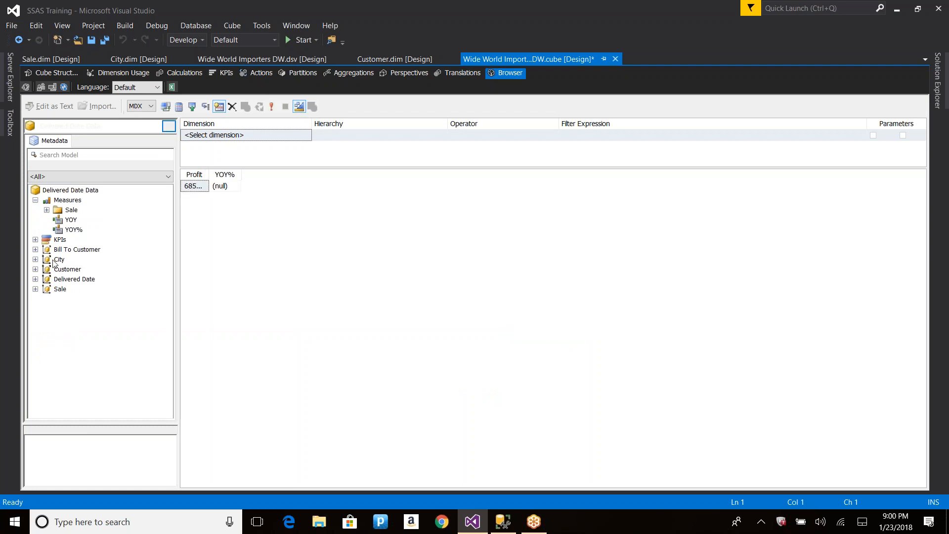
drag(230, 174, 108, 262)
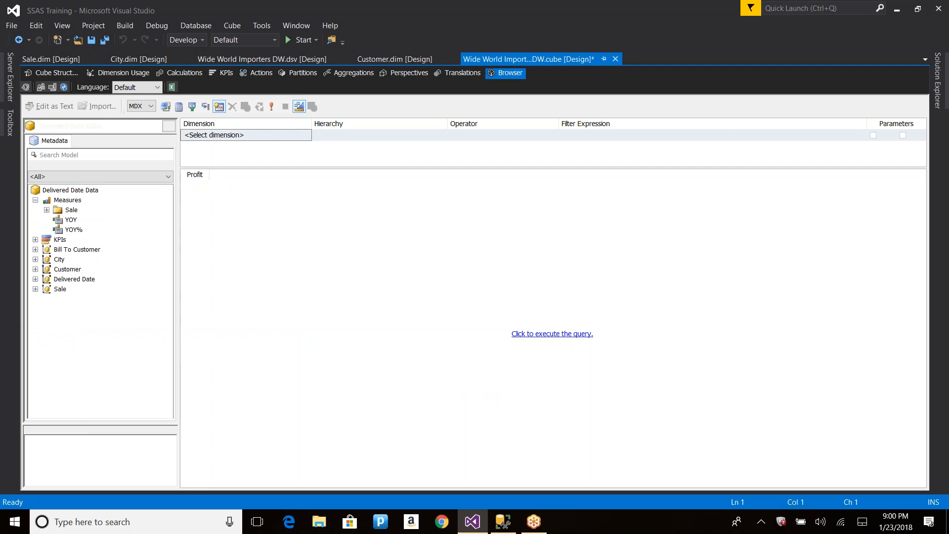
click(549, 334)
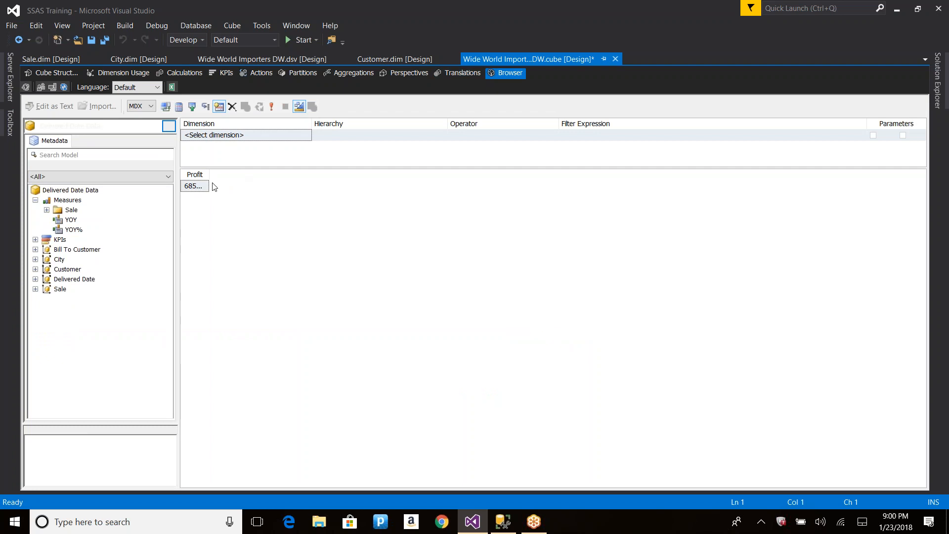
Break Profit down by Customer in the cube browser, run the query and widen the columns to examine each customer's profit
drag(209, 177, 270, 173)
click(35, 269)
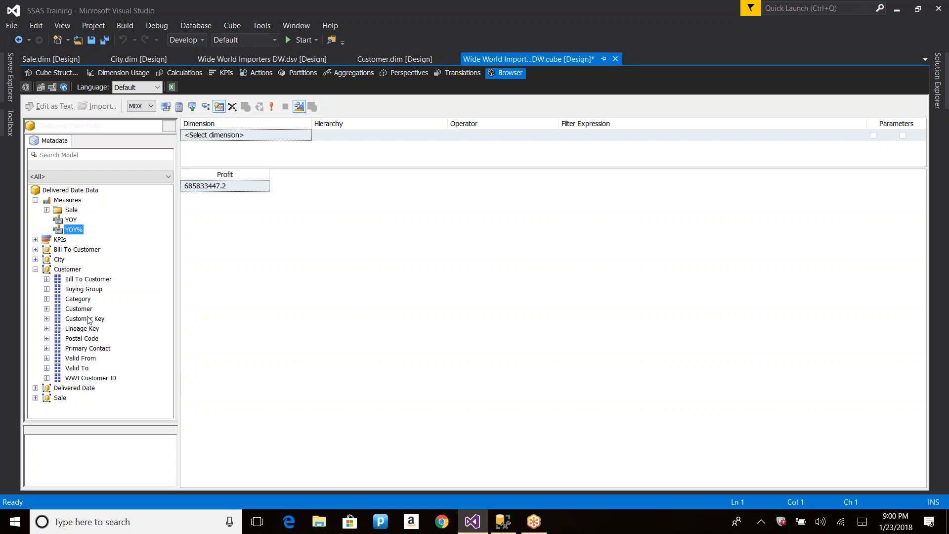
click(79, 299)
drag(85, 310, 205, 305)
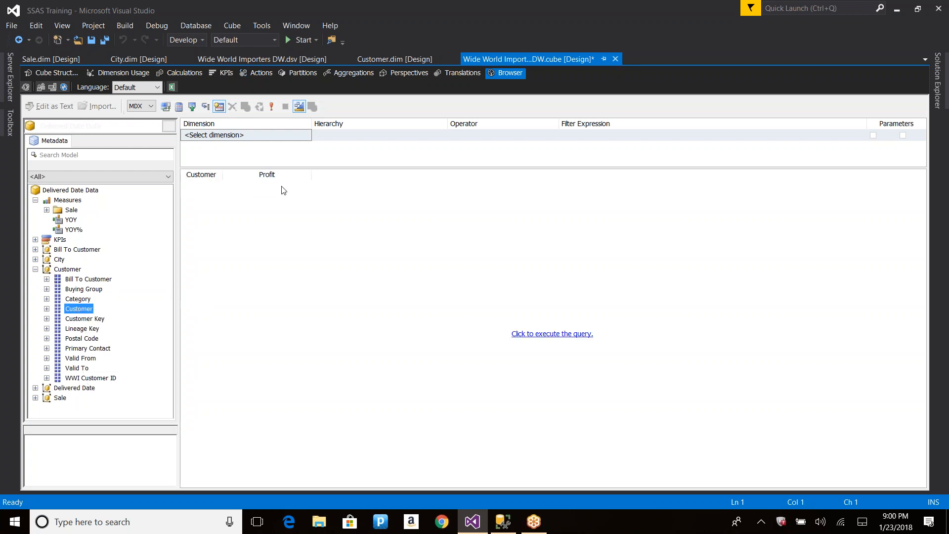
click(531, 334)
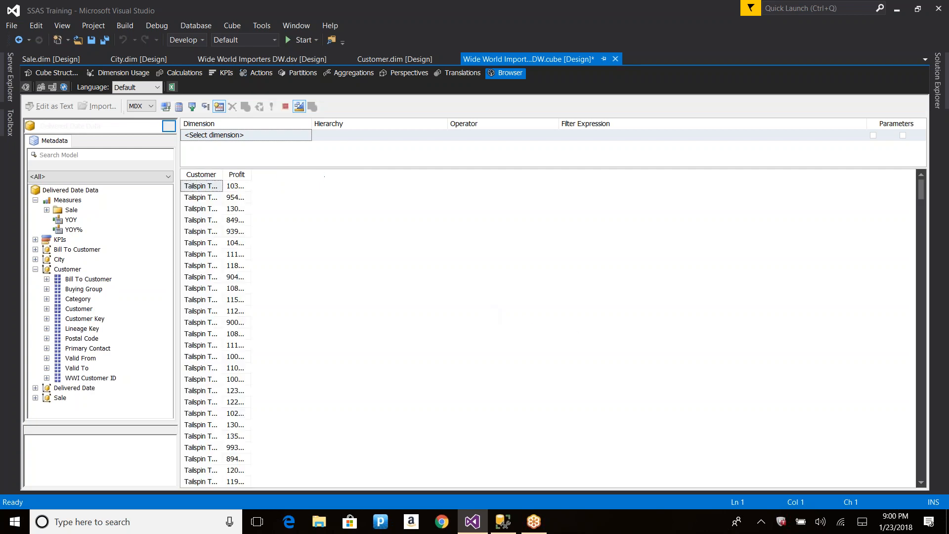
drag(250, 173, 336, 171)
click(263, 187)
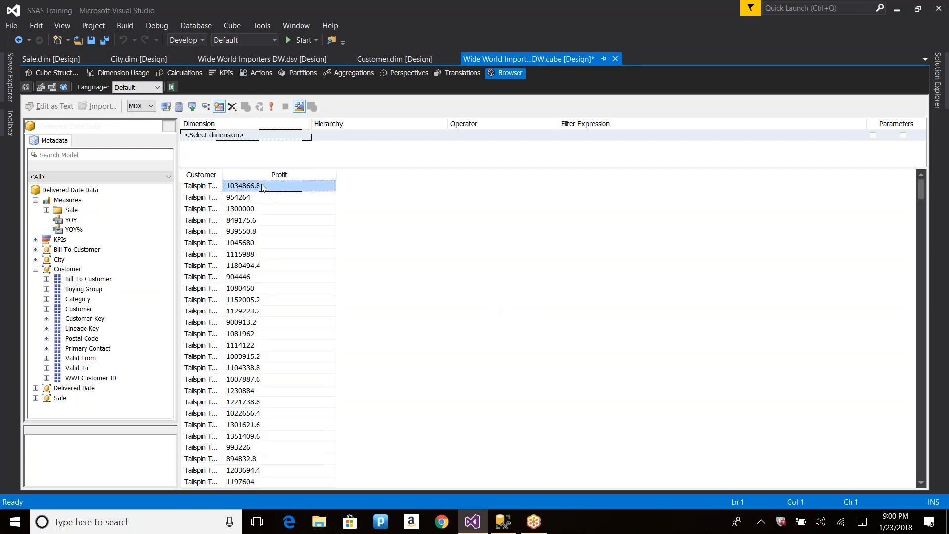
drag(223, 173, 272, 173)
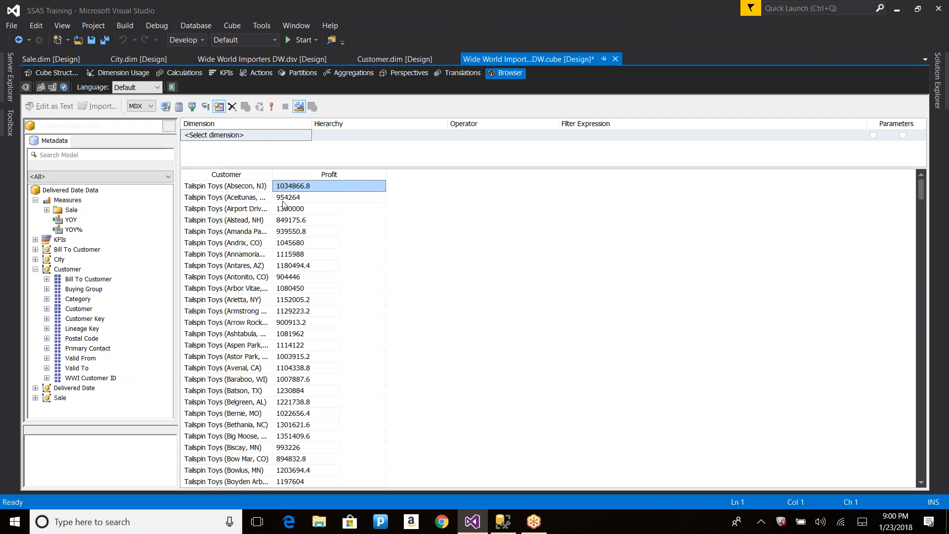
click(290, 198)
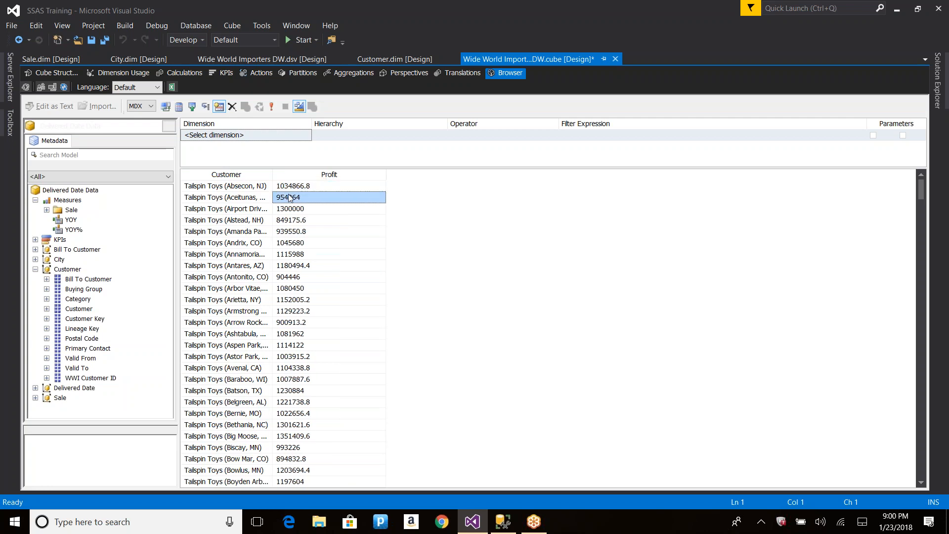
Create a new calculated member named [Profit %] in the cube's calculation script
click(185, 73)
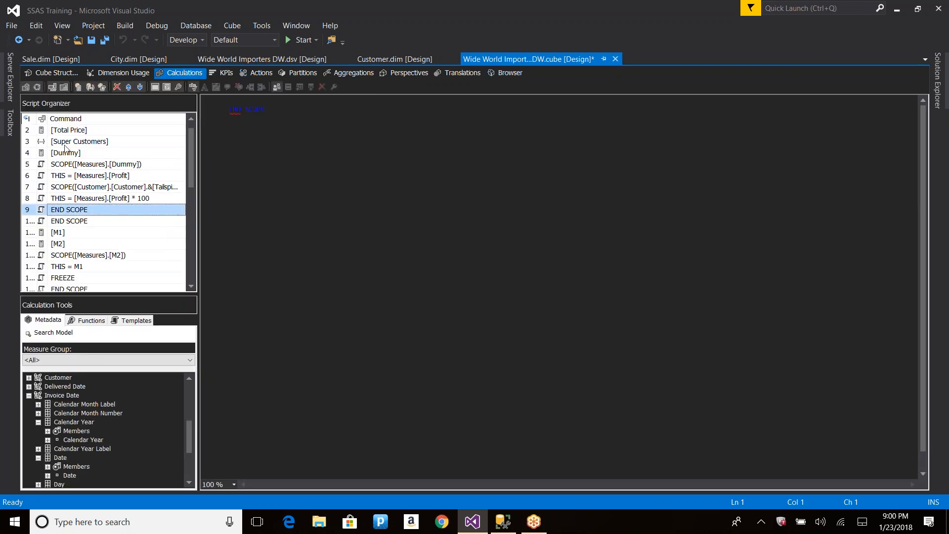
click(80, 88)
key(End)
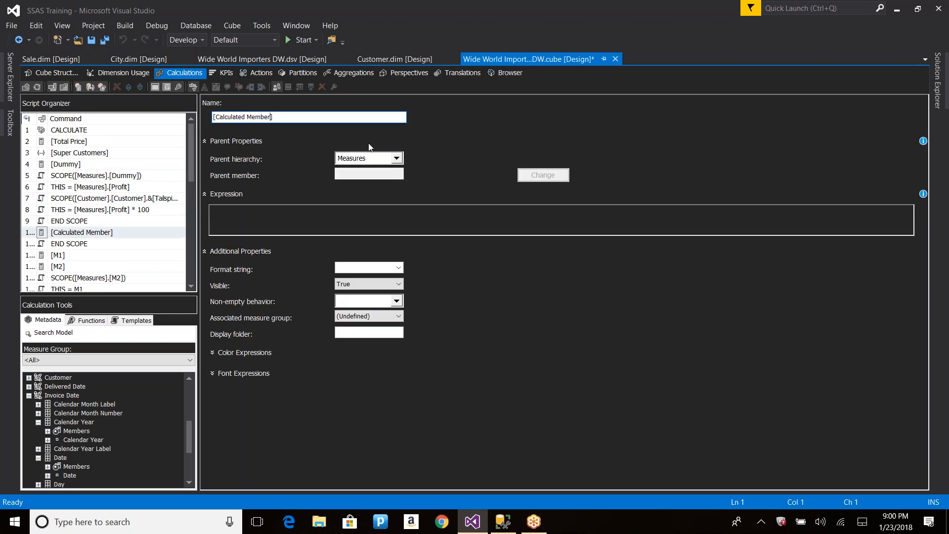
key(ctrl+shift+Left)
key(ctrl+shift+Left)
text(P)
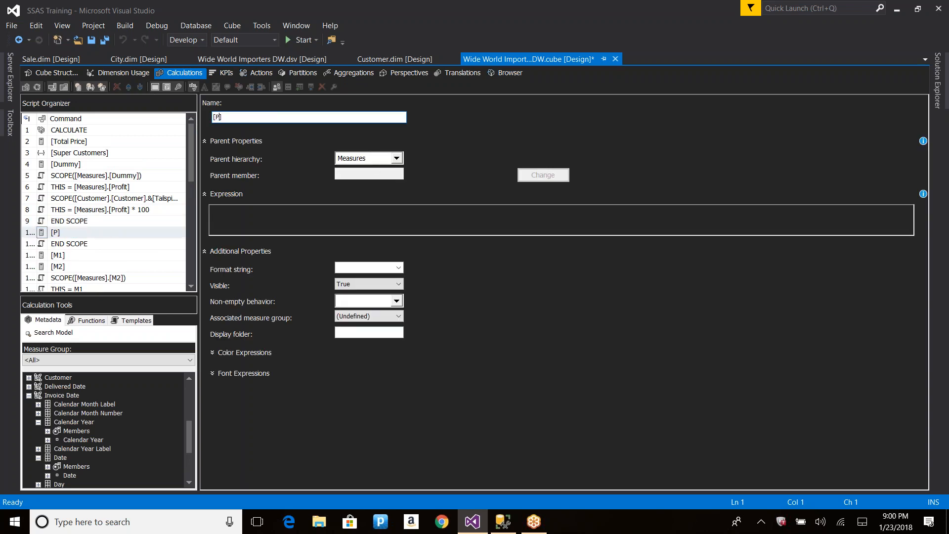
text(rofit %)
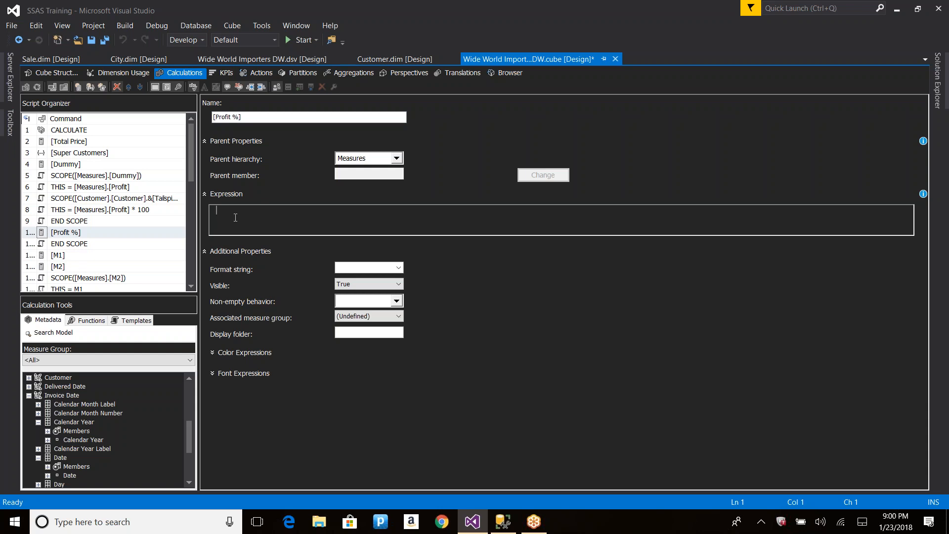
Start the Profit % expression with [Profit]/ and reconnect to the cube to reload the Customer dimension's metadata
text([Profit]/)
click(30, 397)
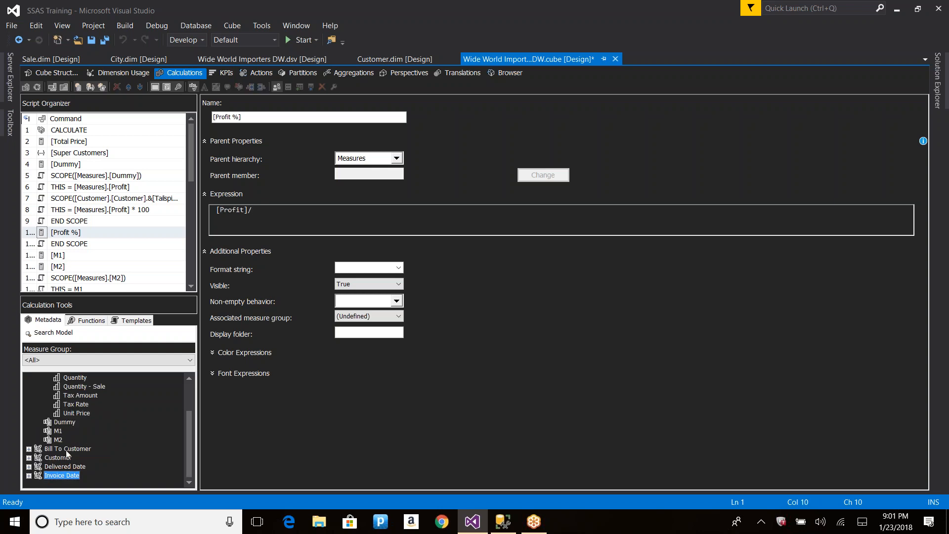
click(29, 458)
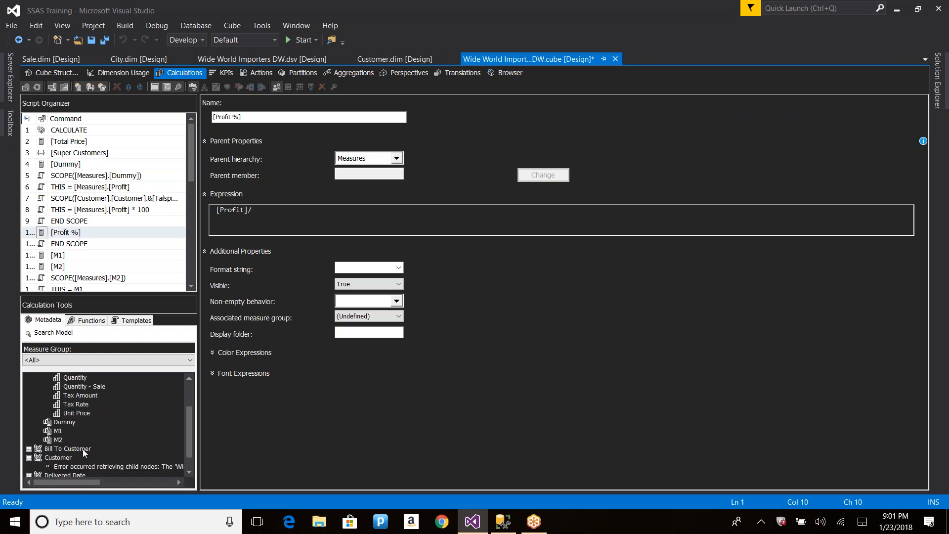
click(52, 87)
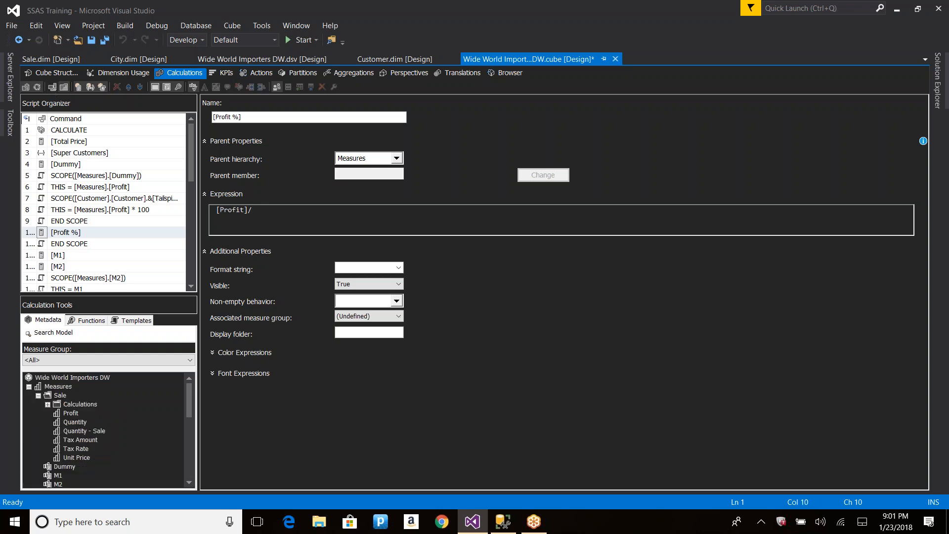
scroll(57, 457, down, 5)
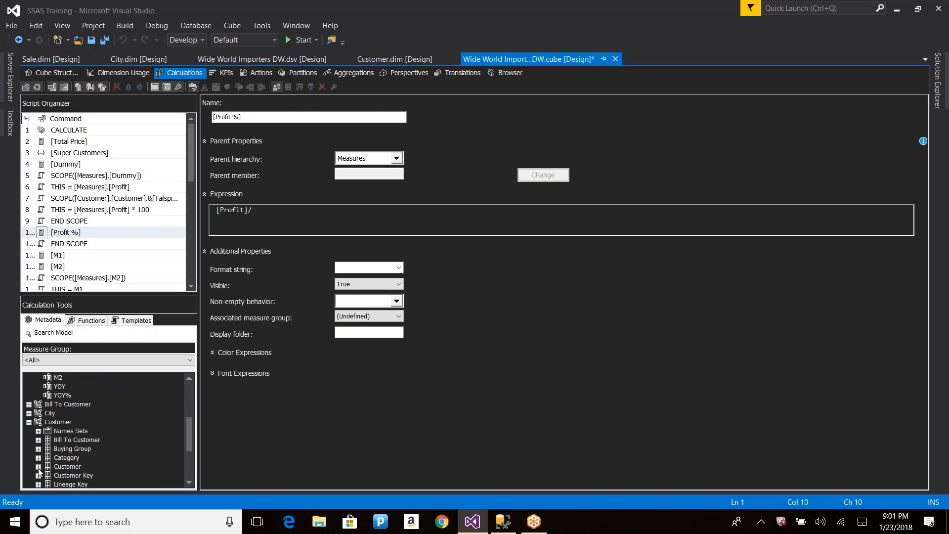
Complete the Profit % expression as [Profit]/([Customer].[Customer].[All],[Profit]) and set its format string to "Percent"
drag(67, 457, 346, 211)
click(348, 209)
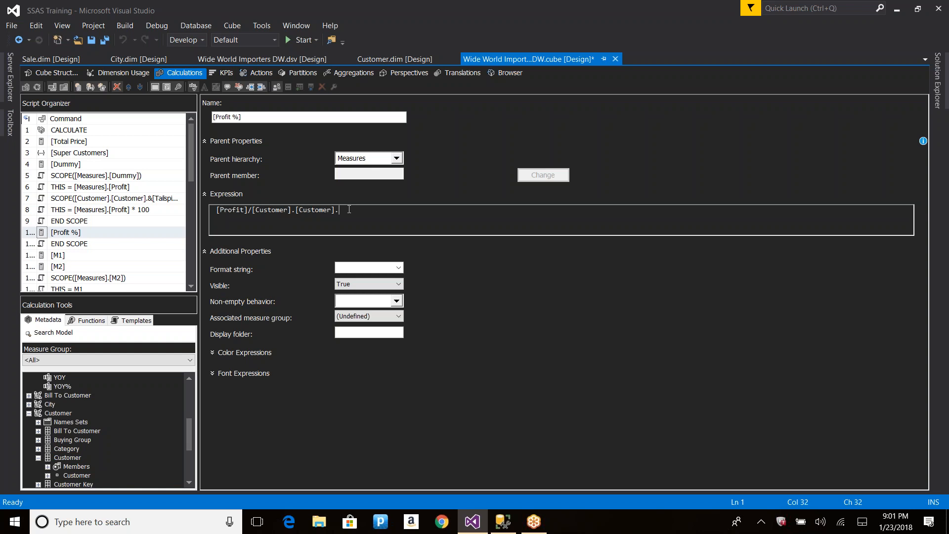
text(.[All],[Profit)
click(252, 208)
text(()
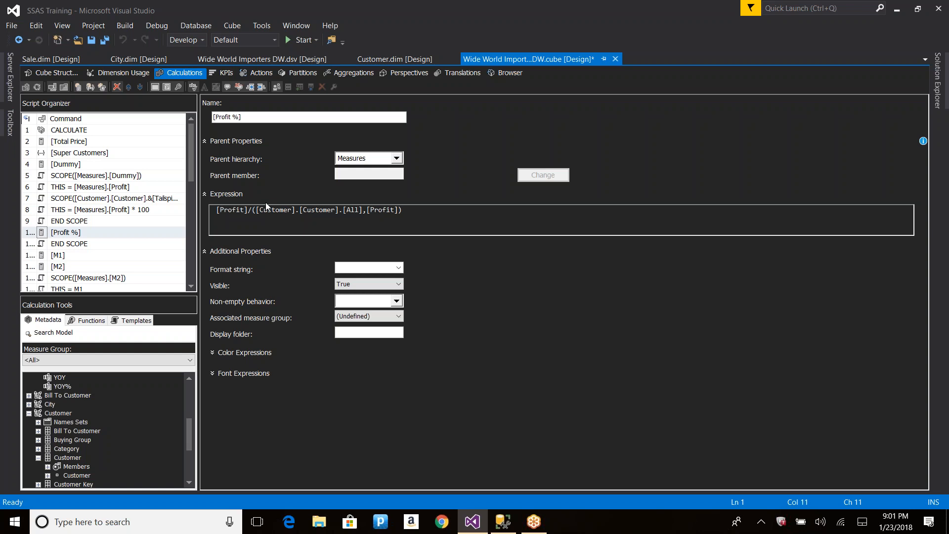
click(397, 268)
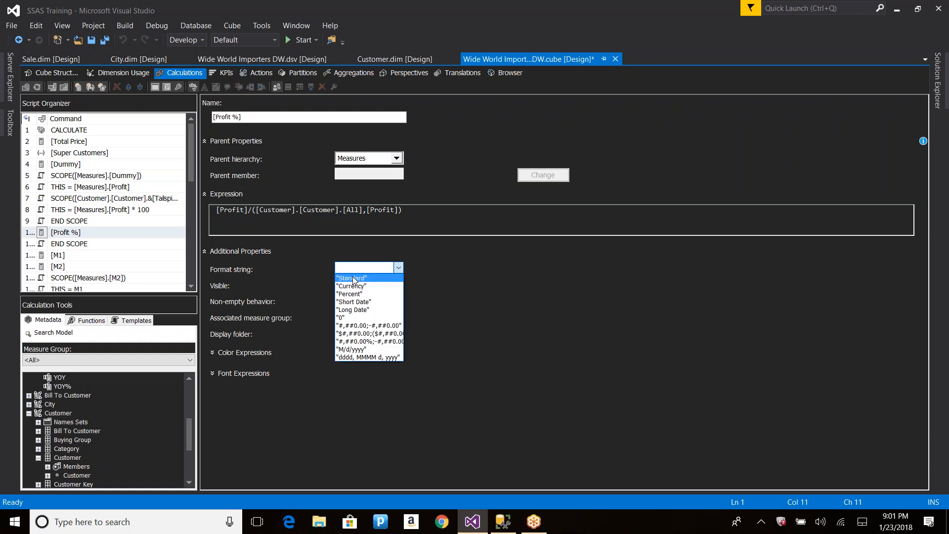
click(355, 295)
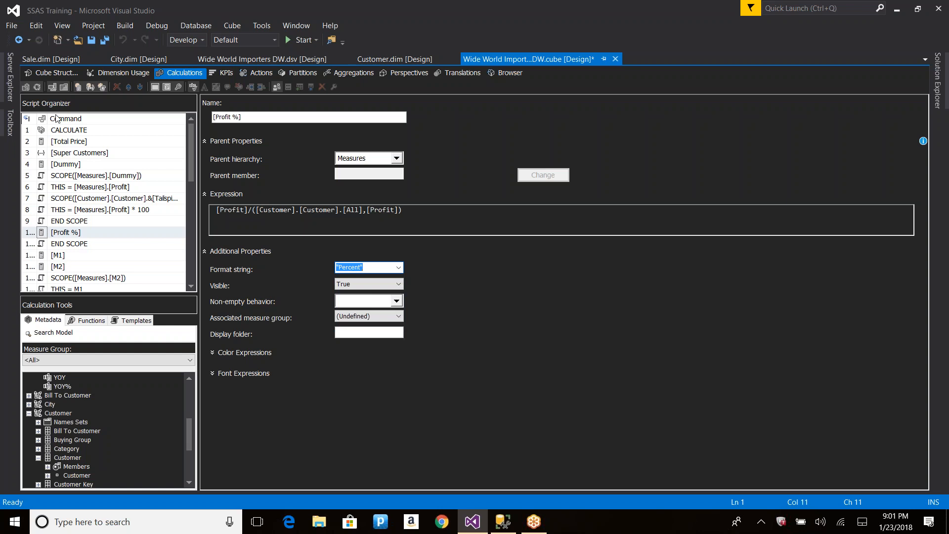
Deploy the cube with the new calculated member, close the Process Cube dialog, and reconnect the cube browser with the Deployment Progress pane hidden
click(37, 87)
key(Return)
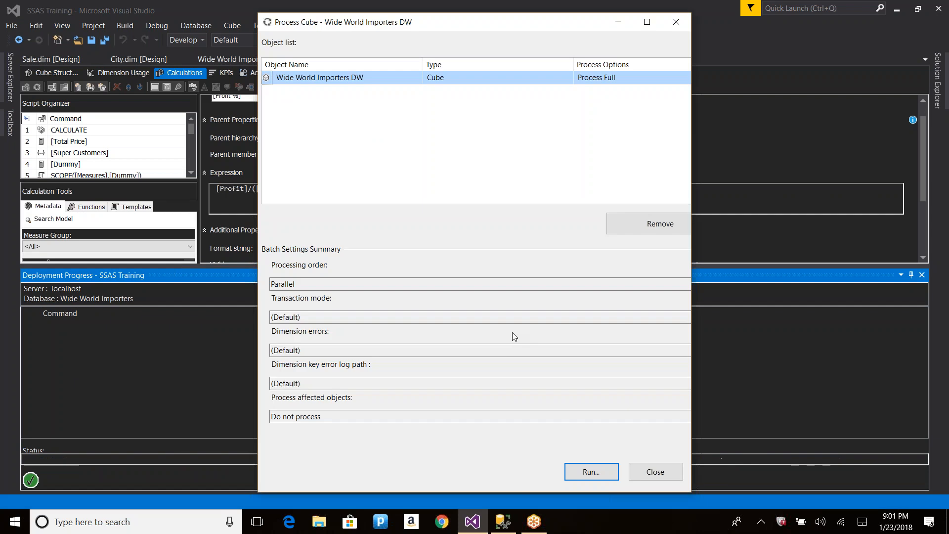
click(656, 471)
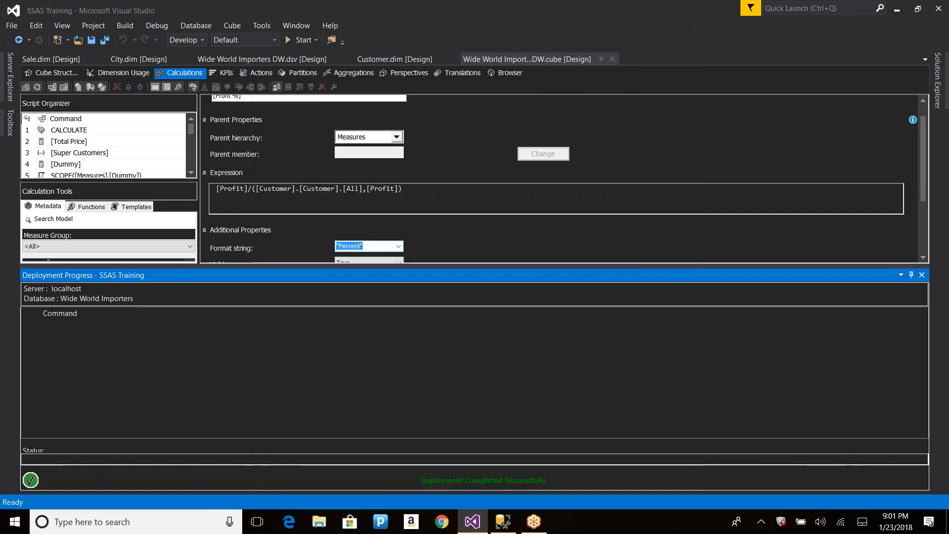
click(515, 75)
click(295, 249)
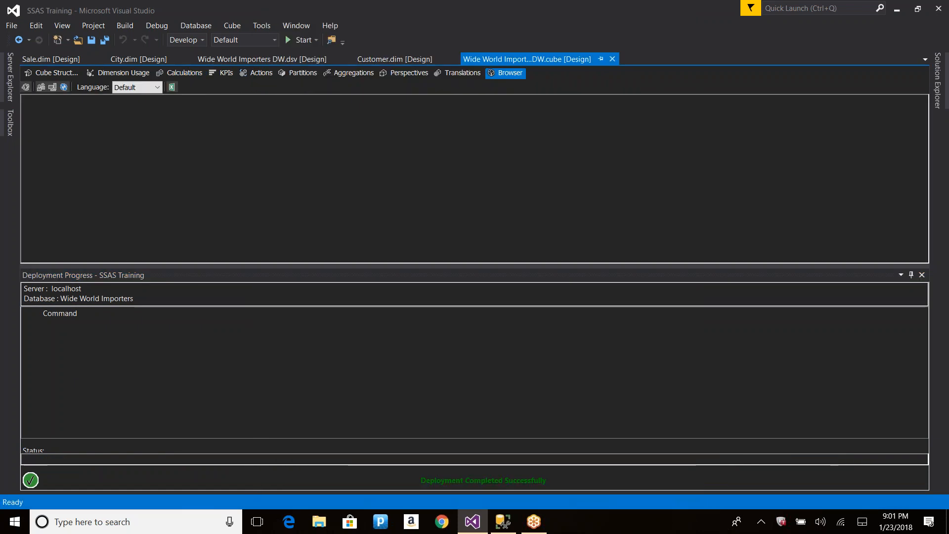
right_click(535, 272)
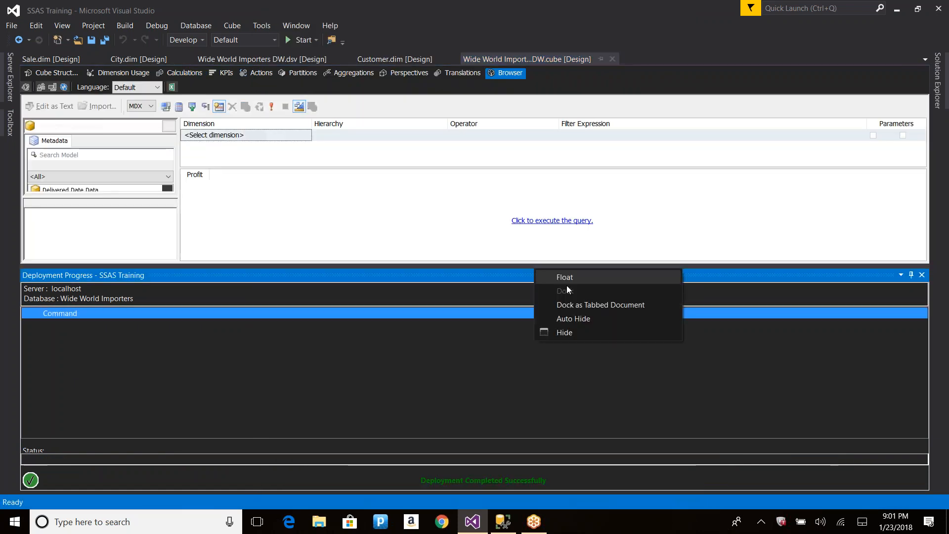
click(563, 330)
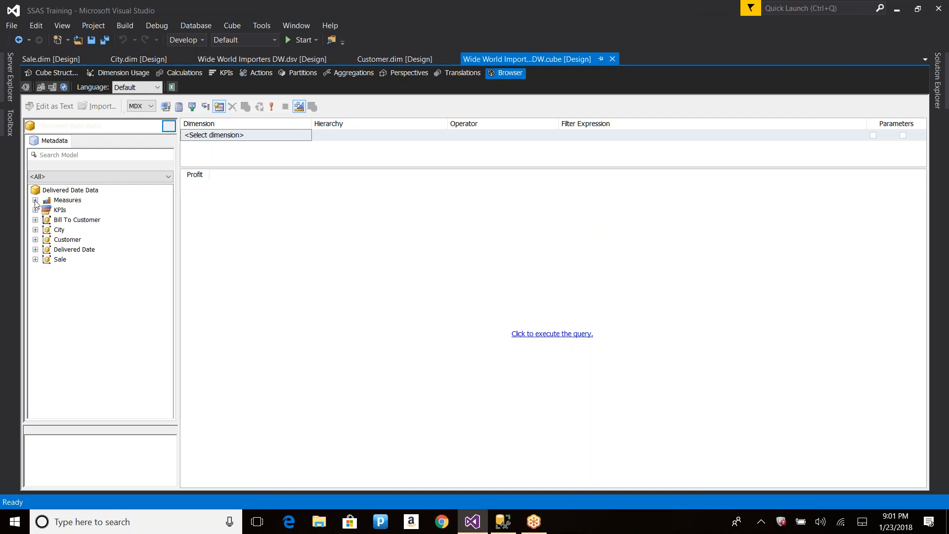
Switch the cube browser from the Delivered Date Data perspective to the Wide World Importers DW cube and expand its measures
click(35, 199)
click(47, 210)
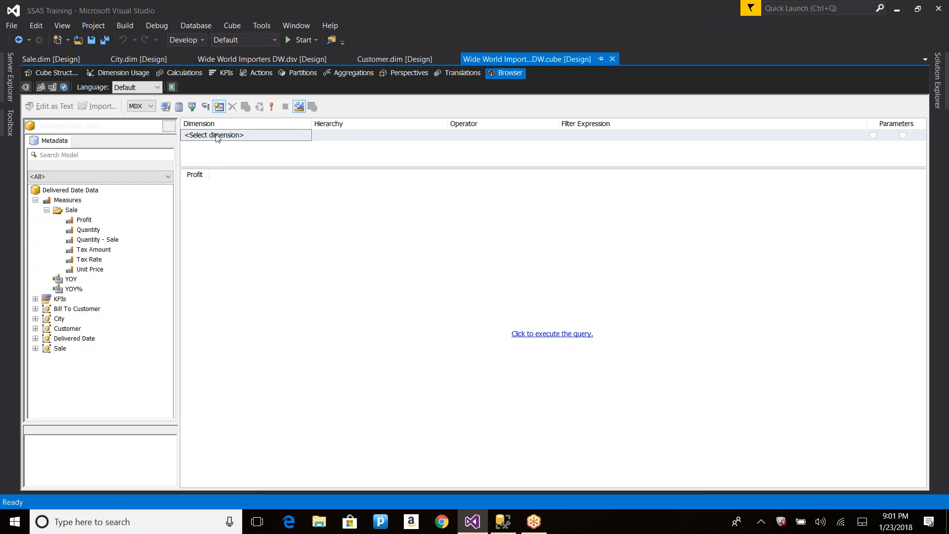
click(168, 126)
click(429, 233)
click(489, 336)
click(36, 200)
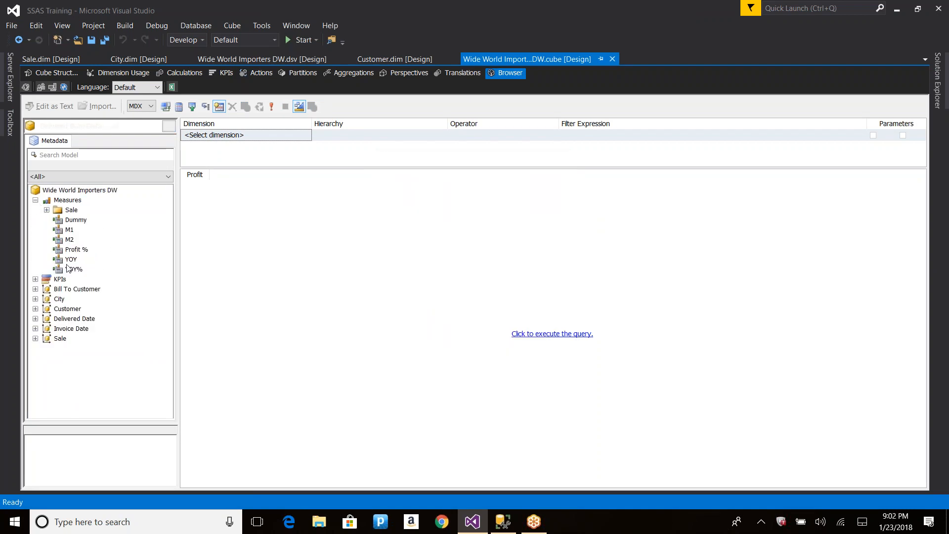
Add the Profit % measure and the Customer attribute to the browser query and execute it
drag(77, 252, 233, 226)
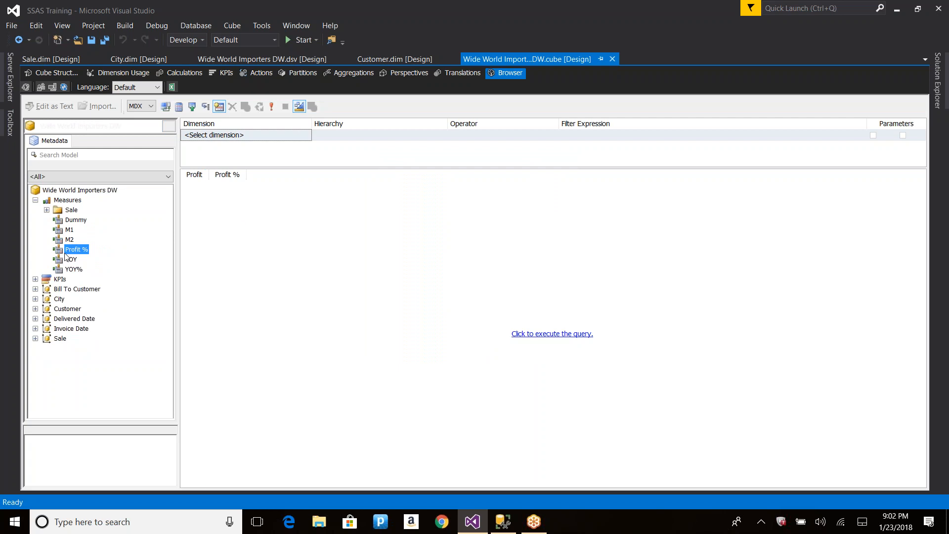
click(35, 308)
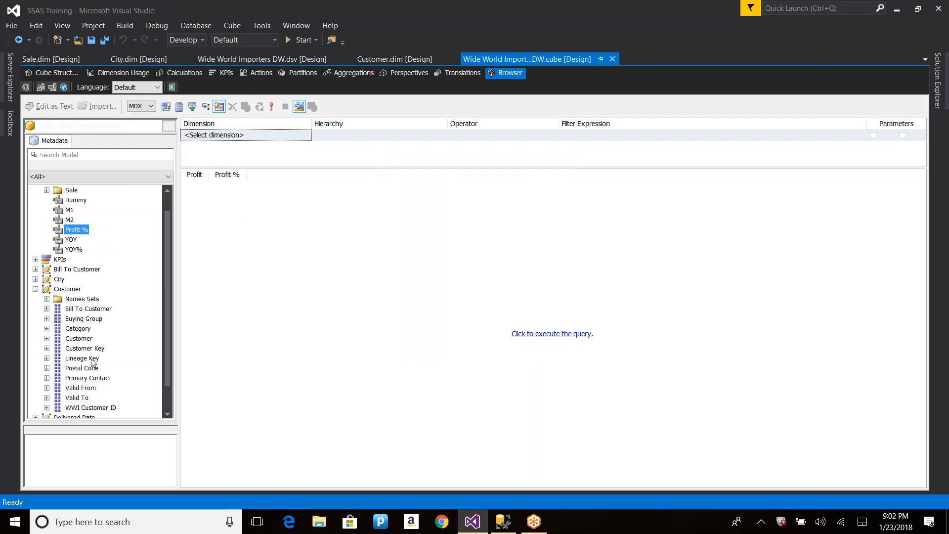
drag(81, 344, 182, 316)
click(534, 334)
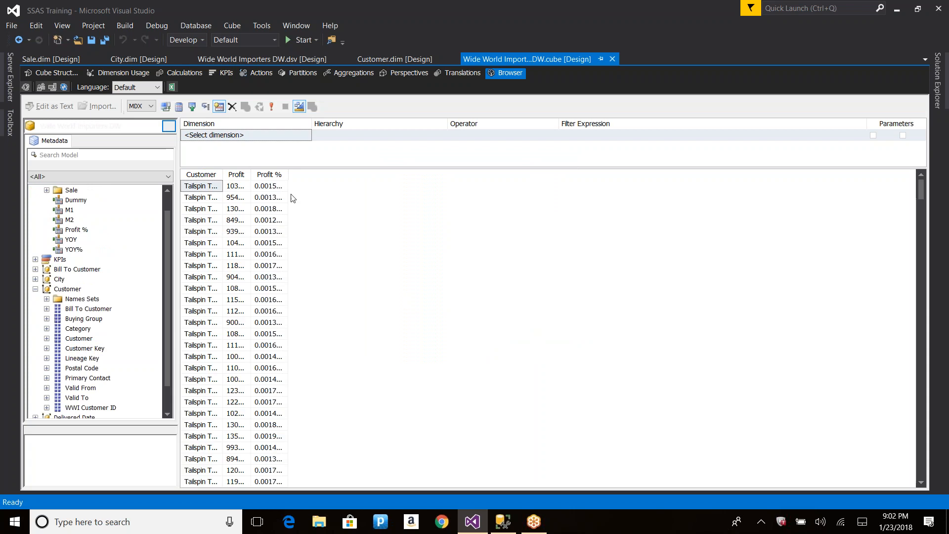
Widen the Profit and Profit % columns and examine the values of all customers down to the last row
drag(288, 174, 378, 174)
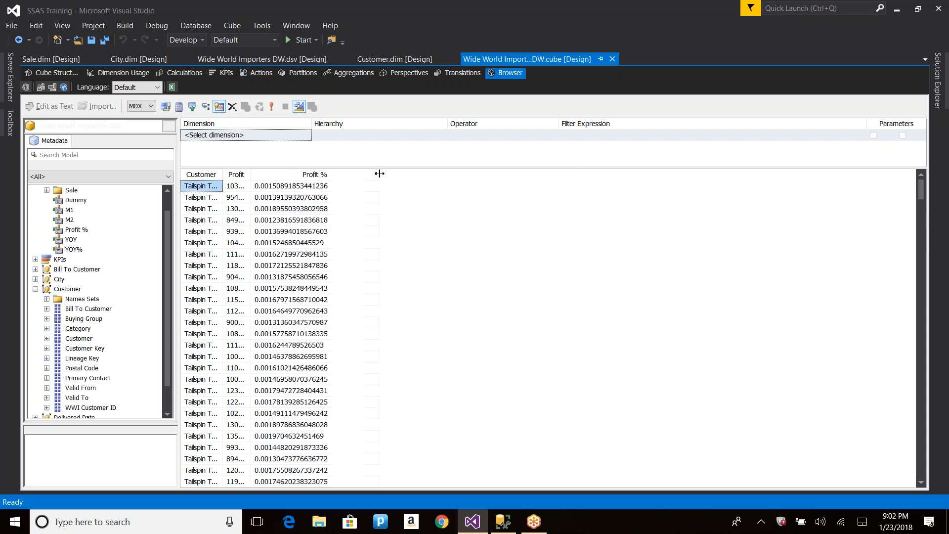
click(274, 190)
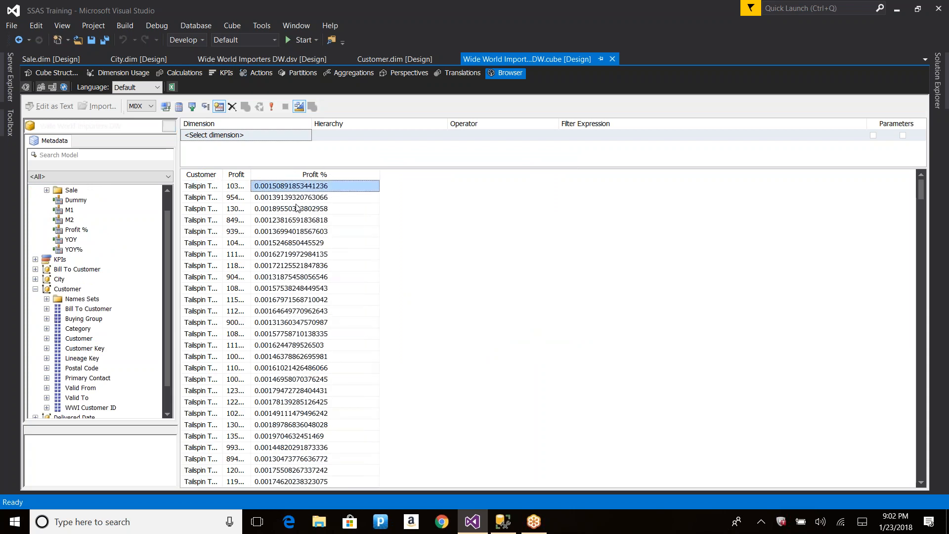
scroll(296, 207, down, 2)
scroll(297, 208, down, 8)
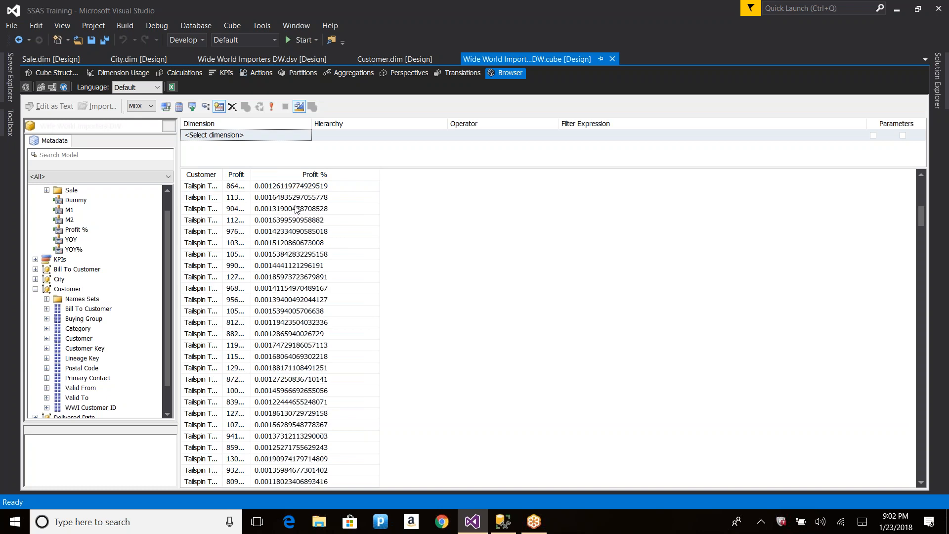
scroll(293, 214, down, 6)
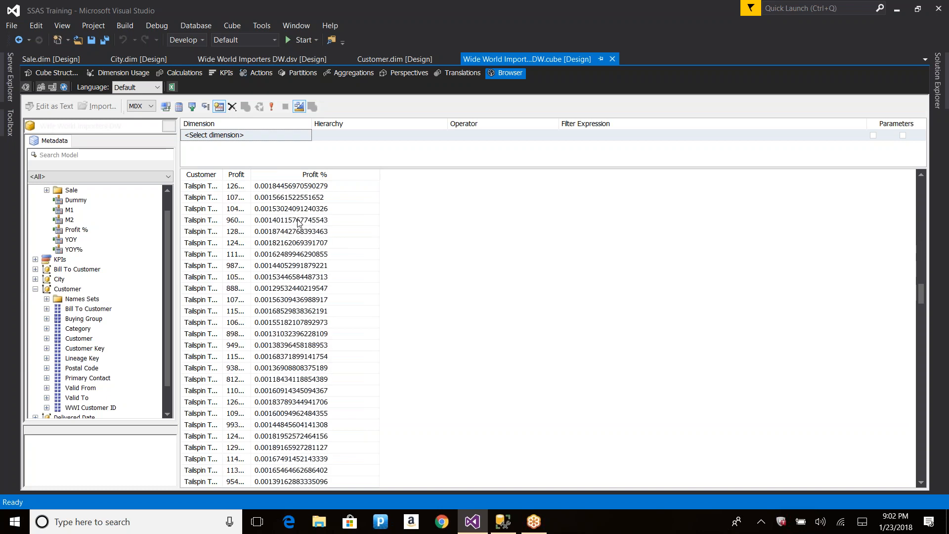
drag(252, 174, 345, 174)
click(376, 209)
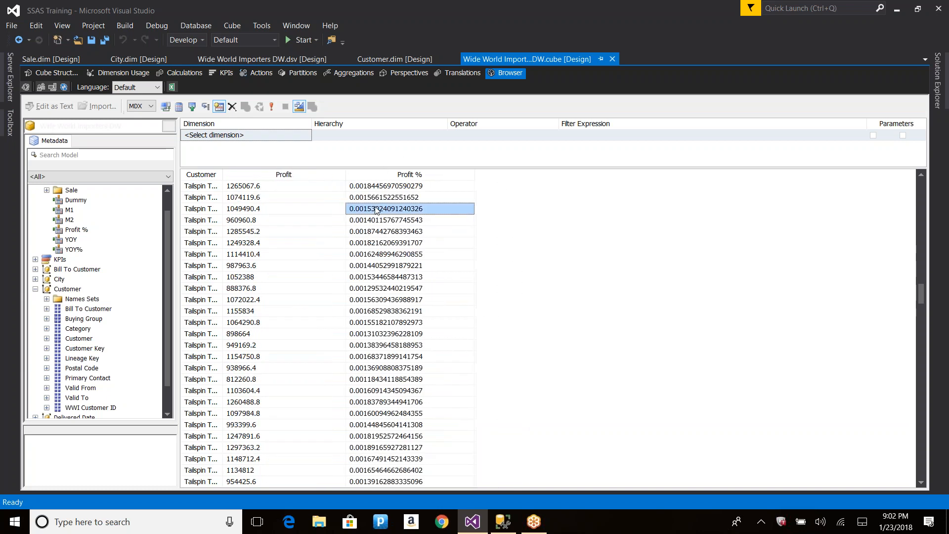
scroll(413, 271, down, 6)
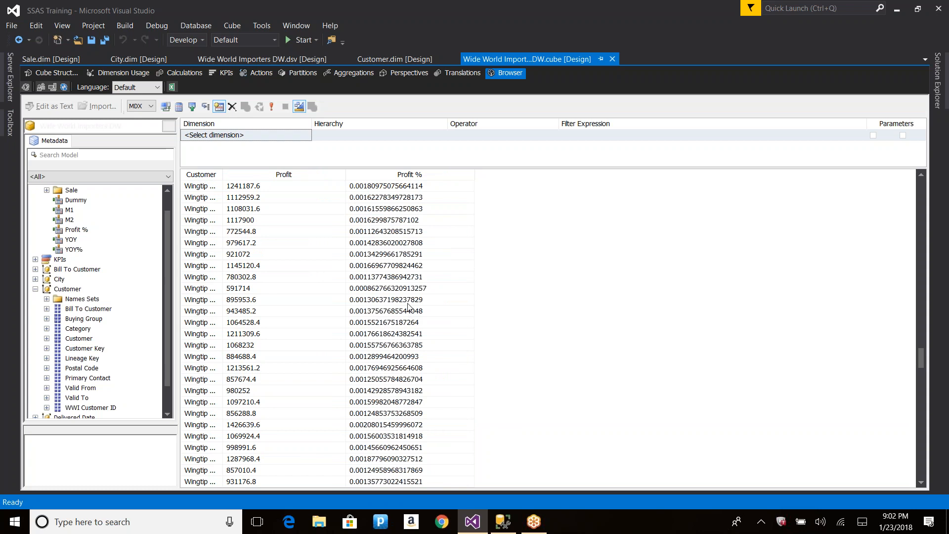
click(404, 299)
key(ctrl+End)
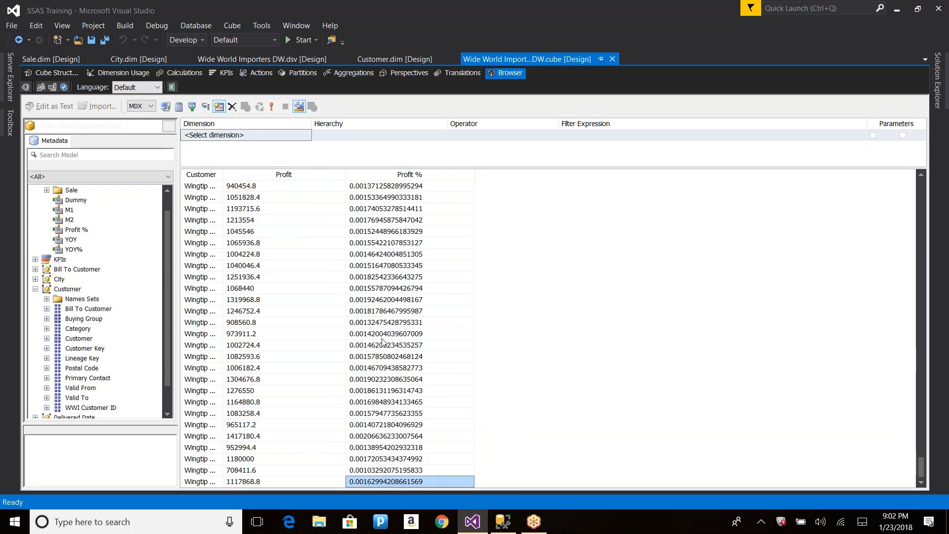
click(368, 289)
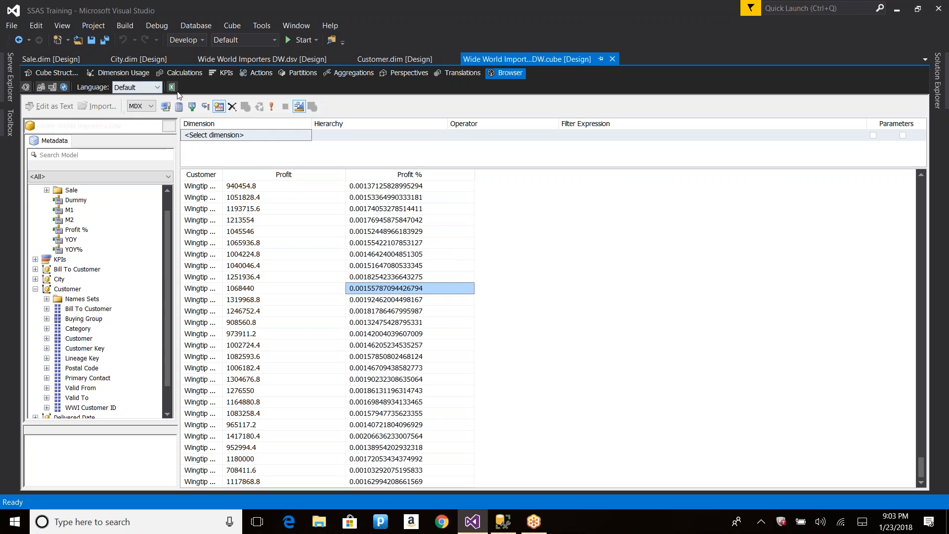
Reload the metadata for the Sales KPI and replace its value expression with [Measures].[Profit %]
click(224, 73)
click(400, 197)
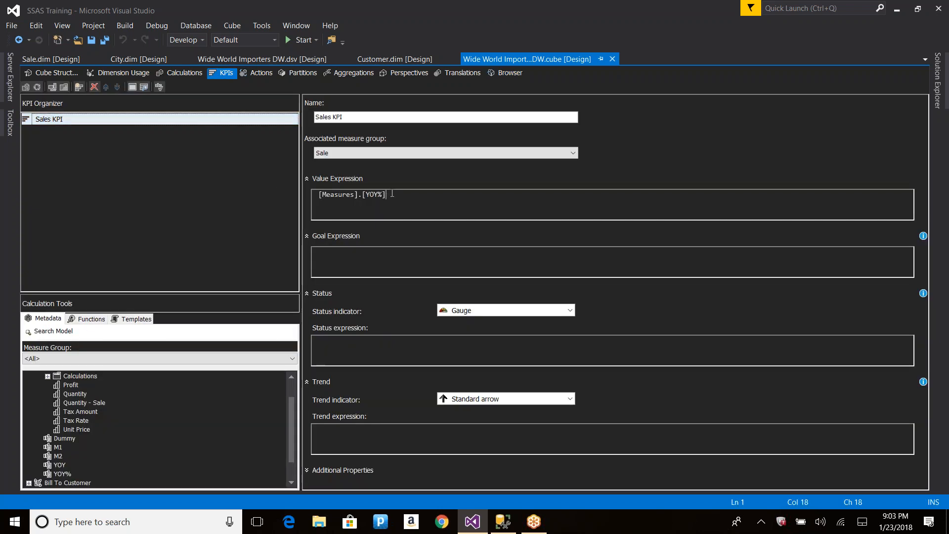
key(ctrl+a)
key(Delete)
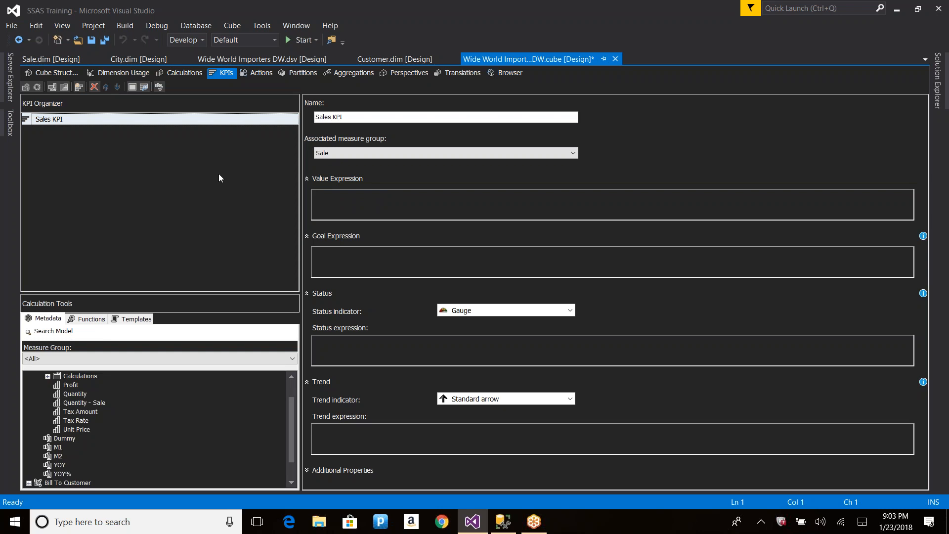
click(50, 88)
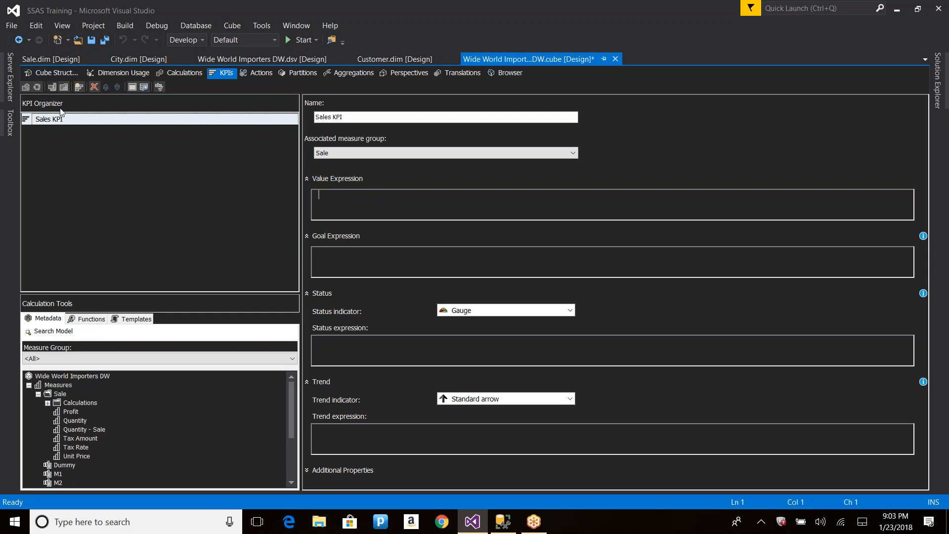
click(69, 439)
scroll(80, 440, down, 2)
drag(63, 439, 329, 219)
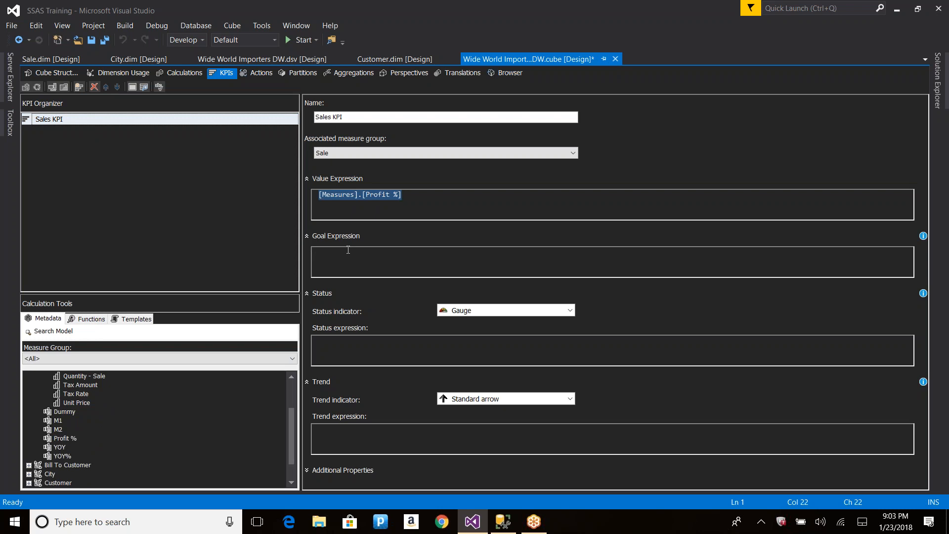
Compare the Shapes and Traffic light status indicators for the Sales KPI and settle on Shapes
click(339, 262)
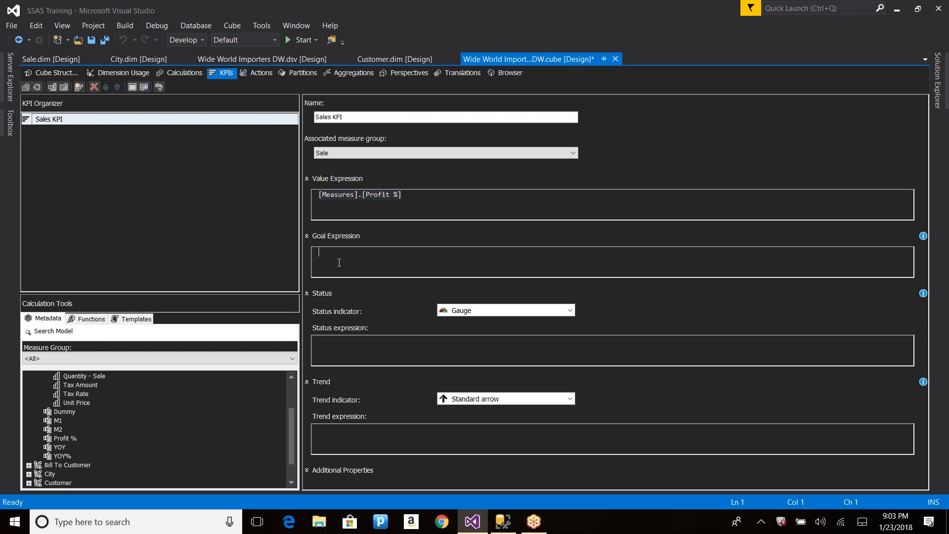
click(353, 345)
click(489, 312)
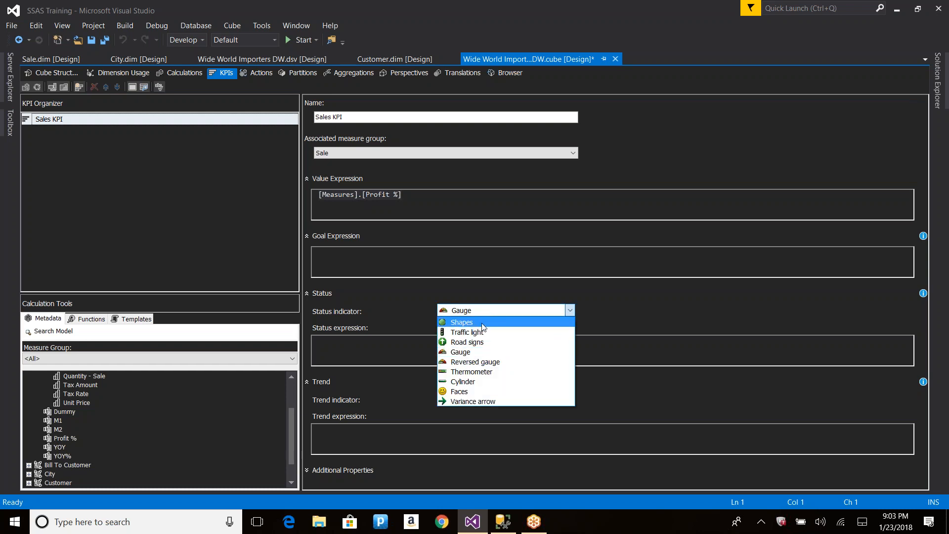
click(479, 322)
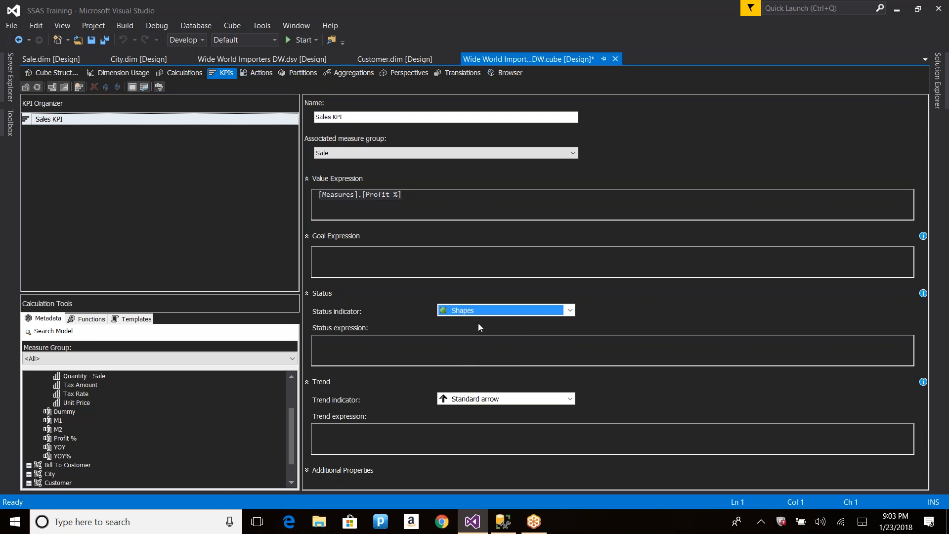
click(479, 313)
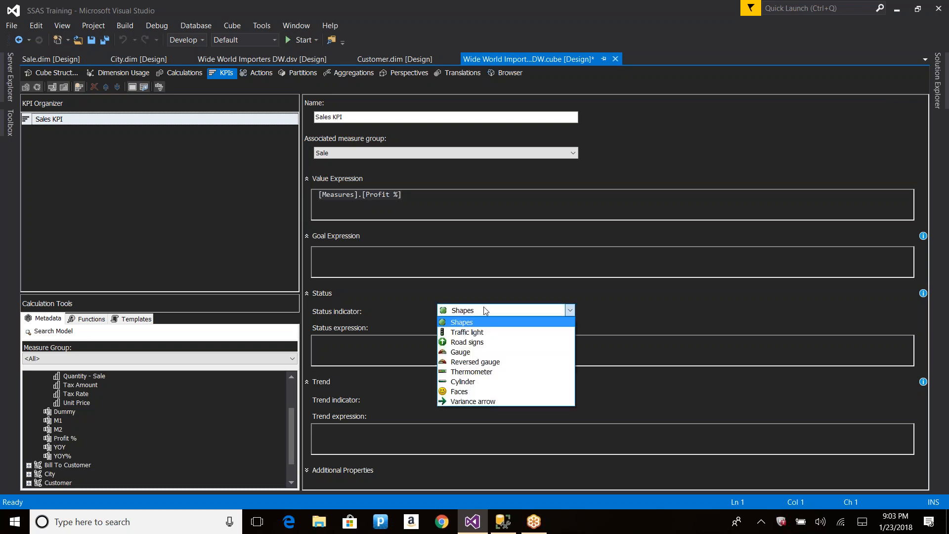
click(477, 333)
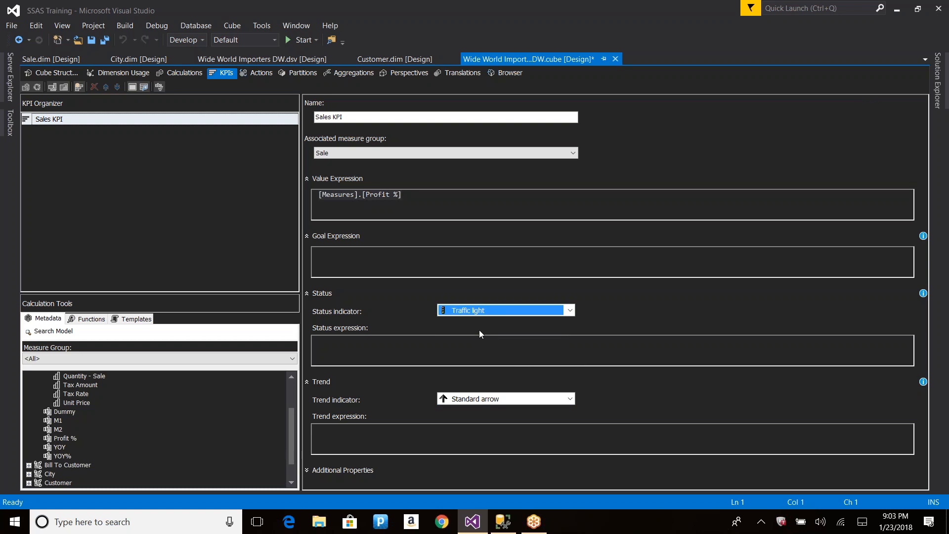
click(478, 312)
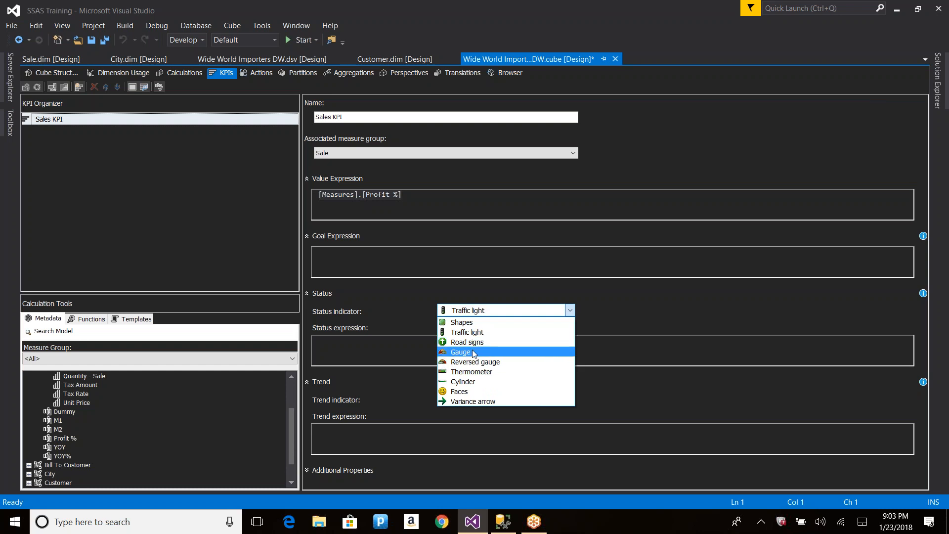
click(470, 324)
Start the Sales KPI's status expression with CASE WHEN [Measures].[Profit %] > 0.001 THEN 1
click(379, 352)
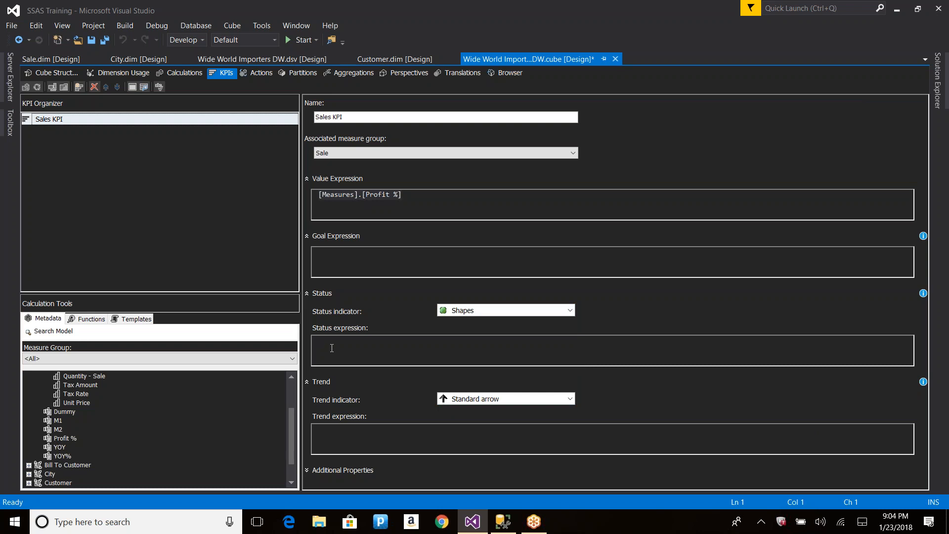
click(788, 404)
click(413, 354)
text(CASE WHEN)
key(shift+Home)
click(368, 345)
drag(414, 193, 305, 194)
key(ctrl+c)
click(387, 344)
key(ctrl+v)
text(> 0.001 THEN 1)
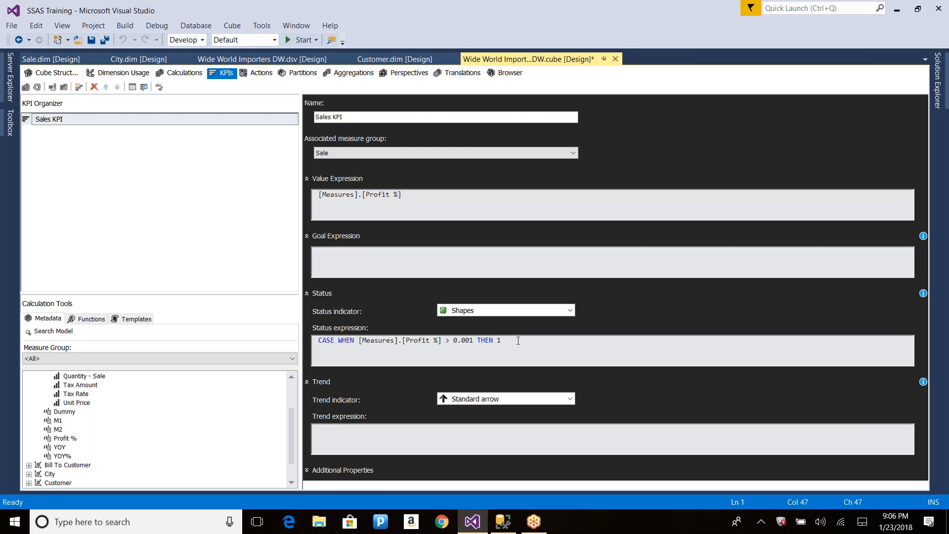
Add a second WHEN line to the status expression, repeating the condition [Measures].[Profit %] > 0.001 THEN 1
key(Return)
text(WHEN)
key(Up)
key(ctrl+Right)
key(shift+End)
key(ctrl+c)
key(Down)
key(ctrl+v)
Change the second WHEN branch of the status expression to [Measures].[Profit %] > 0 THEN 0
key(Left)
key(Left)
key(Left)
key(Left)
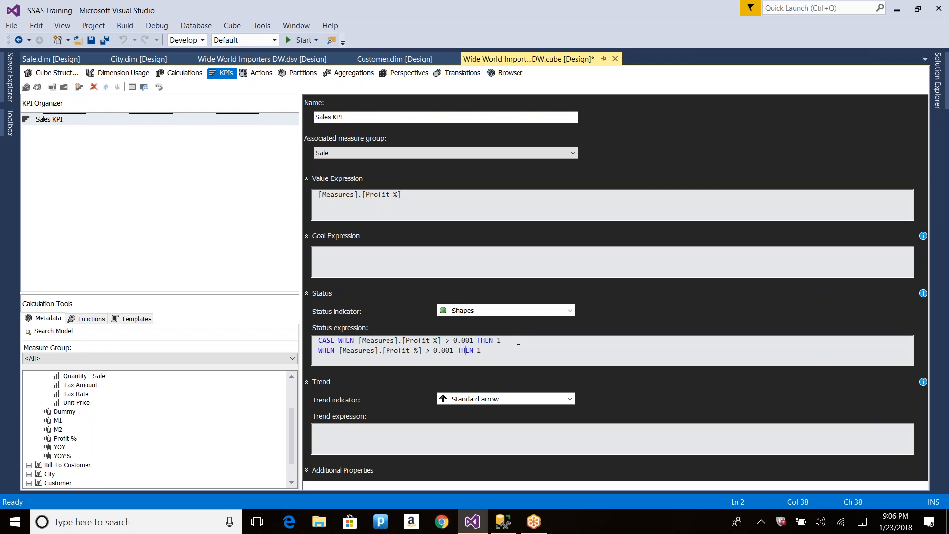
key(BackSpace)
key(BackSpace)
key(BackSpace)
key(BackSpace)
key(BackSpace)
text(0)
Finish the status expression with ELSE -1 and END on separate lines, and review its first condition
key(Return)
text(ELSE -1)
key(Return)
text(END)
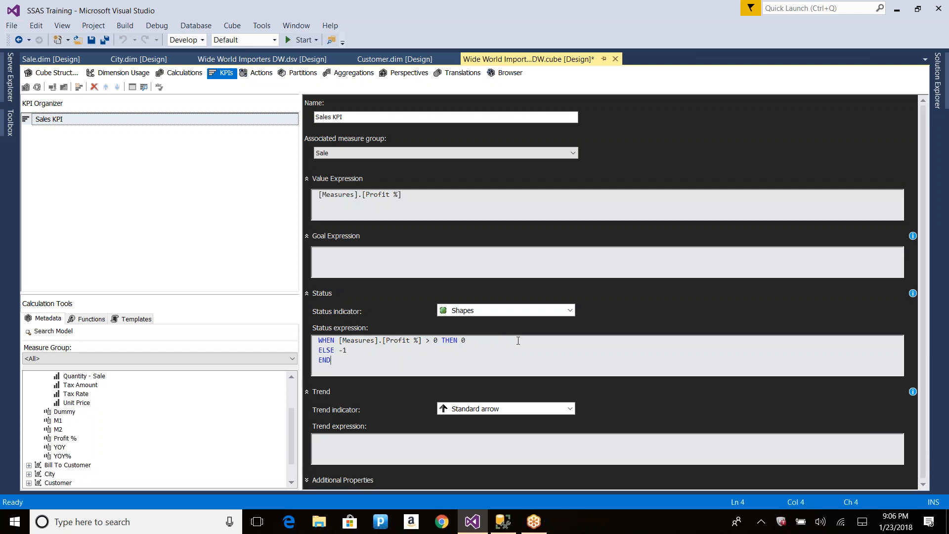
key(Up)
key(Up)
key(Up)
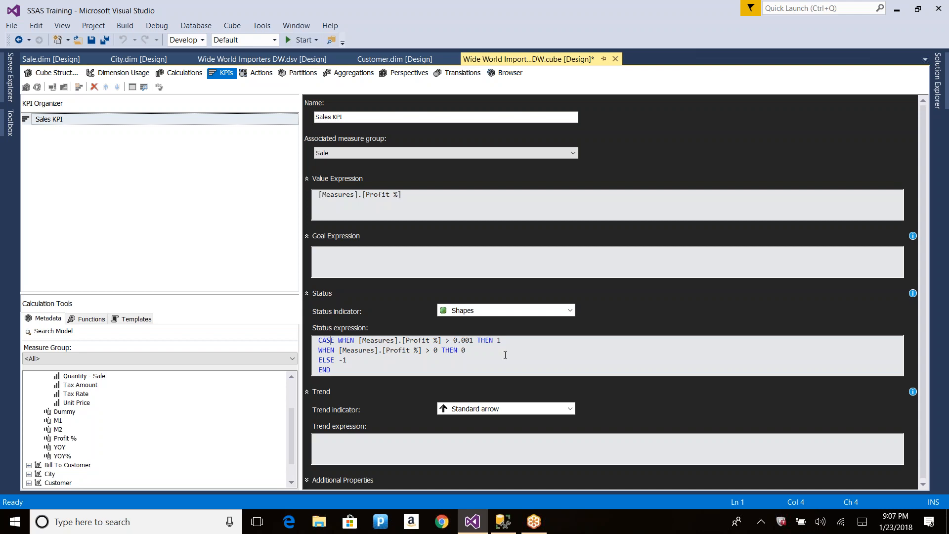
drag(359, 341, 474, 343)
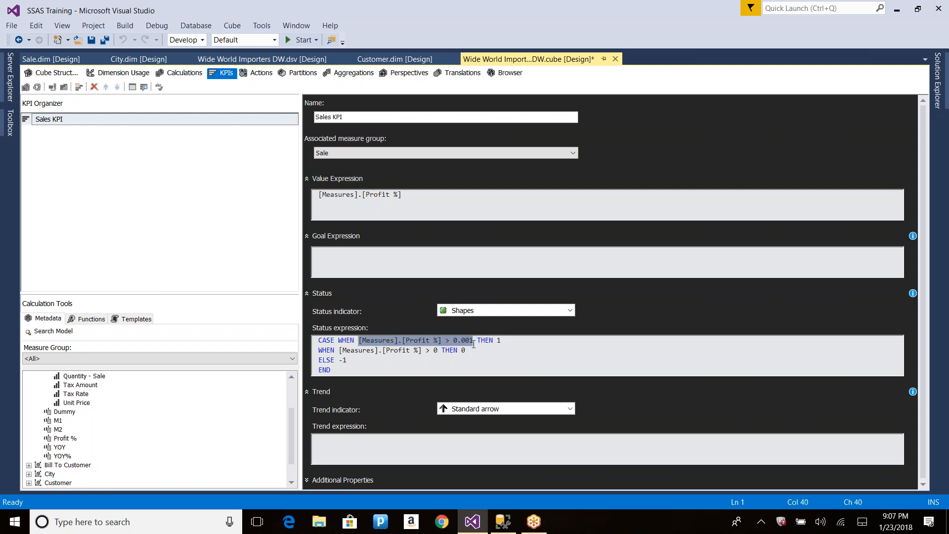
click(450, 345)
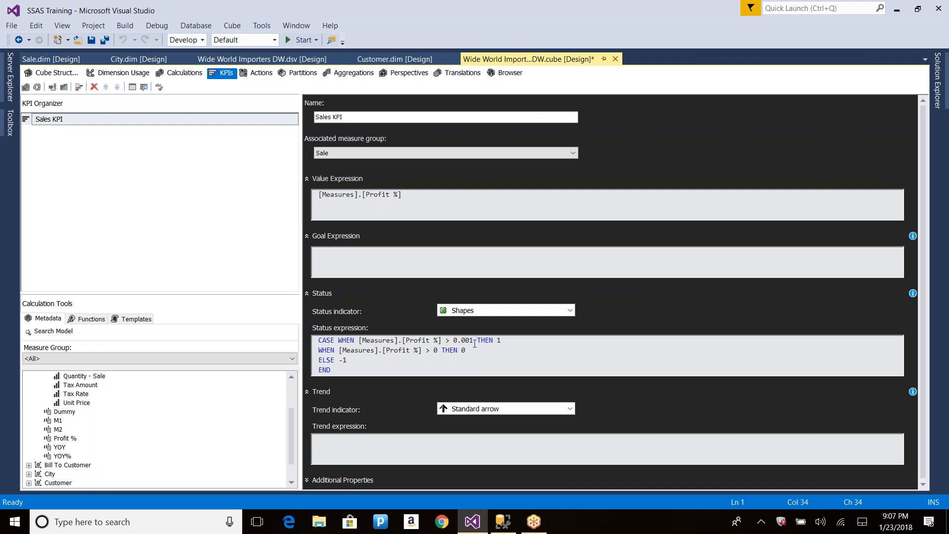
Review the profit thresholds and the result returned by each branch of the Sales KPI's status expression
click(473, 341)
drag(502, 342, 496, 342)
click(441, 352)
double_click(462, 351)
click(463, 351)
drag(438, 350, 426, 351)
click(355, 359)
Build and deploy the project, and run a Process Full on the Wide World Importers DW cube
click(42, 88)
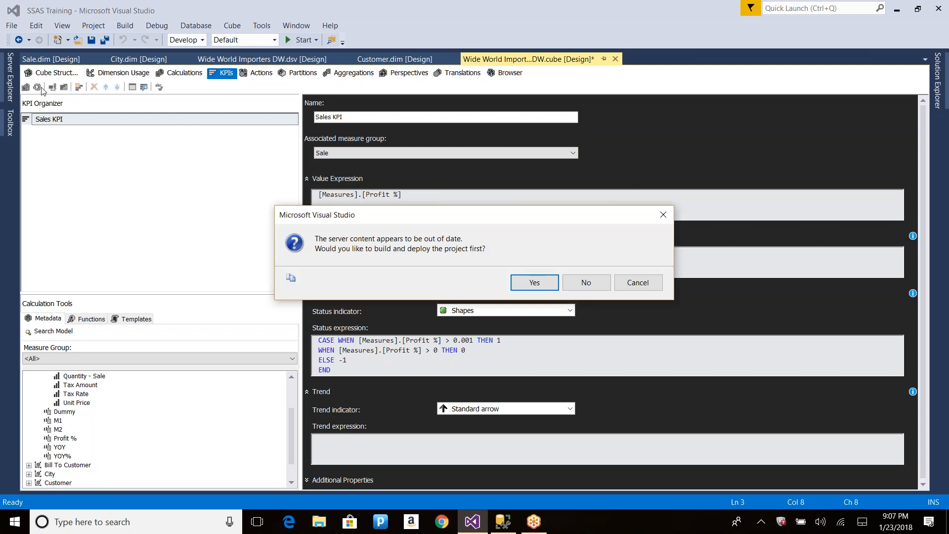
key(Return)
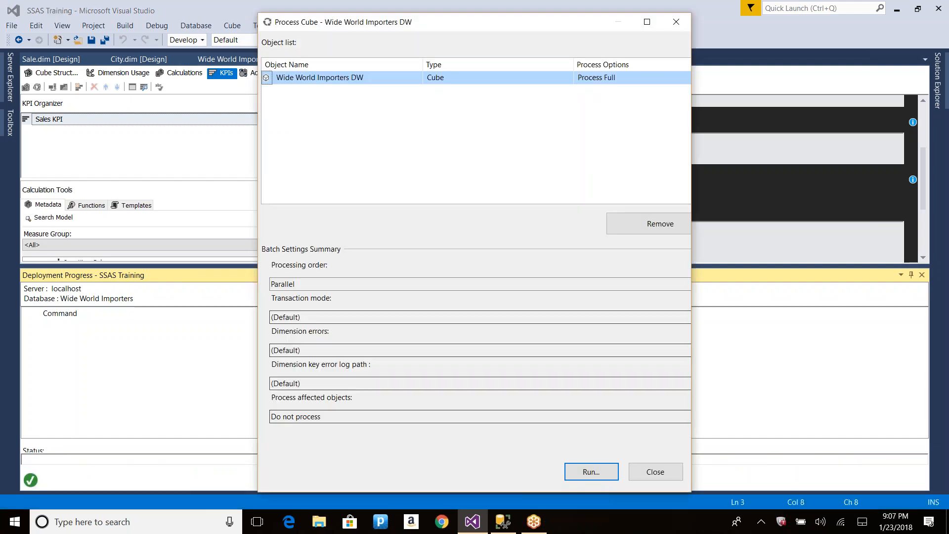
click(603, 474)
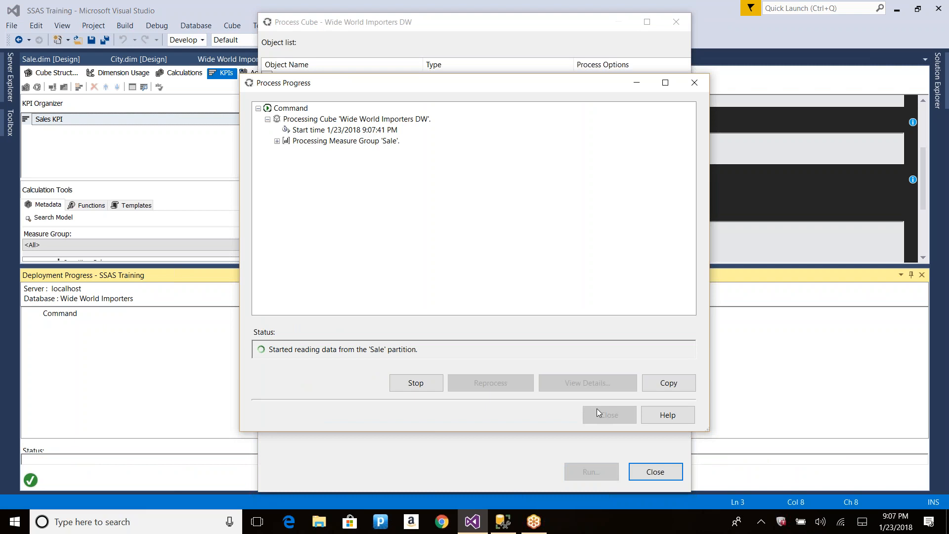
click(277, 140)
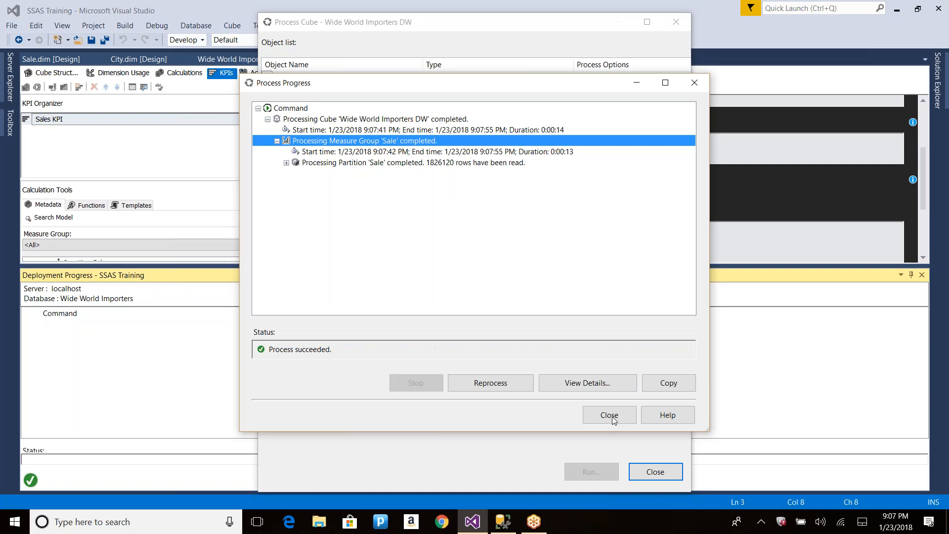
click(611, 415)
click(661, 474)
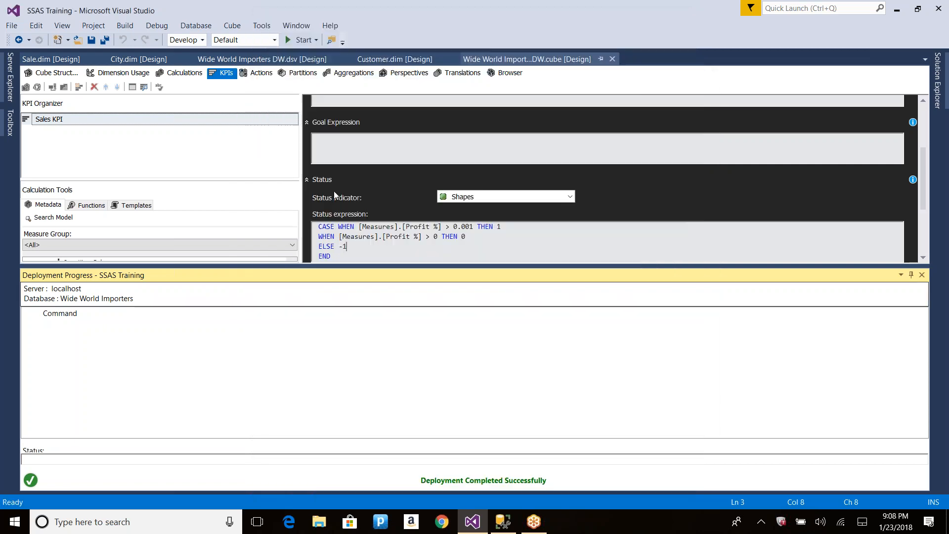
Add a new blank KPI and show the KPIs in browser view with the deployment progress hidden
click(79, 87)
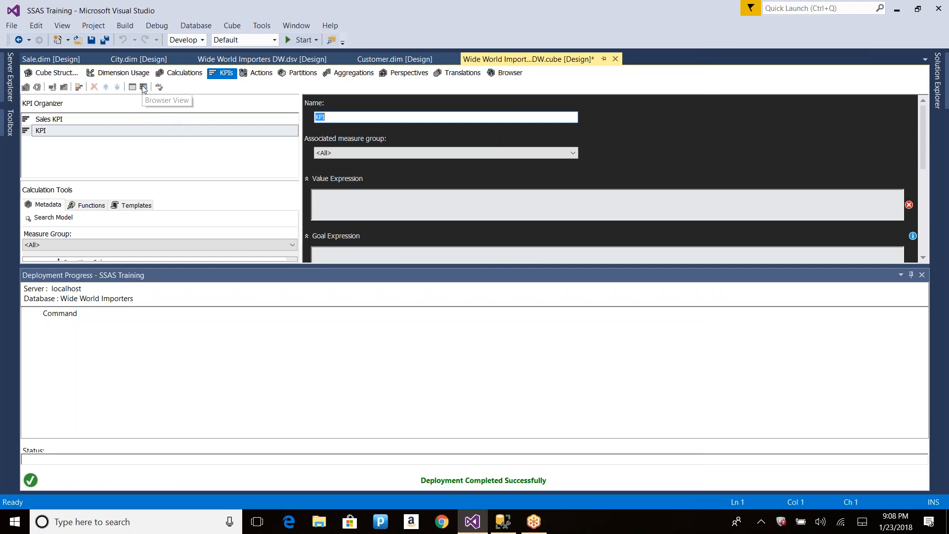
right_click(542, 273)
click(574, 336)
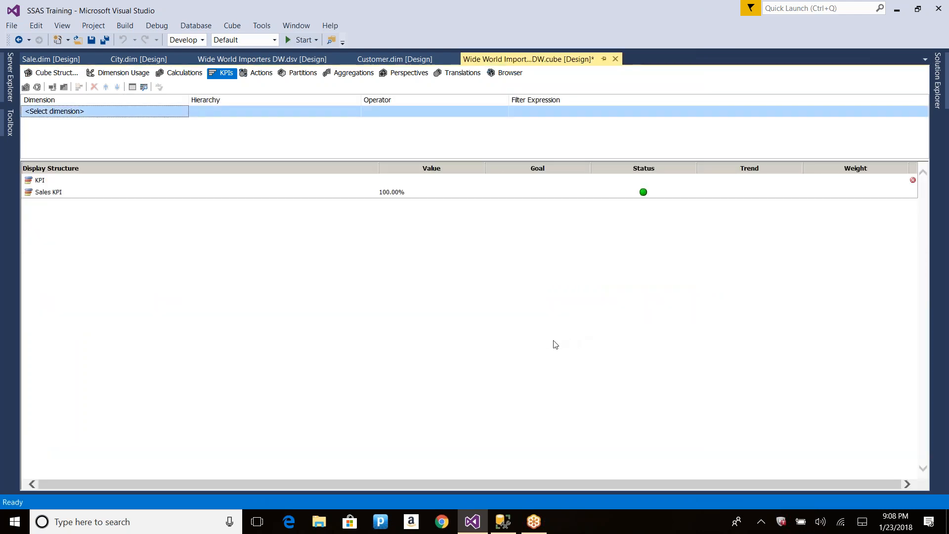
Start a KPI browser filter on the Customer hierarchy of the Customer dimension
click(187, 113)
click(184, 112)
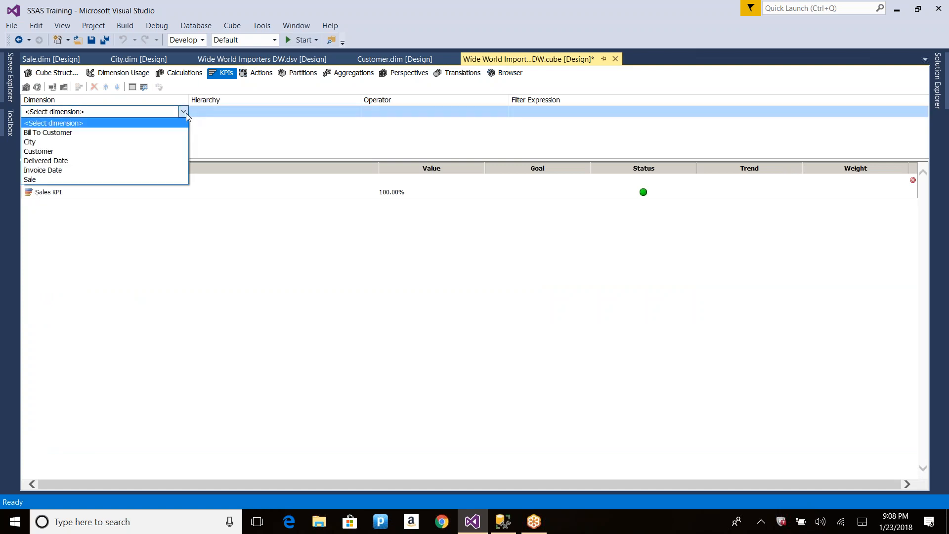
click(38, 151)
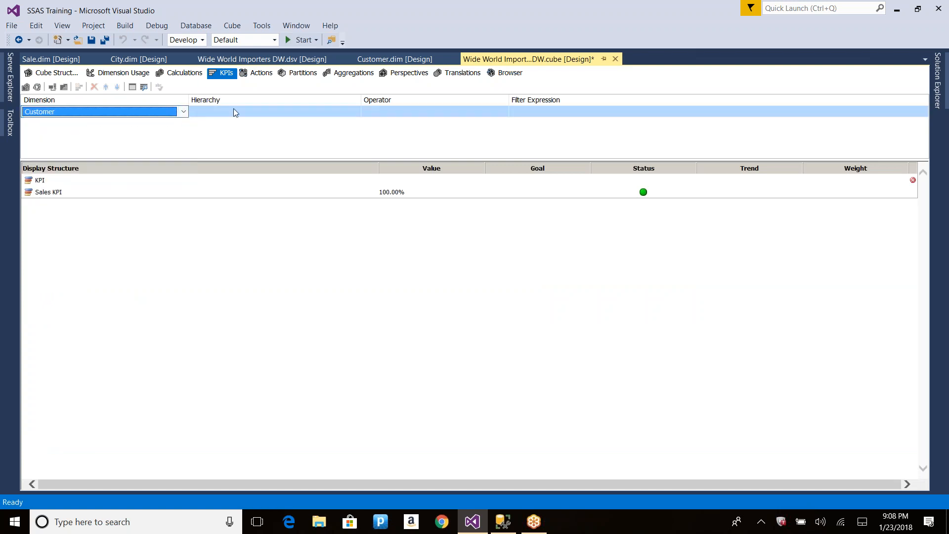
click(235, 111)
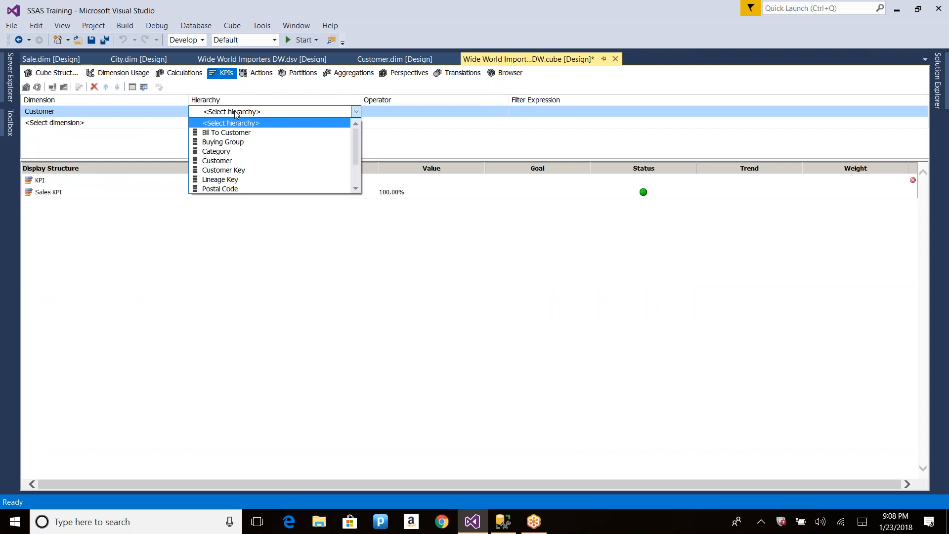
click(220, 161)
Complete the filter with the In operator and the Super Customers set, and check the Sales KPI's value
click(403, 115)
click(403, 115)
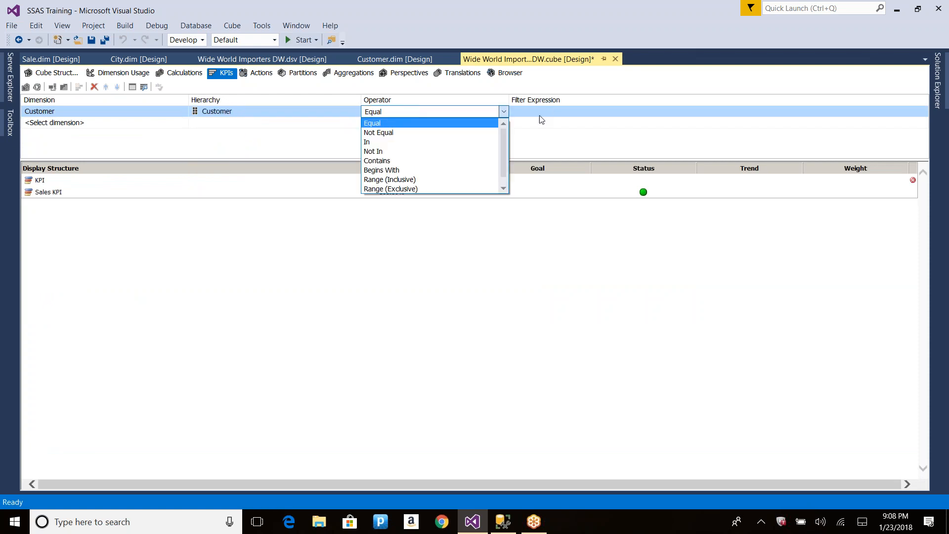
click(376, 142)
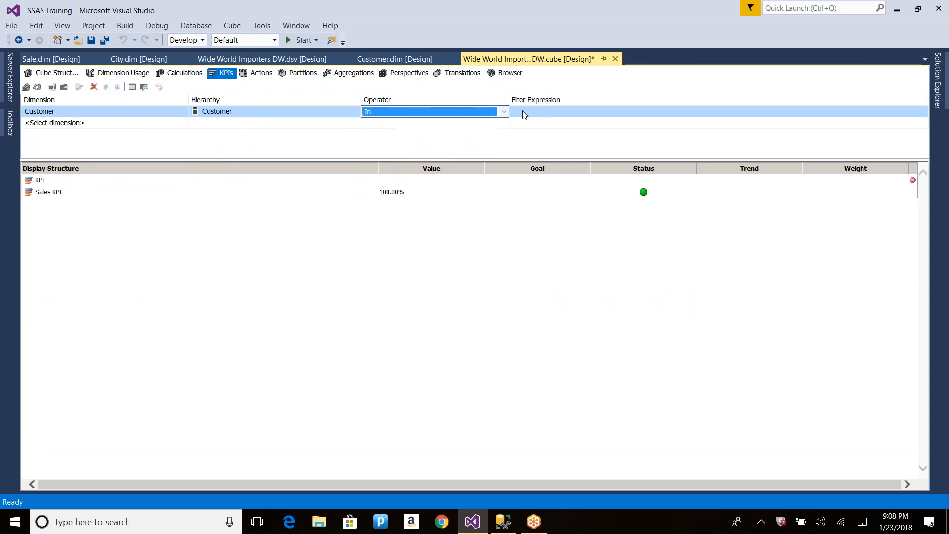
click(526, 113)
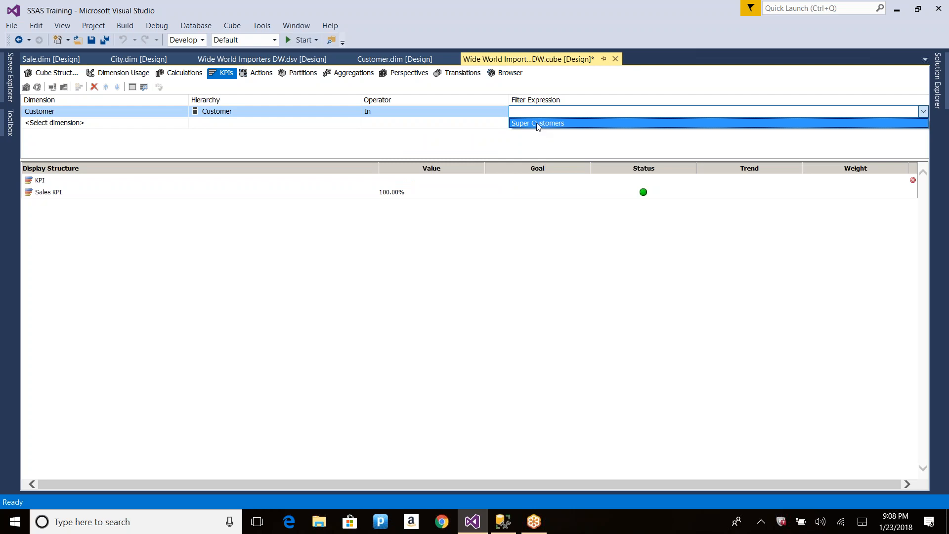
click(538, 124)
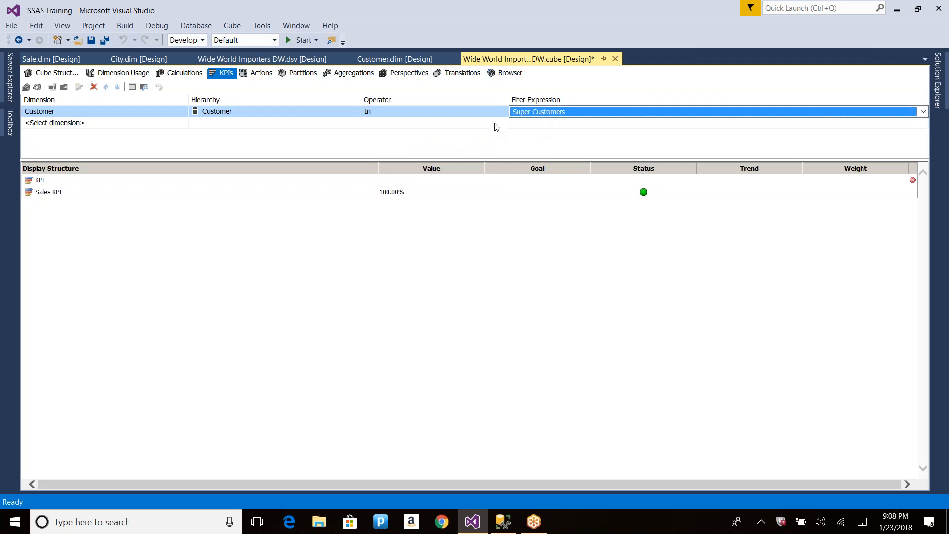
click(457, 133)
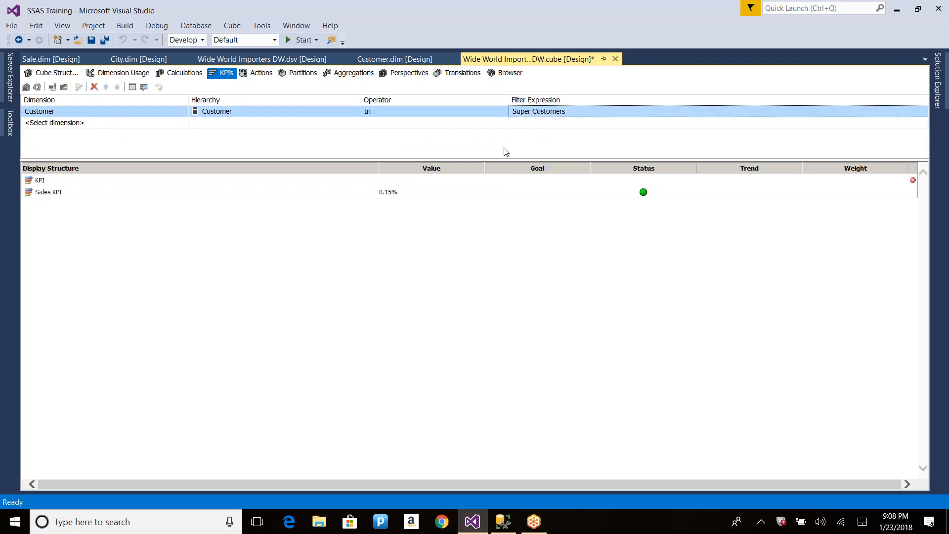
click(373, 190)
drag(363, 190, 608, 196)
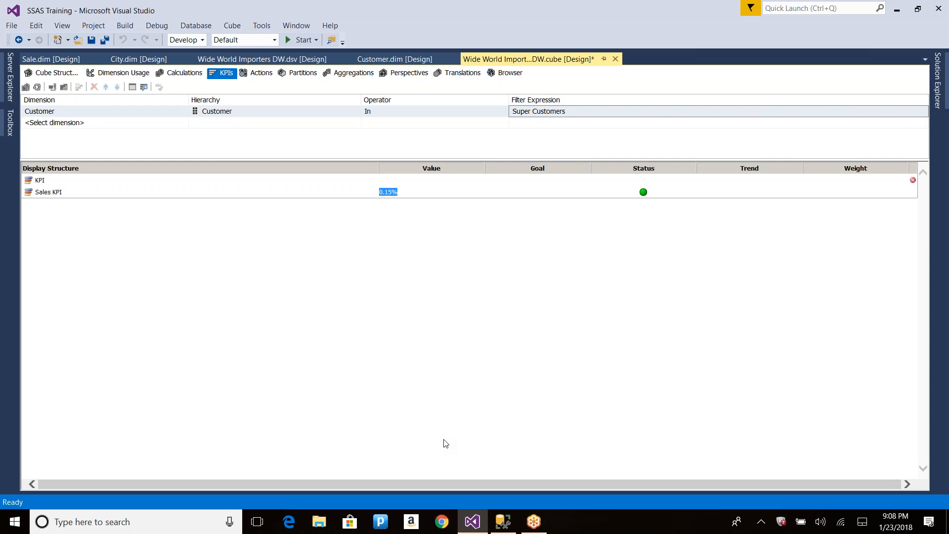
Open Excel and create a blank workbook
click(123, 522)
text(excel)
key(Return)
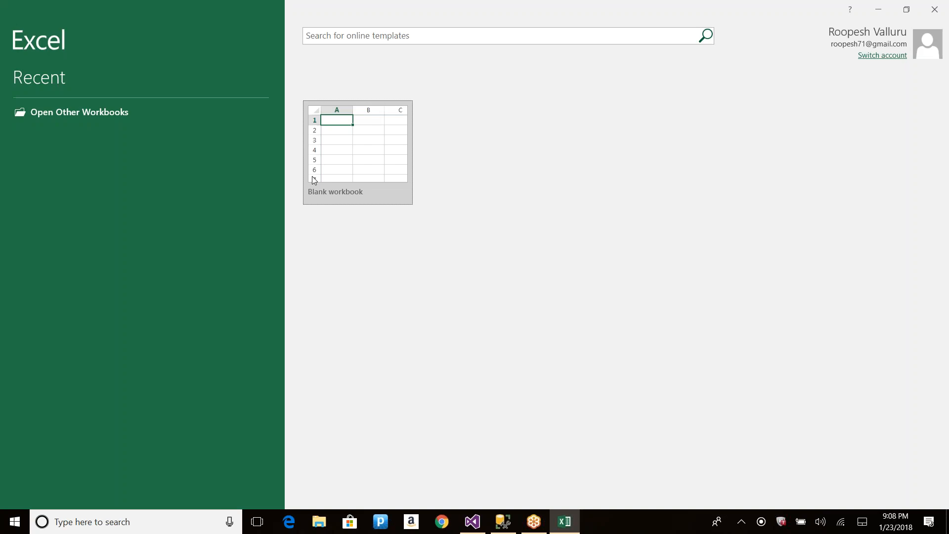
click(364, 136)
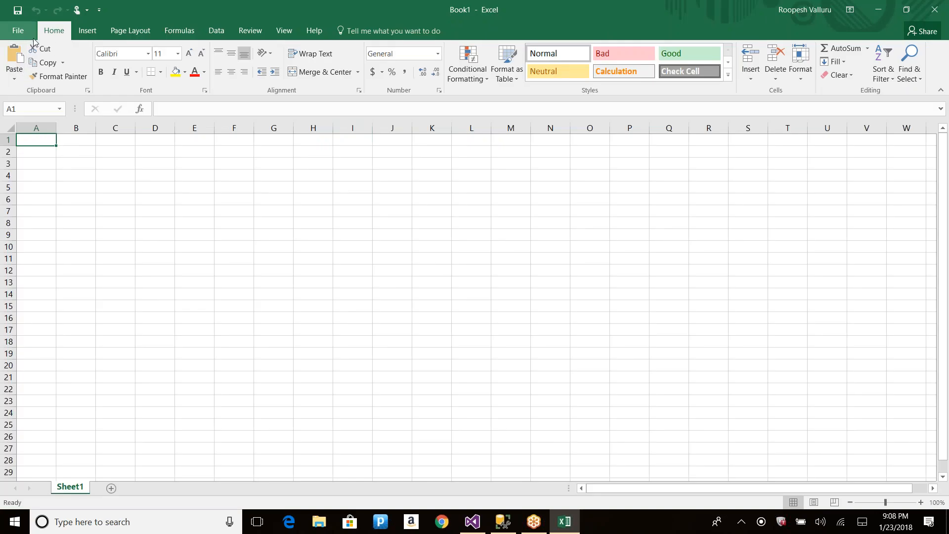
Start an Analysis Services data connection to the server "." using Windows Authentication
click(216, 30)
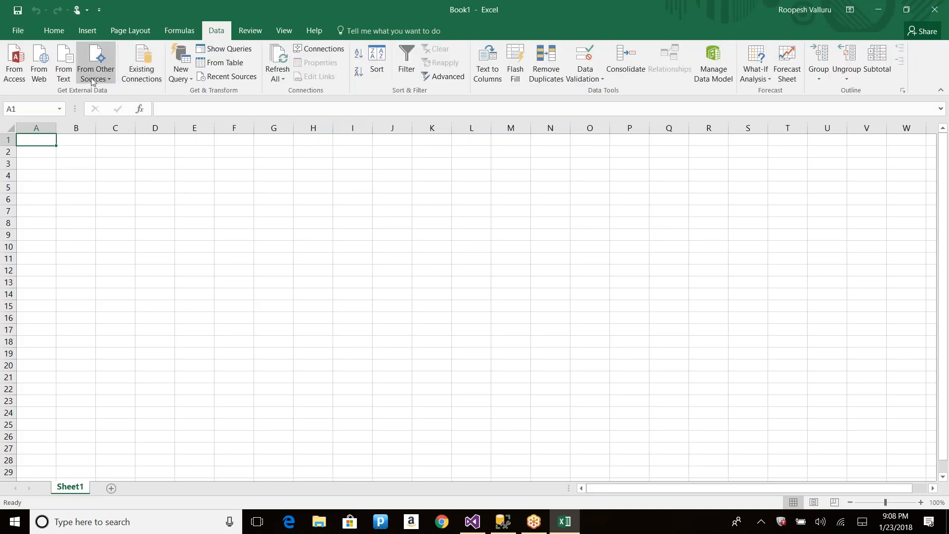
click(91, 79)
click(119, 135)
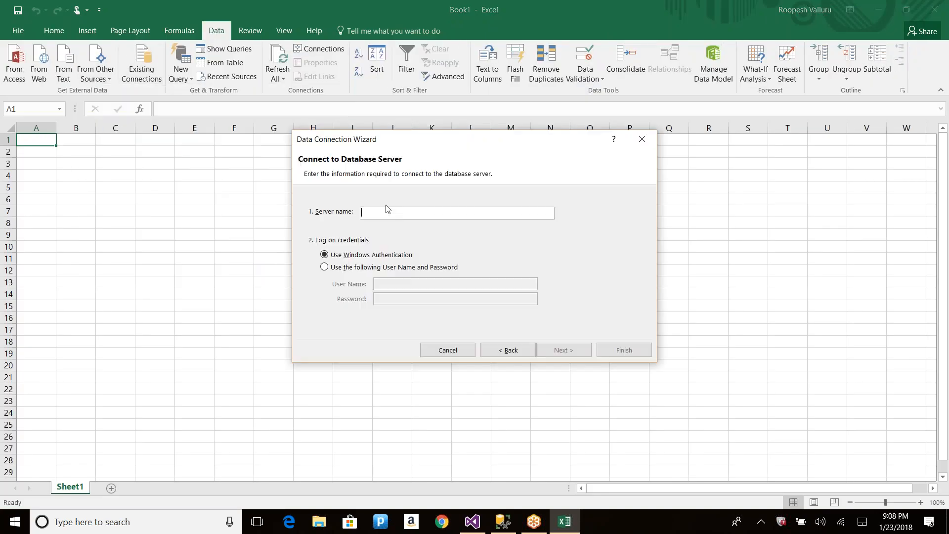
text(.)
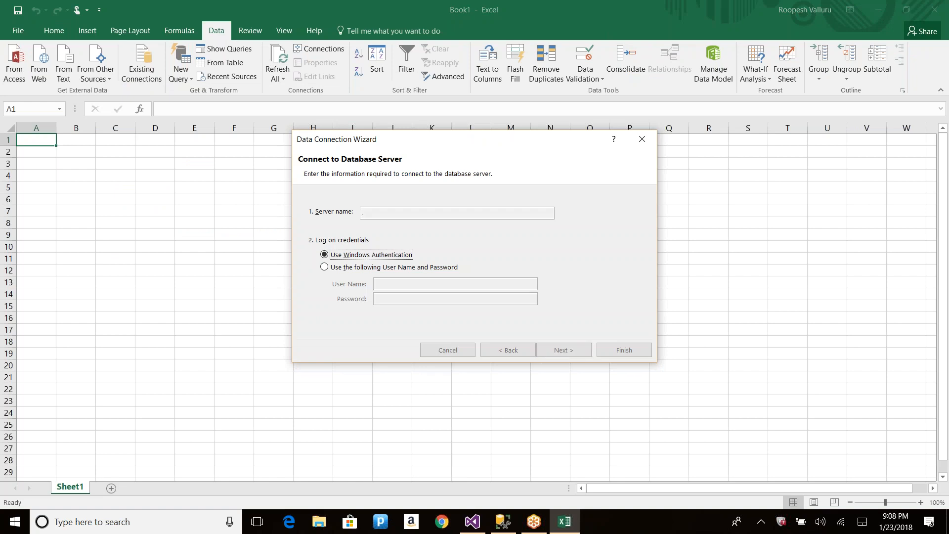
click(562, 350)
Choose the Wide World Importers database, finish the data connection and import it as a PivotTable in the sheet
click(417, 215)
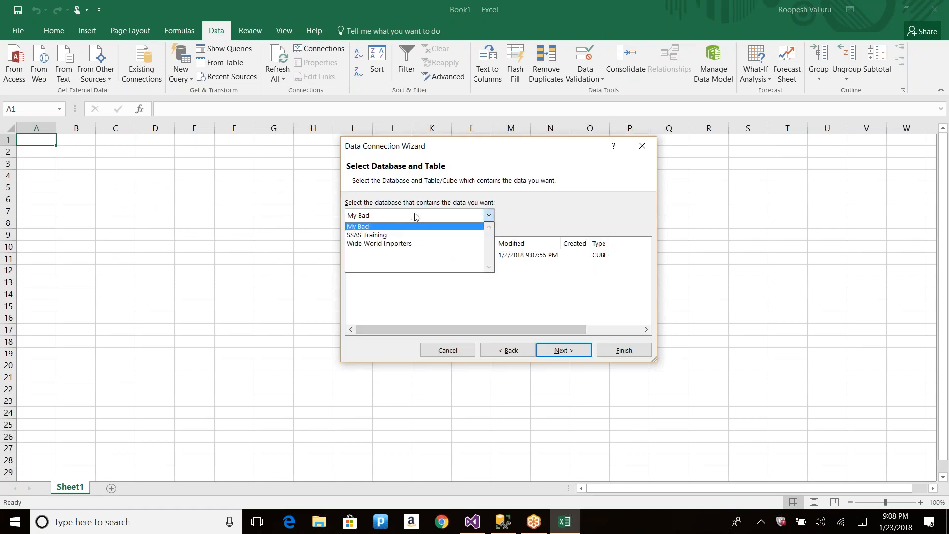
click(398, 247)
click(549, 350)
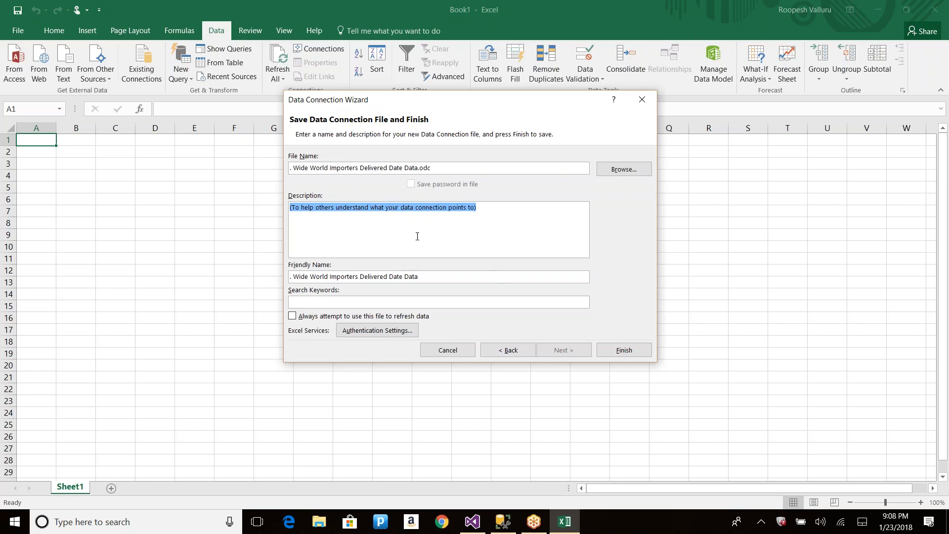
click(417, 236)
click(622, 350)
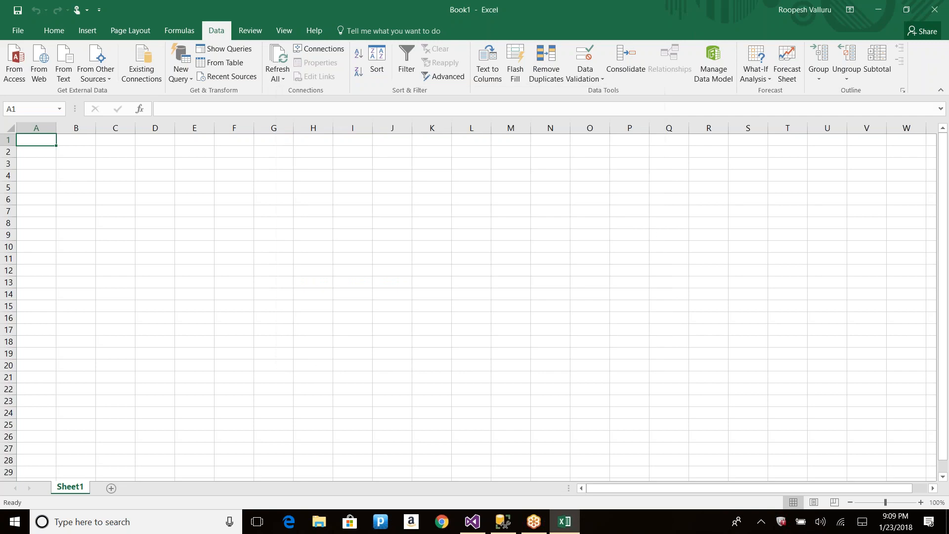
click(489, 322)
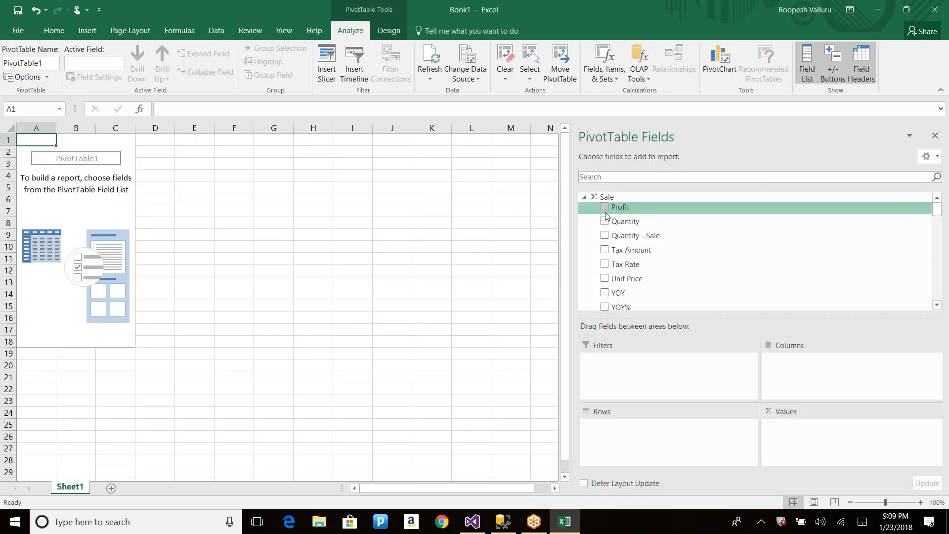
Look through the PivotTable field list, from the Sale measures down, for the KPI fields
click(584, 197)
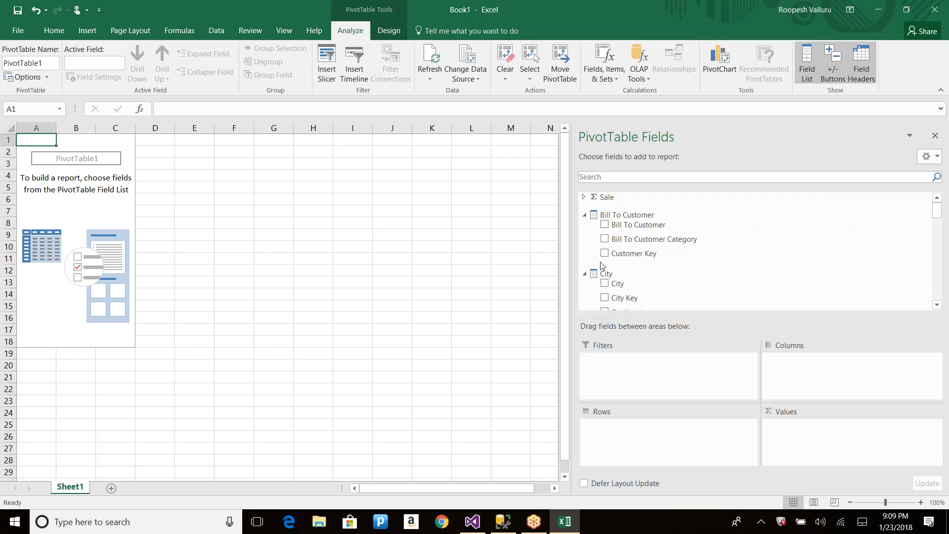
click(583, 197)
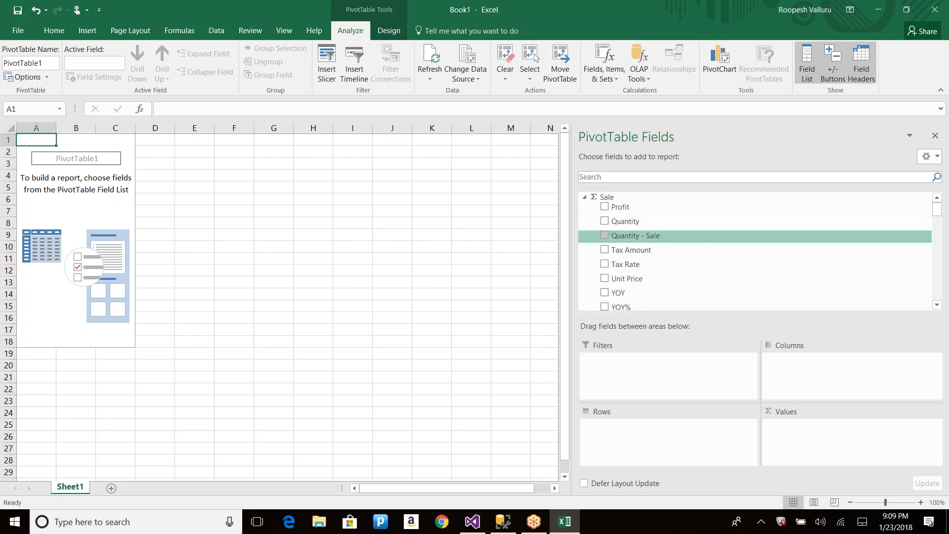
drag(936, 210, 928, 301)
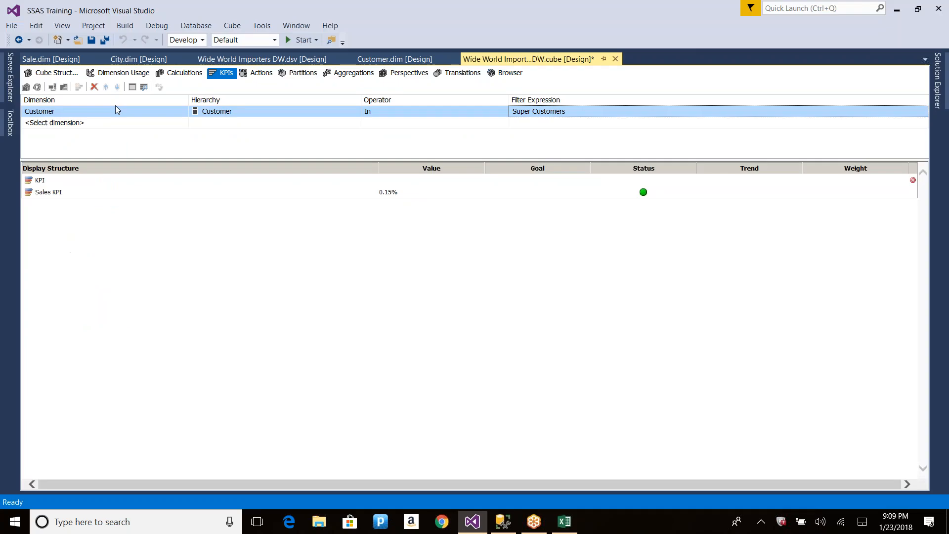
Switch back to Visual Studio and try to build, deploy and process the cube again
click(37, 87)
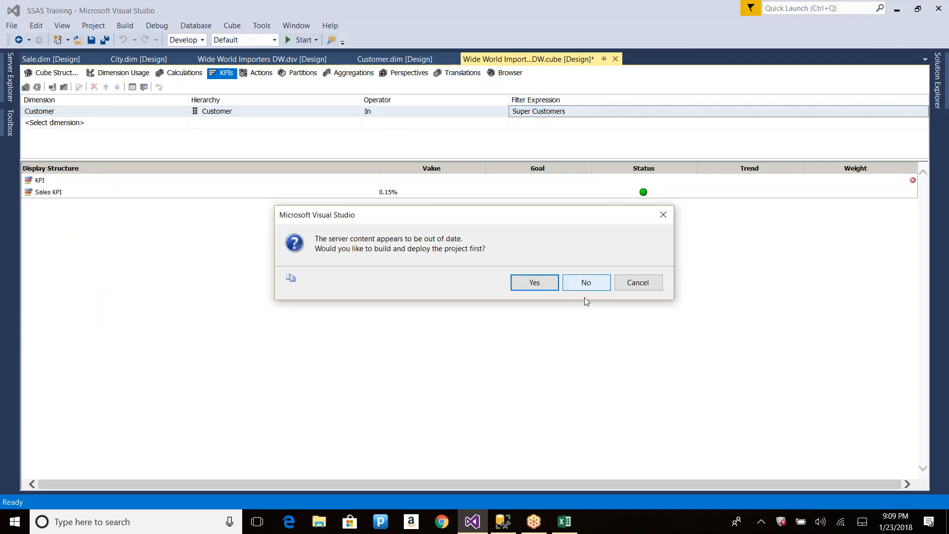
click(533, 285)
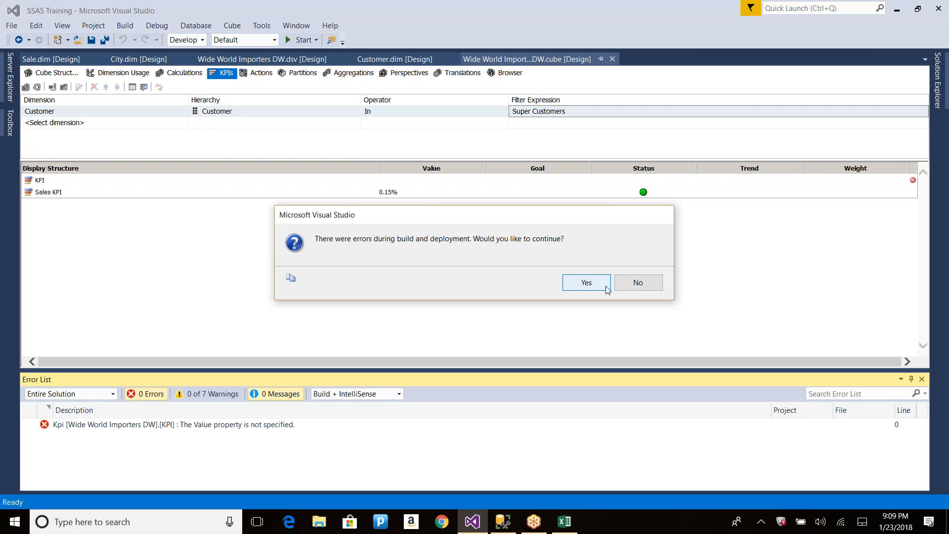
click(640, 282)
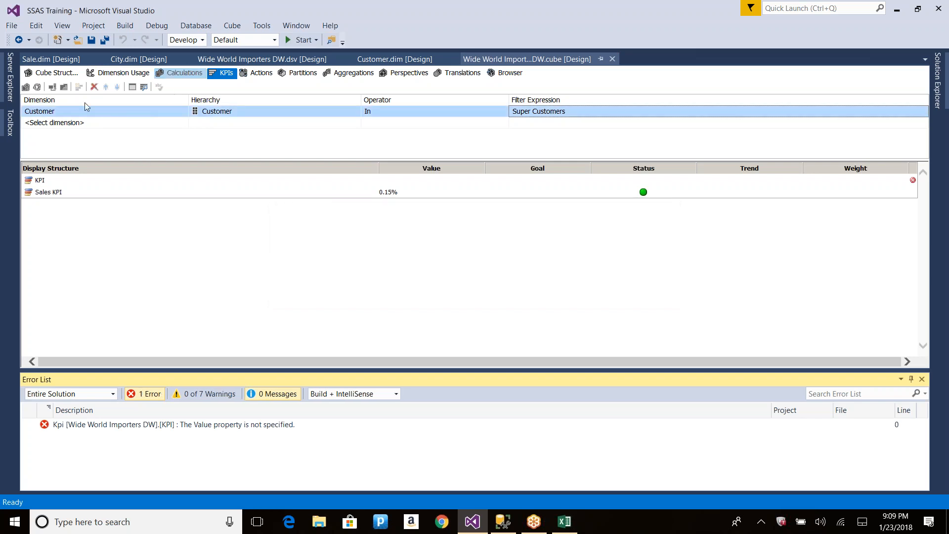
Return the KPIs page to form view, showing the blank KPI's definition
click(67, 111)
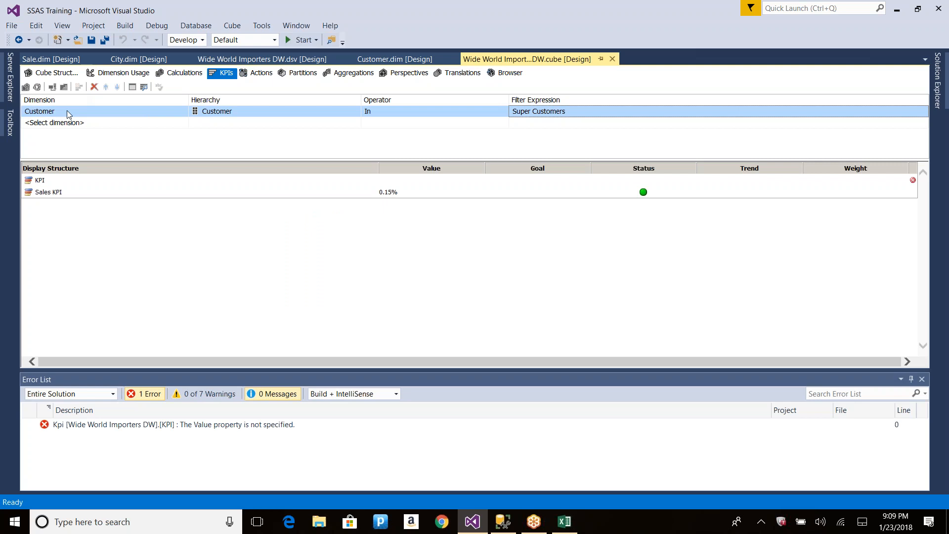
click(54, 89)
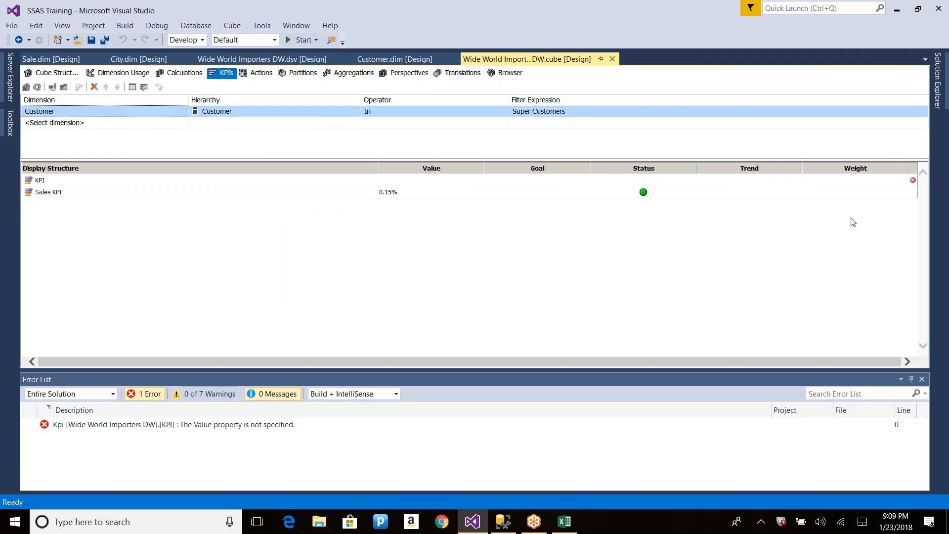
click(552, 266)
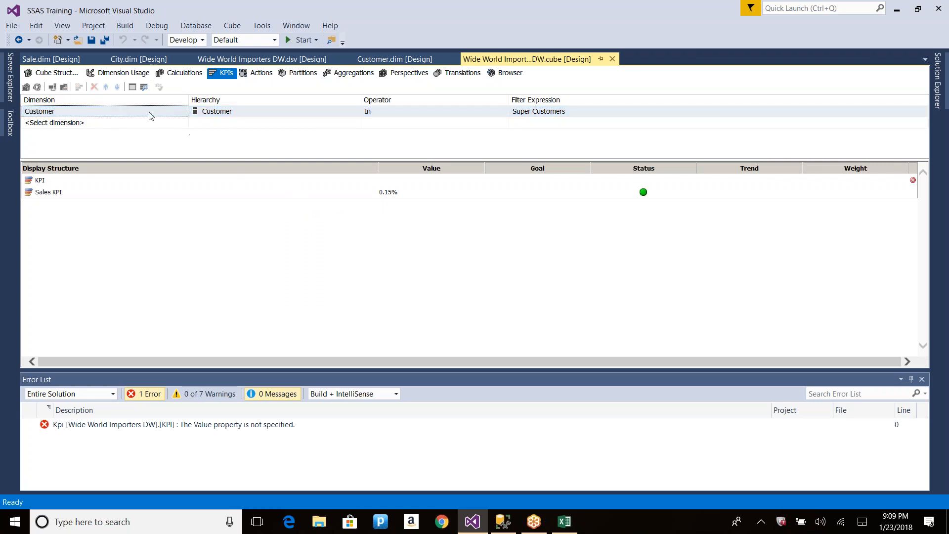
click(132, 87)
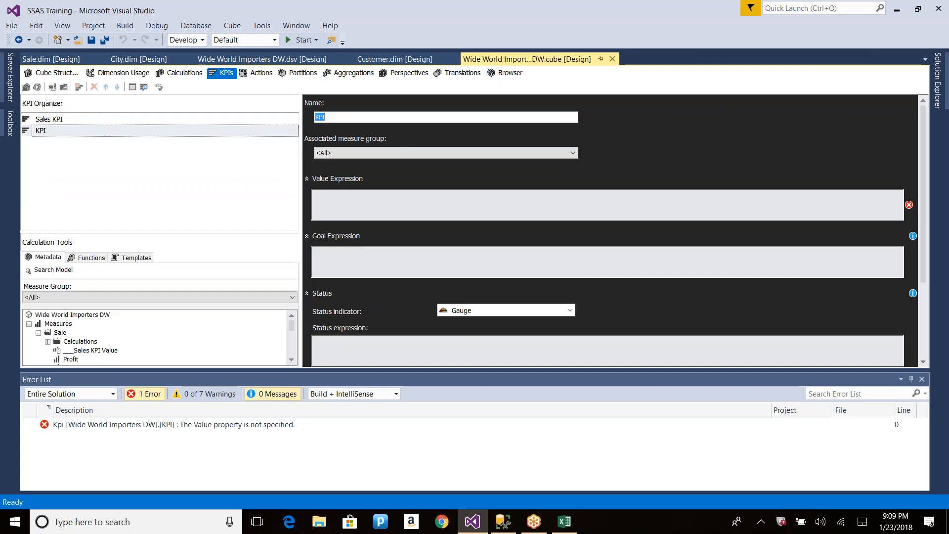
Delete the blank KPI named KPI from the cube's KPI list and confirm the deletion
click(363, 212)
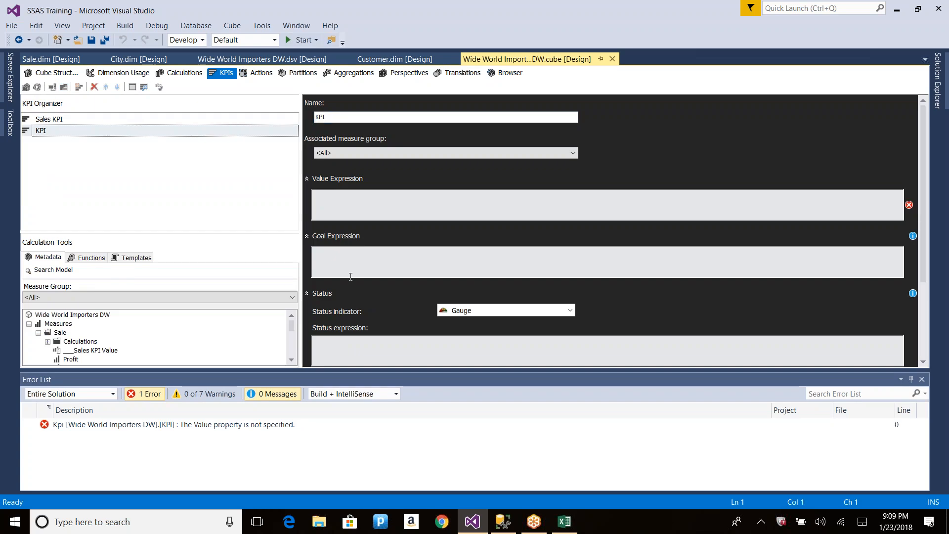
right_click(73, 131)
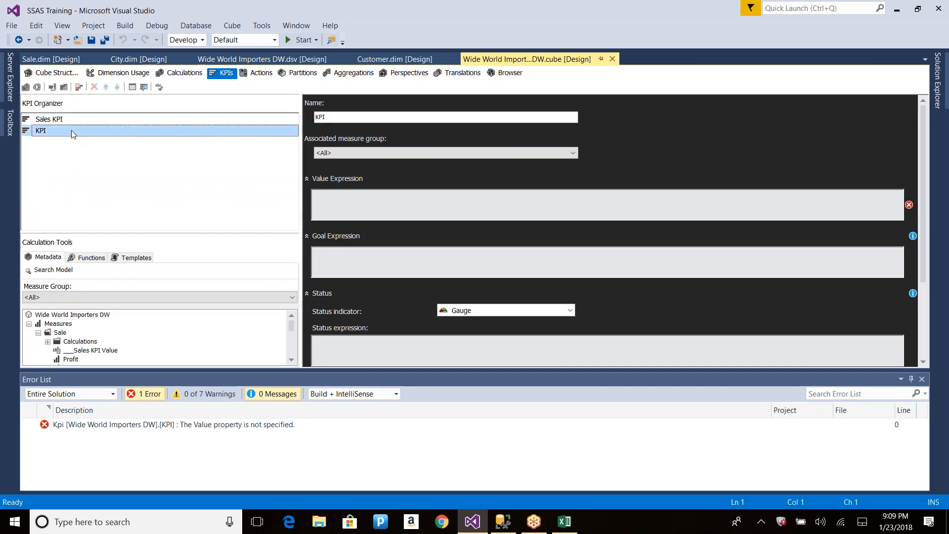
click(104, 184)
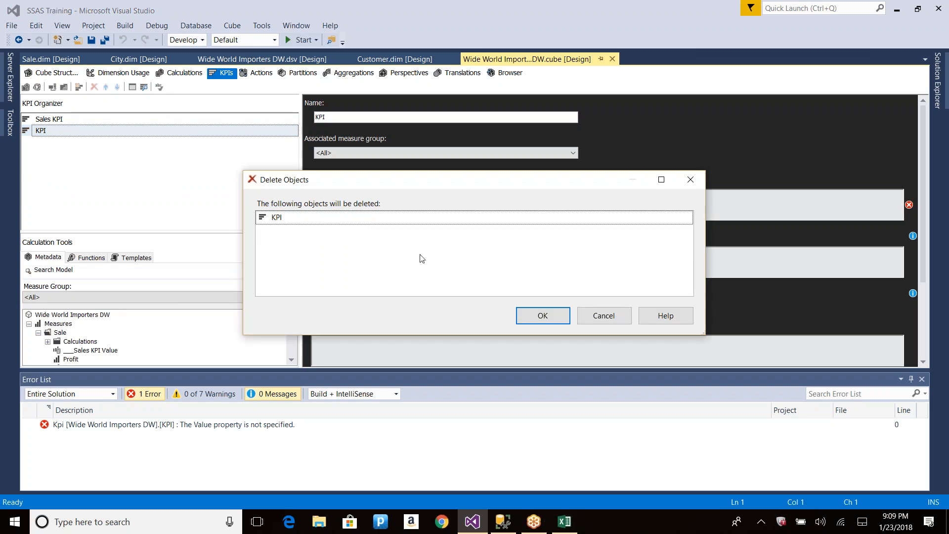
click(547, 315)
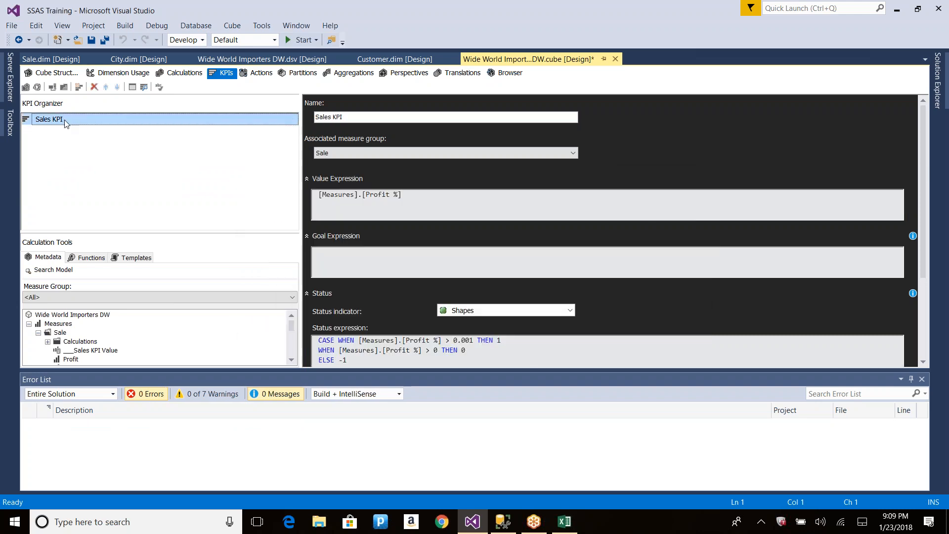
Build and deploy the project, overwriting the existing database, and run a full process of the Wide World Importers DW cube
click(39, 88)
click(534, 280)
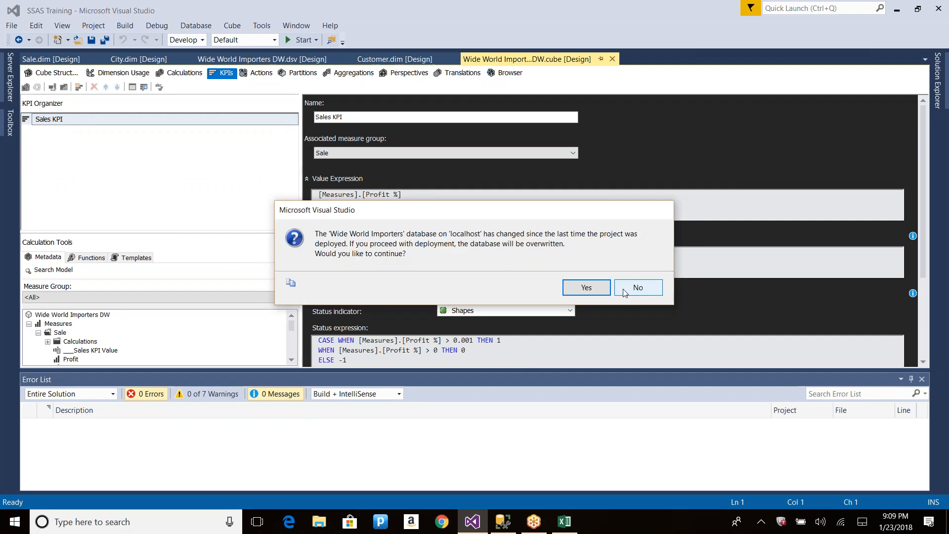
click(595, 290)
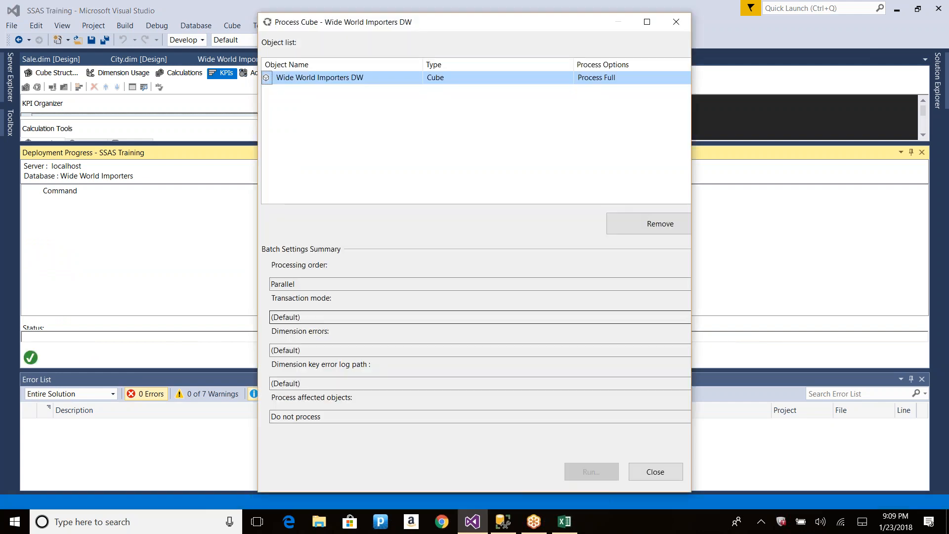
click(591, 471)
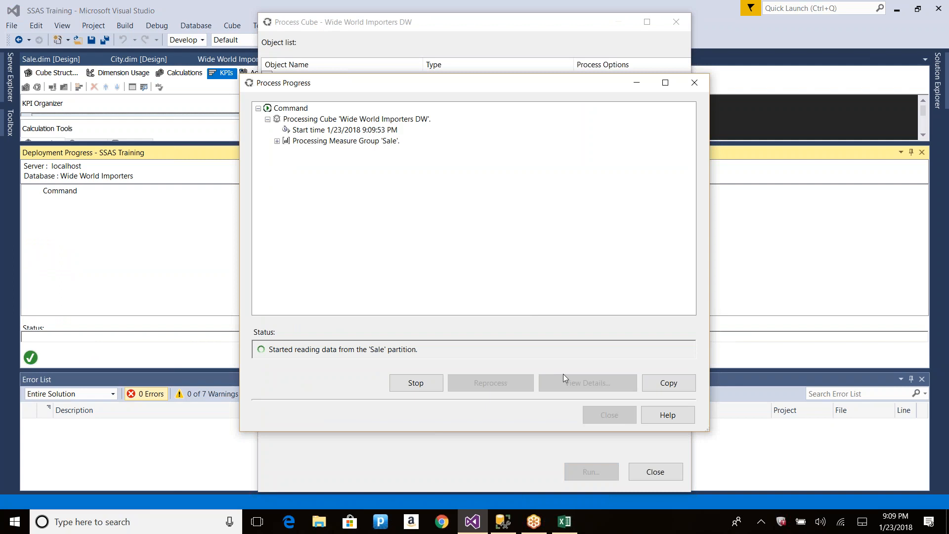
click(275, 141)
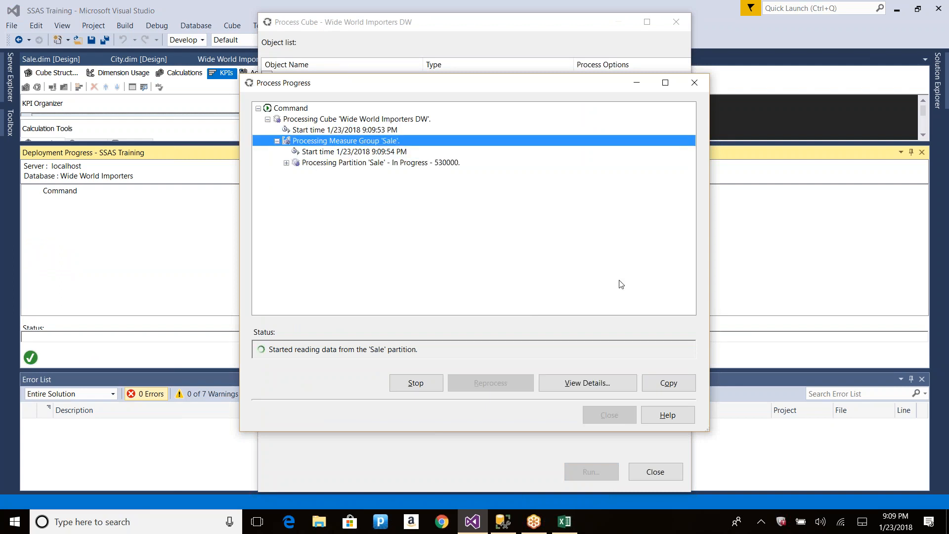
Switch to Excel and look through the Sale measures in the PivotTable fields, checking the cube processing progress in Visual Studio
key(alt+Tab)
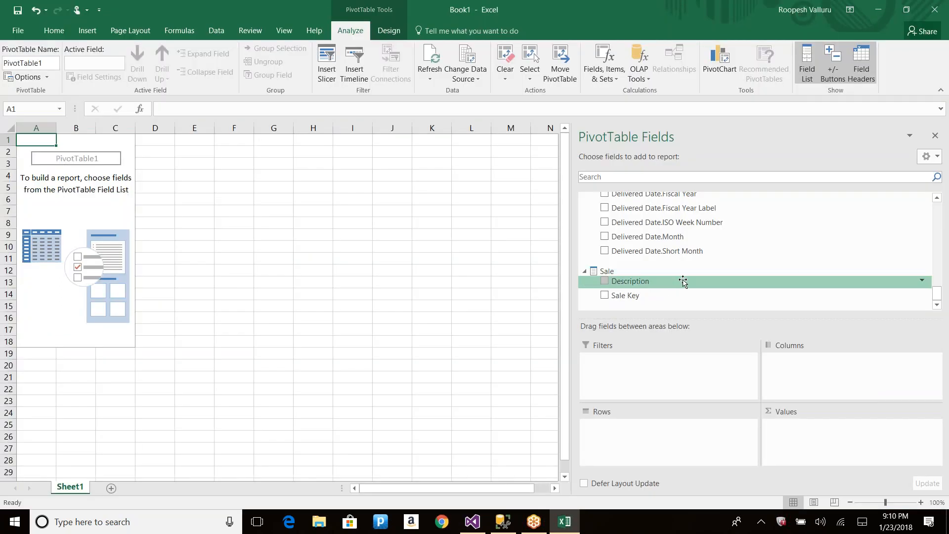
click(937, 213)
click(938, 222)
drag(936, 240, 941, 199)
scroll(683, 268, down, 2)
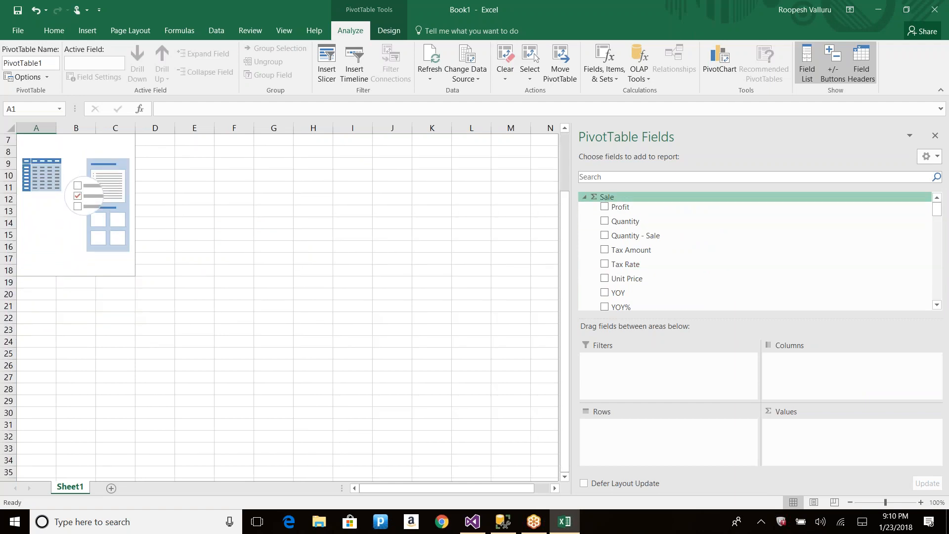
click(584, 197)
key(alt+Tab)
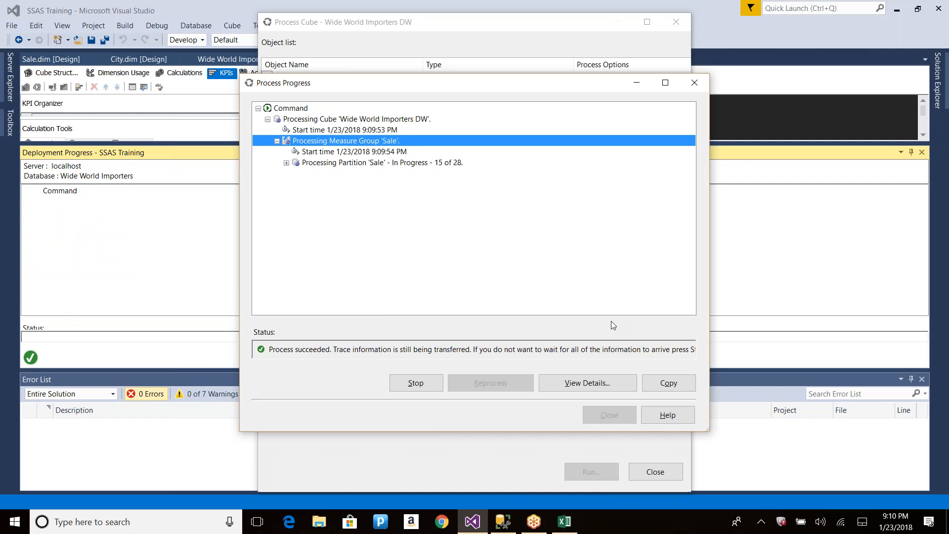
key(alt+Tab)
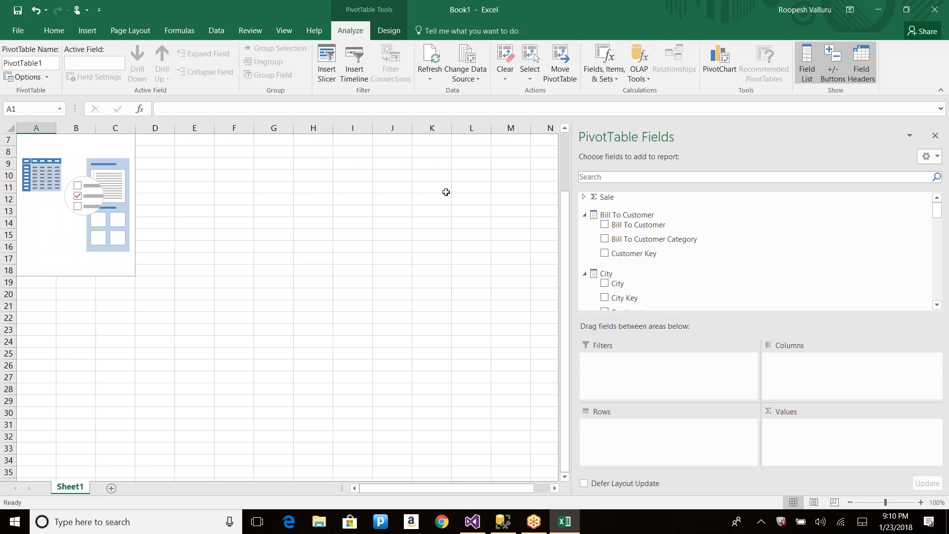
Refresh the PivotTable and collapse its field groups to look for a KPIs group
click(431, 58)
click(584, 216)
click(584, 232)
click(584, 250)
scroll(616, 291, down, 1)
scroll(608, 276, down, 1)
scroll(584, 237, up, 1)
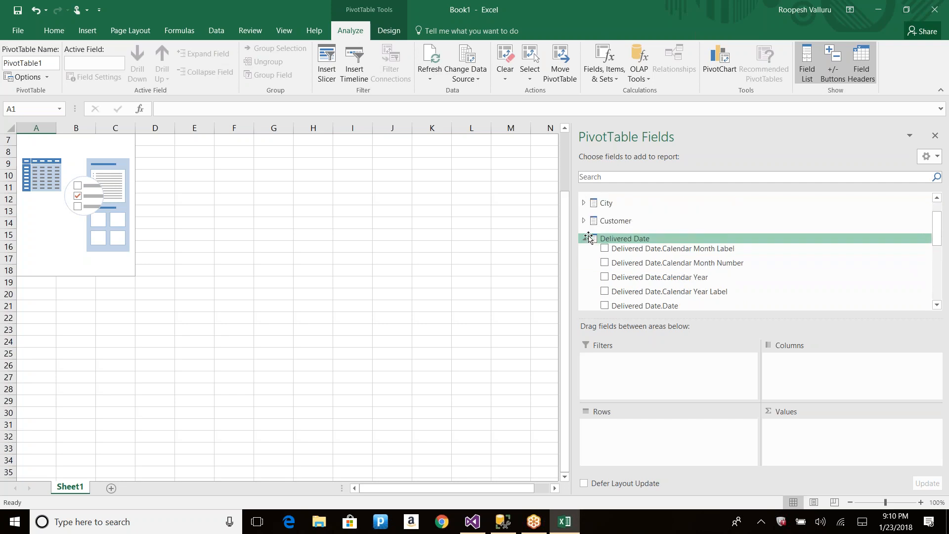
click(584, 239)
scroll(641, 274, up, 1)
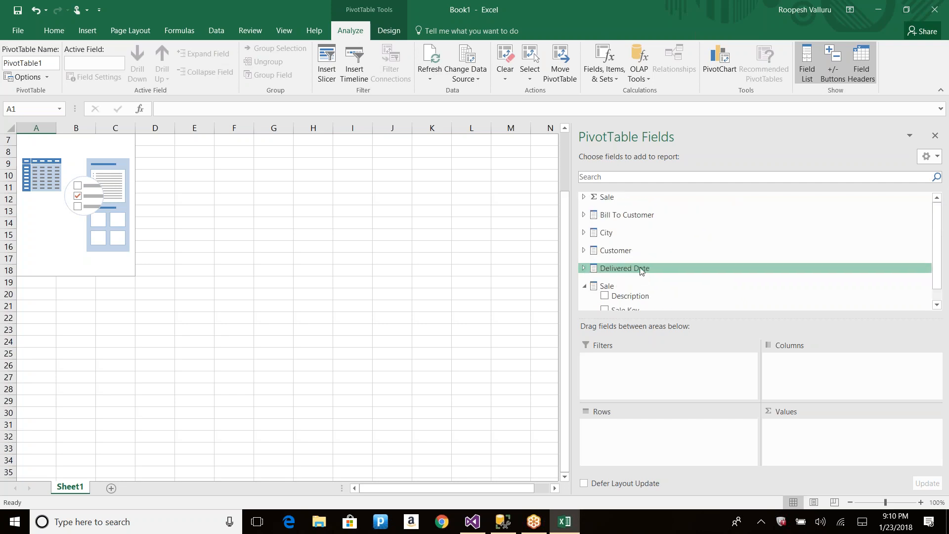
click(584, 196)
scroll(657, 253, down, 1)
scroll(659, 255, down, 1)
scroll(659, 252, up, 2)
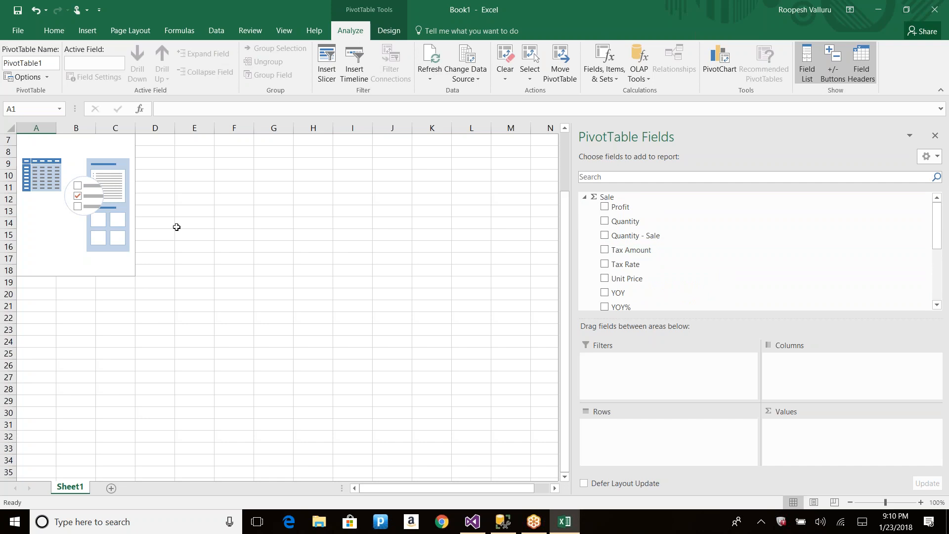
Start a new Analysis Services data connection from cell E5, using "." as the server name
click(92, 231)
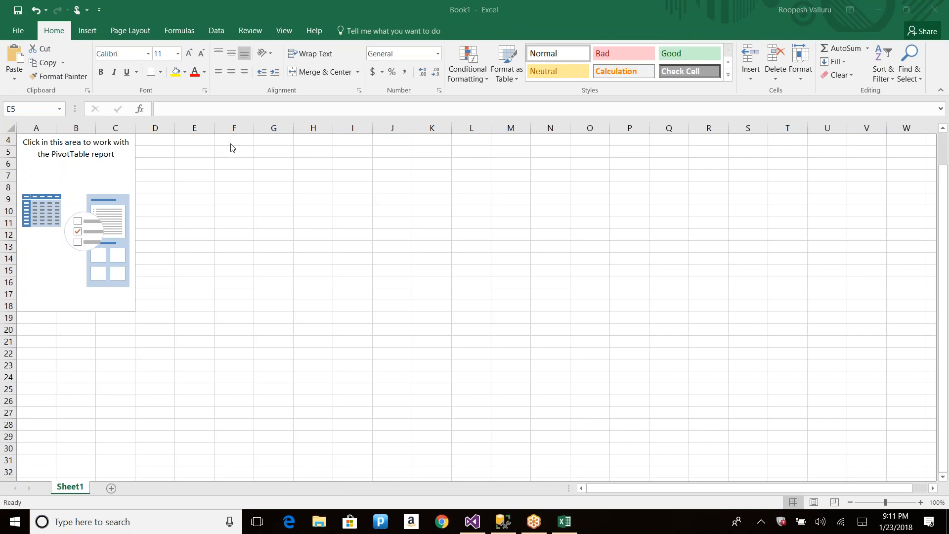
click(216, 32)
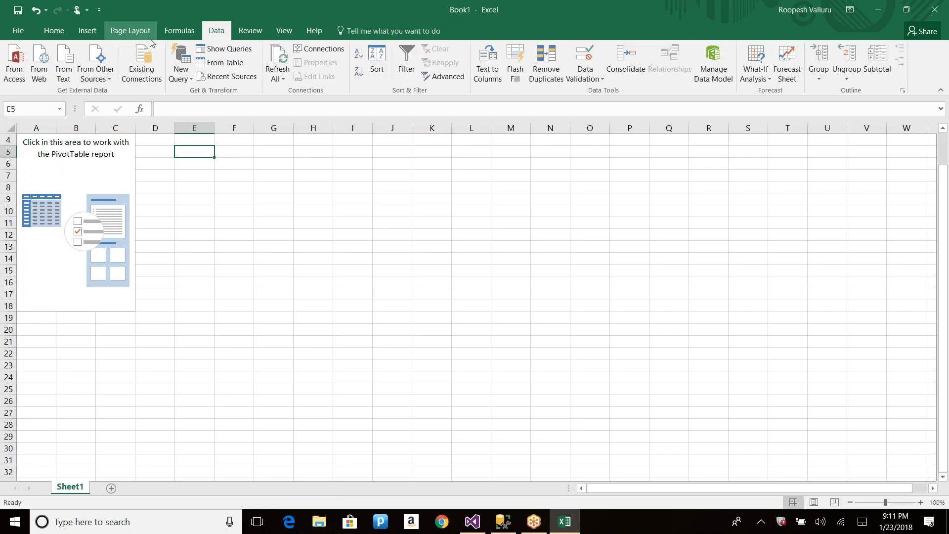
click(96, 72)
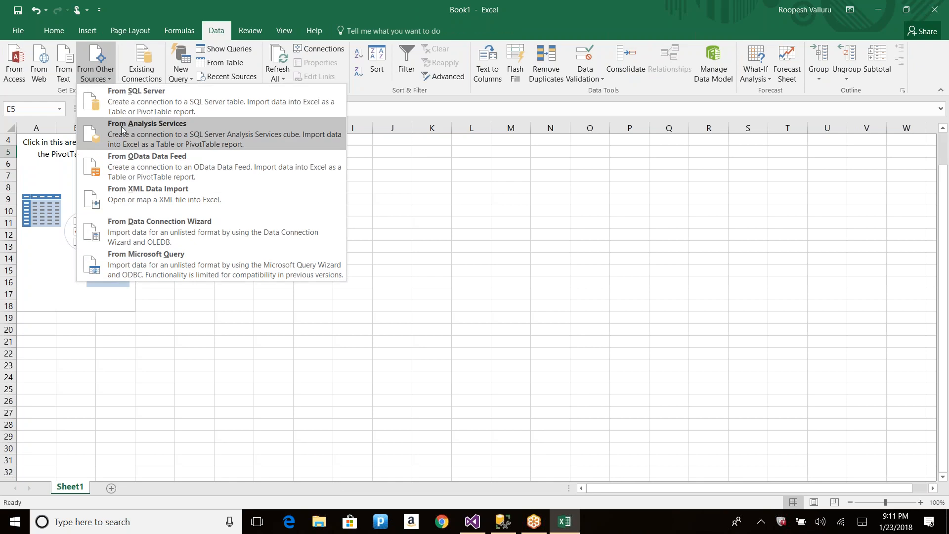
click(122, 130)
text(.)
click(559, 355)
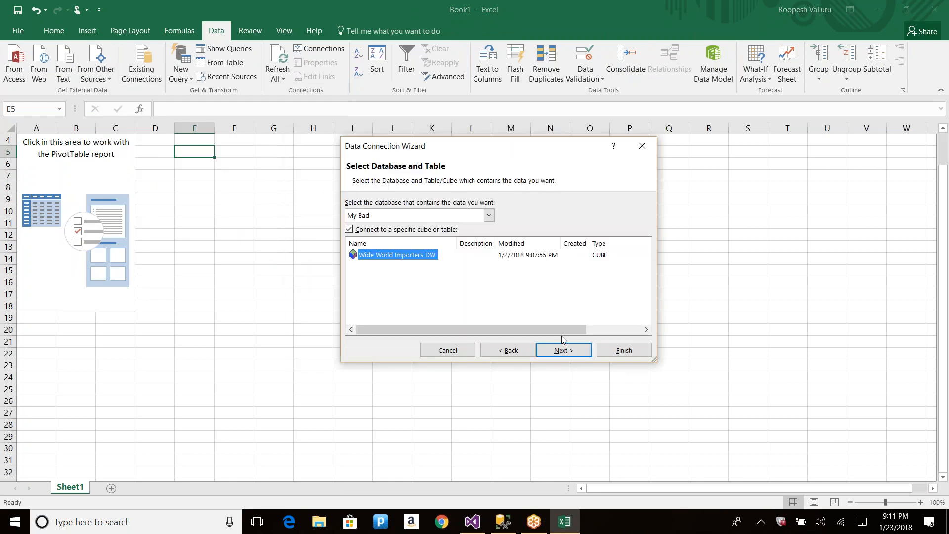
Connect to the Wide World Importers DW cube in the Wide World Importers database and import it as a PivotTable report at E5
click(424, 216)
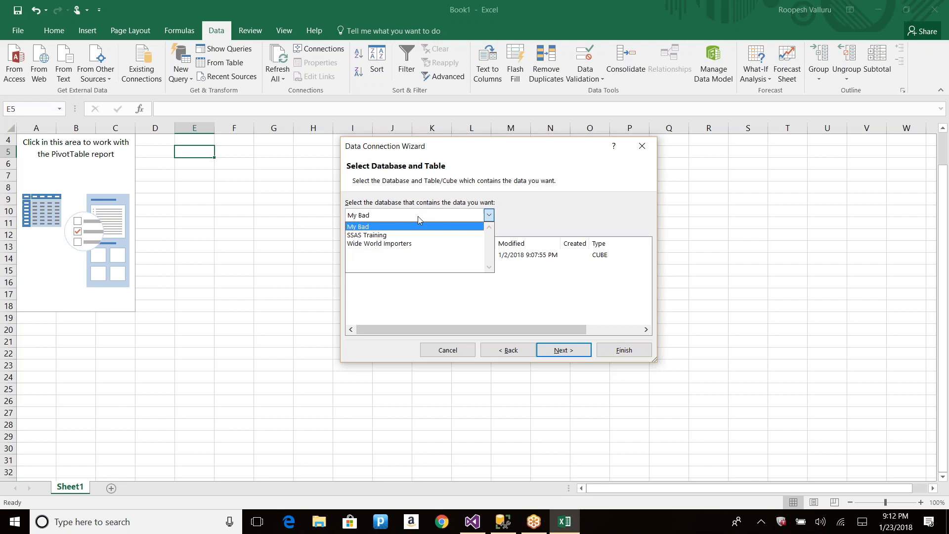
click(369, 244)
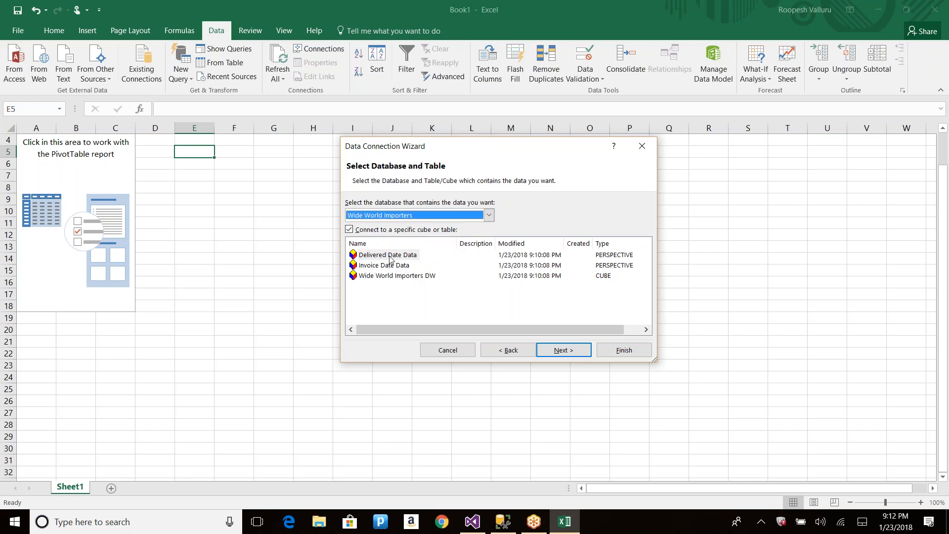
click(397, 276)
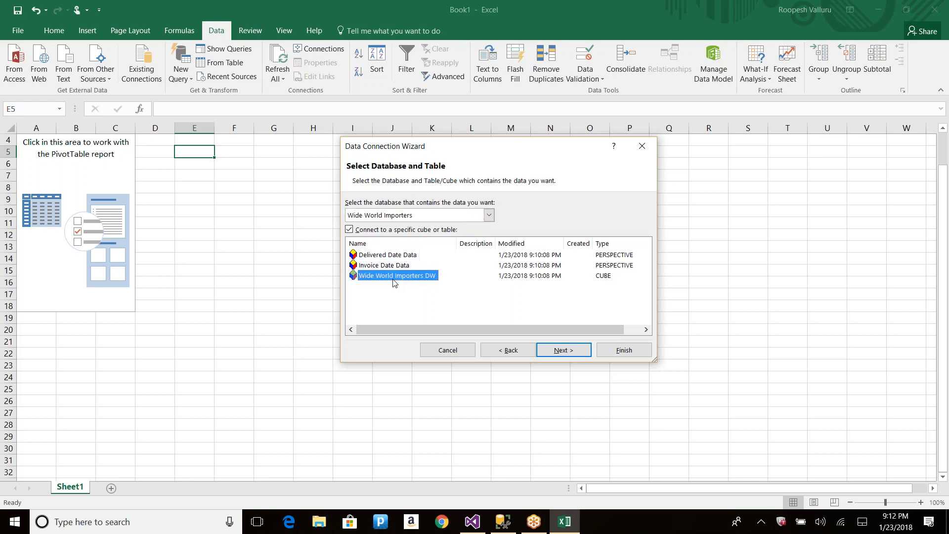
click(561, 351)
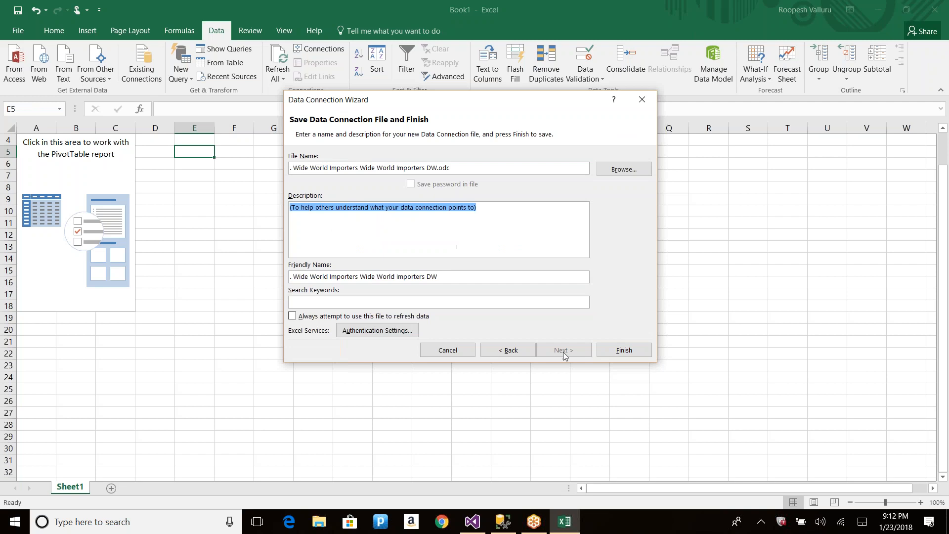
click(620, 351)
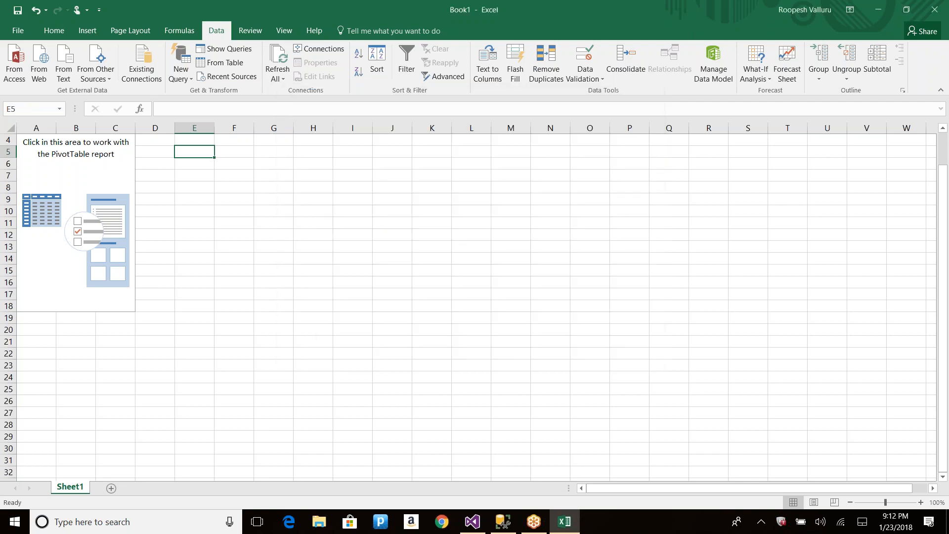
click(456, 291)
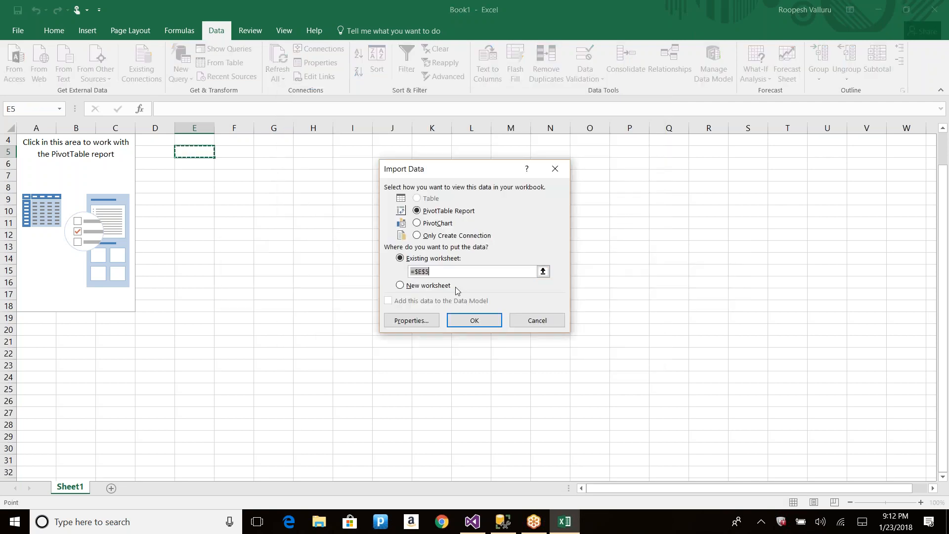
click(474, 323)
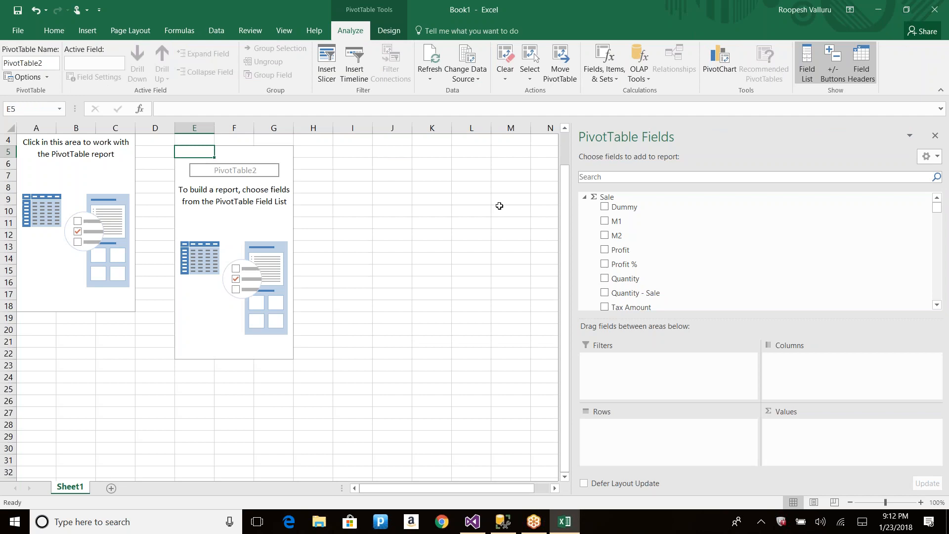
Add the Sales KPI's Value (Profit %) and Status to the new PivotTable
click(584, 196)
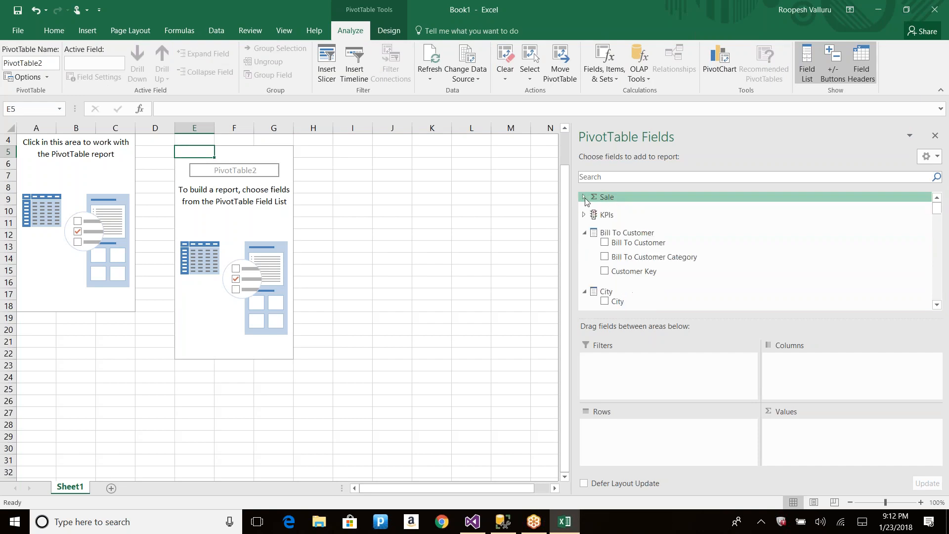
click(584, 215)
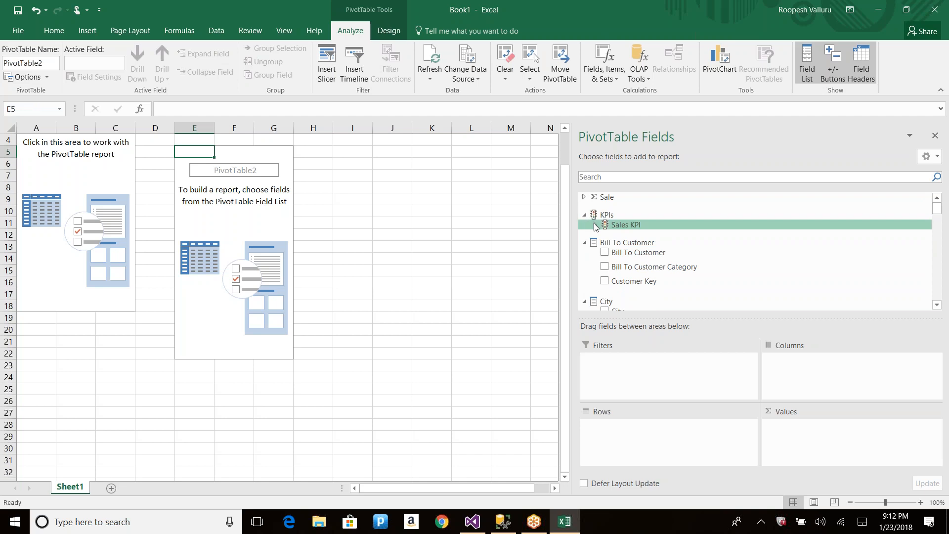
click(595, 224)
click(616, 234)
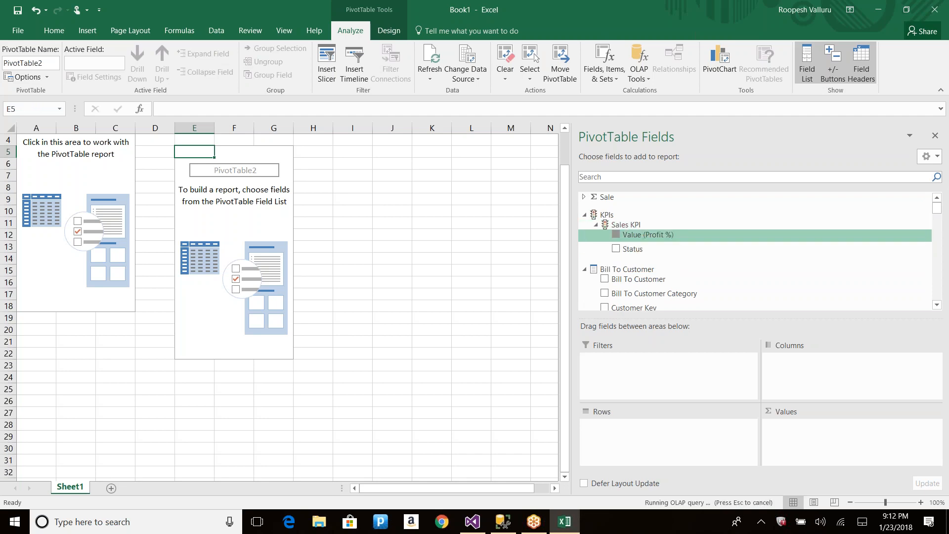
click(616, 250)
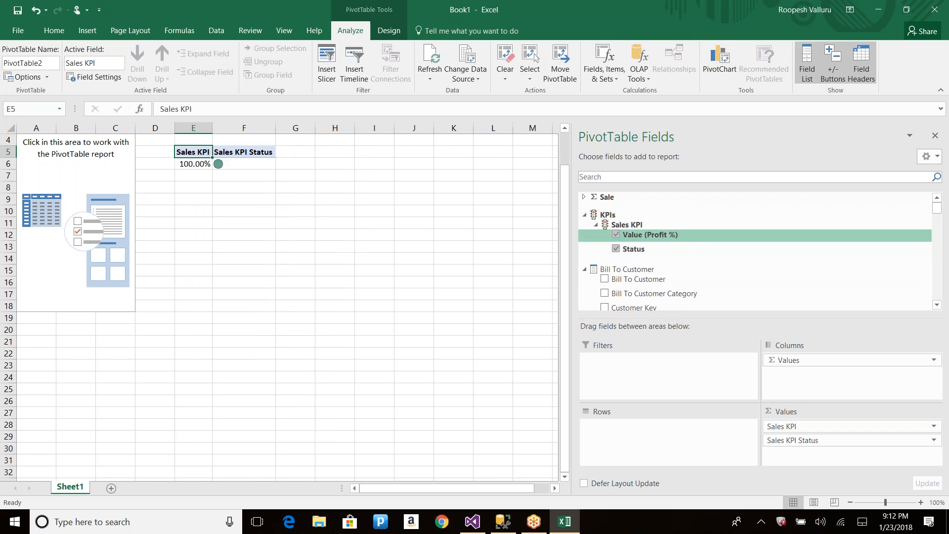
Add the Customer field of the Customer dimension as PivotTable rows and review the Sales KPI value and status per customer
scroll(642, 269, down, 1)
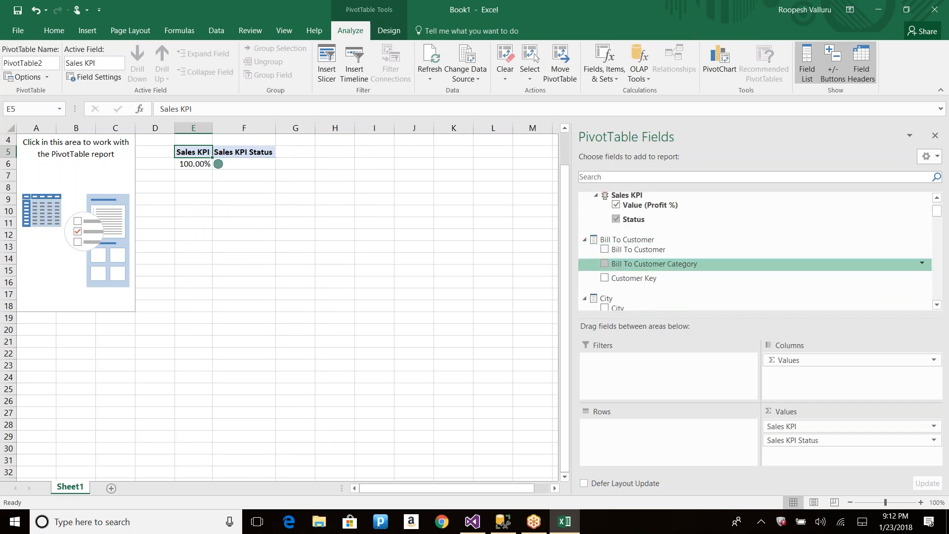
scroll(637, 264, down, 3)
scroll(641, 270, down, 6)
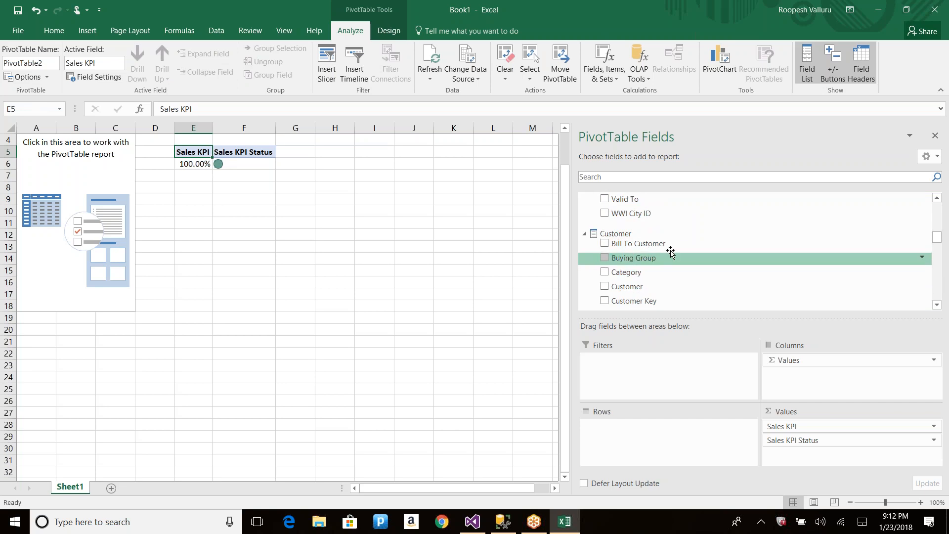
click(605, 286)
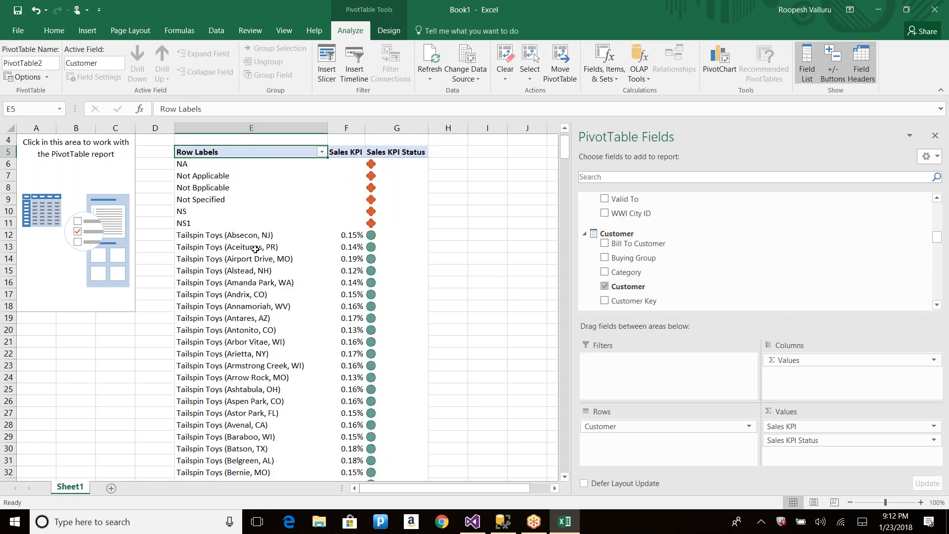
drag(348, 163, 348, 223)
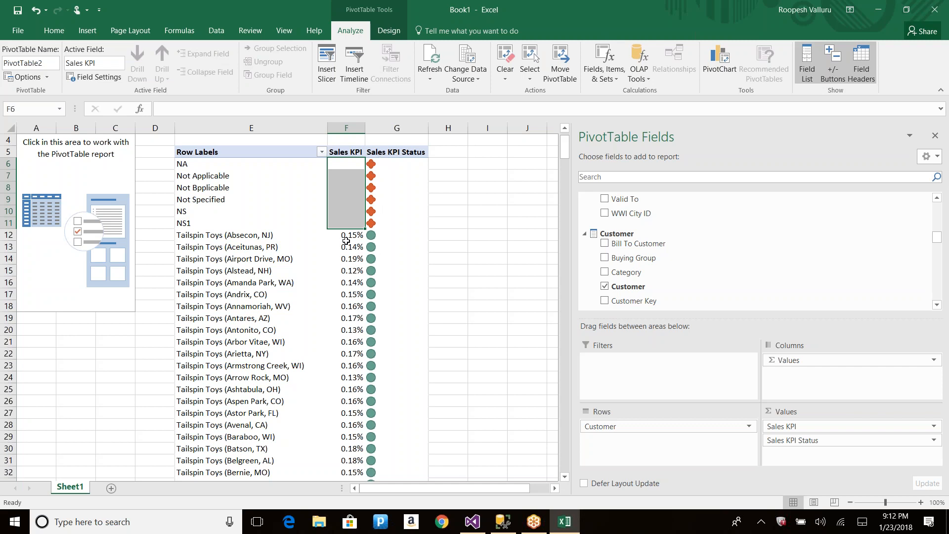
scroll(429, 284, down, 4)
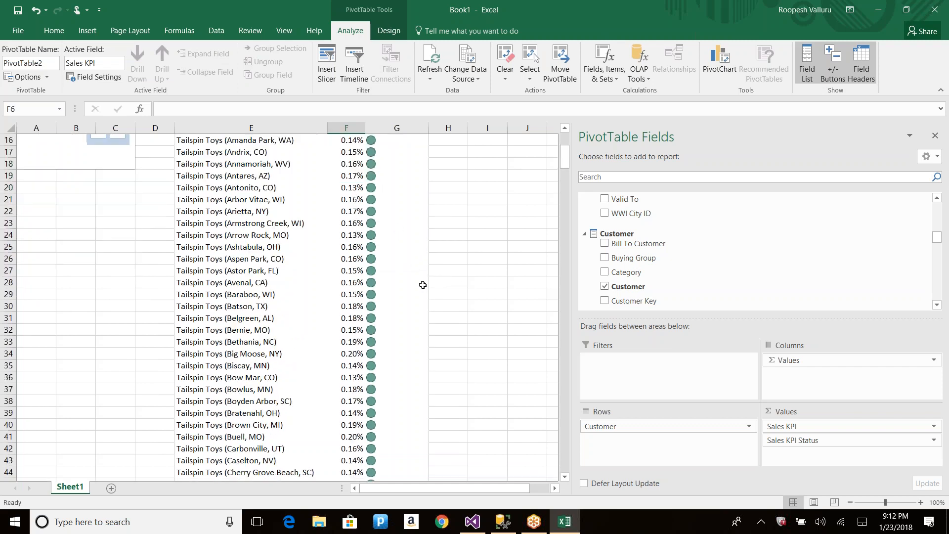
Examine the Sales KPI value and status indicator of the Tailspin Toys and Wingtip Toys customers down the PivotTable
scroll(423, 285, down, 20)
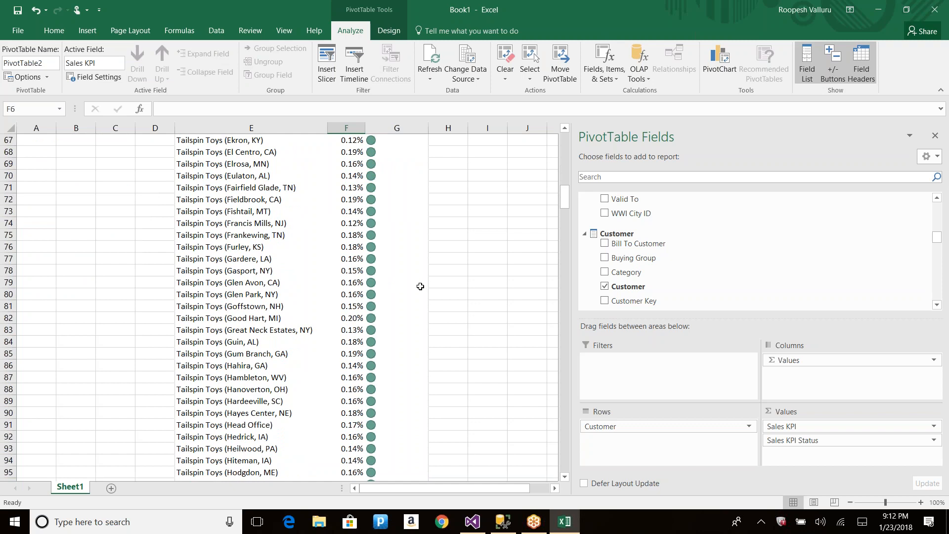
drag(566, 209, 556, 326)
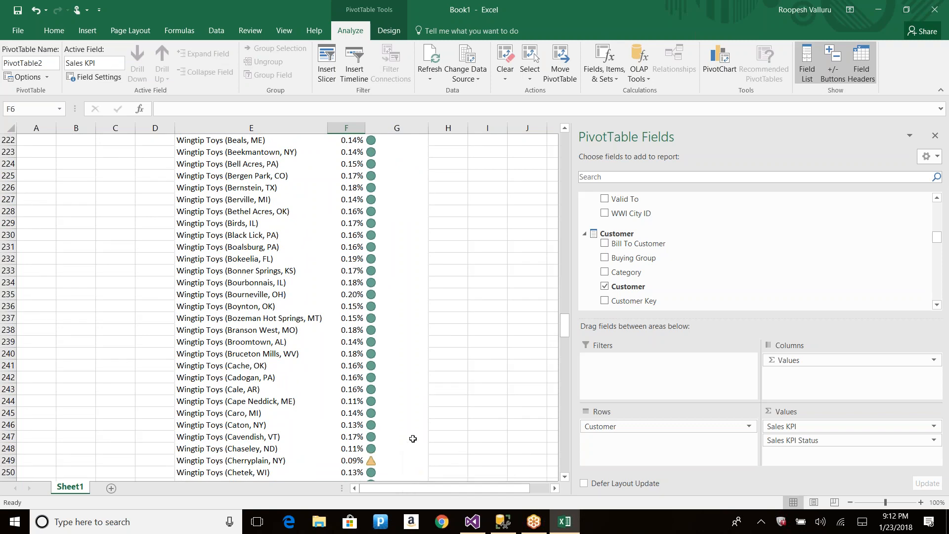
scroll(413, 441, down, 1)
click(347, 425)
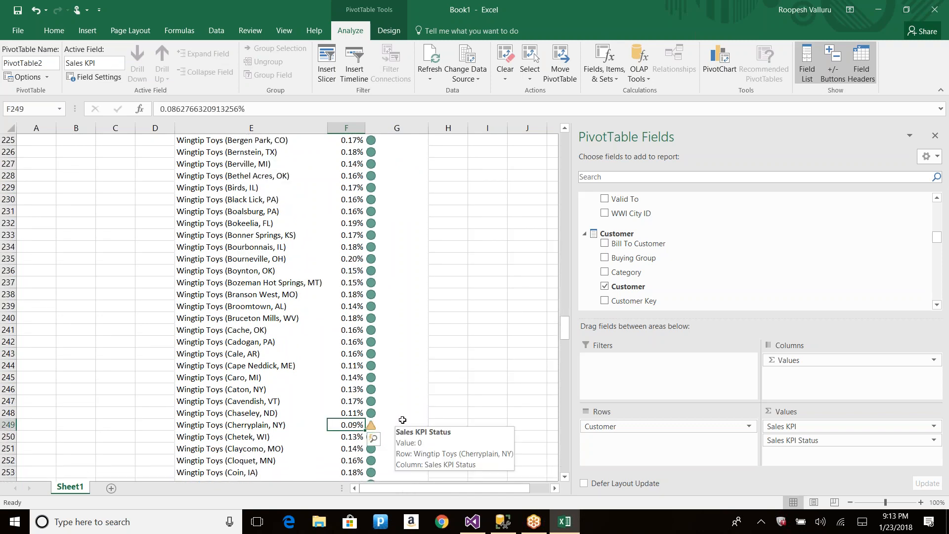
scroll(398, 398, down, 2)
scroll(398, 397, down, 20)
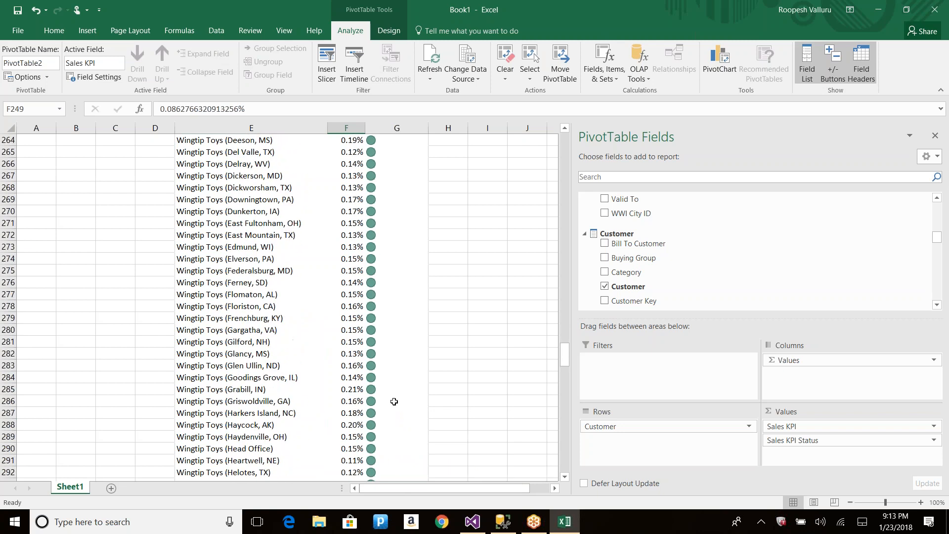
scroll(400, 398, down, 1)
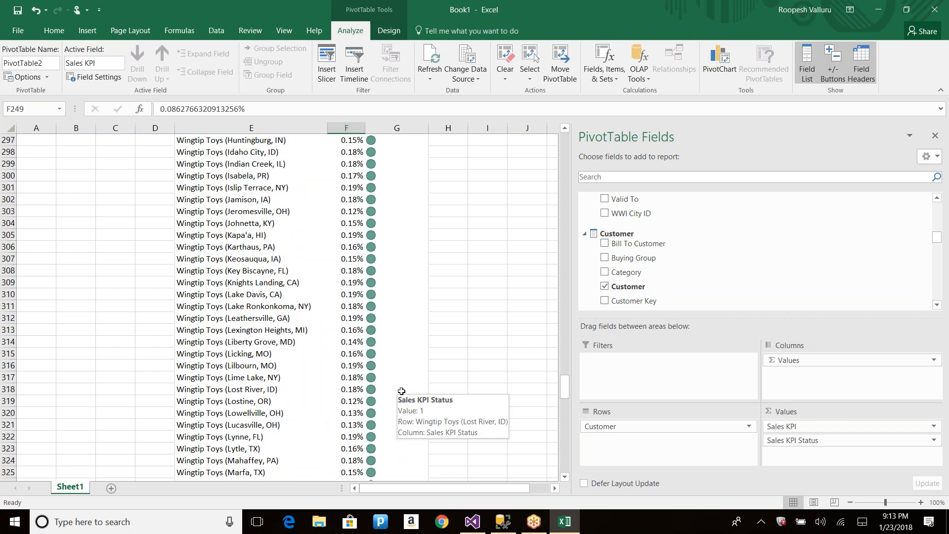
mouse_move(565, 381)
mouse_down()
mouse_move(562, 252)
mouse_move(535, 146)
mouse_move(568, 309)
mouse_move(561, 419)
mouse_move(567, 392)
mouse_up()
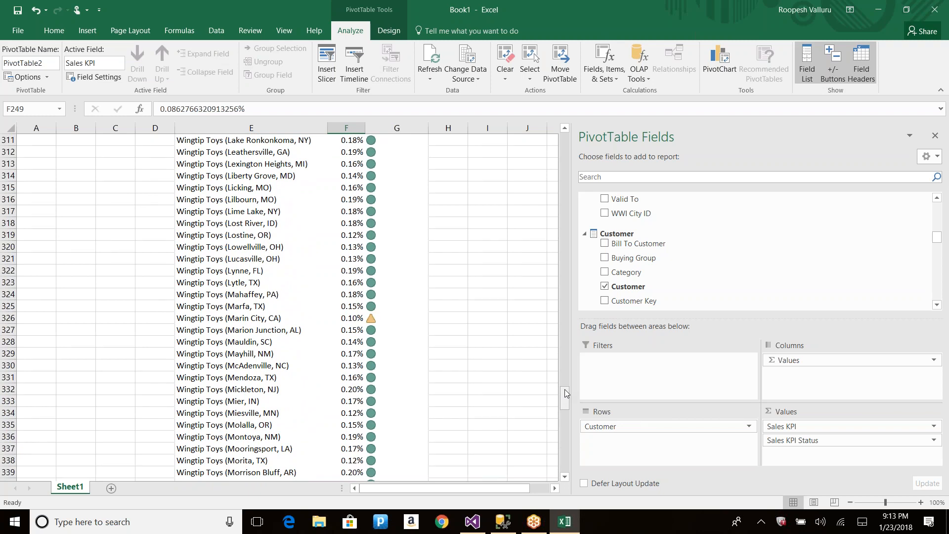
Switch to Visual Studio and bring up the Sales KPI's value and status expressions in the cube's KPI definition
key(alt+Tab)
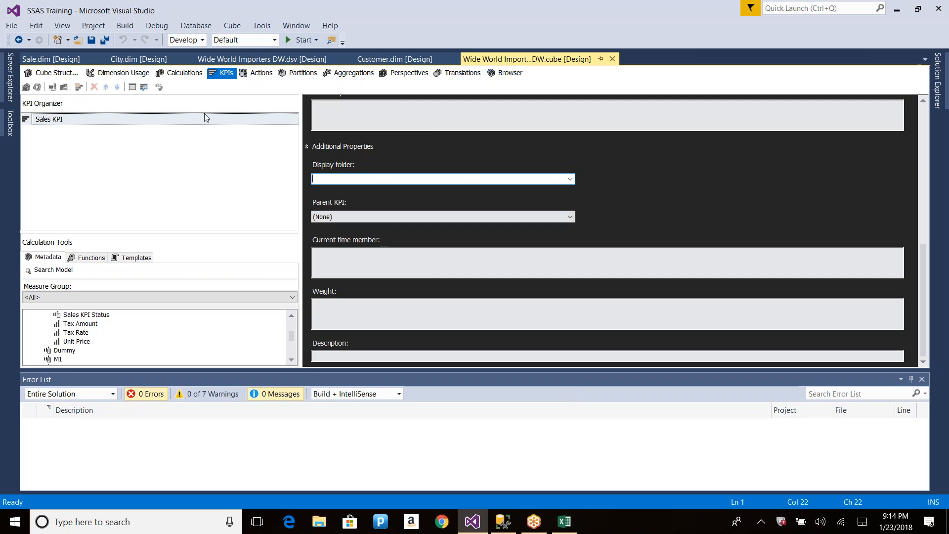
click(132, 119)
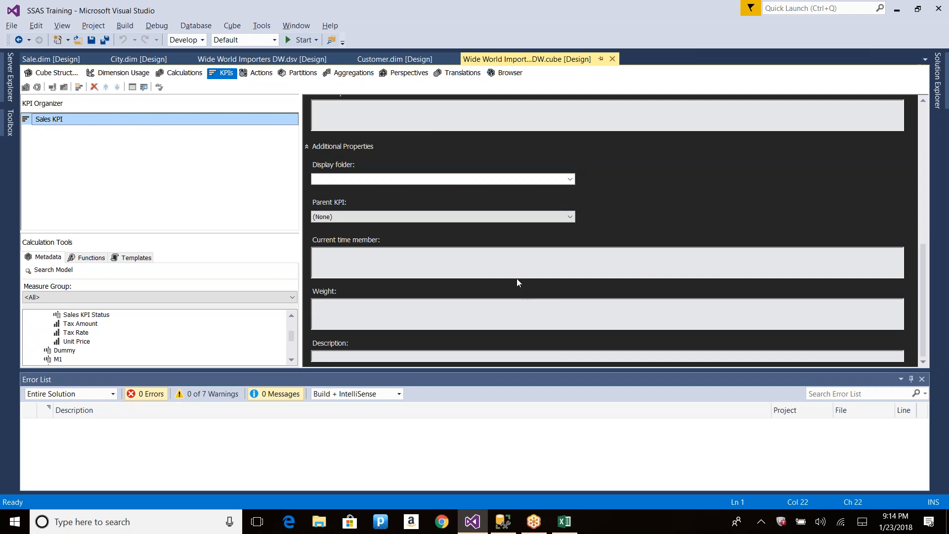
scroll(609, 187, up, 1)
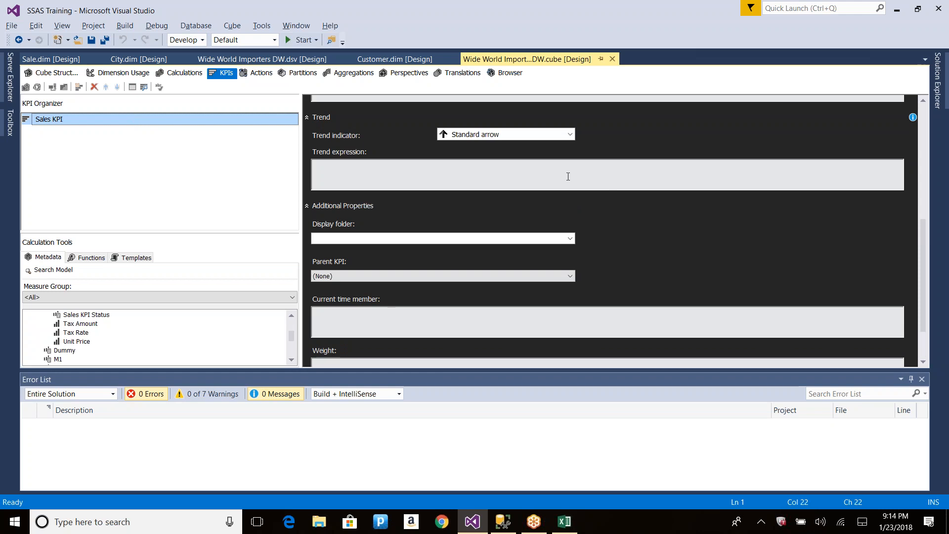
click(929, 29)
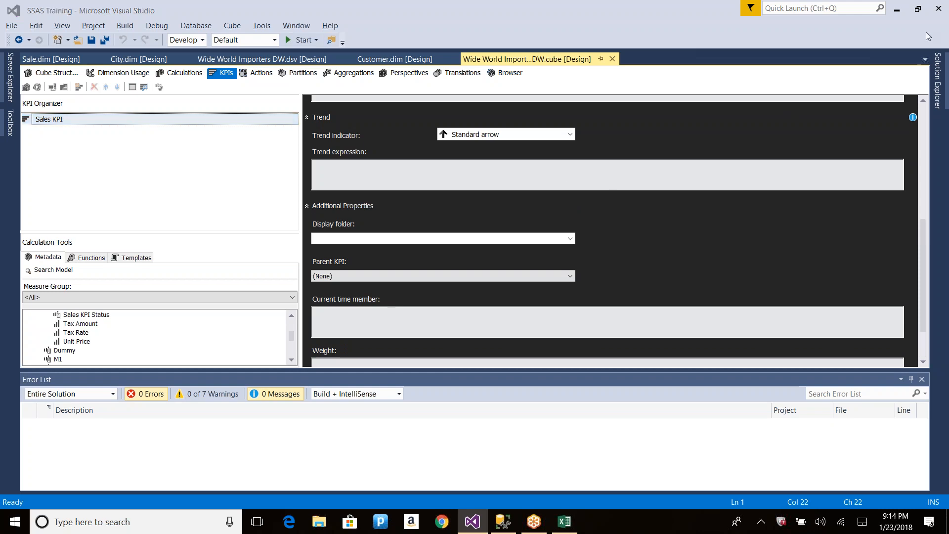
drag(922, 283, 942, 202)
click(405, 278)
key(ctrl+Home)
key(shift+Down)
key(shift+Down)
key(shift+Down)
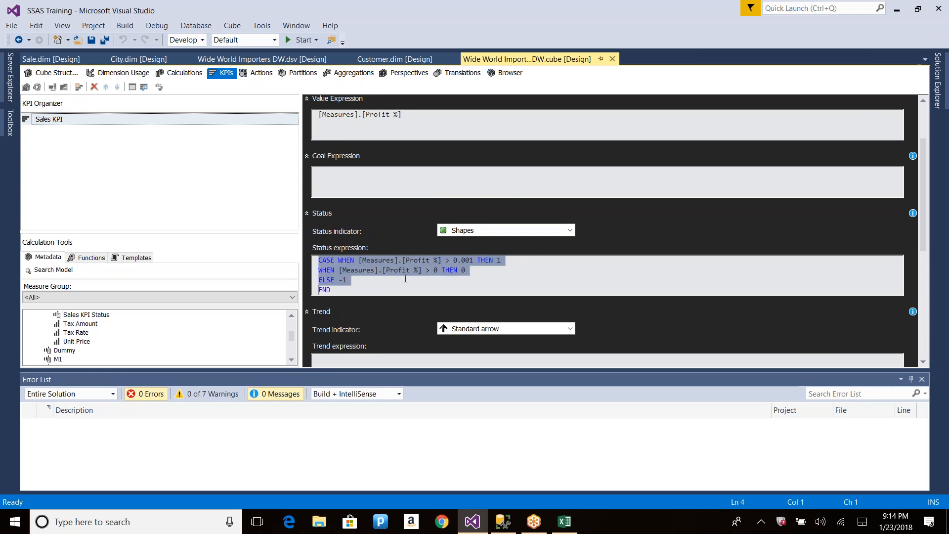
key(shift+End)
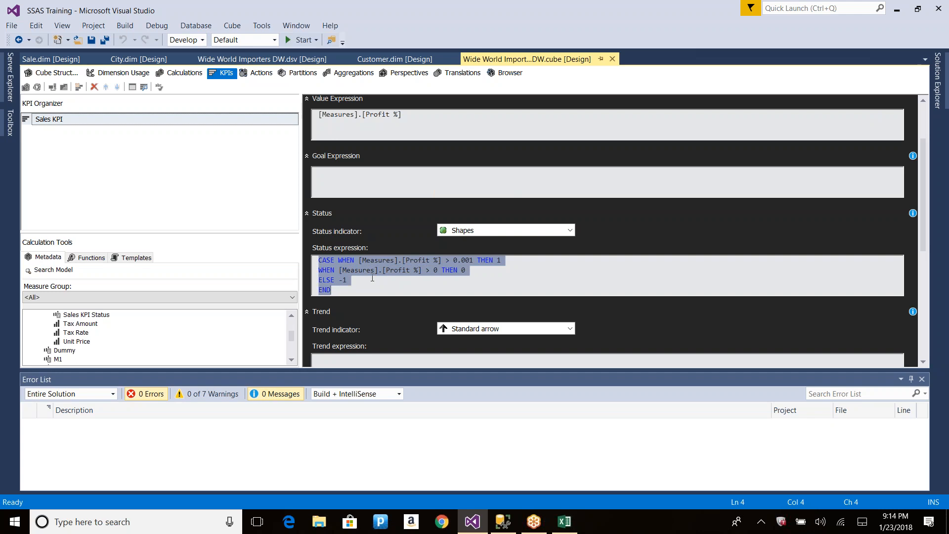
key(ctrl+x)
click(395, 359)
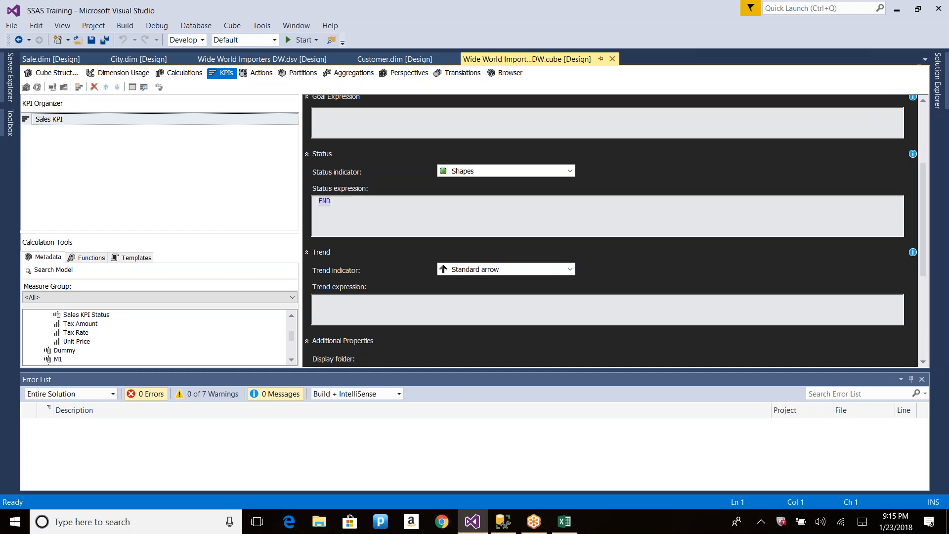
drag(332, 203, 316, 196)
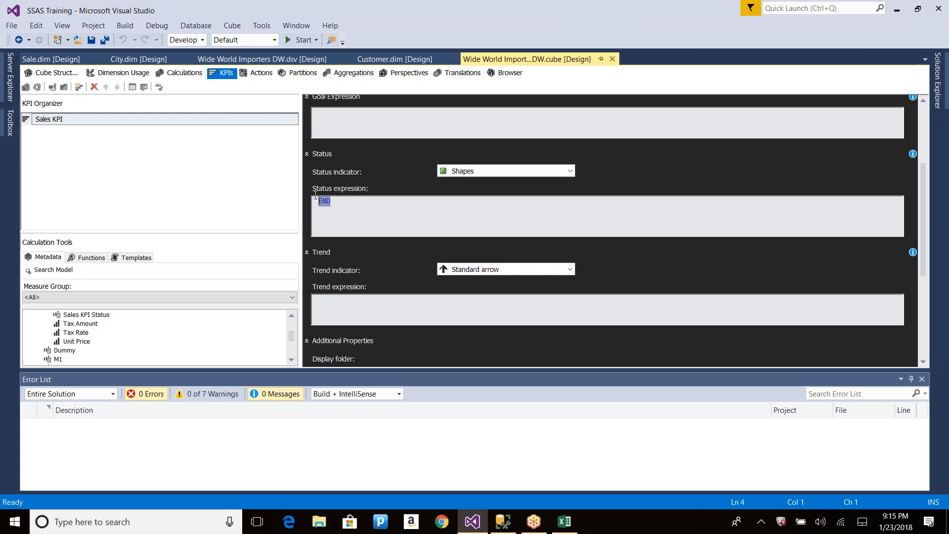
click(359, 308)
click(413, 220)
scroll(412, 221, up, 1)
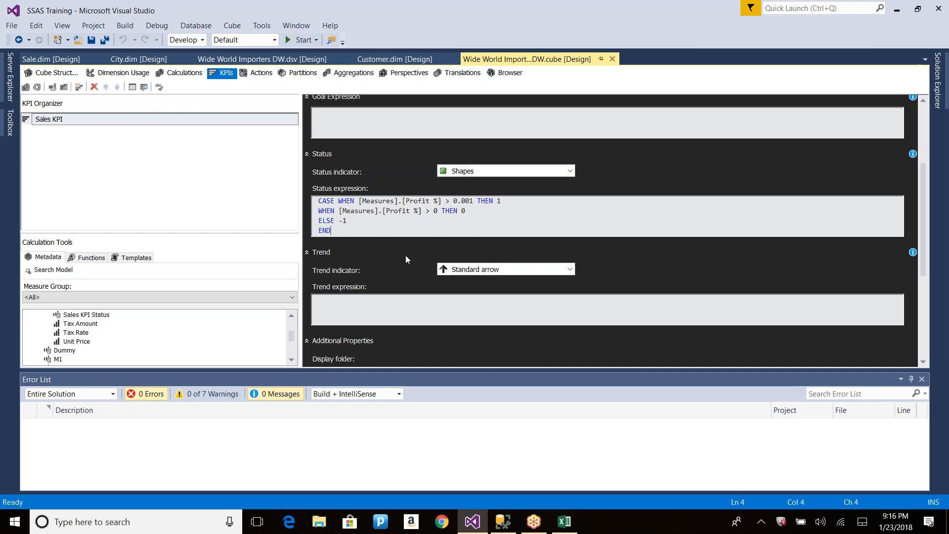
Examine the Sales KPI's additional properties: display folder, the parent KPI choices, current time member and weight
scroll(404, 257, down, 1)
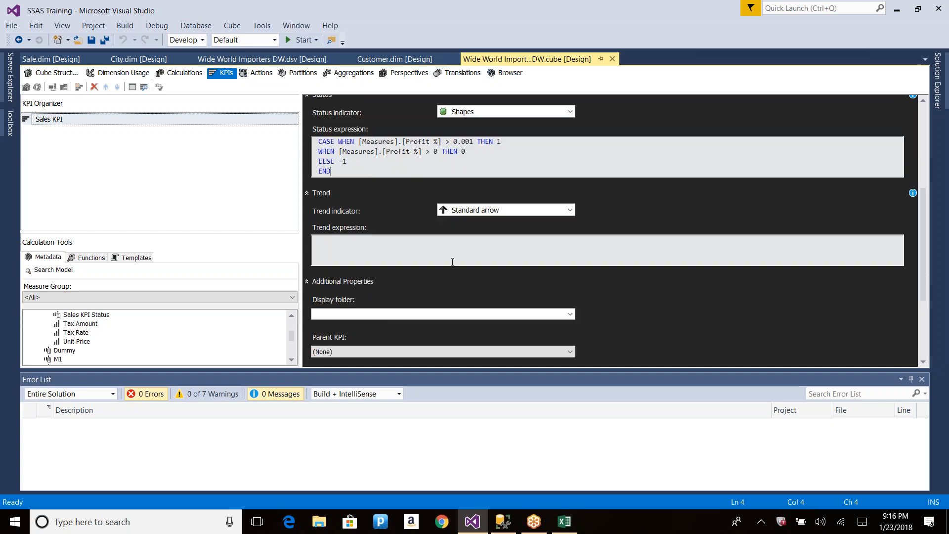
scroll(451, 258, down, 1)
click(433, 254)
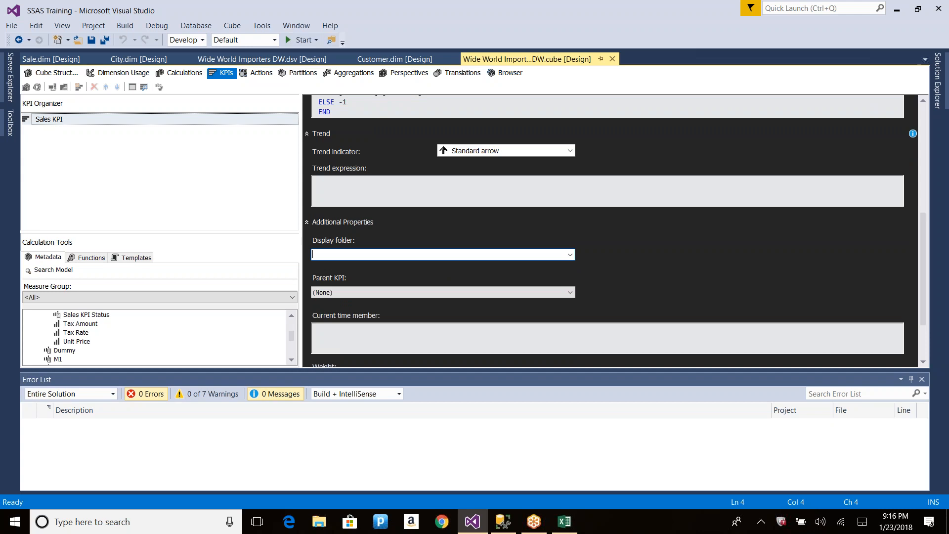
click(549, 293)
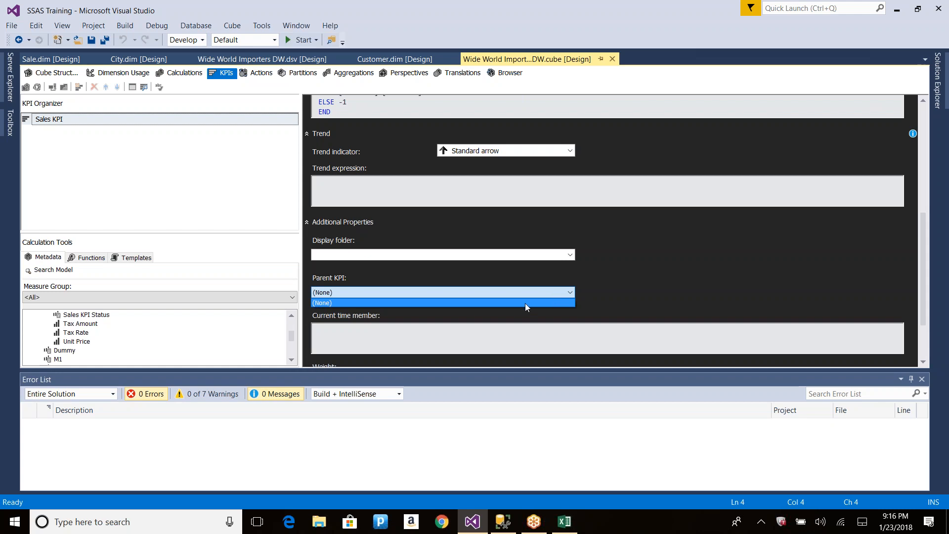
click(601, 293)
scroll(601, 291, down, 2)
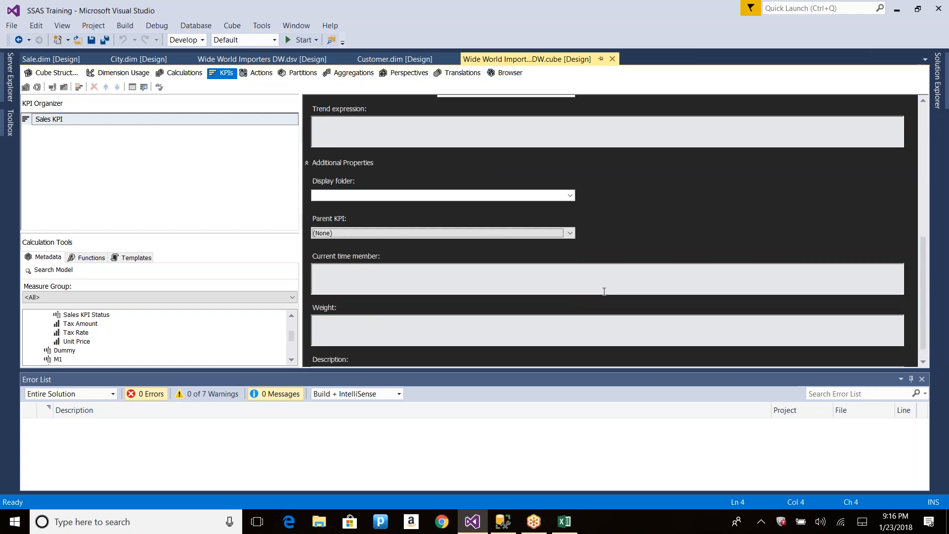
click(459, 274)
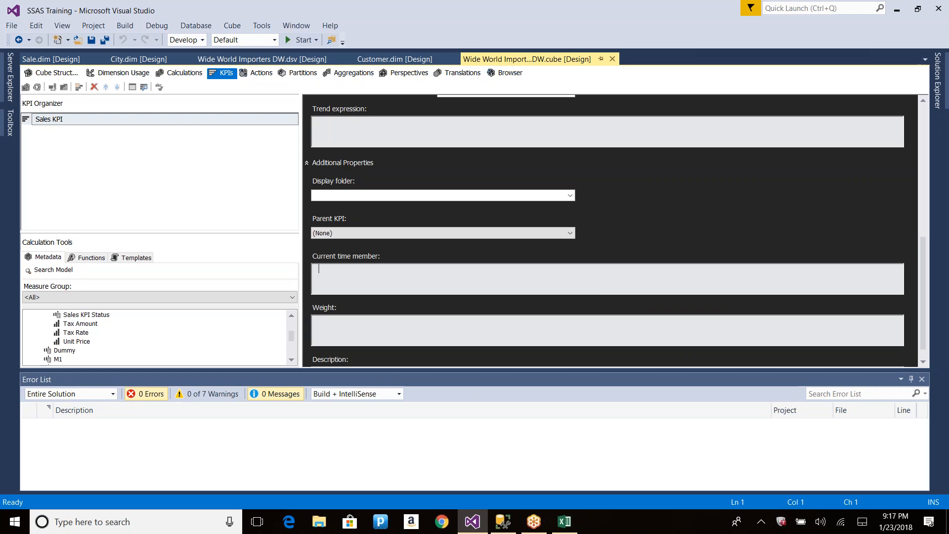
scroll(841, 234, down, 1)
click(525, 318)
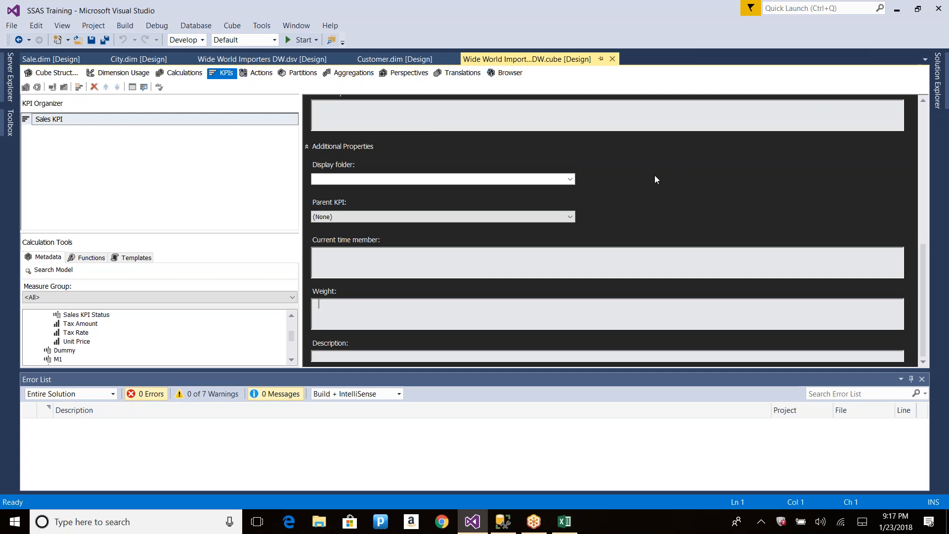
Copy the second WHEN line through END of the Sales KPI's Status expression into its Trend expression
scroll(654, 175, up, 3)
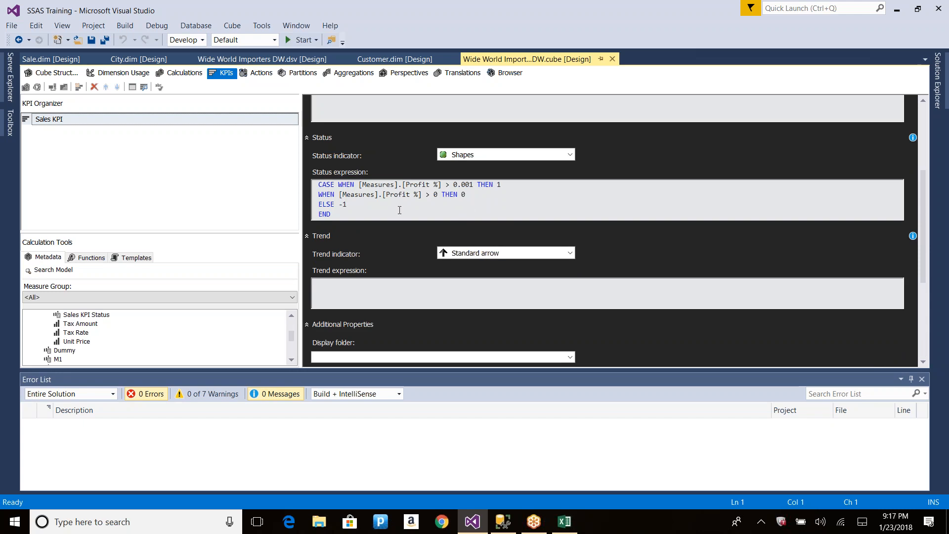
drag(359, 216, 312, 191)
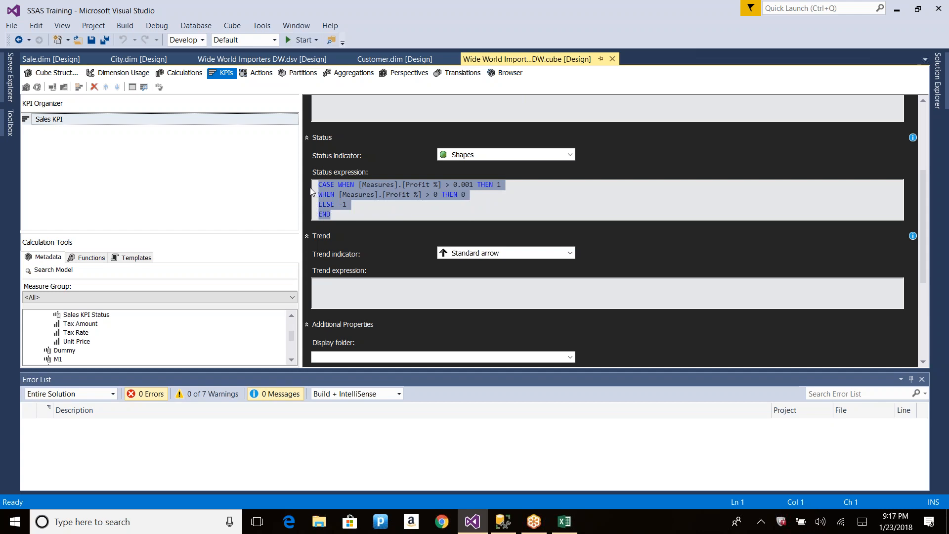
click(345, 286)
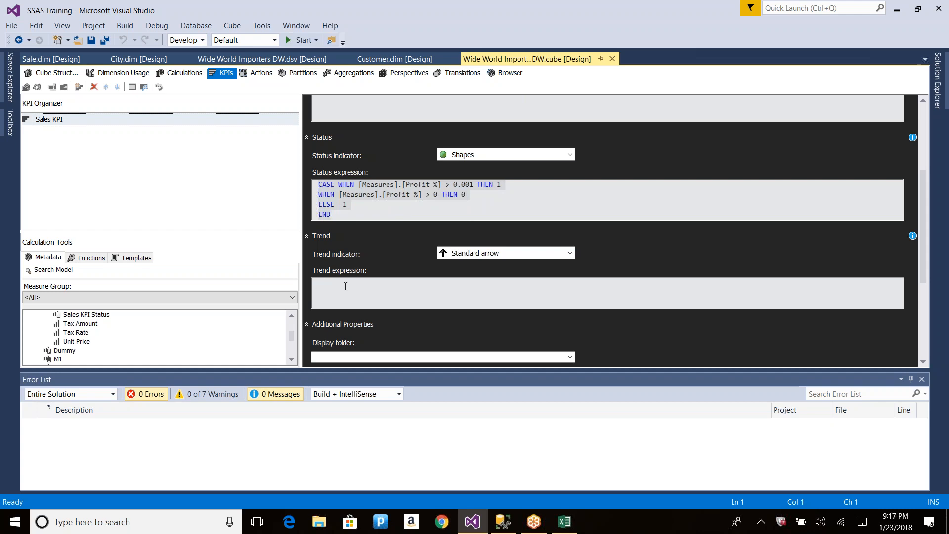
drag(330, 213, 317, 195)
key(ctrl+c)
click(333, 287)
key(ctrl+v)
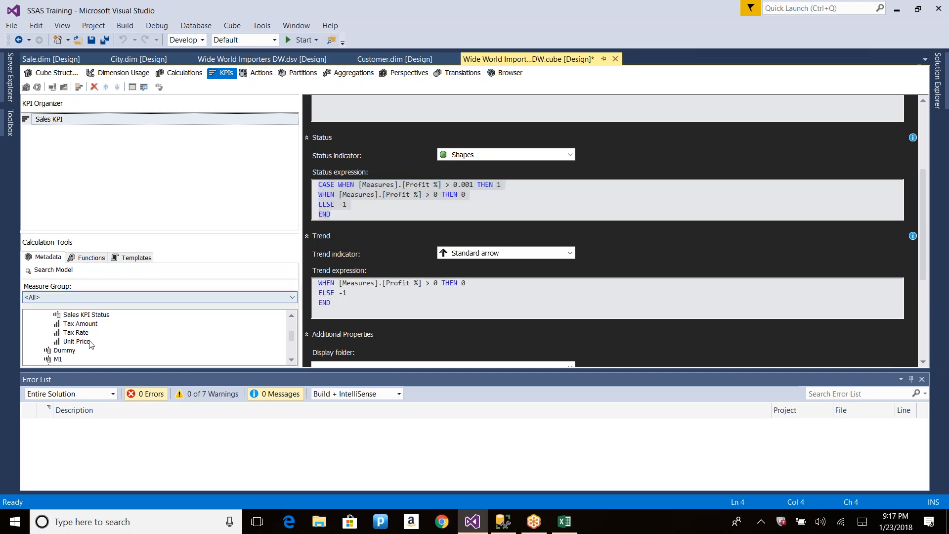
Reconnect the cube metadata and expand the Delivered Date dimension to list its attributes
click(77, 333)
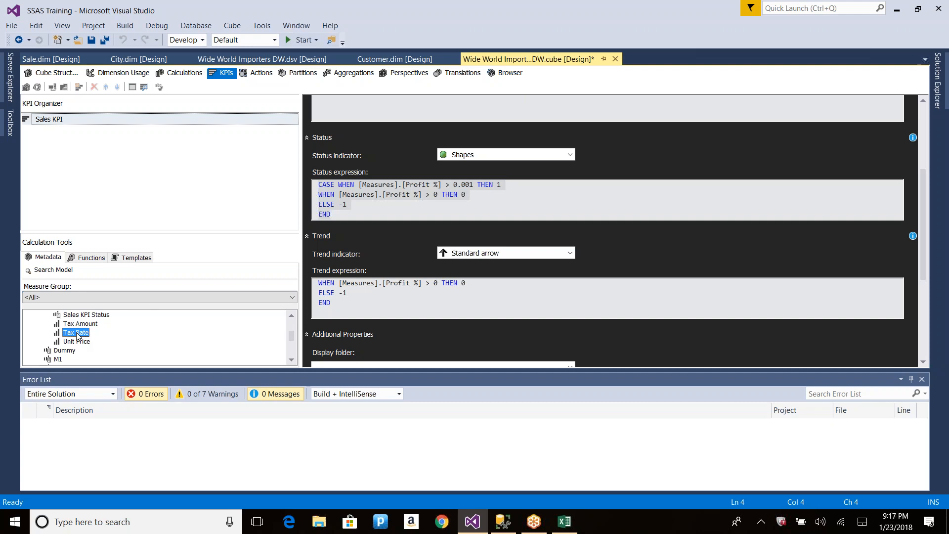
click(421, 284)
scroll(81, 341, down, 2)
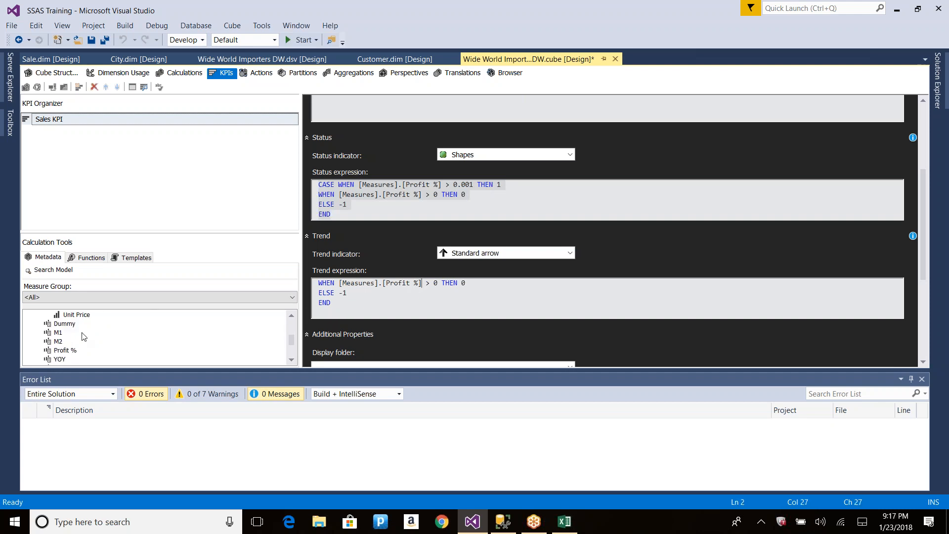
scroll(59, 346, down, 1)
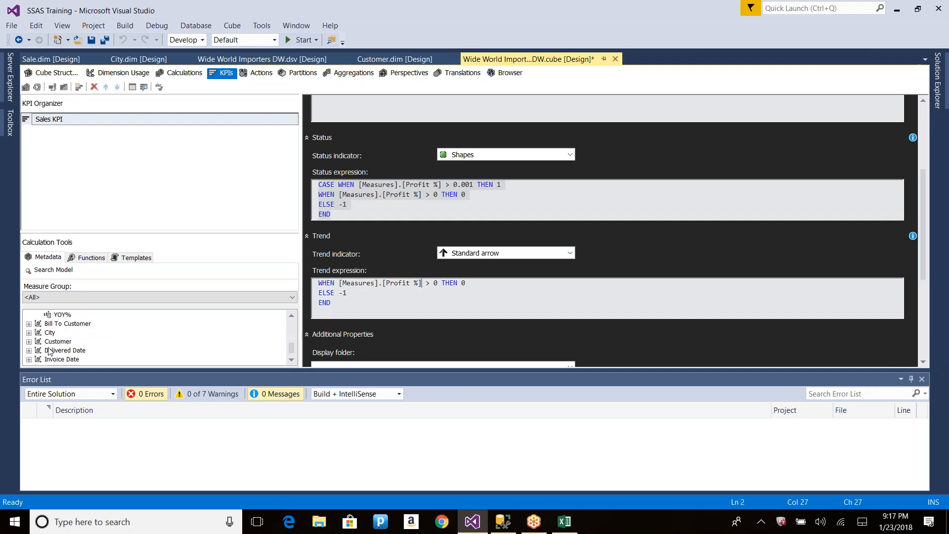
click(28, 350)
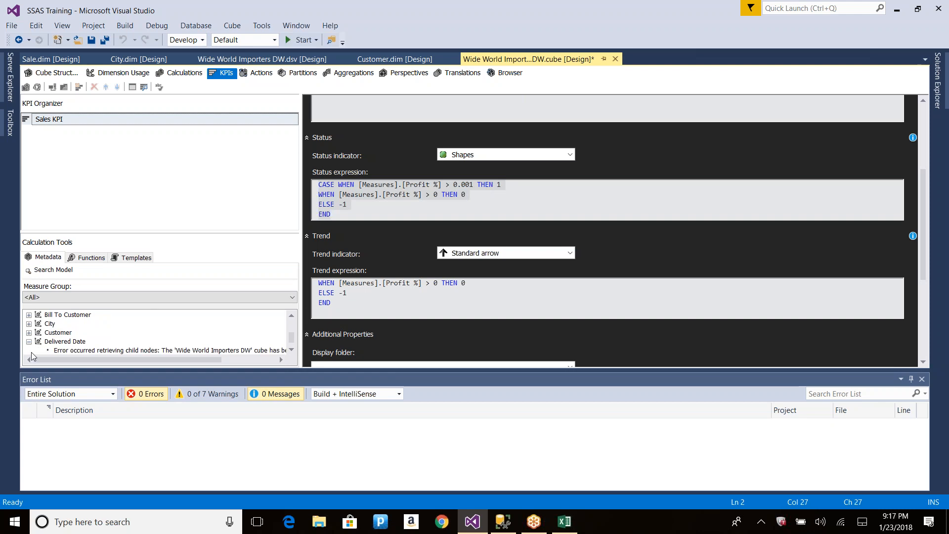
click(56, 88)
scroll(101, 344, down, 2)
scroll(97, 341, up, 5)
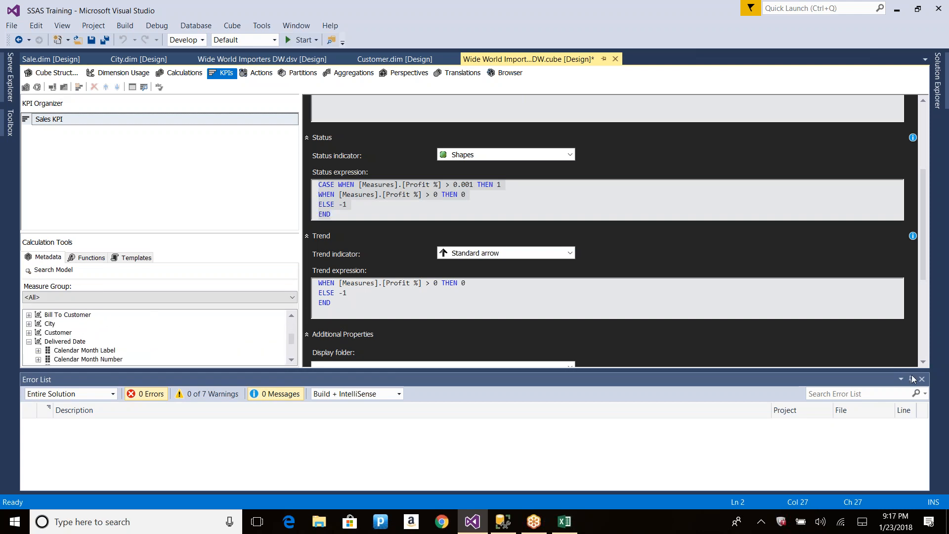
Close the Error List and expand Delivered Date's Calendar Year hierarchy down to its individual year members
click(922, 379)
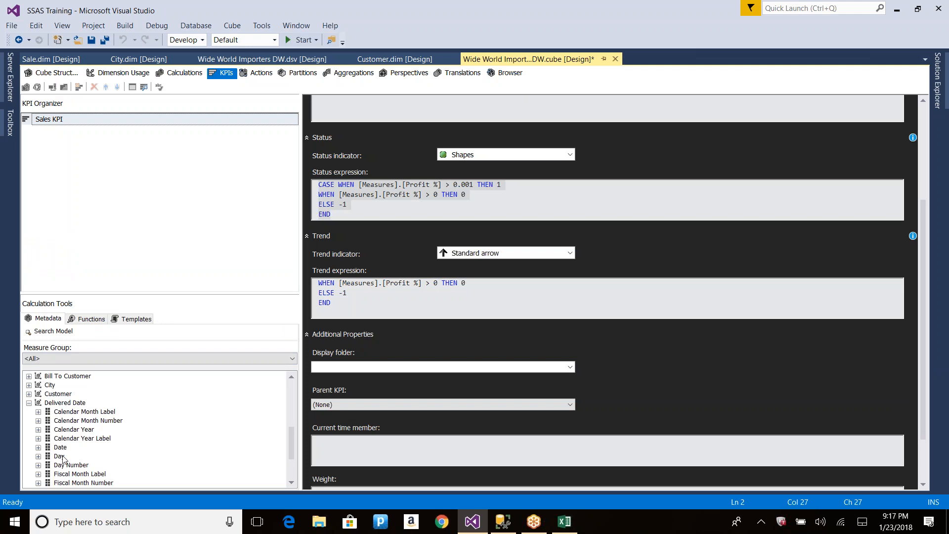
click(38, 429)
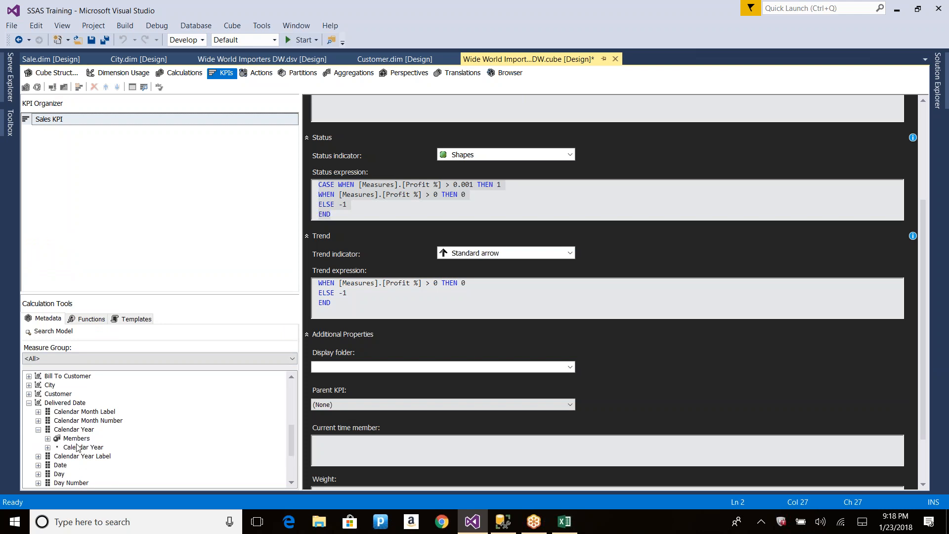
click(47, 447)
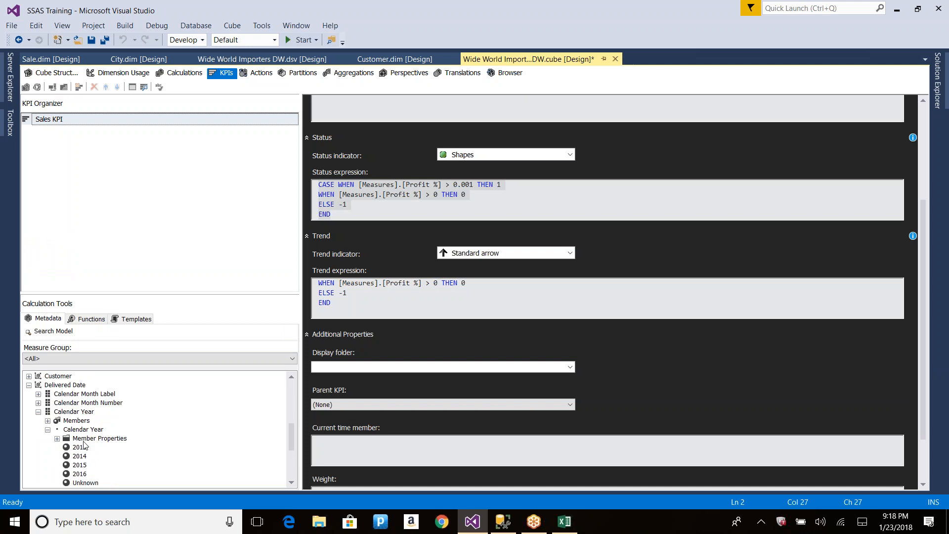
Restore the full CASE statement in the Trend expression, including its first WHEN line, and select that line's Profit % condition
drag(339, 289, 424, 286)
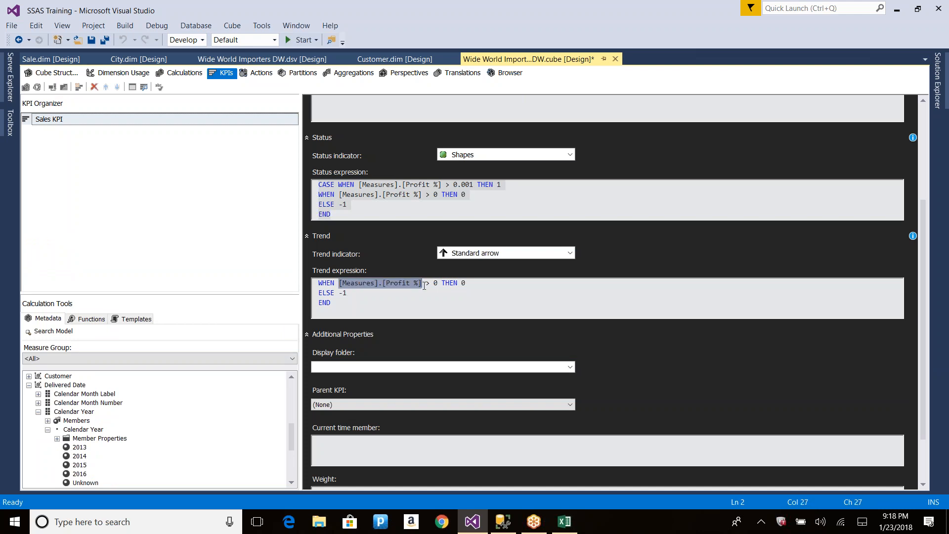
drag(440, 284, 435, 284)
key(Left)
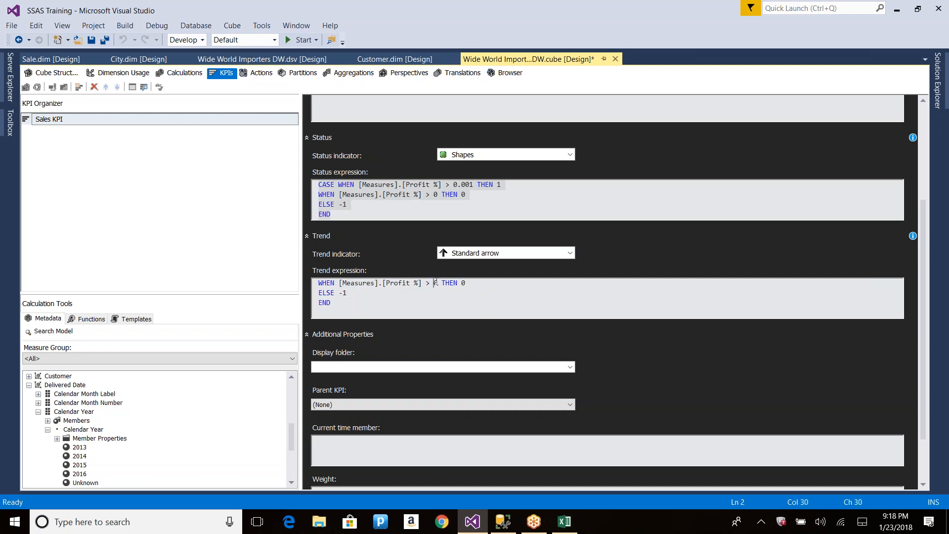
drag(437, 284, 472, 283)
key(ctrl+z)
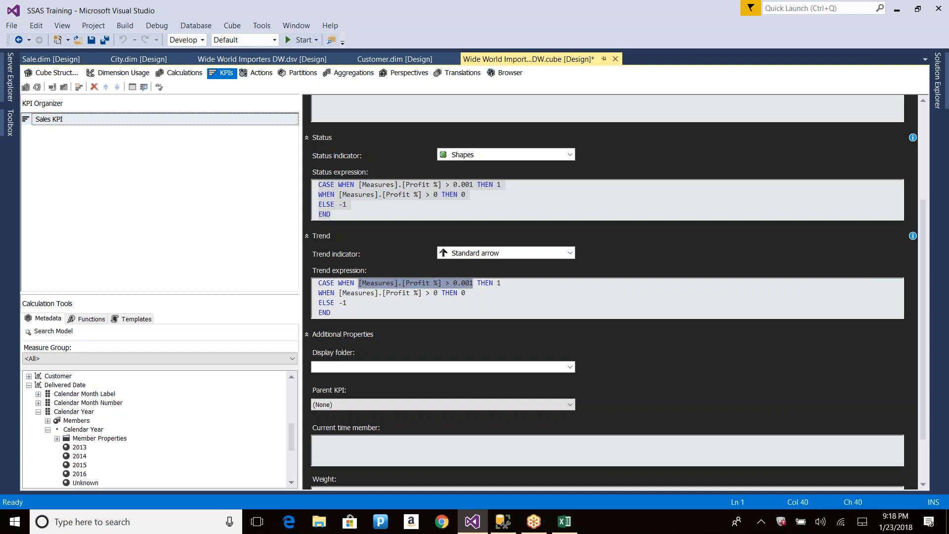
Replace the first WHEN condition in the Trend expression with PREVYEARPROFIT/CURRENTYEARPROFIT > 0.90
text(PREV)
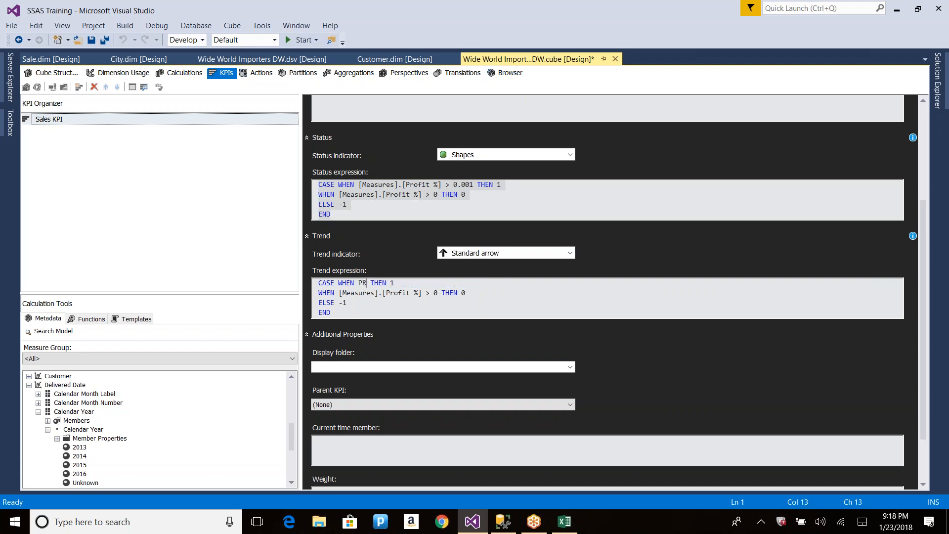
text(YEAR)
text(SALES)
key(BackSpace)
key(BackSpace)
key(BackSpace)
key(BackSpace)
key(BackSpace)
text(PROFIT/CURRENTY)
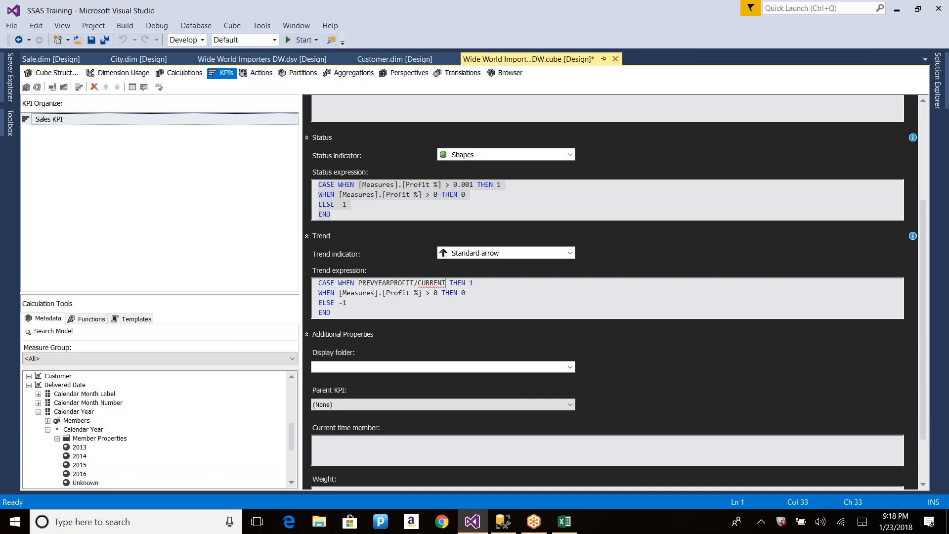
text(EARPROFIT)
text( > 0.)
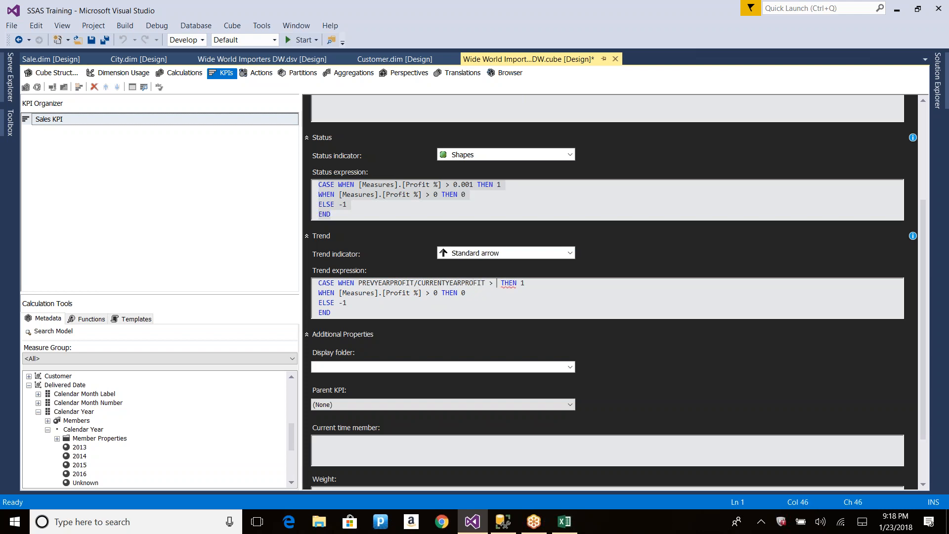
text(90)
click(435, 293)
drag(436, 293, 461, 297)
click(464, 296)
click(398, 300)
click(359, 285)
click(499, 186)
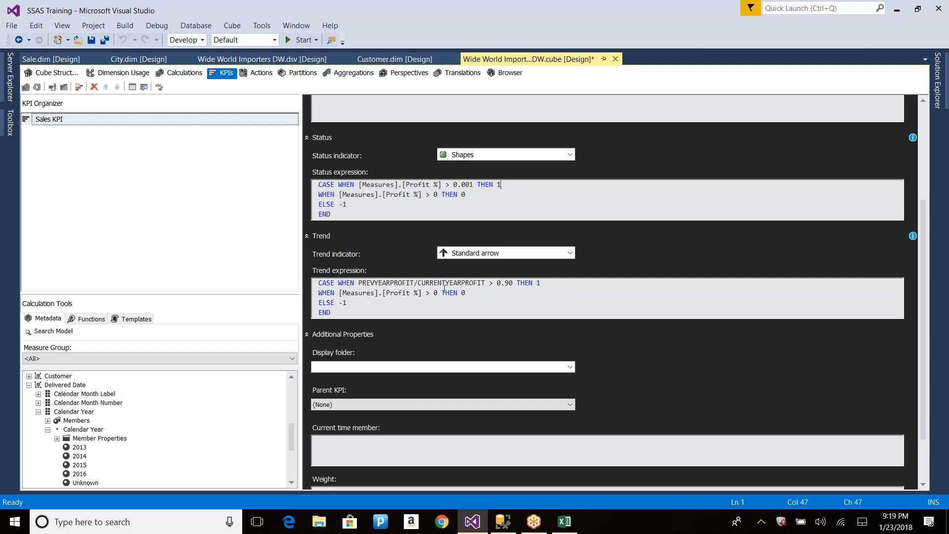
Set the Sales KPI's Trend indicator to Faces and select the whole Trend expression
click(486, 253)
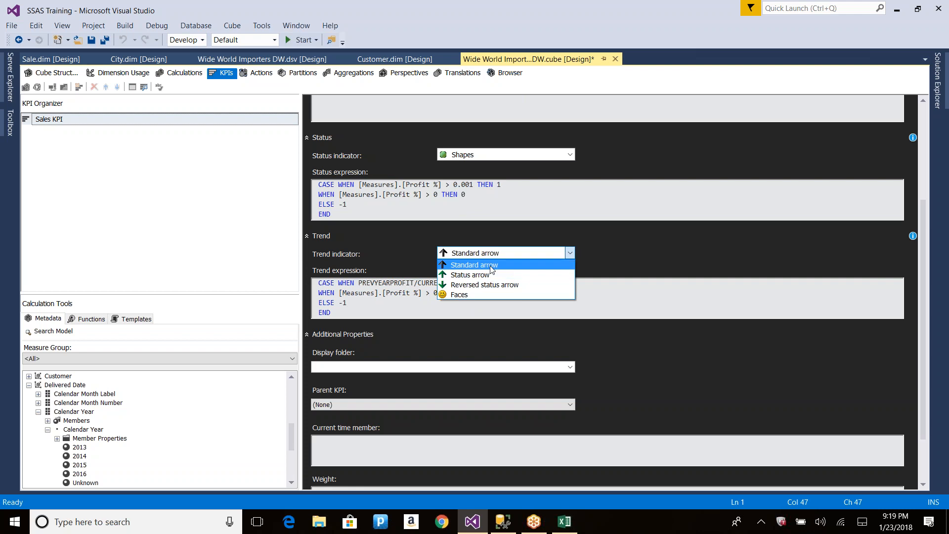
click(469, 296)
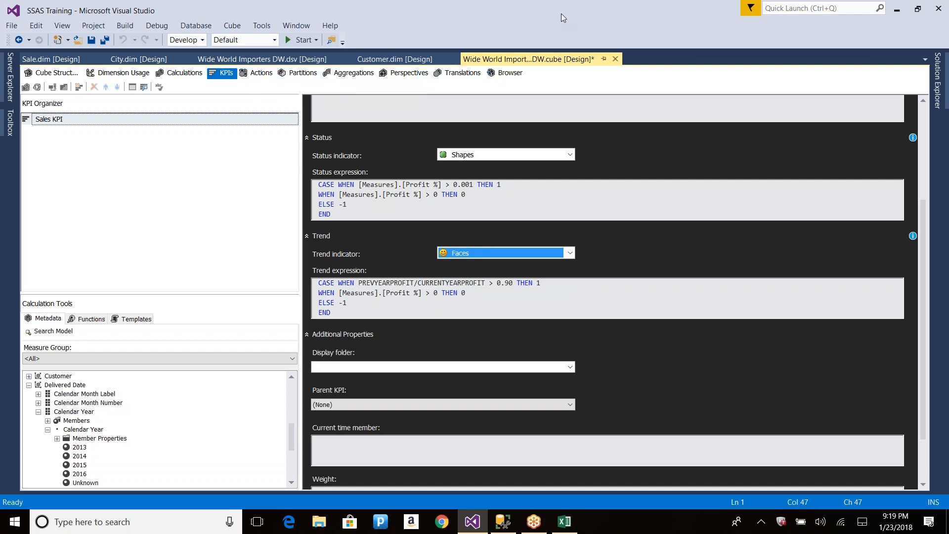
drag(345, 311, 318, 282)
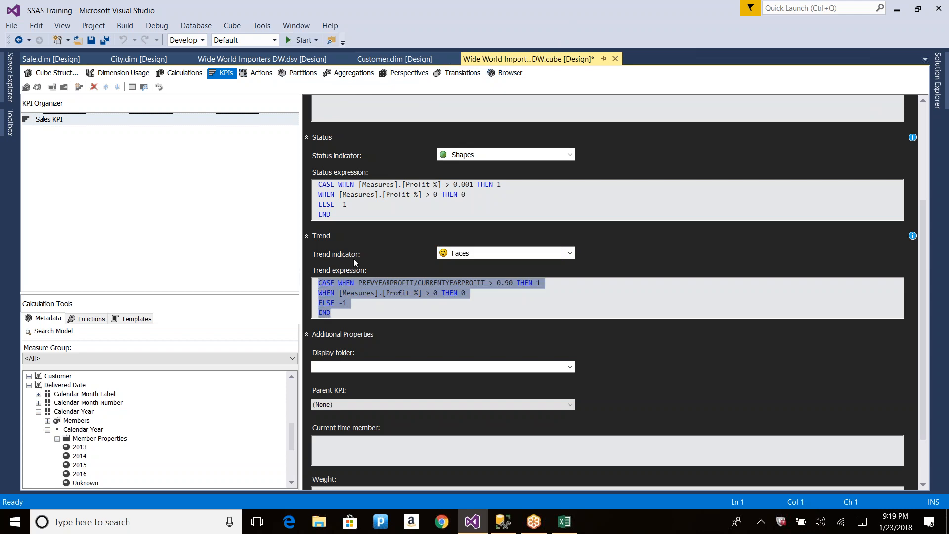
click(563, 13)
click(746, 388)
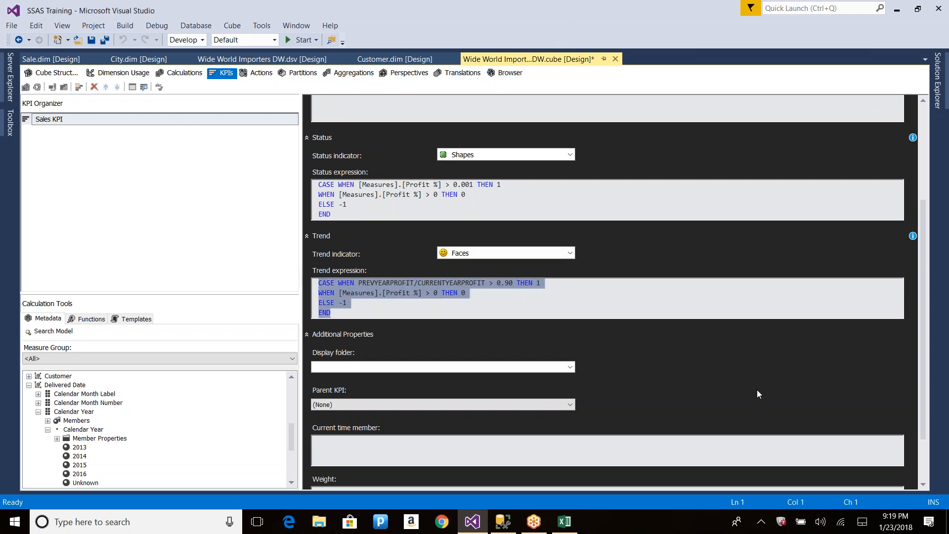